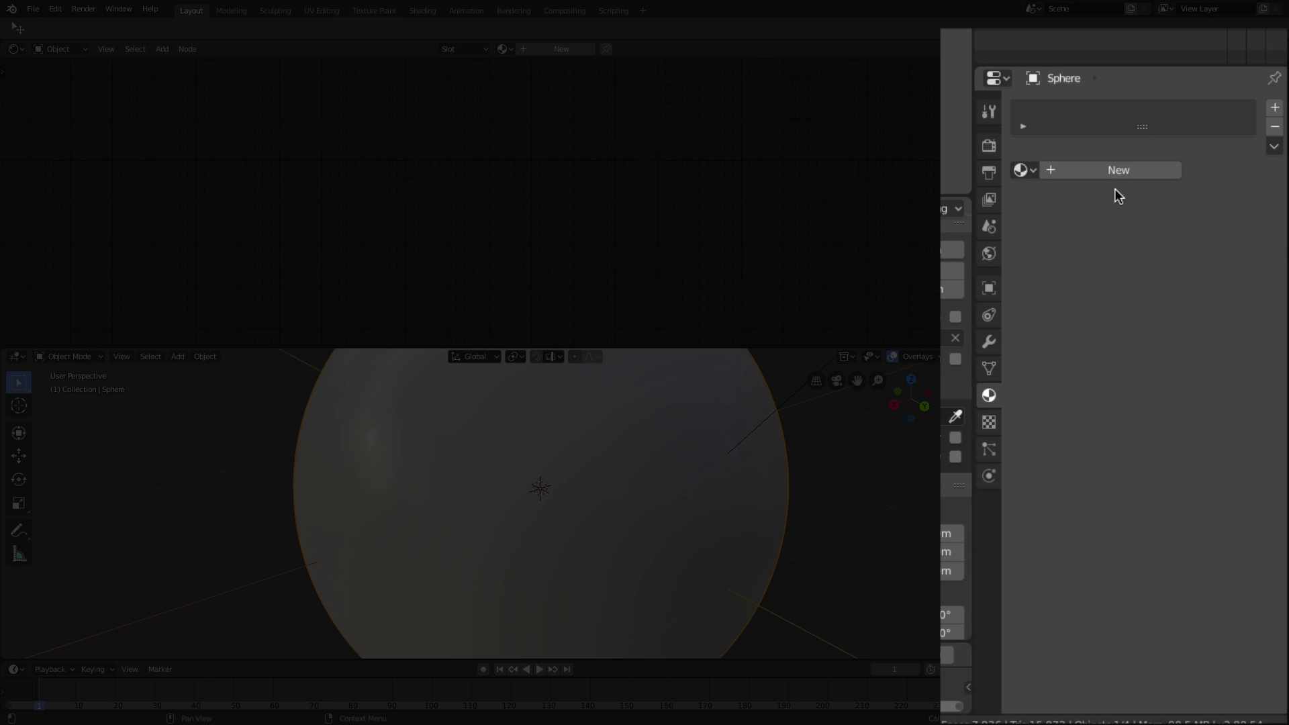
Create a new material on the sphere and bring its nodes into view in the node editor.
click(1094, 170)
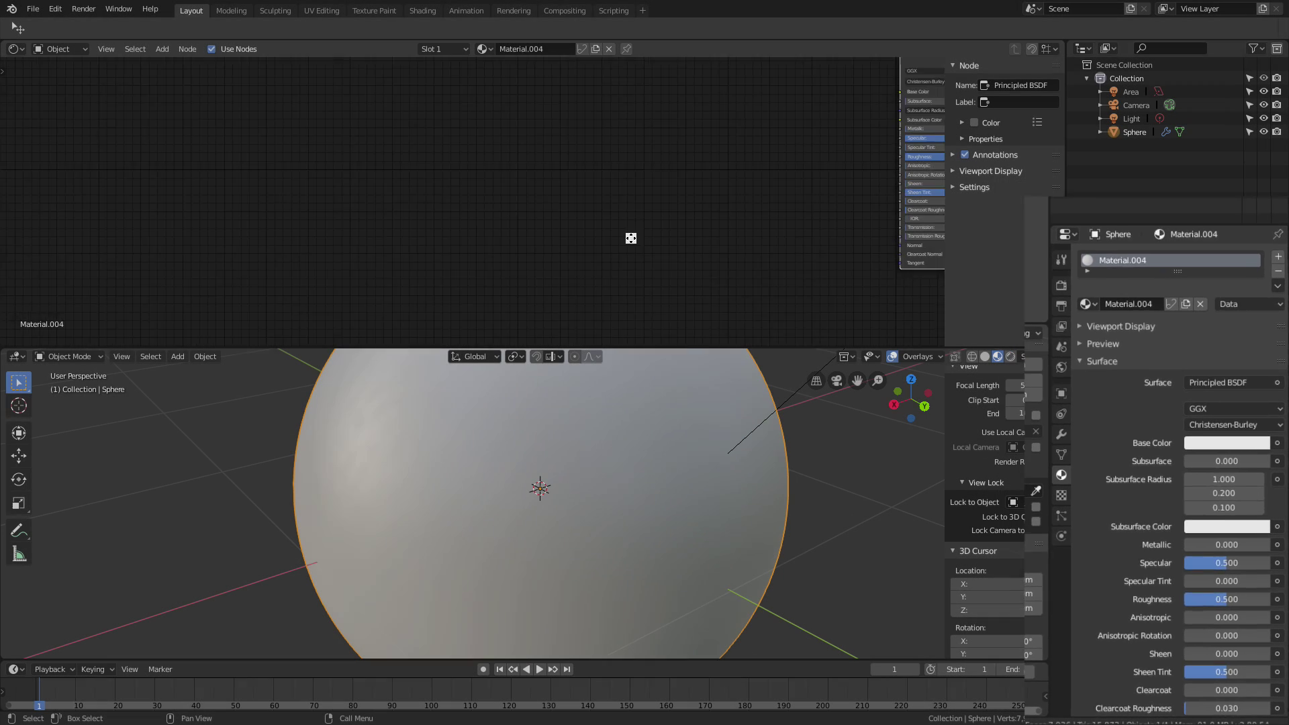
middle_drag(627, 236, 357, 259)
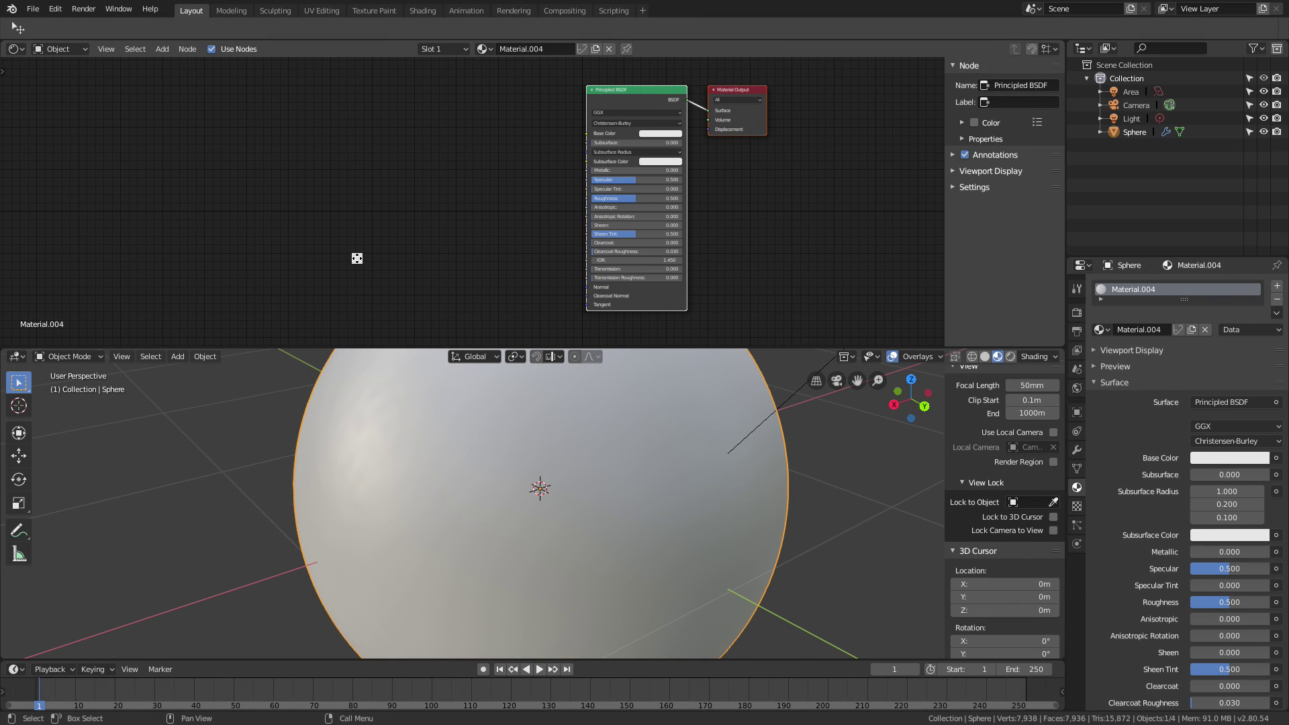
scroll(410, 253, up, 1)
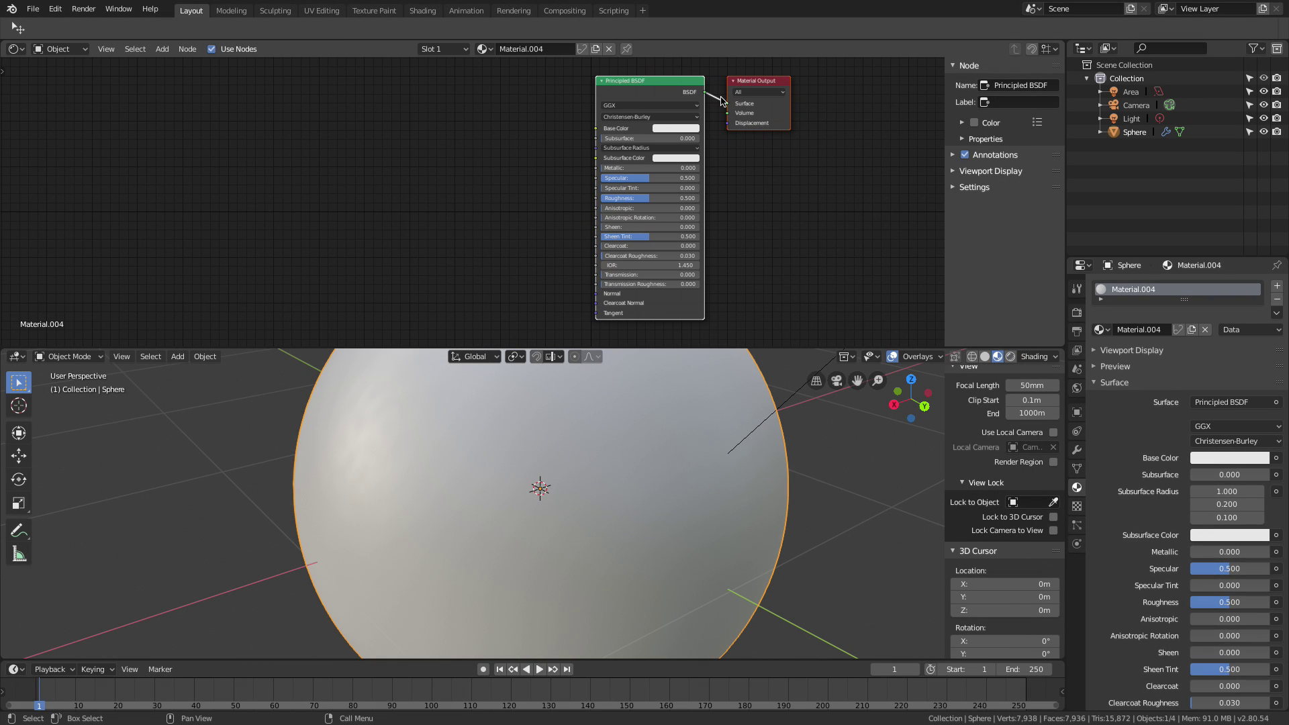
drag(722, 101, 727, 103)
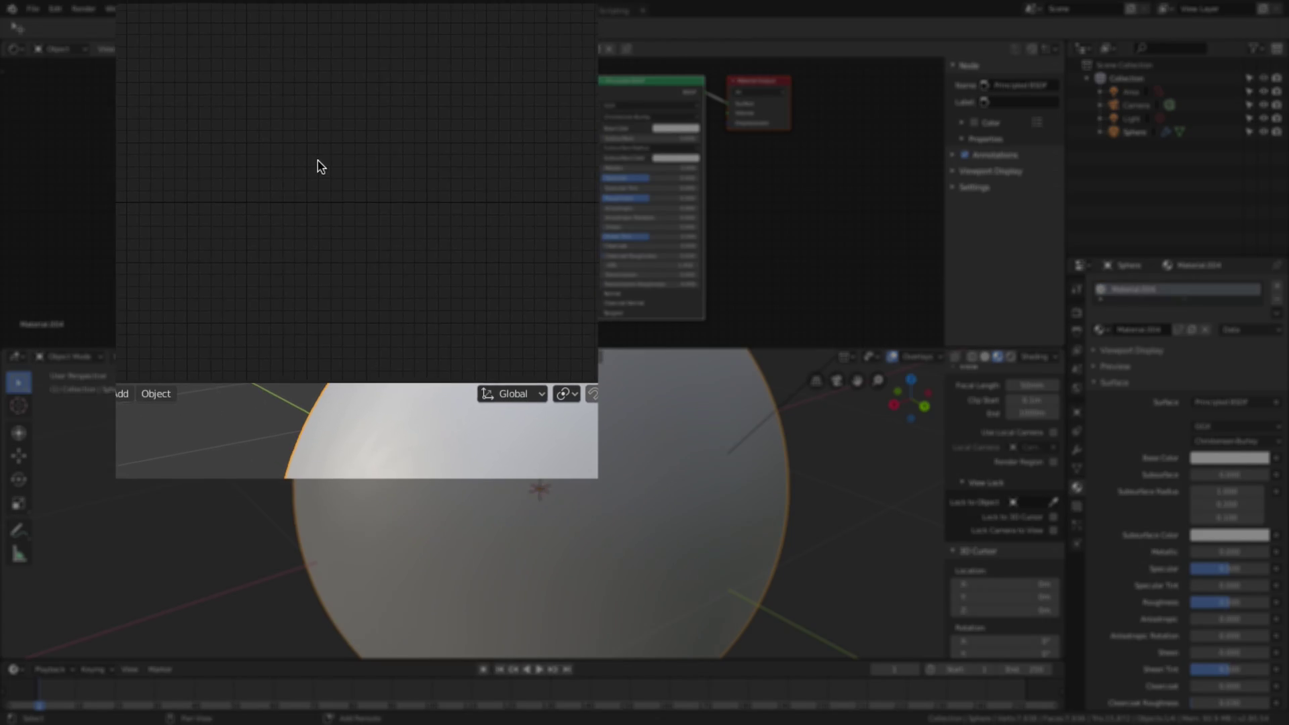
Add a Brick Texture node and place it to the left of the Principled BSDF, leaving a gap between them.
key(shift+a)
mouse_move(328, 187)
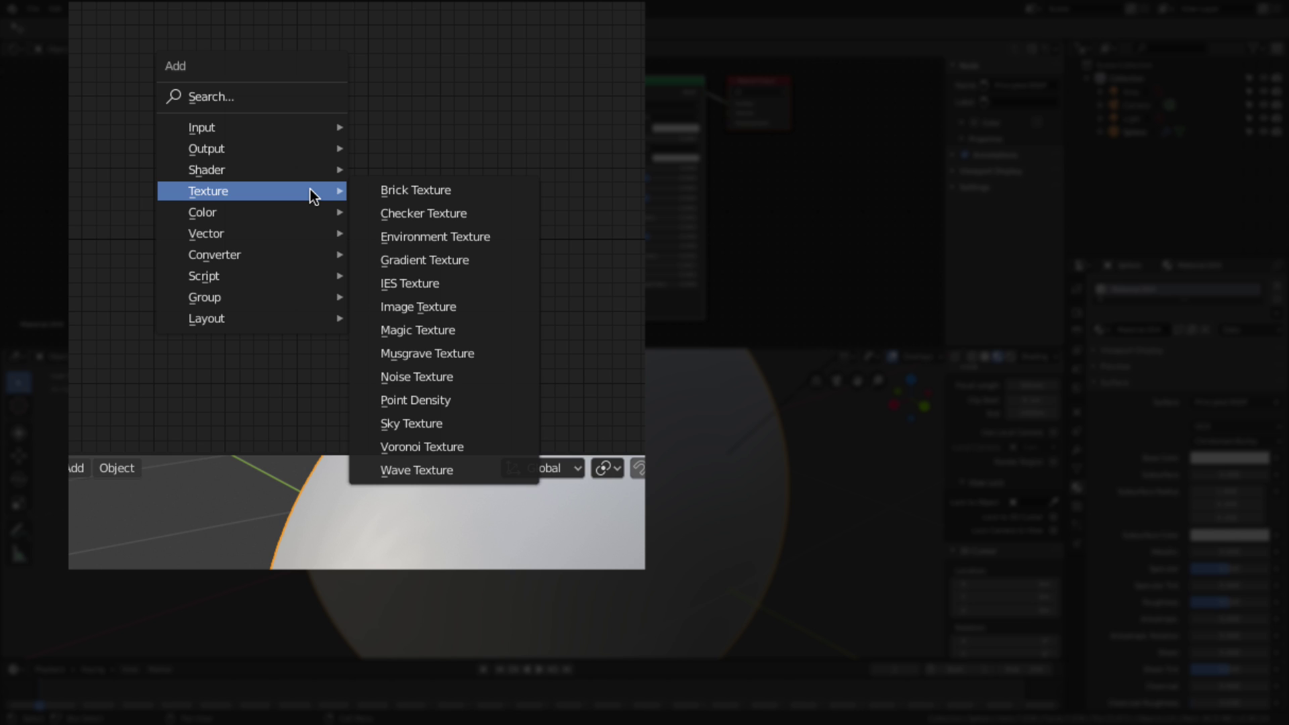
click(381, 189)
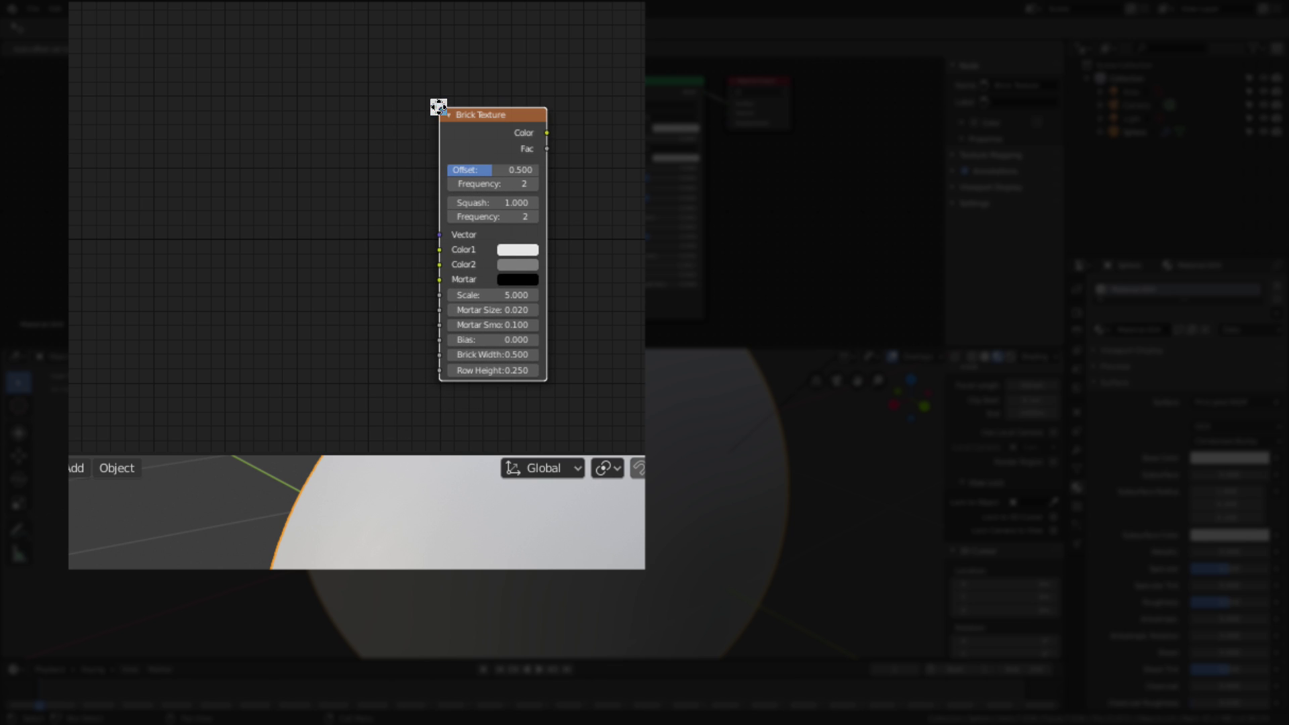
click(439, 106)
key(g)
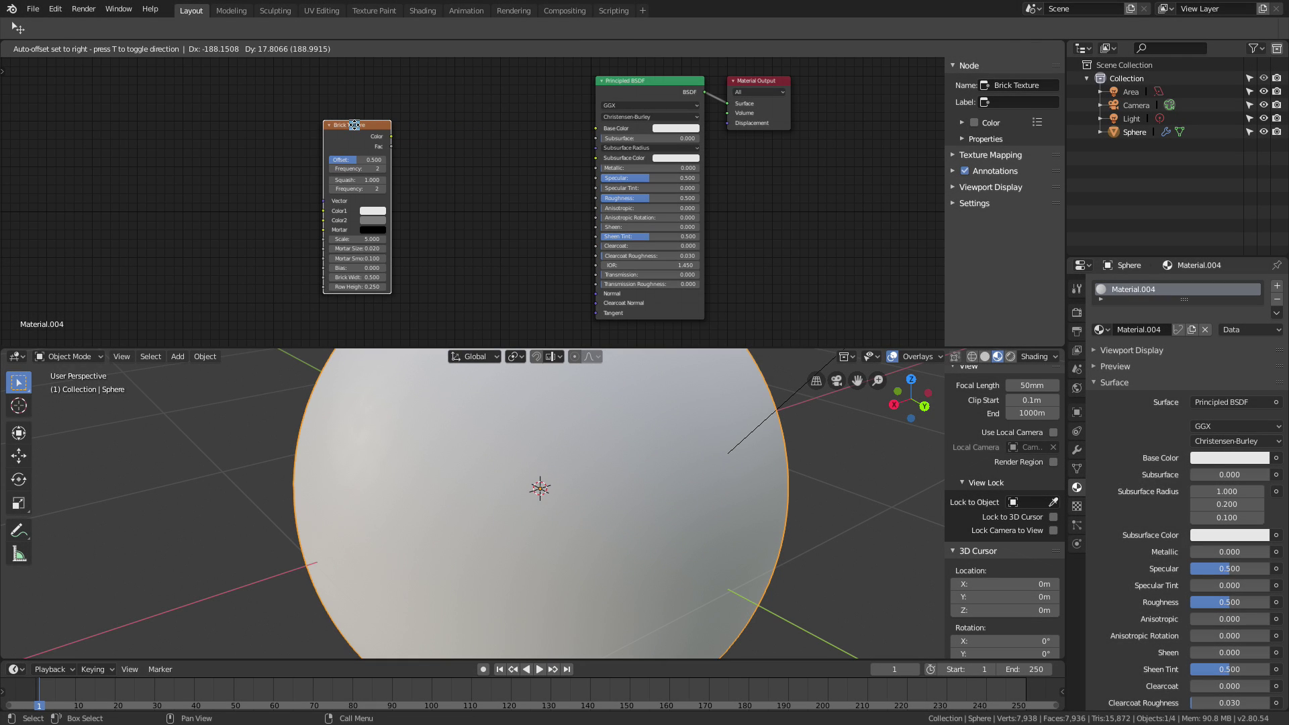
click(422, 185)
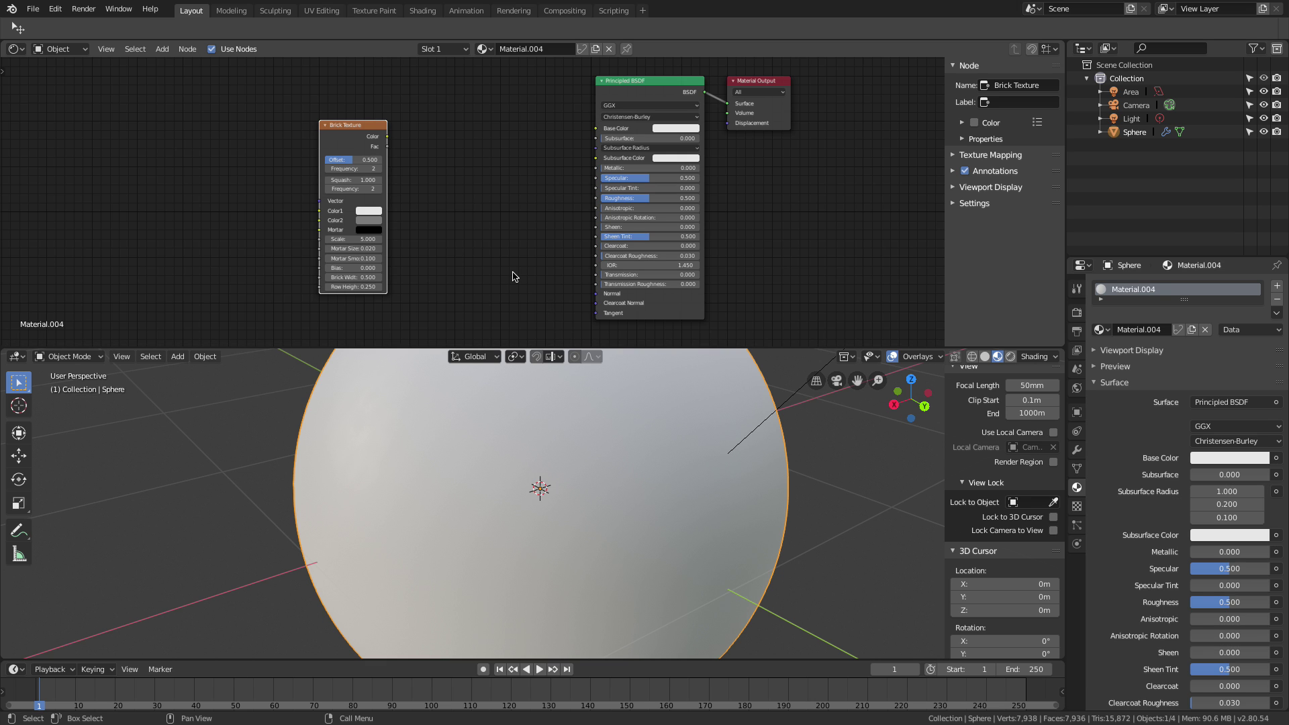
Add a Bump node between the Brick Texture and the Principled BSDF.
key(shift+a)
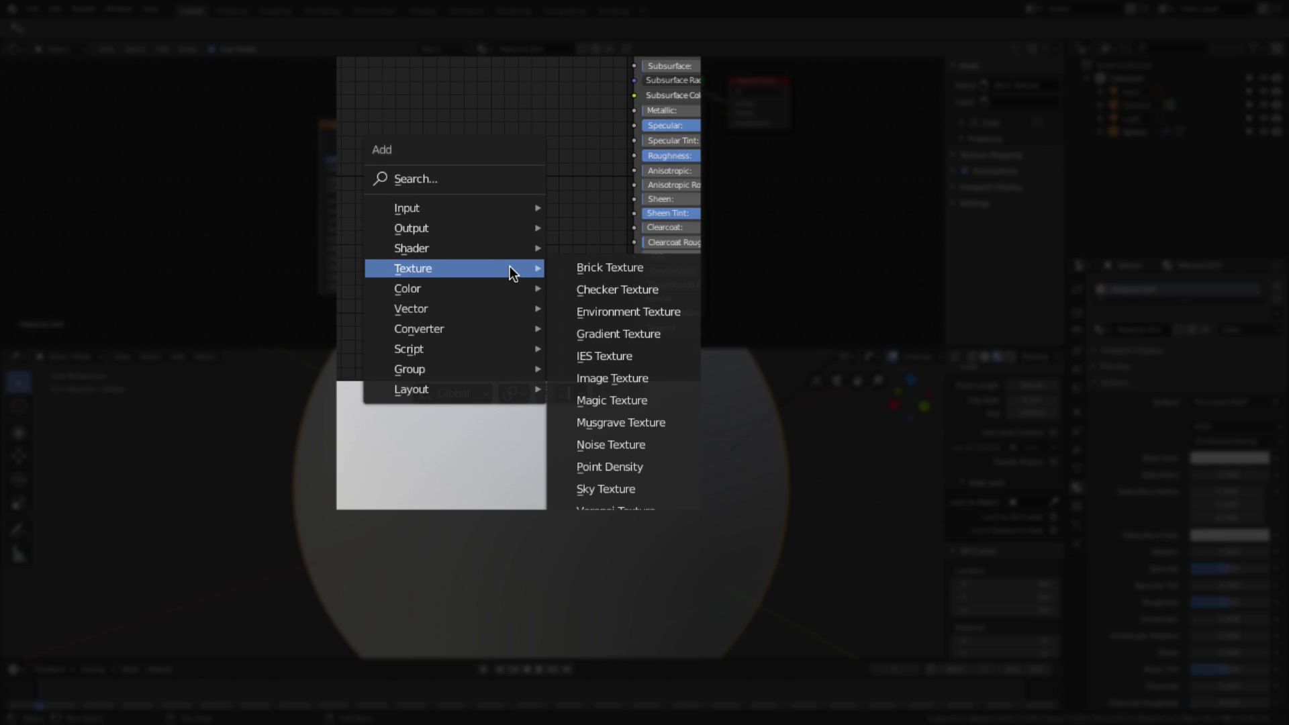
mouse_move(492, 312)
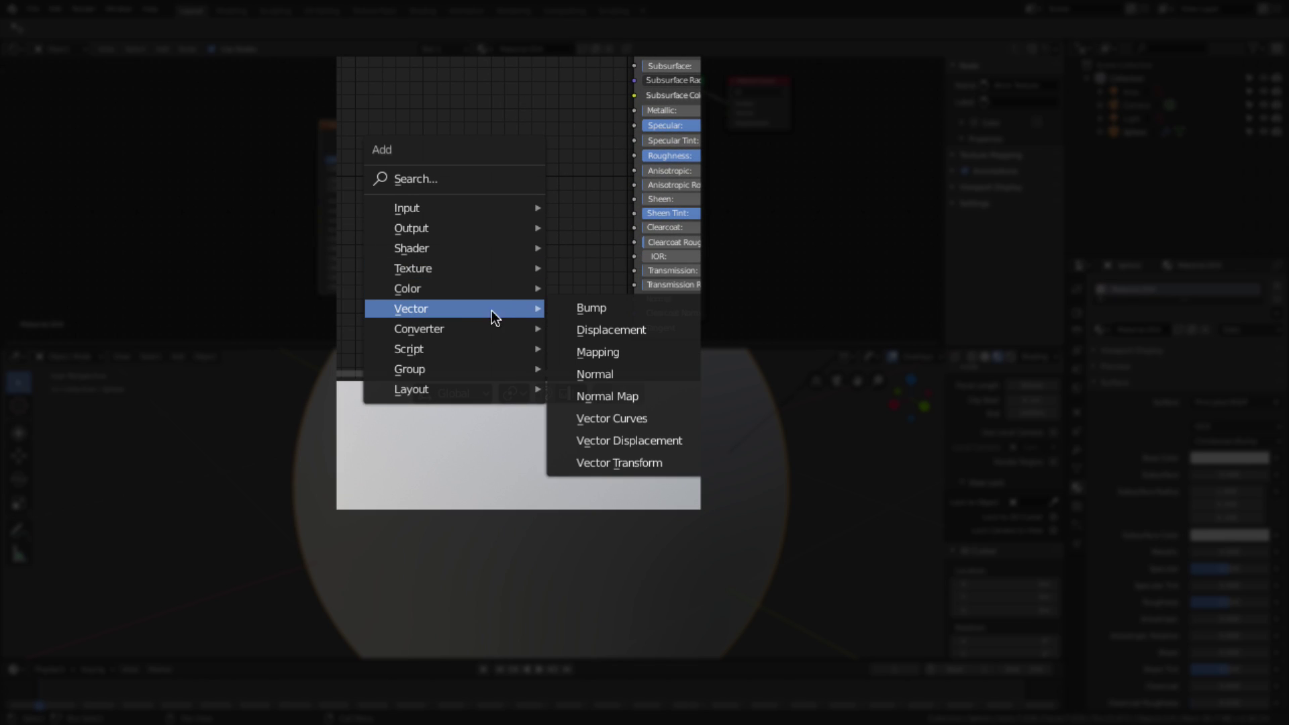
click(583, 311)
click(459, 213)
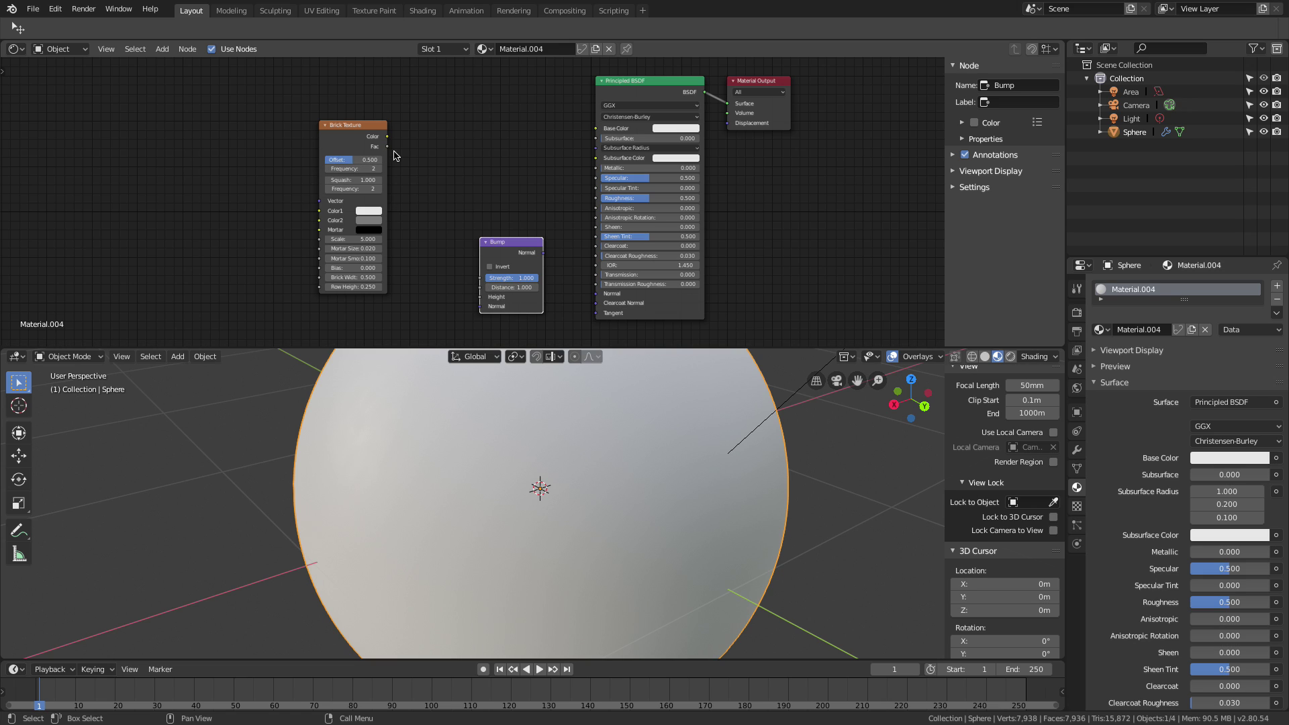
Connect the Brick Texture's Fac to the Bump node's Height, and the Bump's Normal output to the Principled BSDF's Normal.
drag(387, 147, 481, 297)
drag(543, 253, 596, 294)
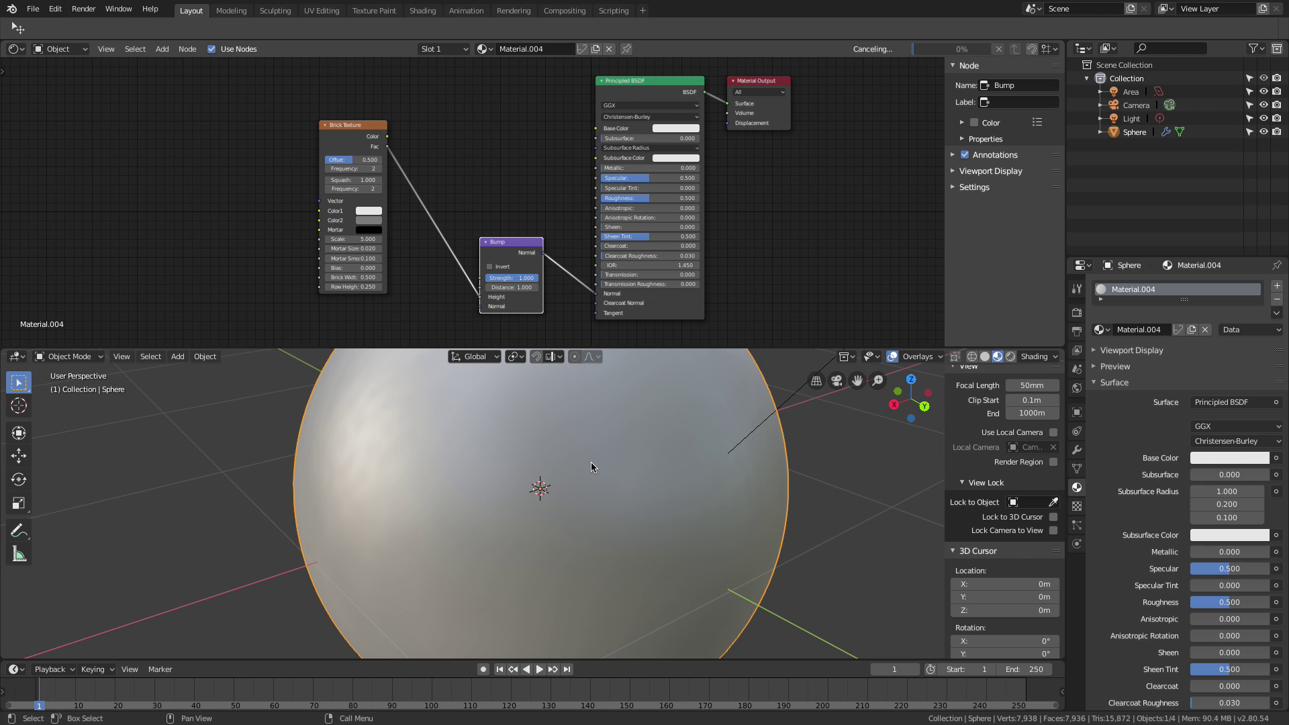
scroll(598, 495, up, 2)
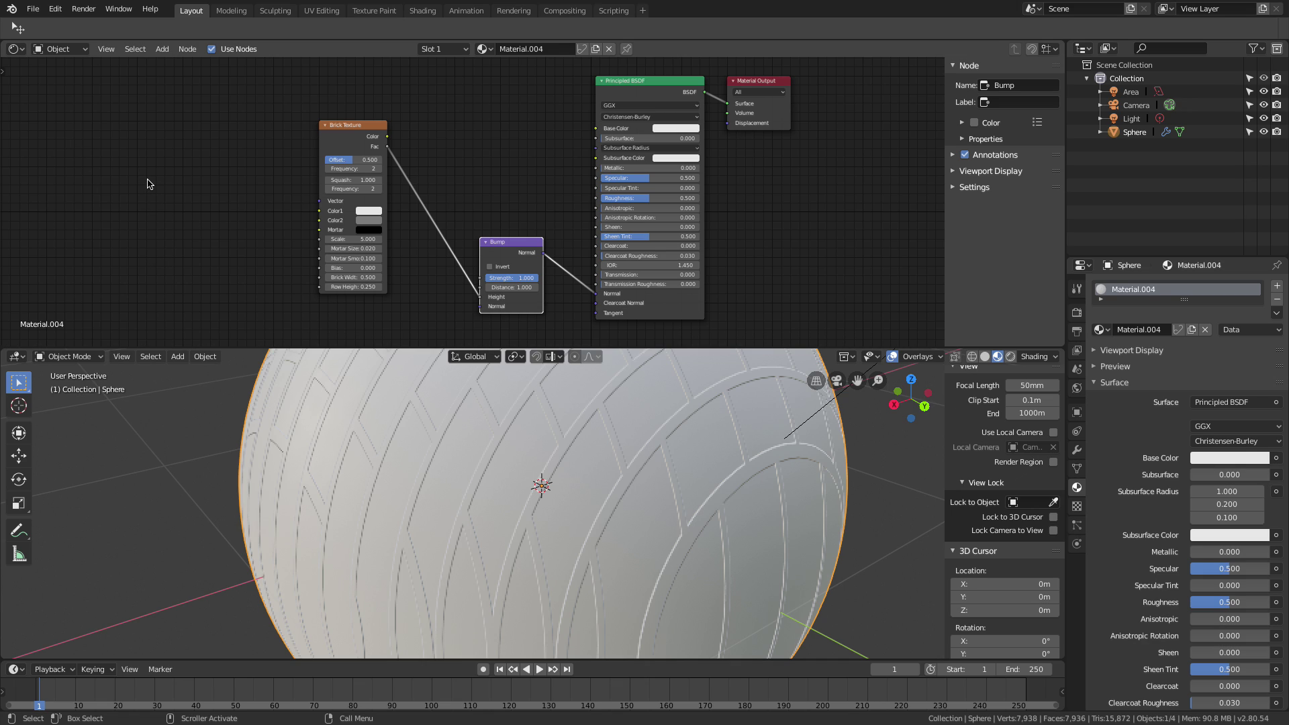
Add a Texture Coordinate node left of the Brick Texture and connect its UV output to the texture's Vector input.
key(shift+a)
mouse_move(151, 181)
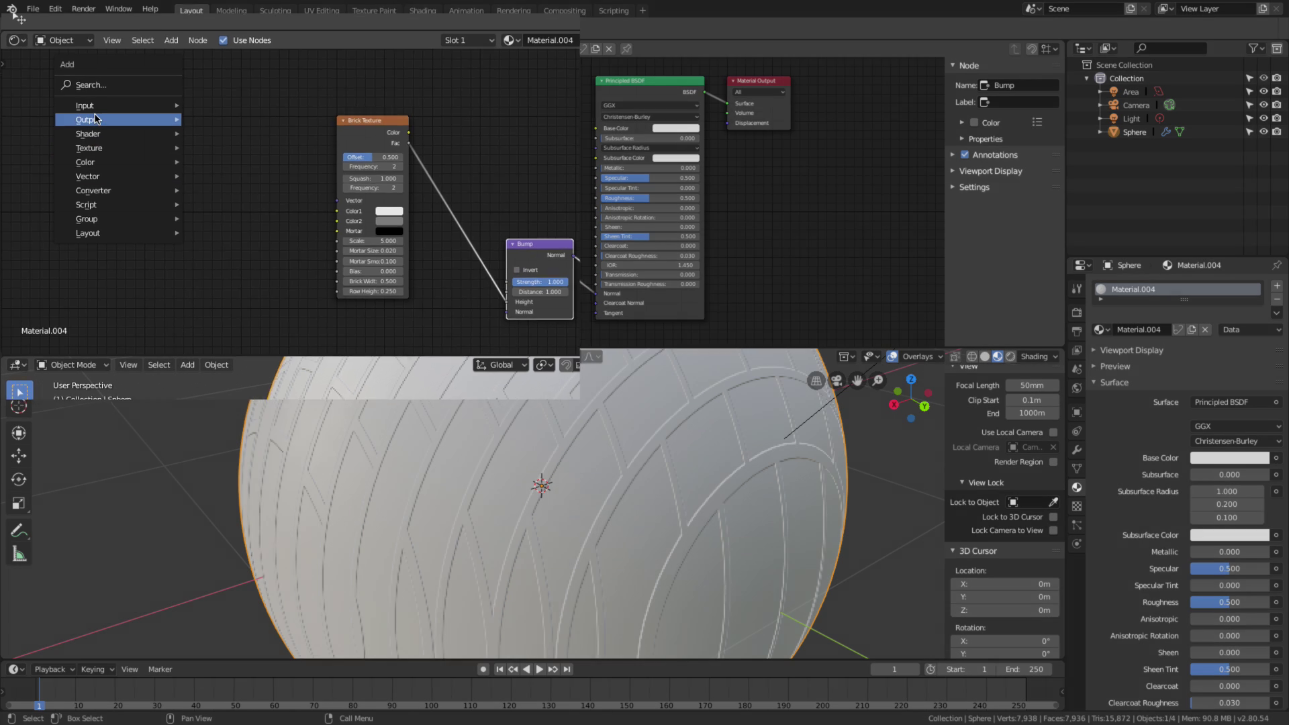
mouse_move(80, 111)
click(364, 422)
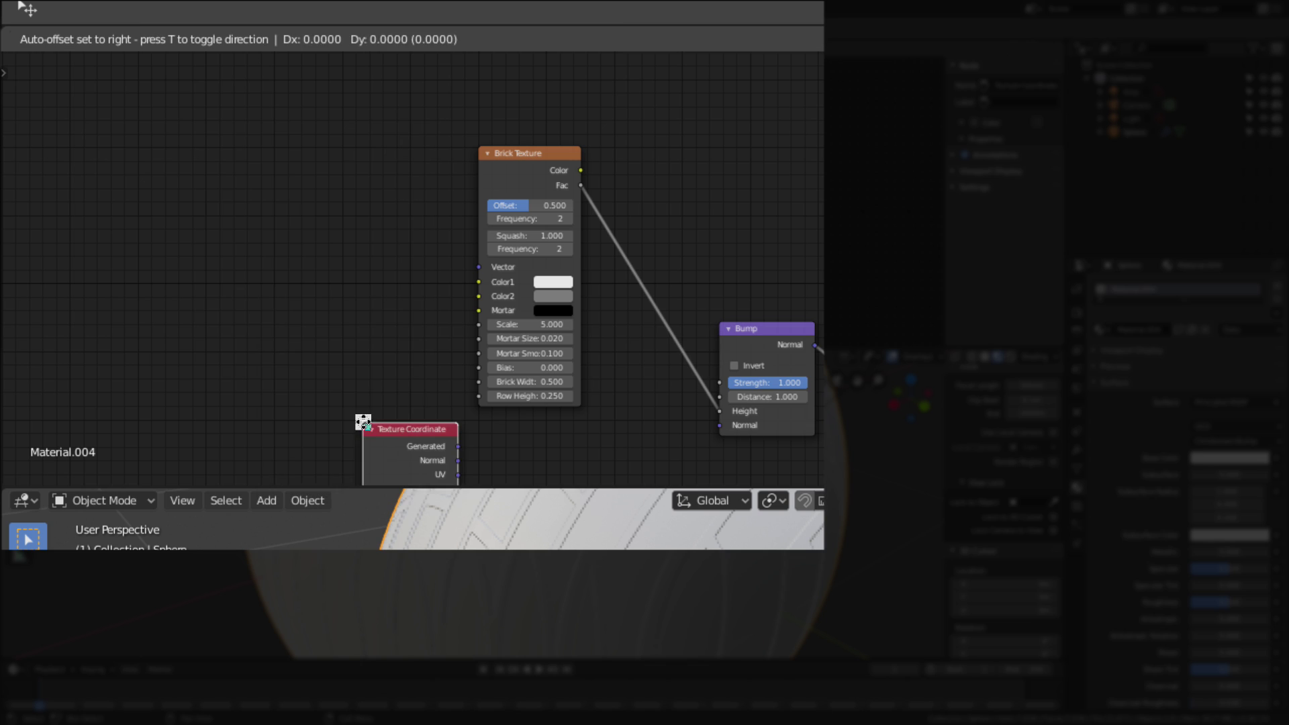
click(244, 185)
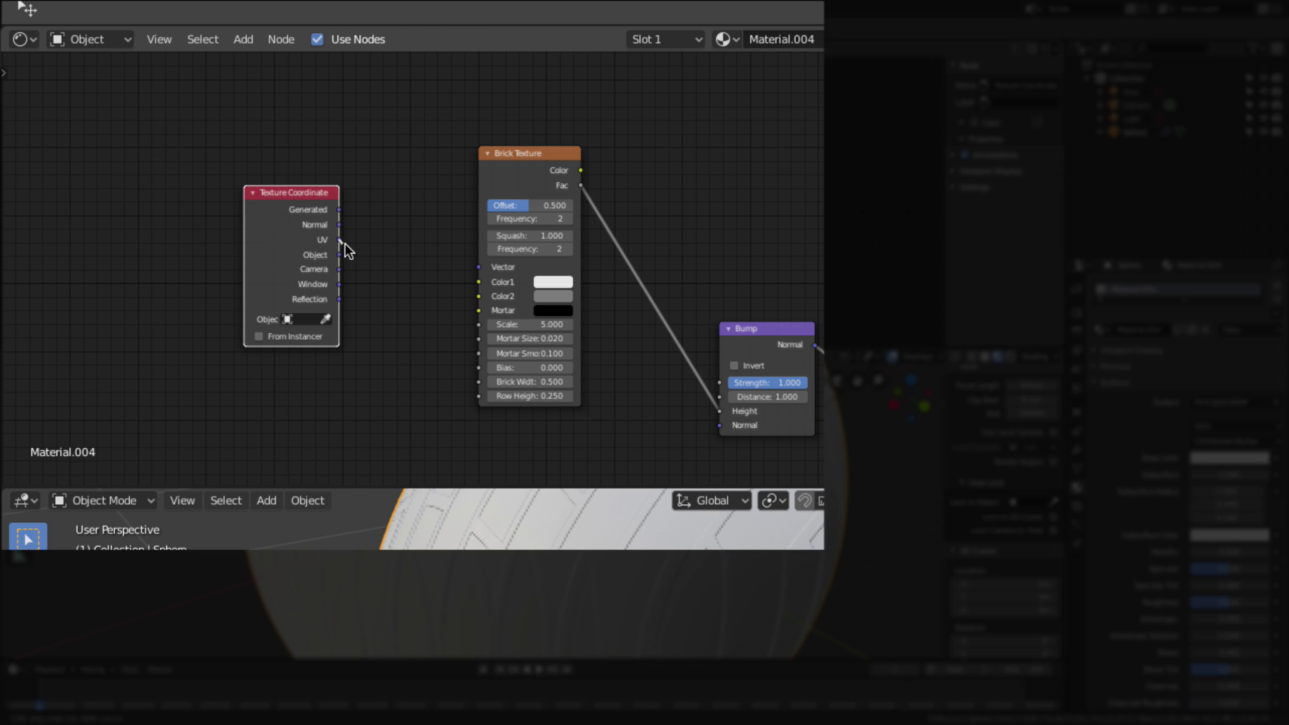
drag(340, 240, 479, 266)
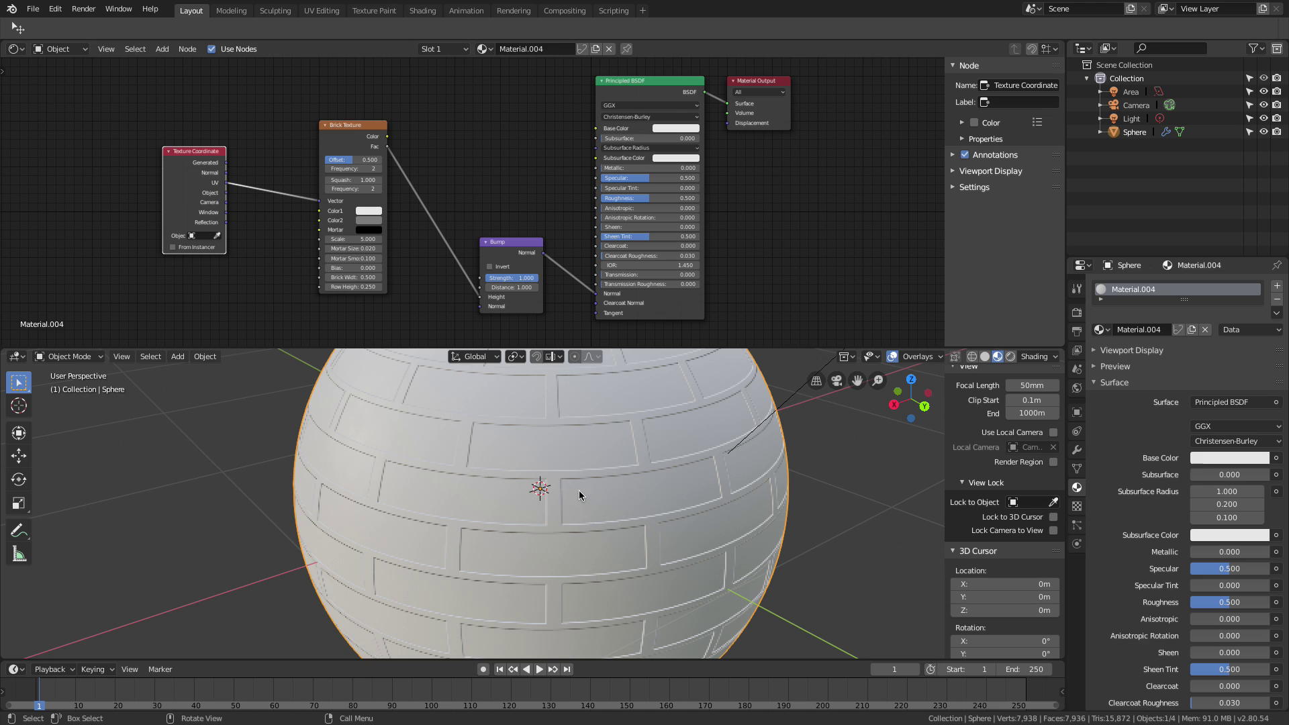
Invert the Bump node and set its strength to 0.733 and its distance to 0.200.
scroll(567, 484, up, 3)
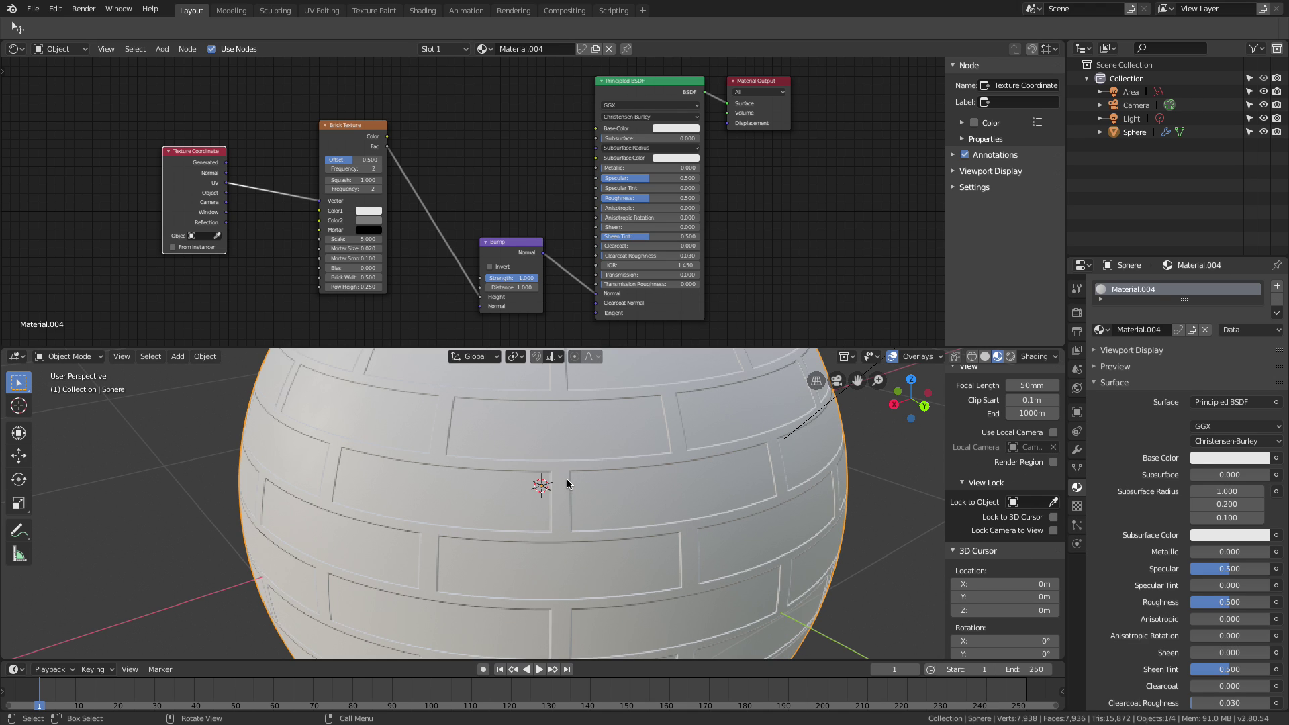
click(490, 266)
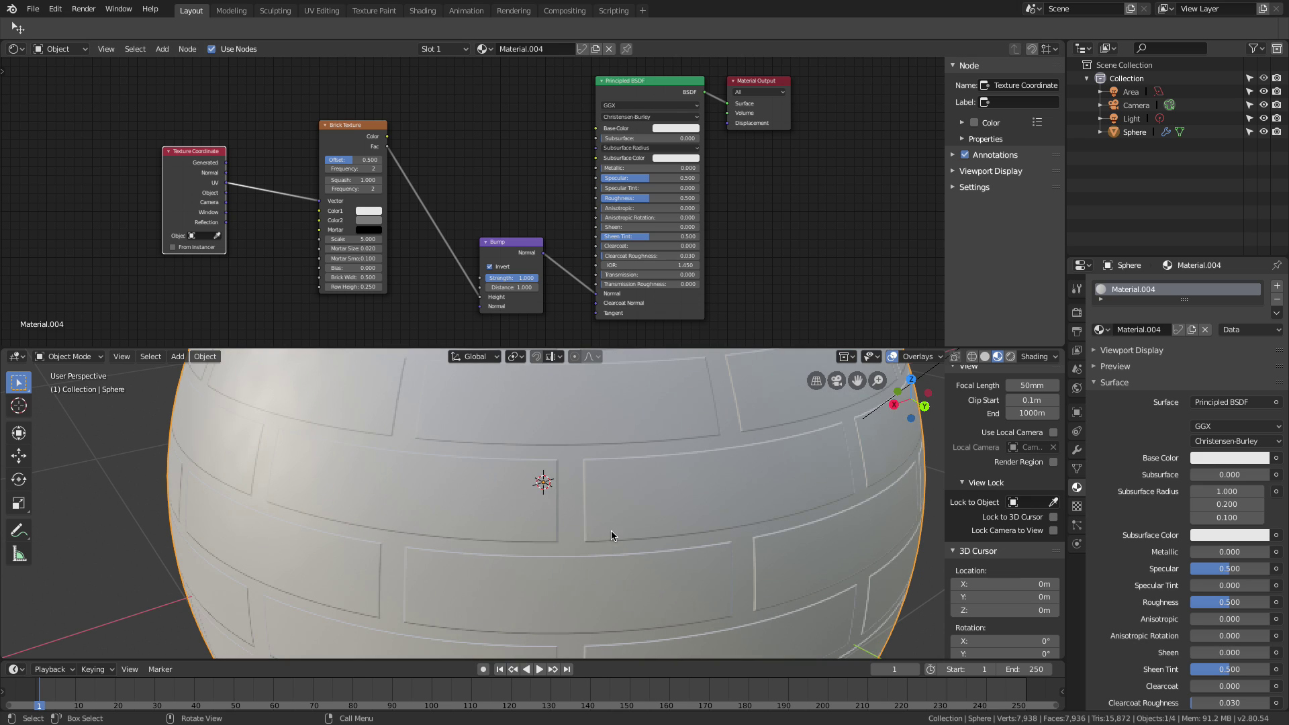
scroll(610, 530, up, 2)
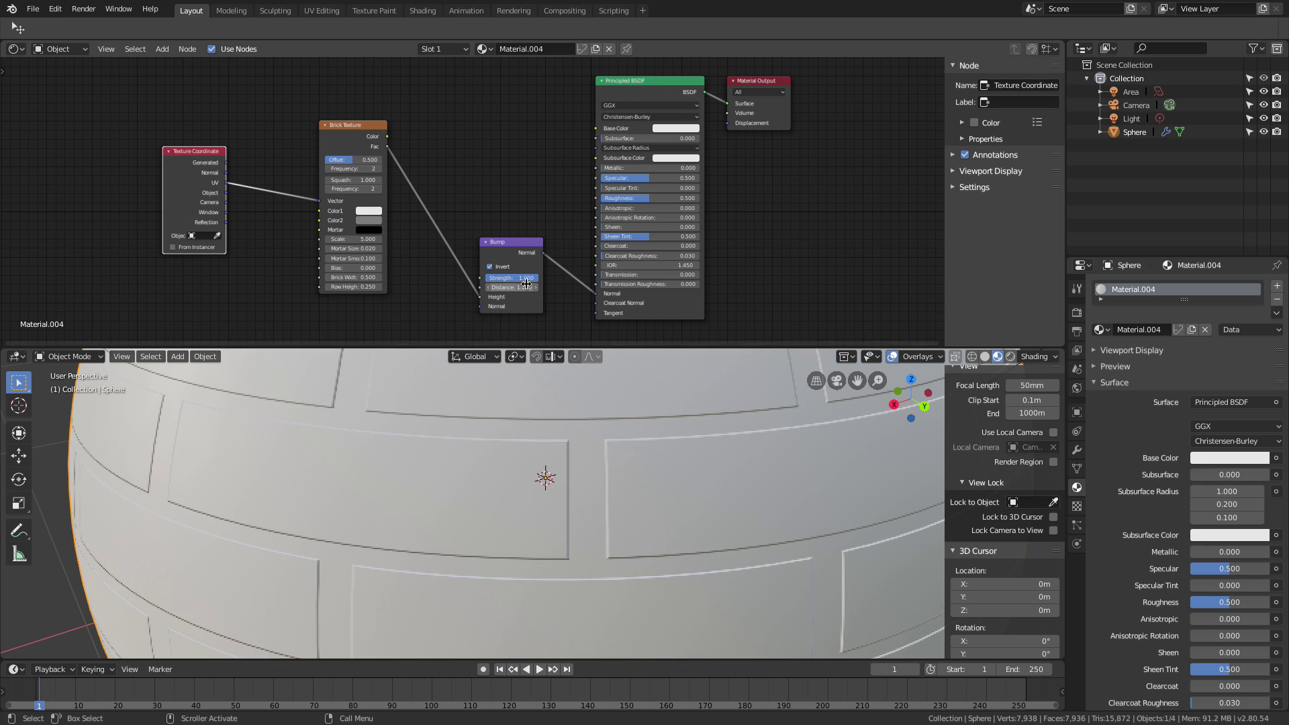
drag(531, 279, 507, 287)
Set the Brick Texture's Mortar Smooth to 0.800.
scroll(614, 450, up, 3)
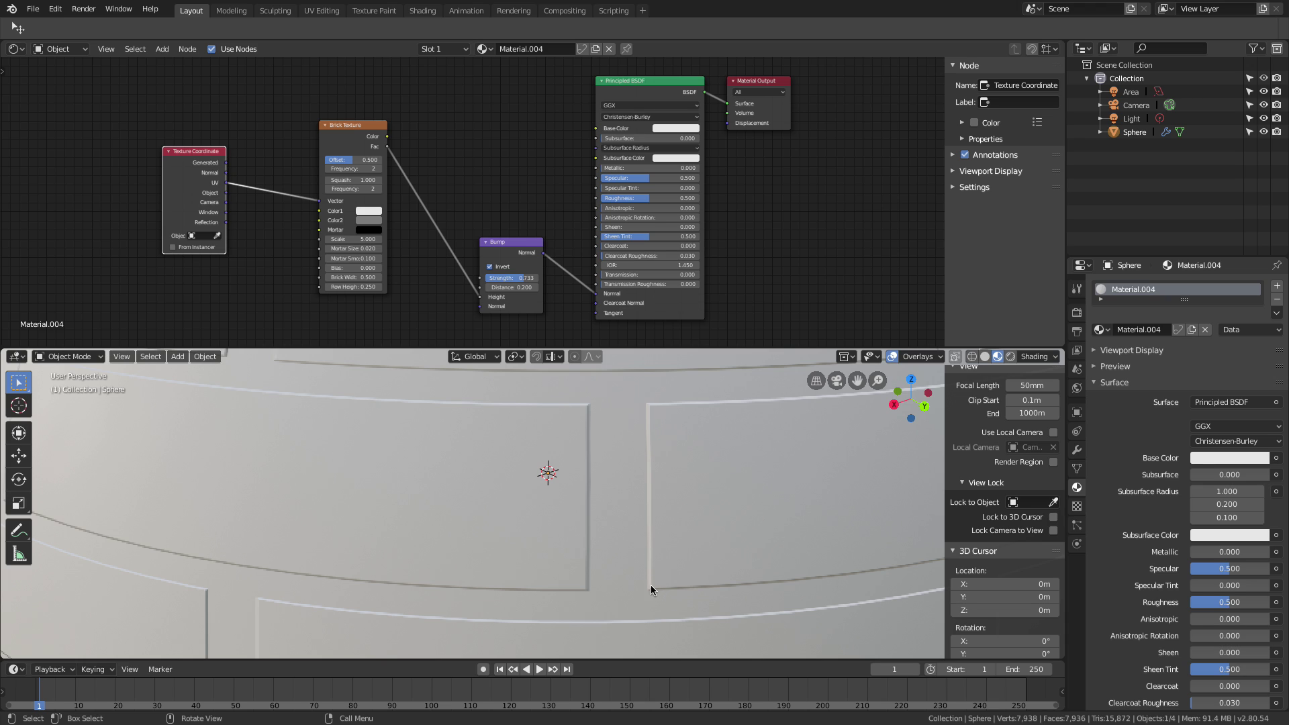
scroll(401, 291, up, 1)
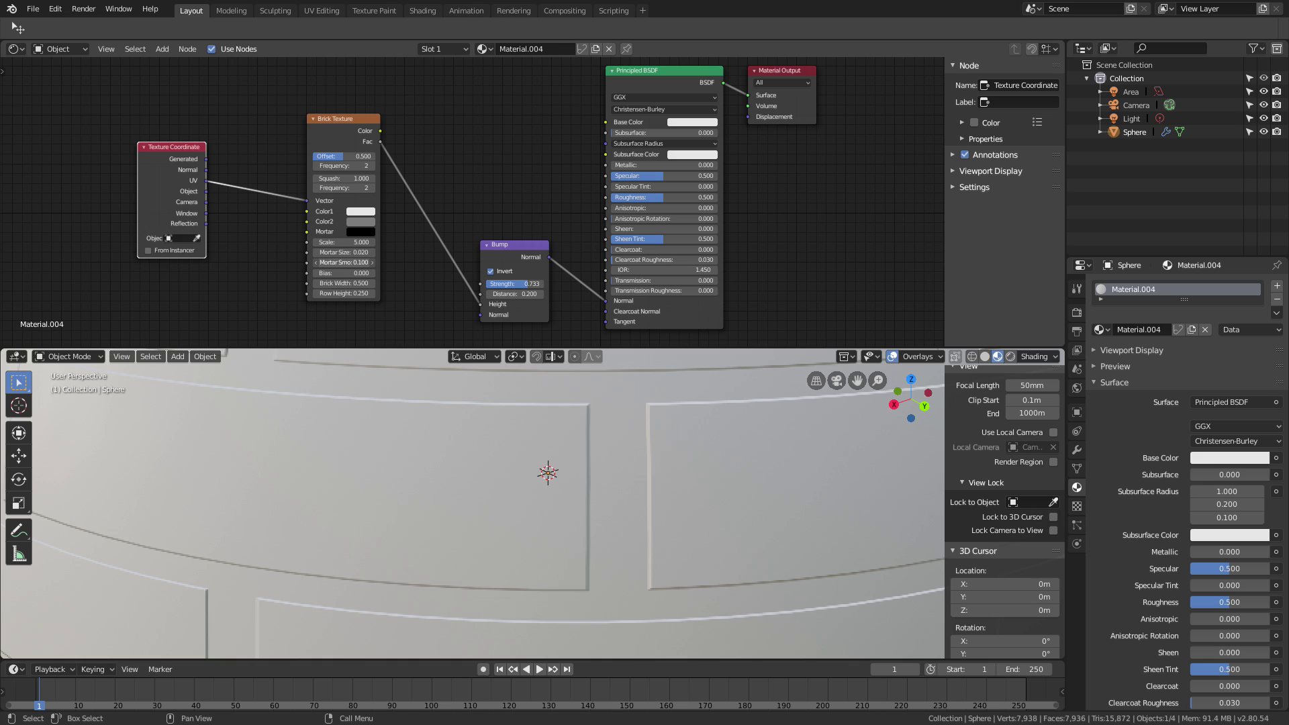
drag(344, 263, 382, 263)
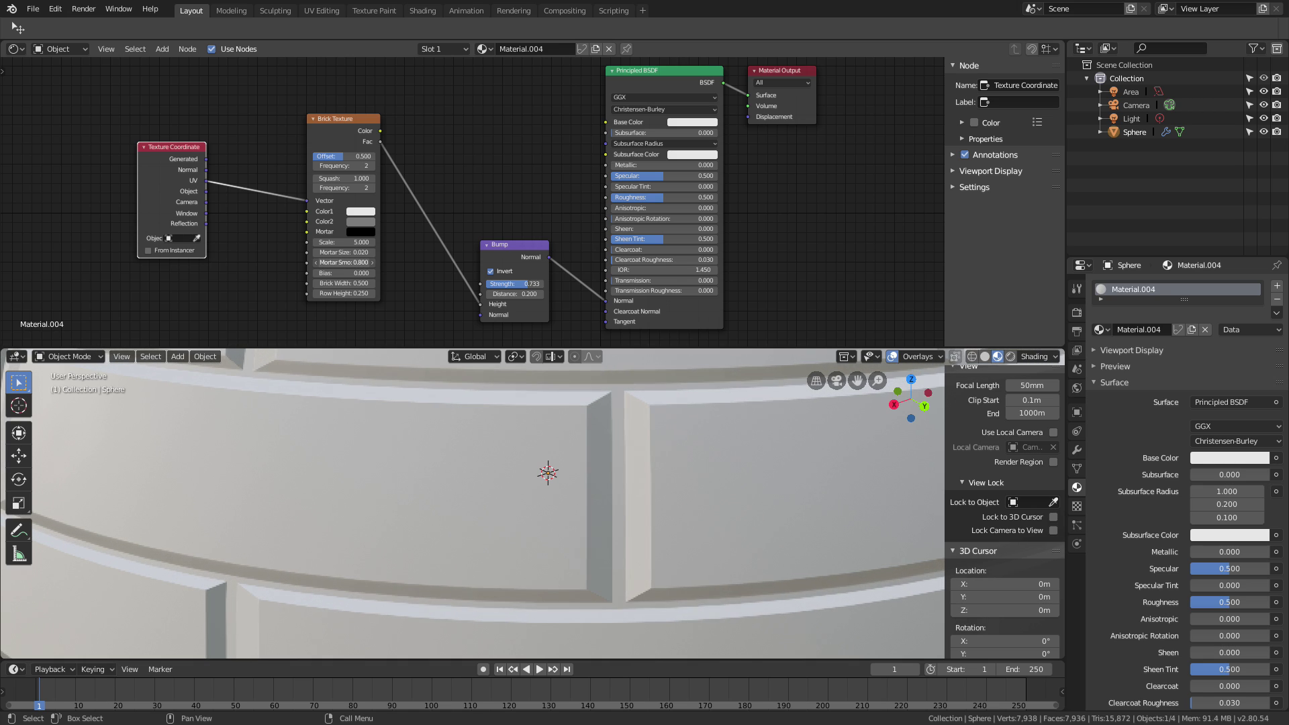
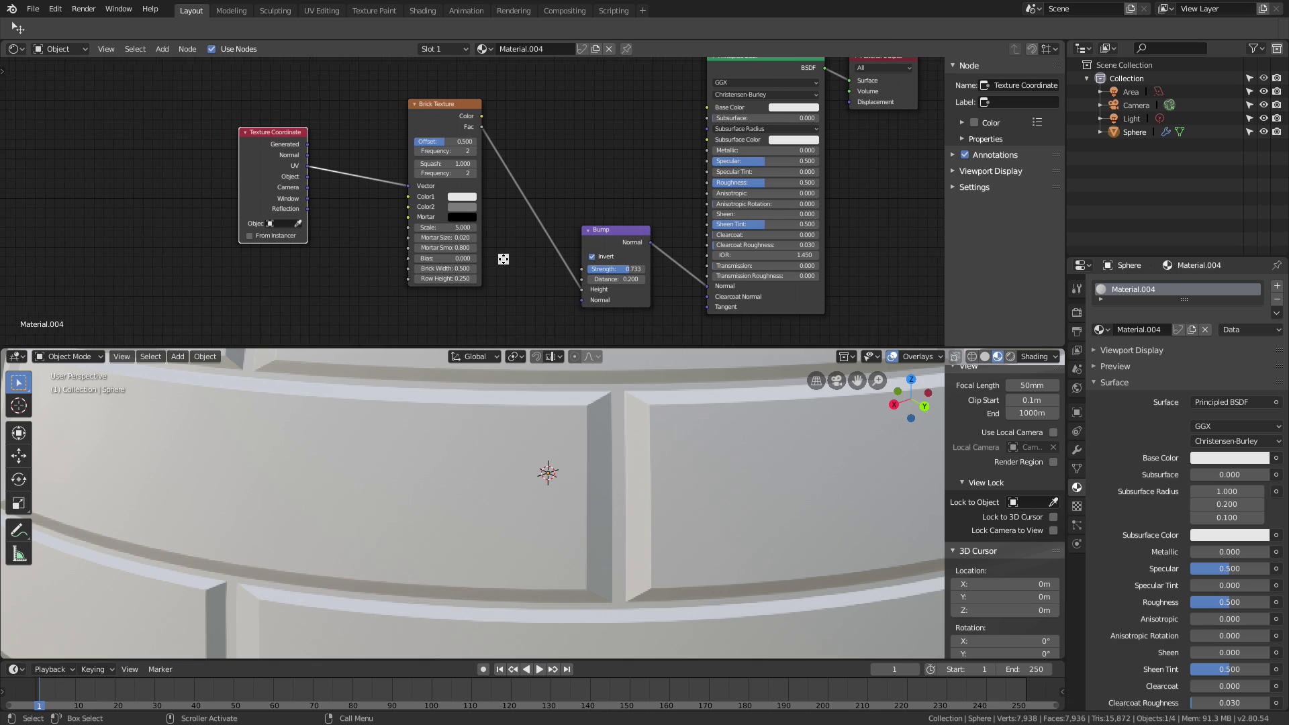
Move the Texture Coordinate and Brick Texture nodes apart and add a Value node in the gap between them.
drag(274, 190, 187, 186)
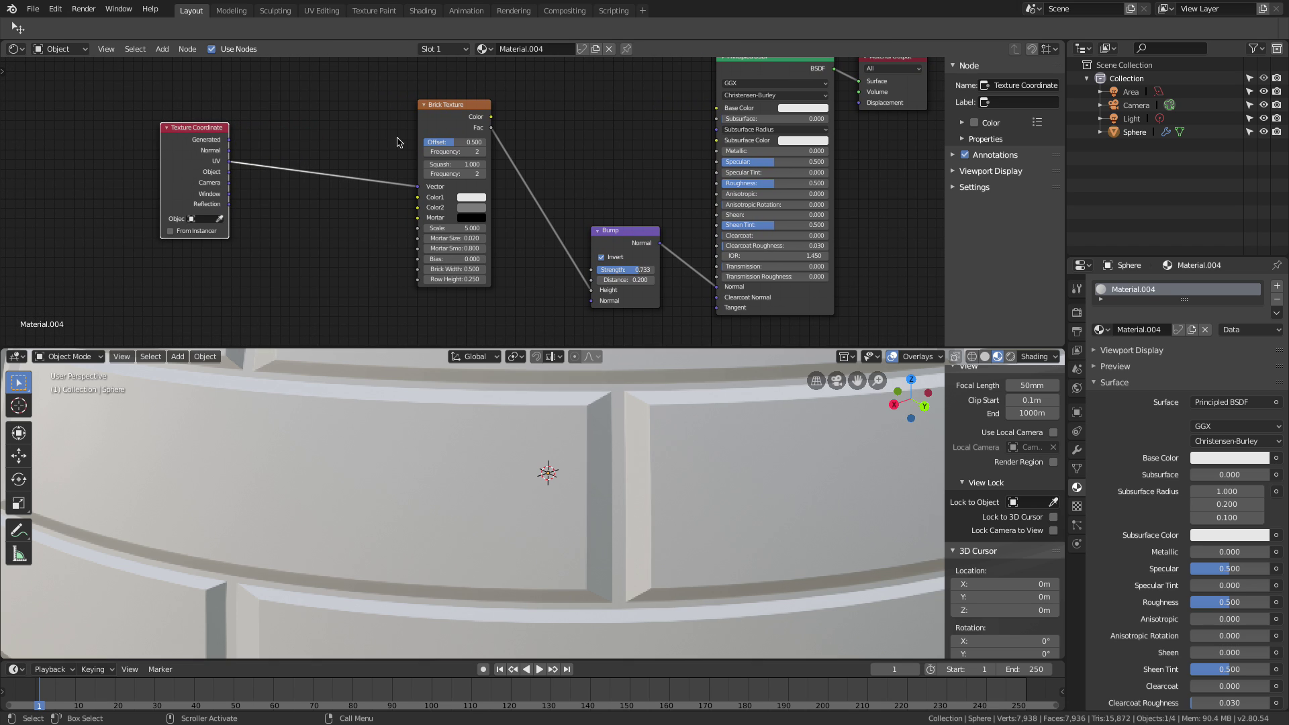
drag(445, 118, 481, 115)
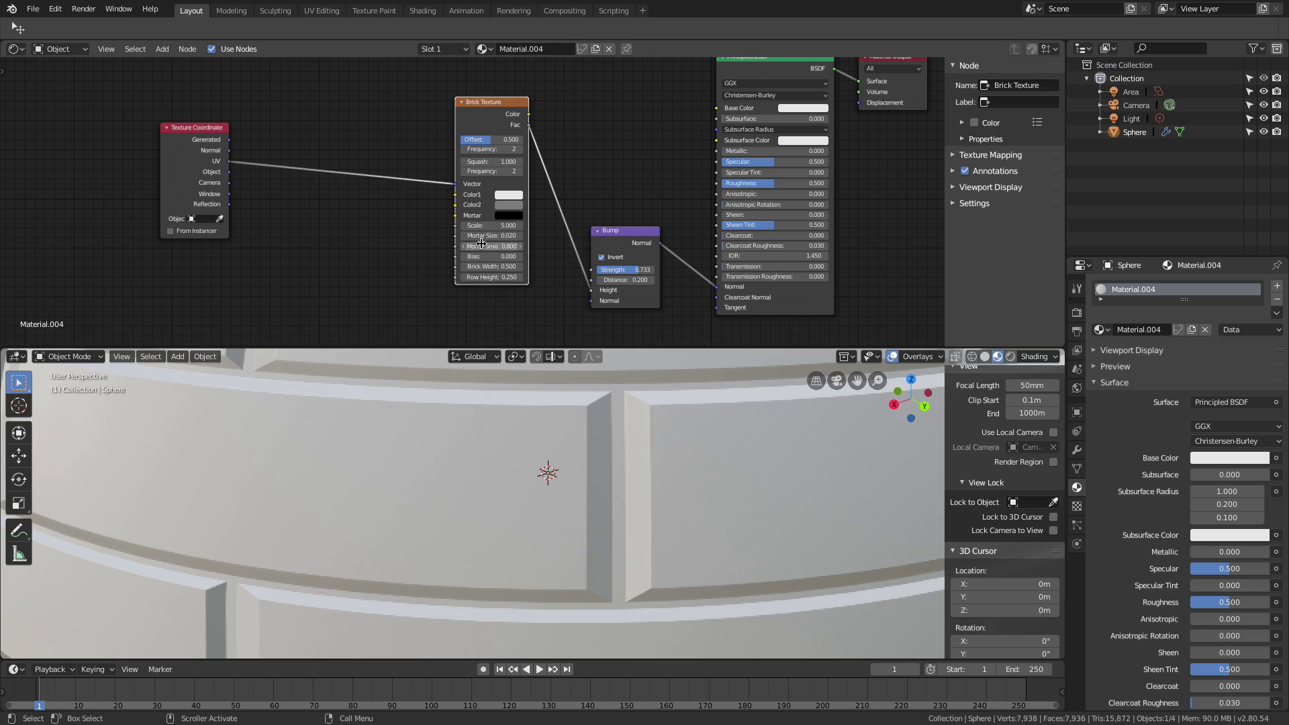
scroll(387, 273, up, 2)
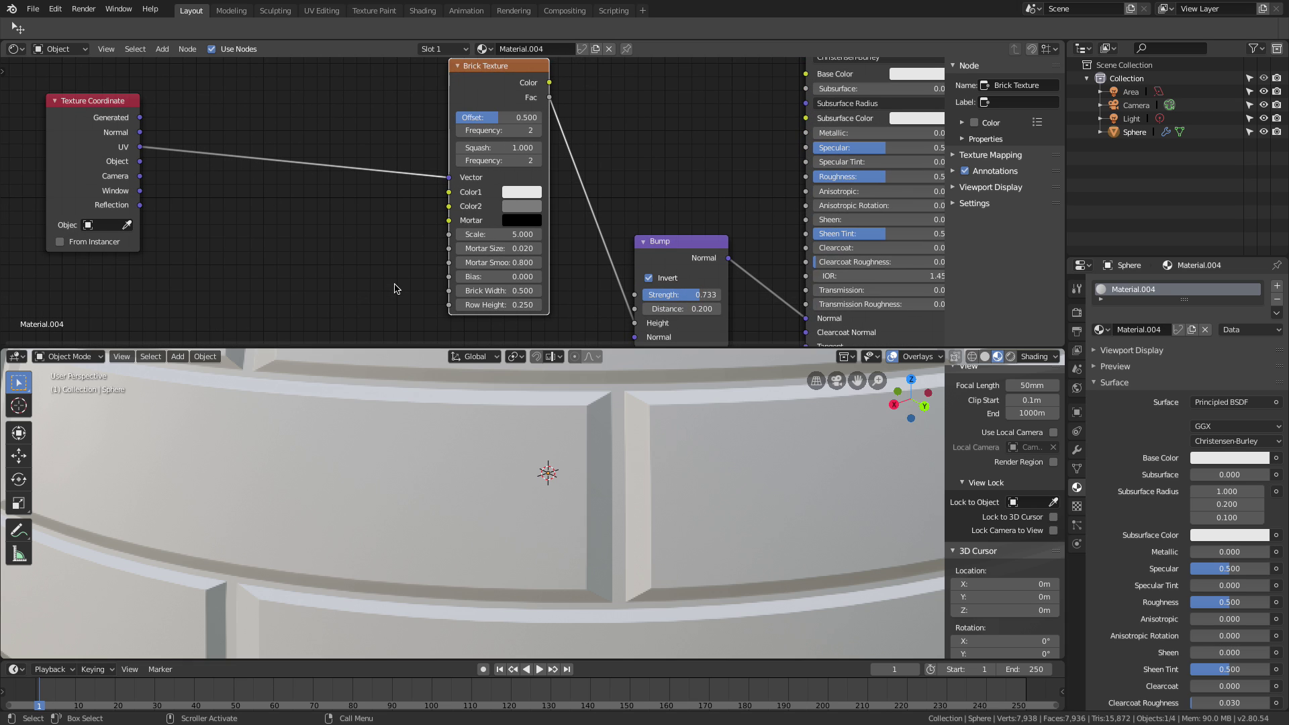
scroll(395, 286, up, 1)
scroll(443, 228, up, 1)
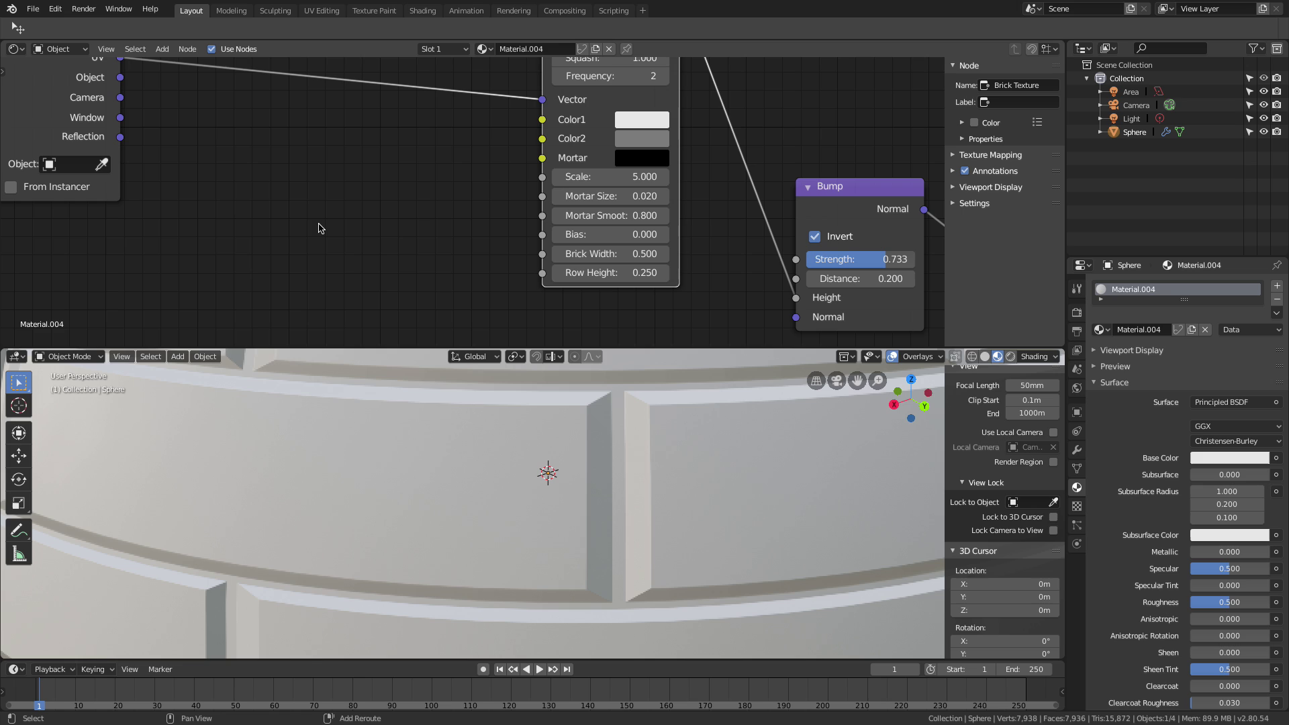
key(shift+a)
mouse_move(320, 228)
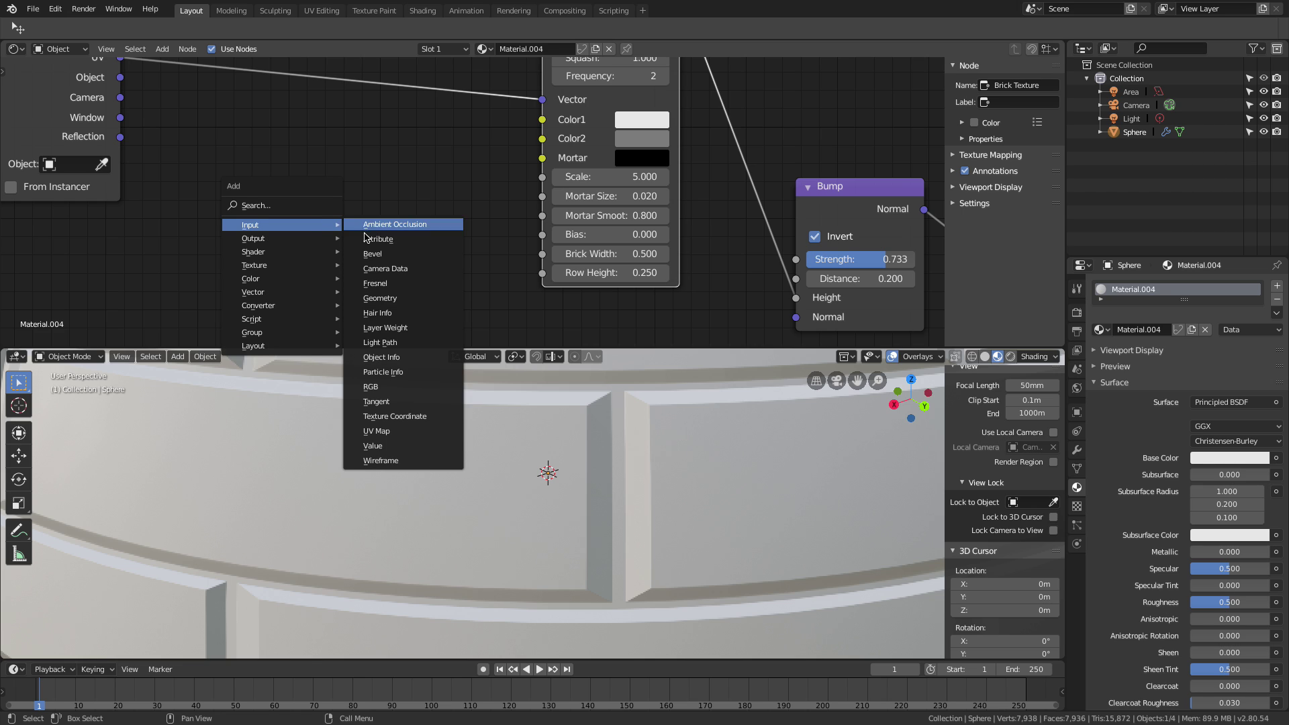
click(373, 446)
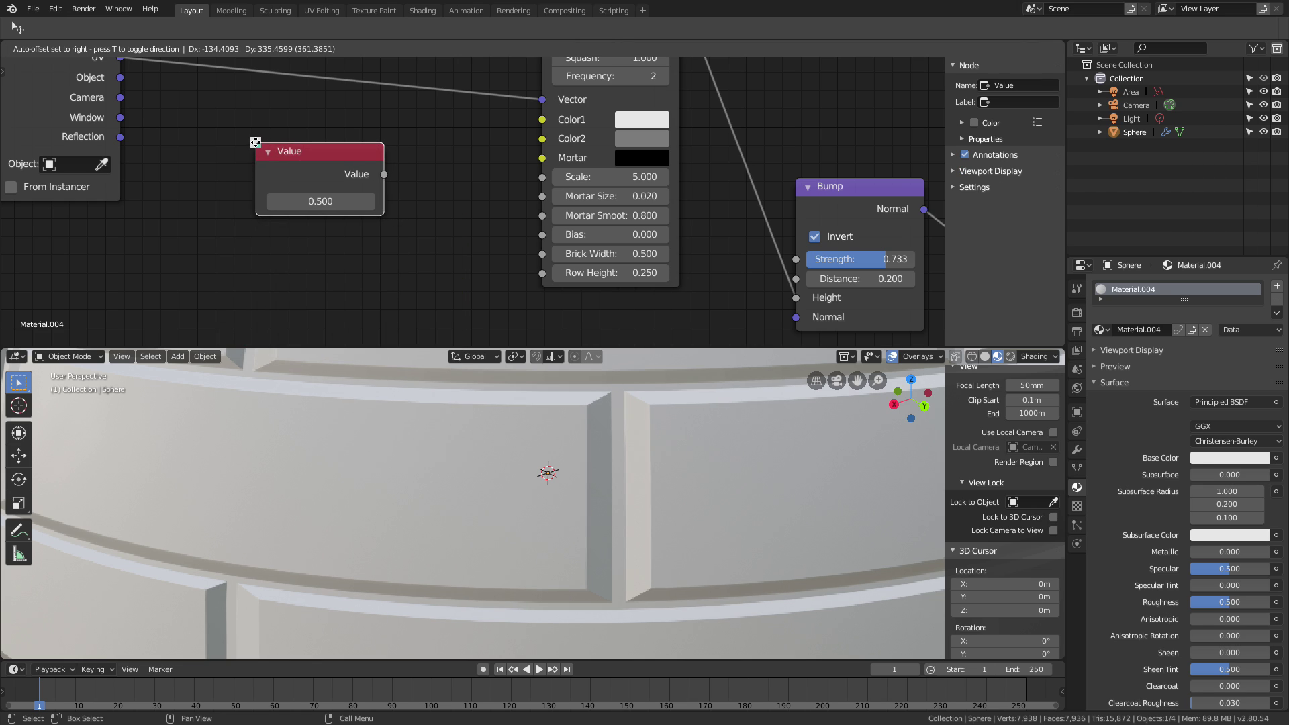
click(256, 141)
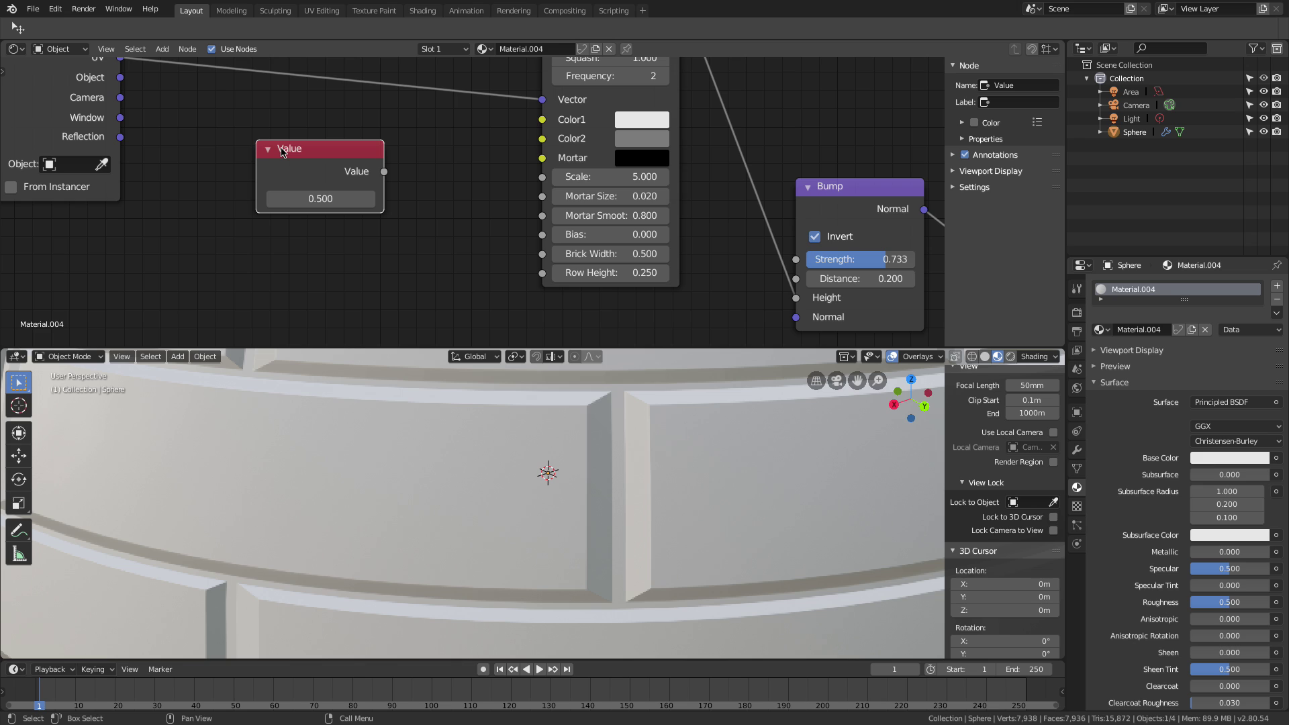
Duplicate the Value node twice and stack the three Value nodes in a column with small gaps between them.
key(shift+d)
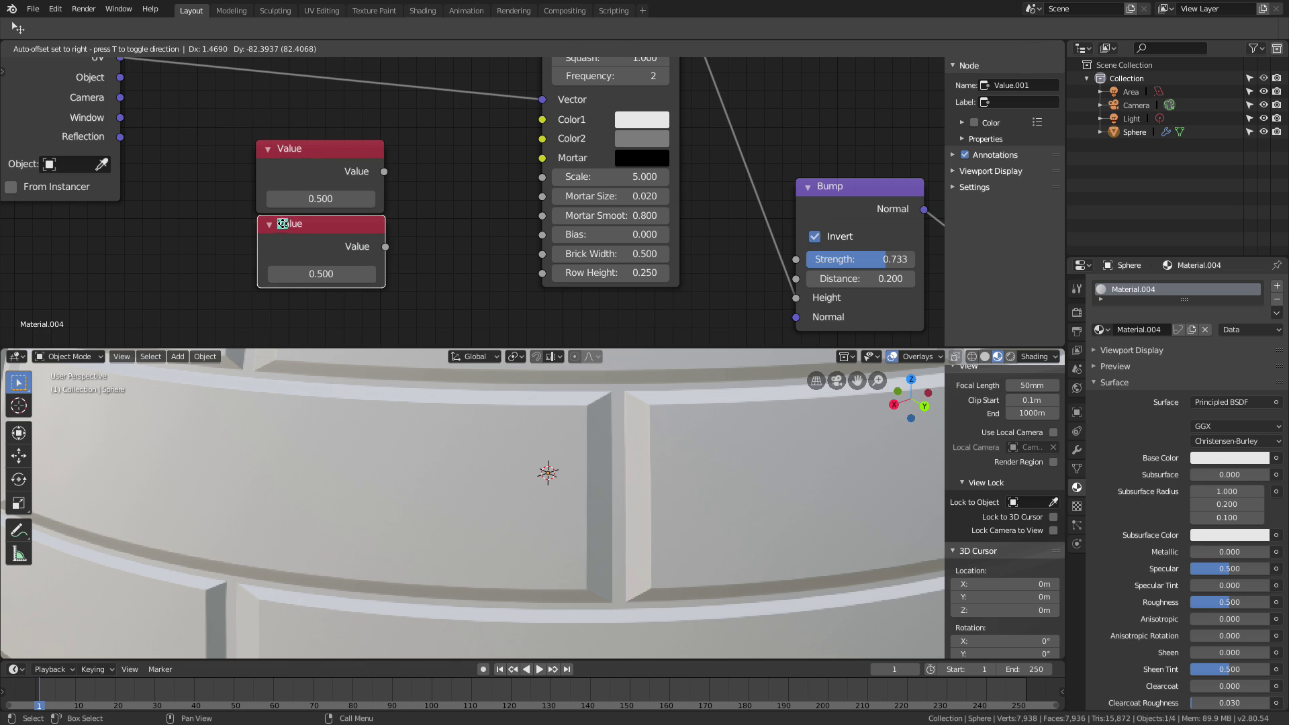
click(281, 226)
key(shift+d)
click(280, 293)
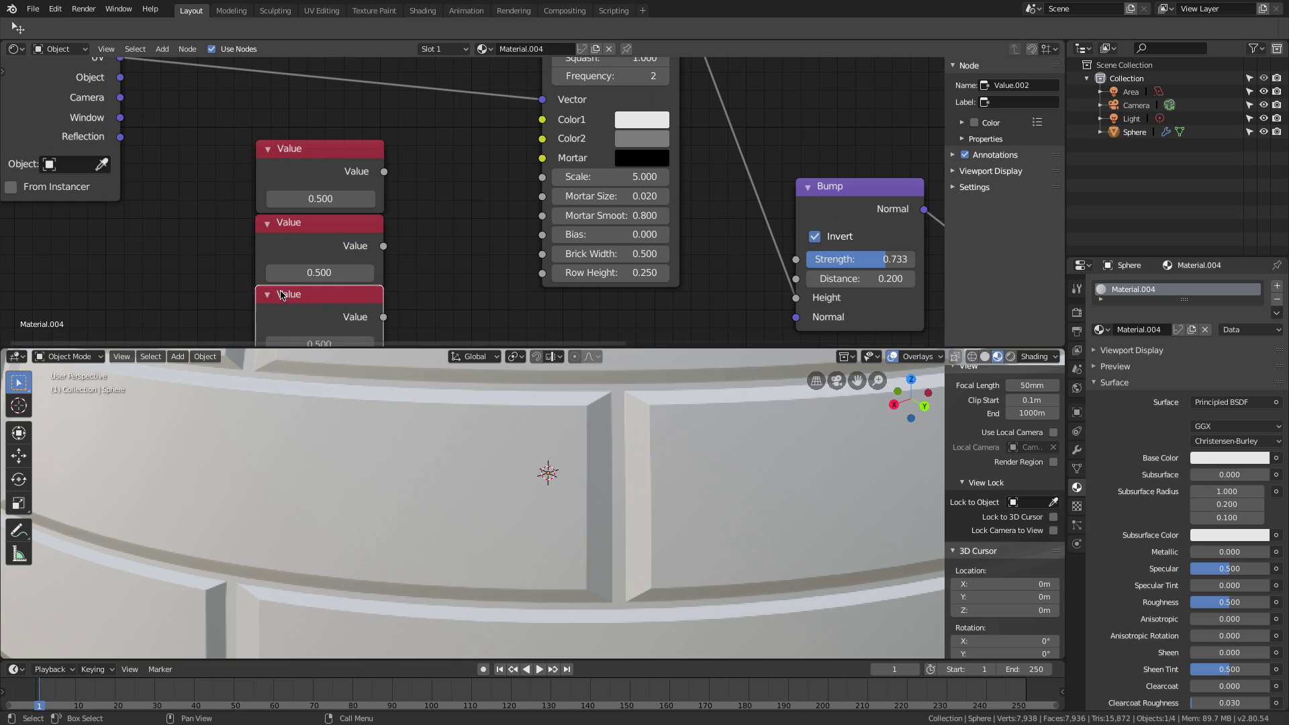
mouse_move(296, 208)
mouse_down()
mouse_move(286, 192)
mouse_move(295, 233)
mouse_move(428, 348)
mouse_move(388, 240)
mouse_move(298, 205)
mouse_up()
drag(318, 300, 309, 298)
drag(309, 215, 301, 214)
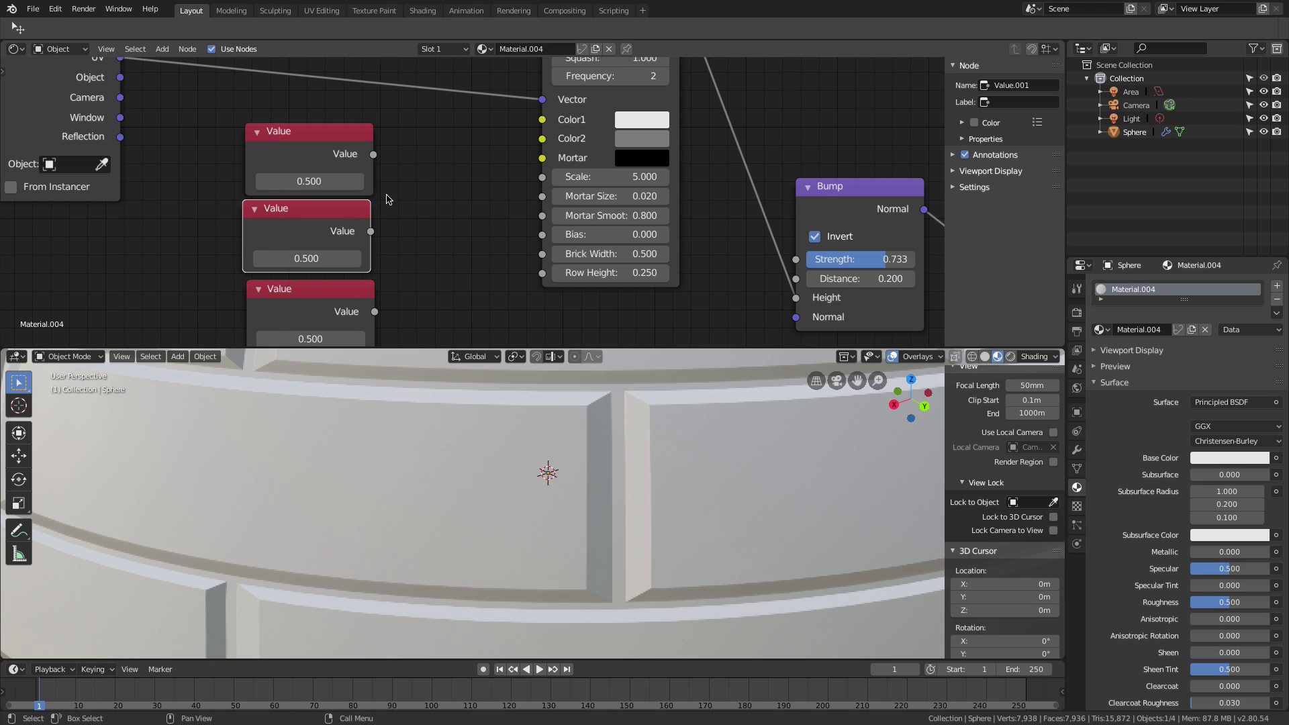
Label the three stacked Value nodes Scale, Size and Smooth, in order from the upper node to the lower one.
click(309, 138)
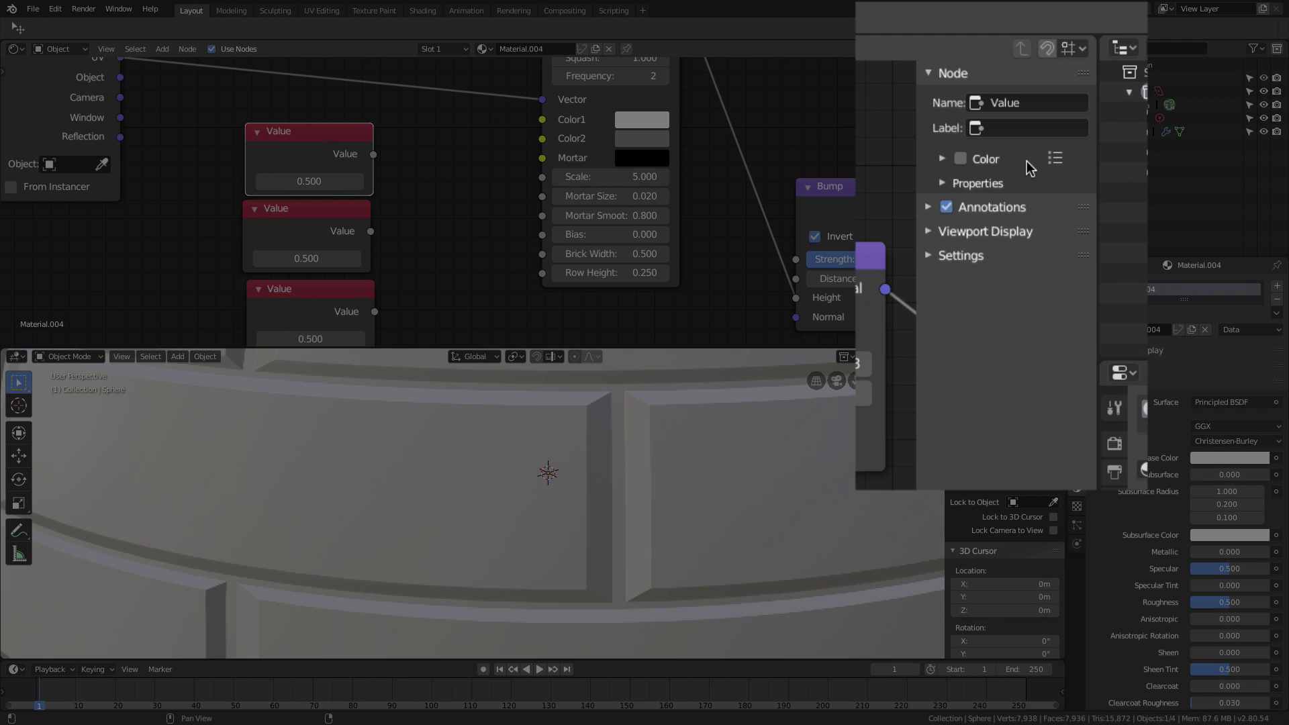
click(975, 129)
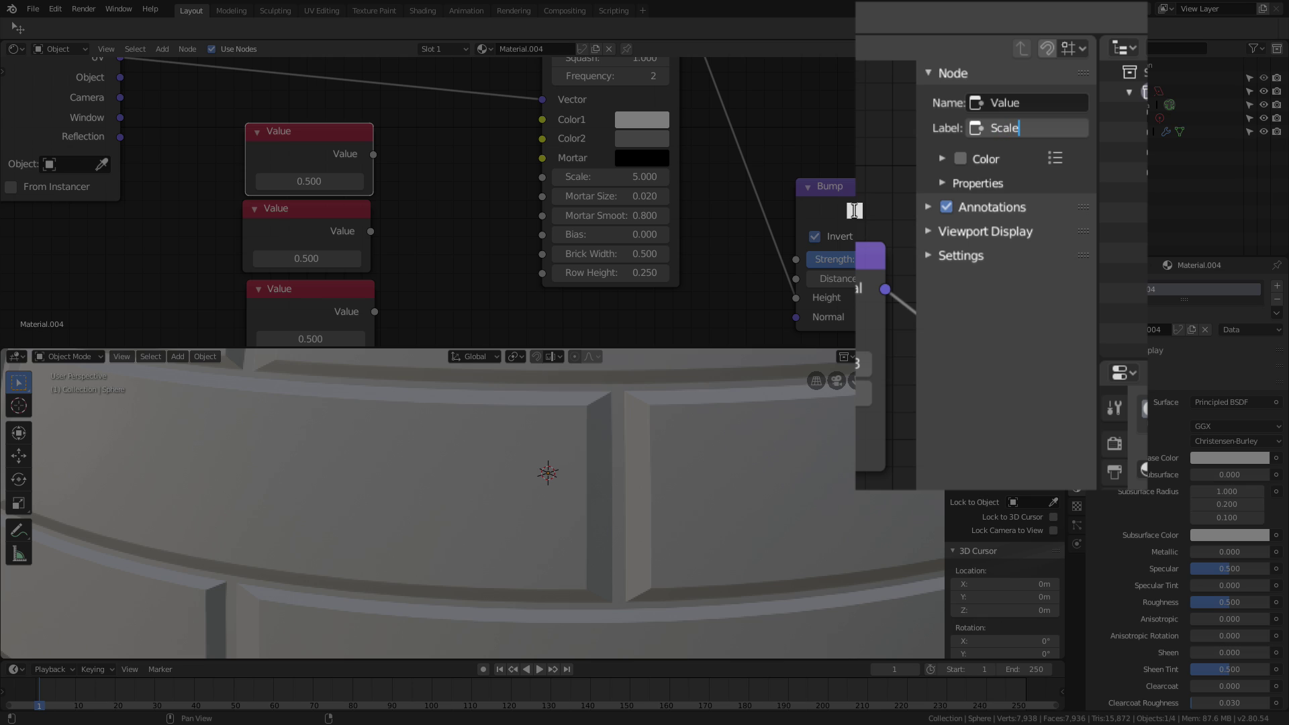
key(Return)
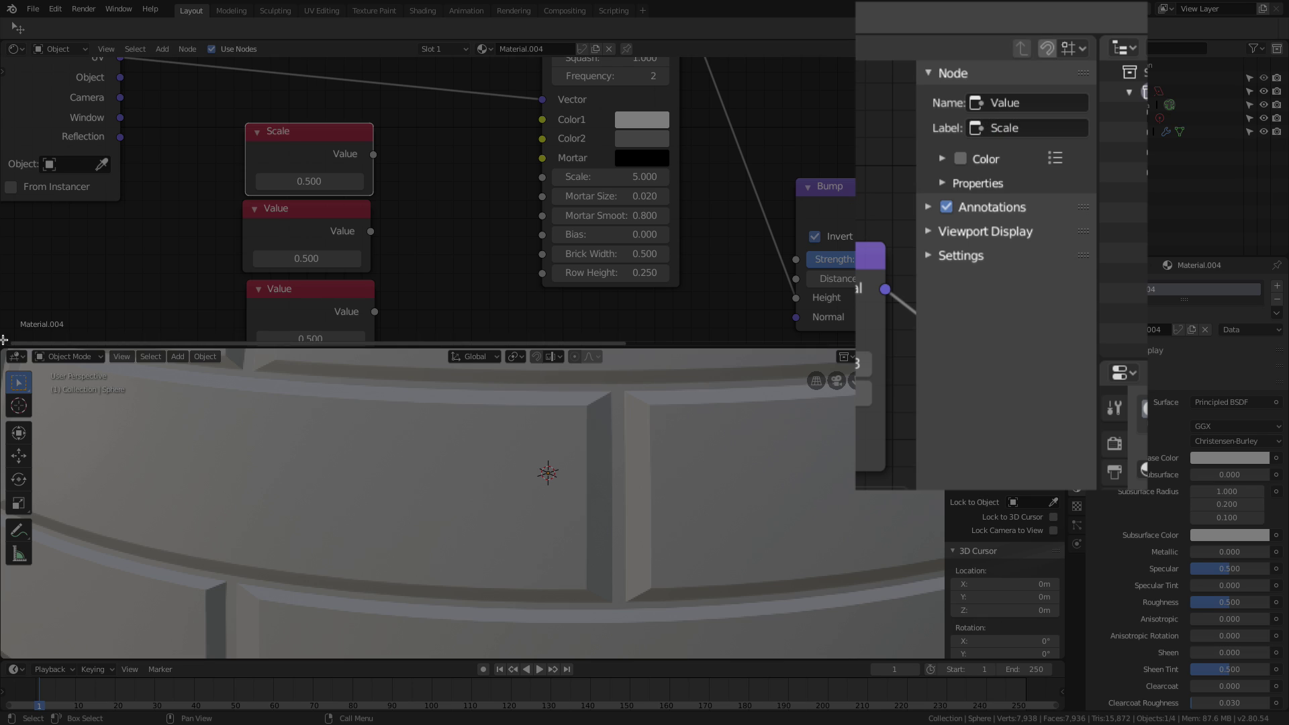
click(327, 216)
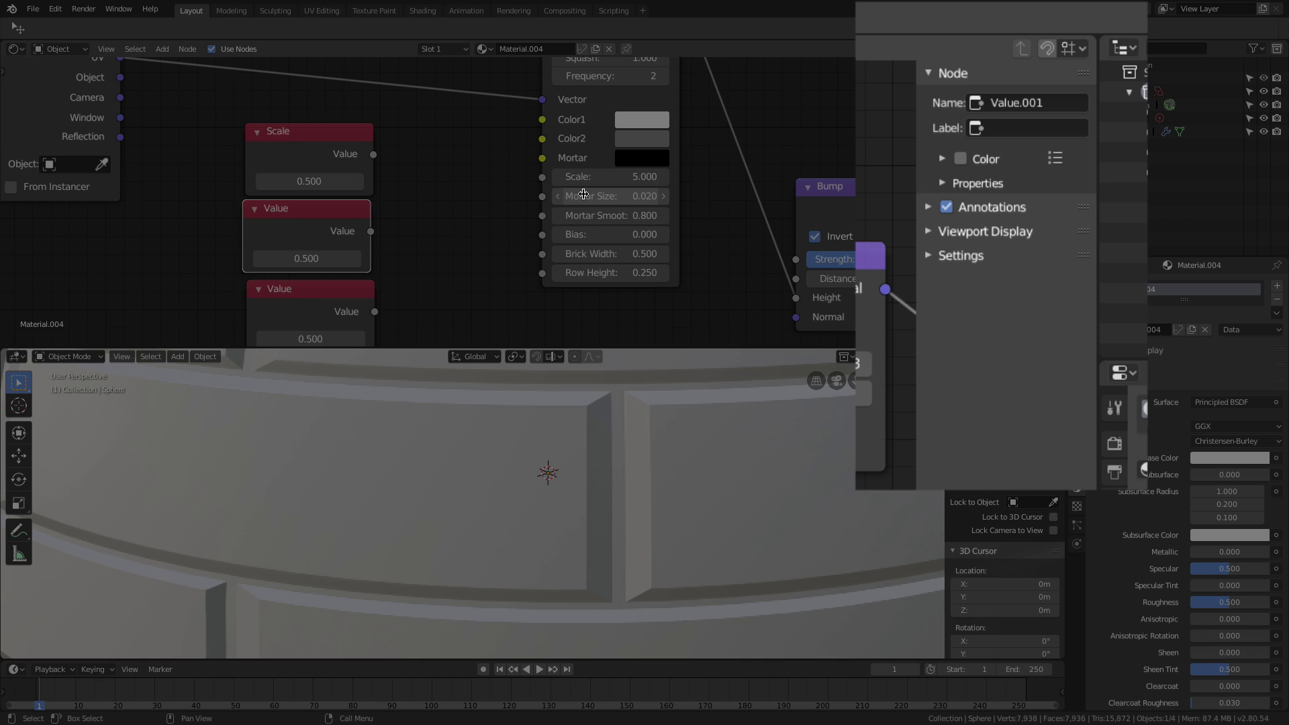
click(1017, 128)
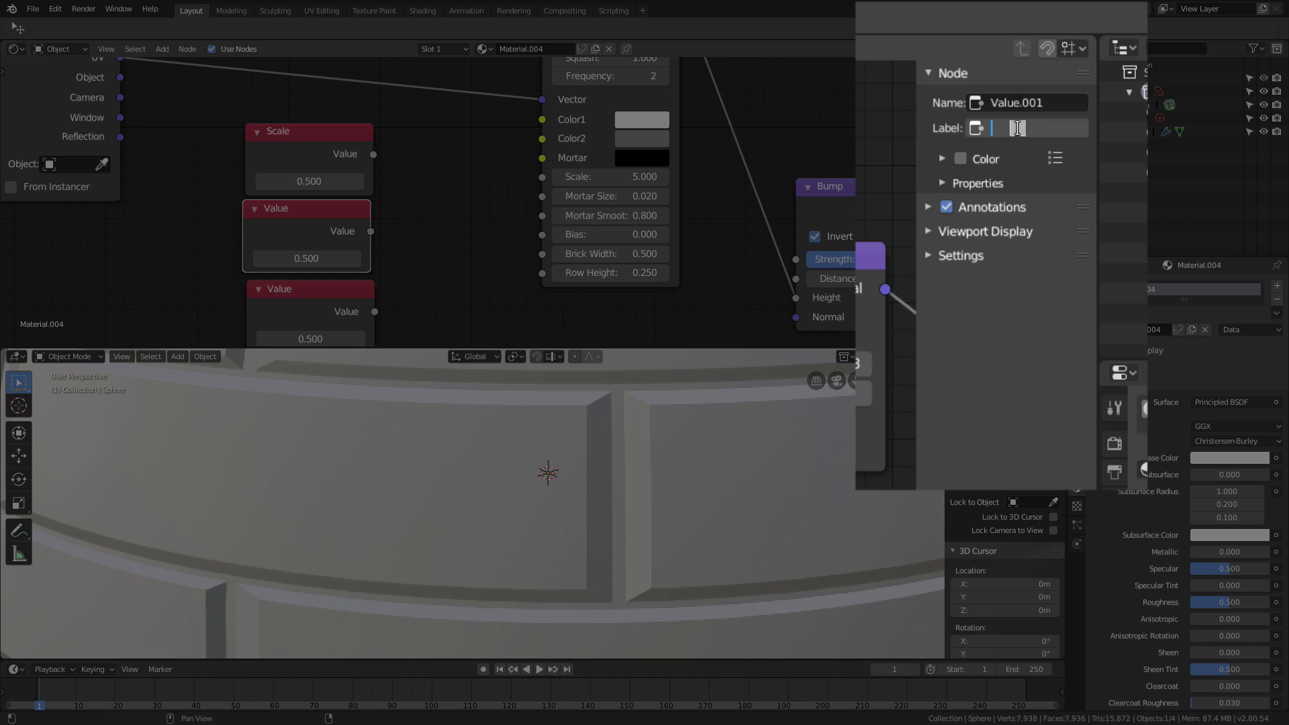
text(Size)
key(Return)
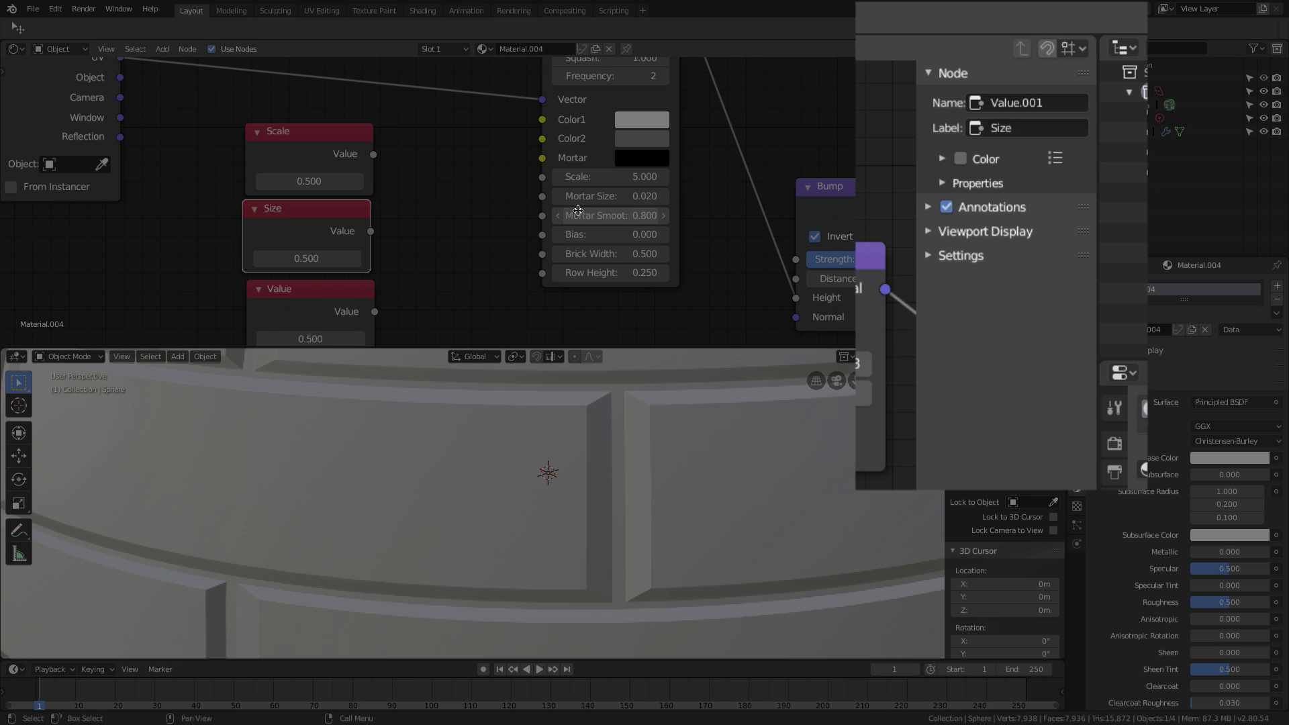
click(325, 300)
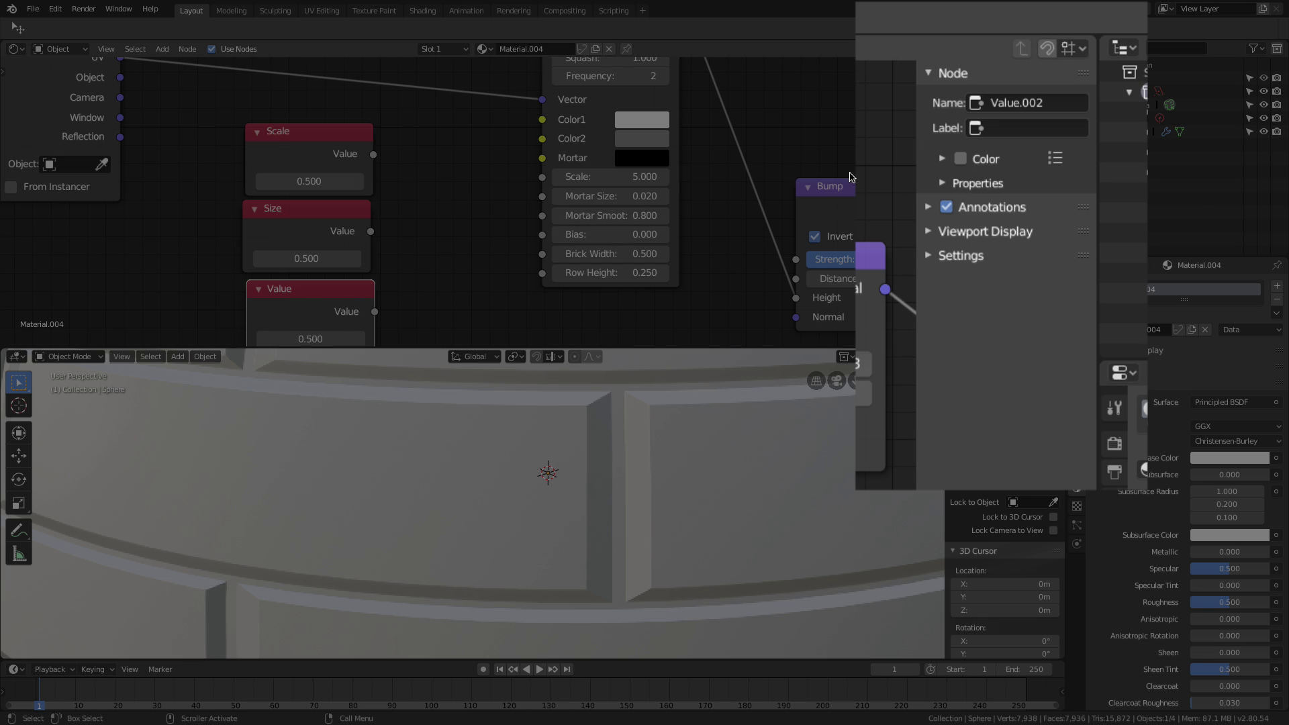
click(1007, 128)
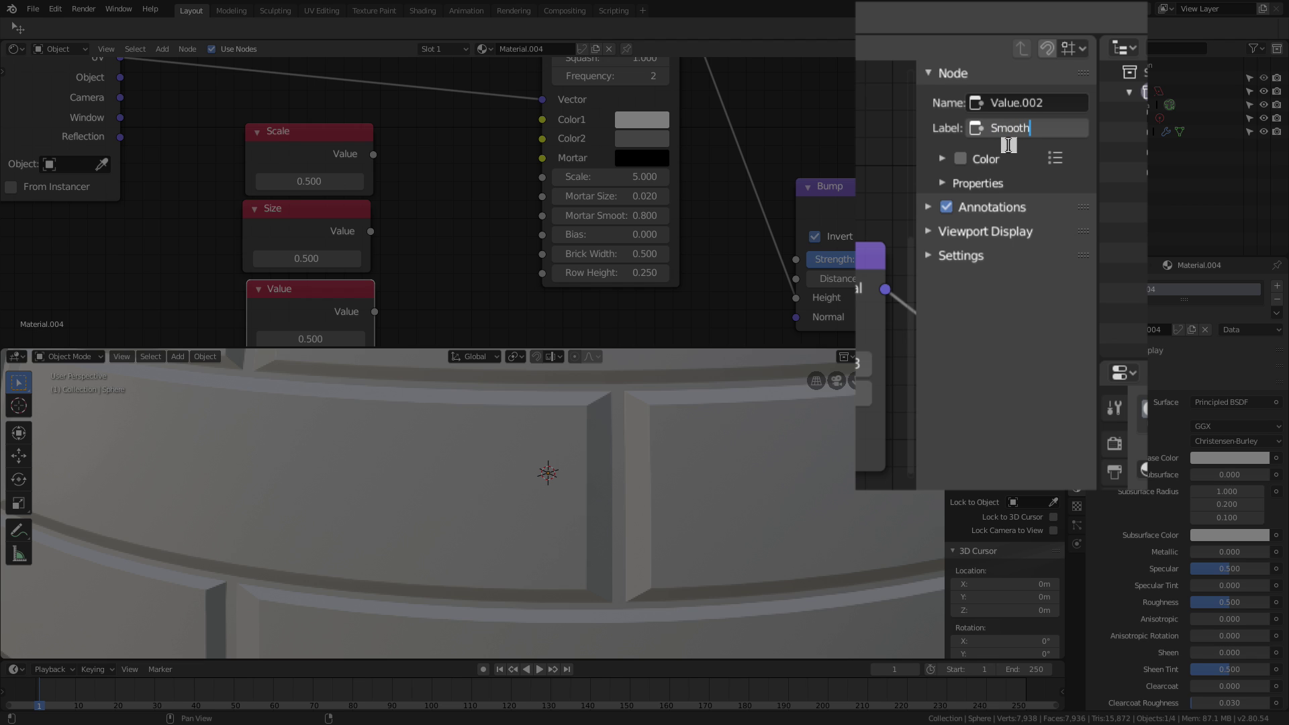
key(Return)
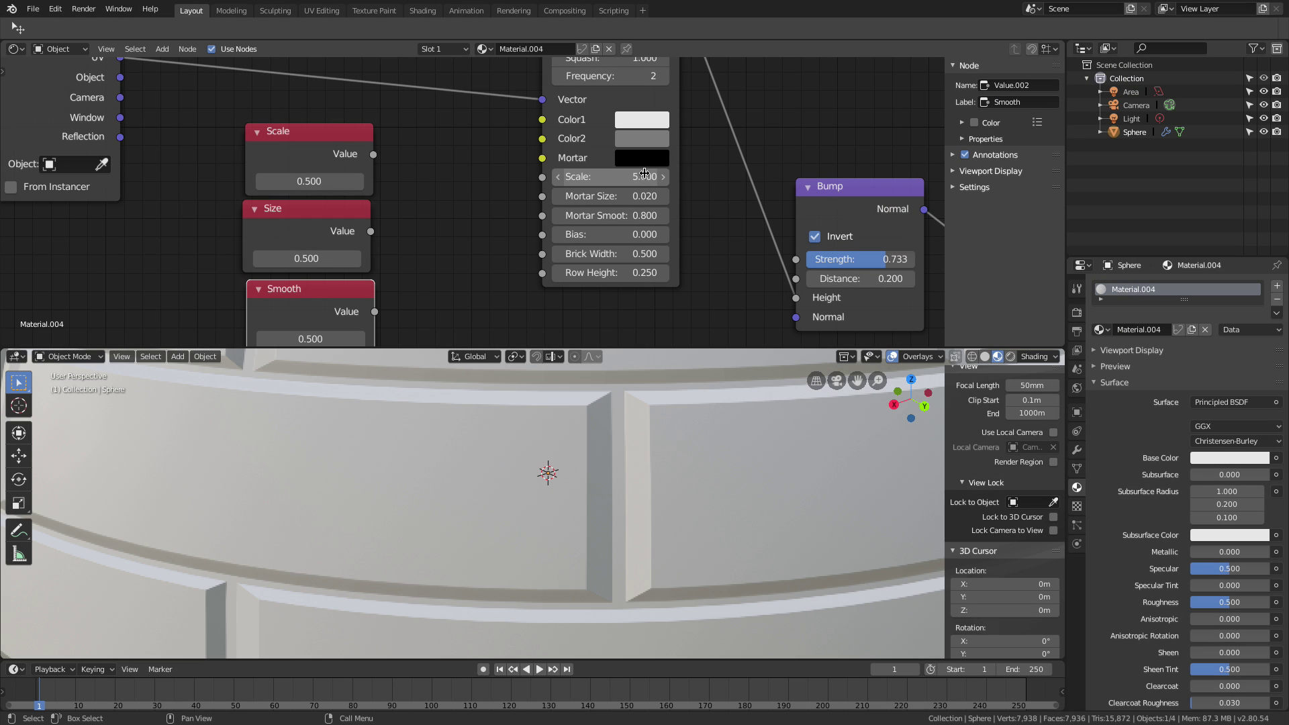
Set the Brick Texture's Offset to 0.000.
scroll(634, 485, down, 5)
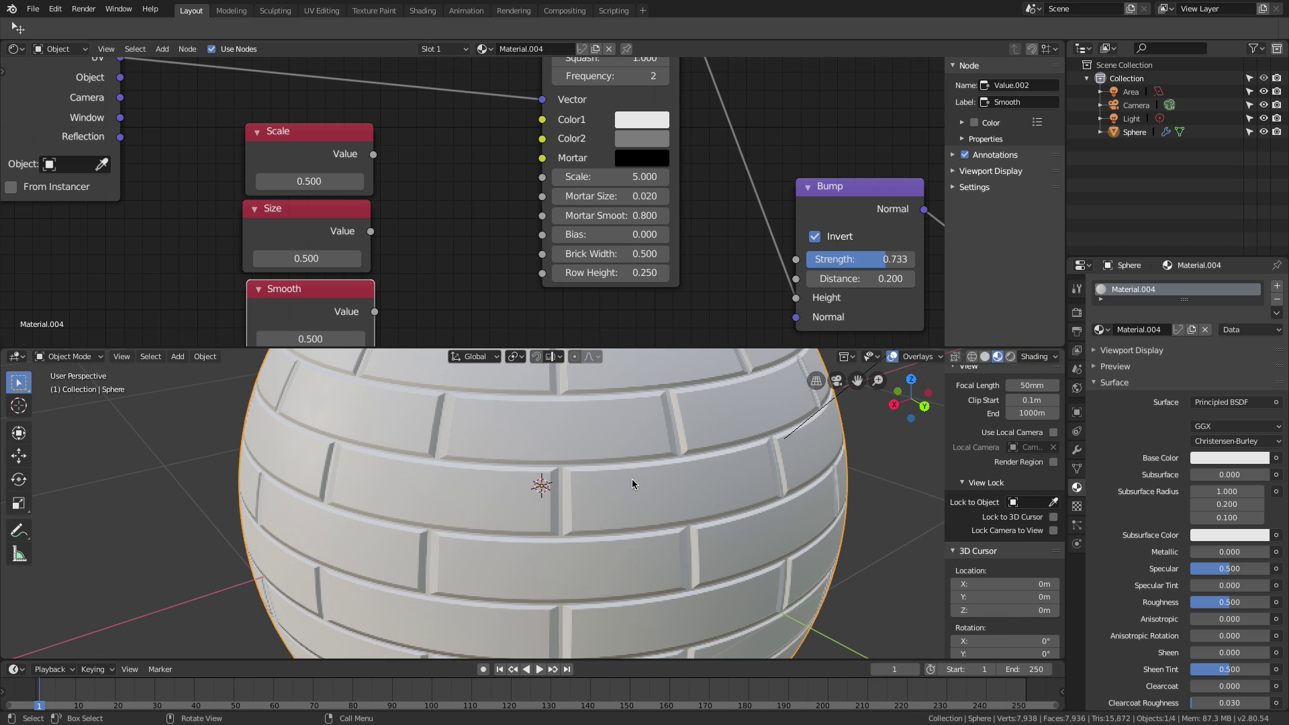
middle_drag(667, 185, 630, 274)
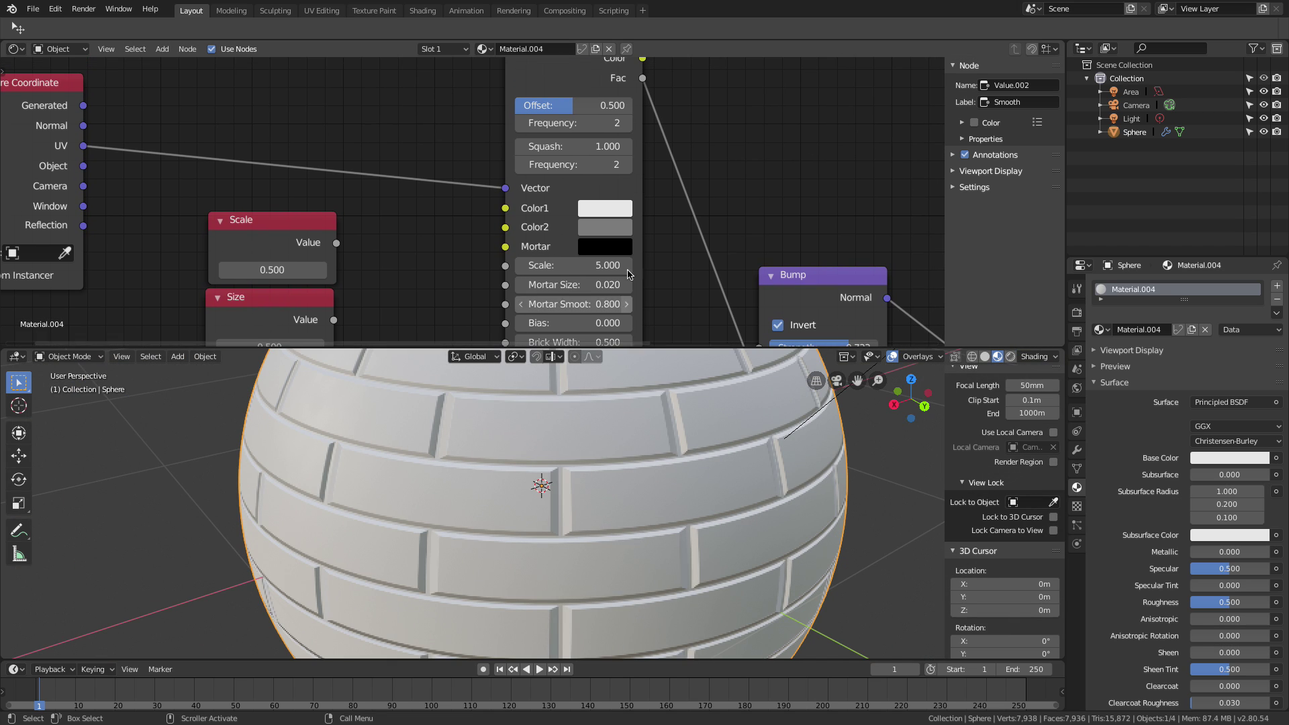
drag(592, 105, 531, 105)
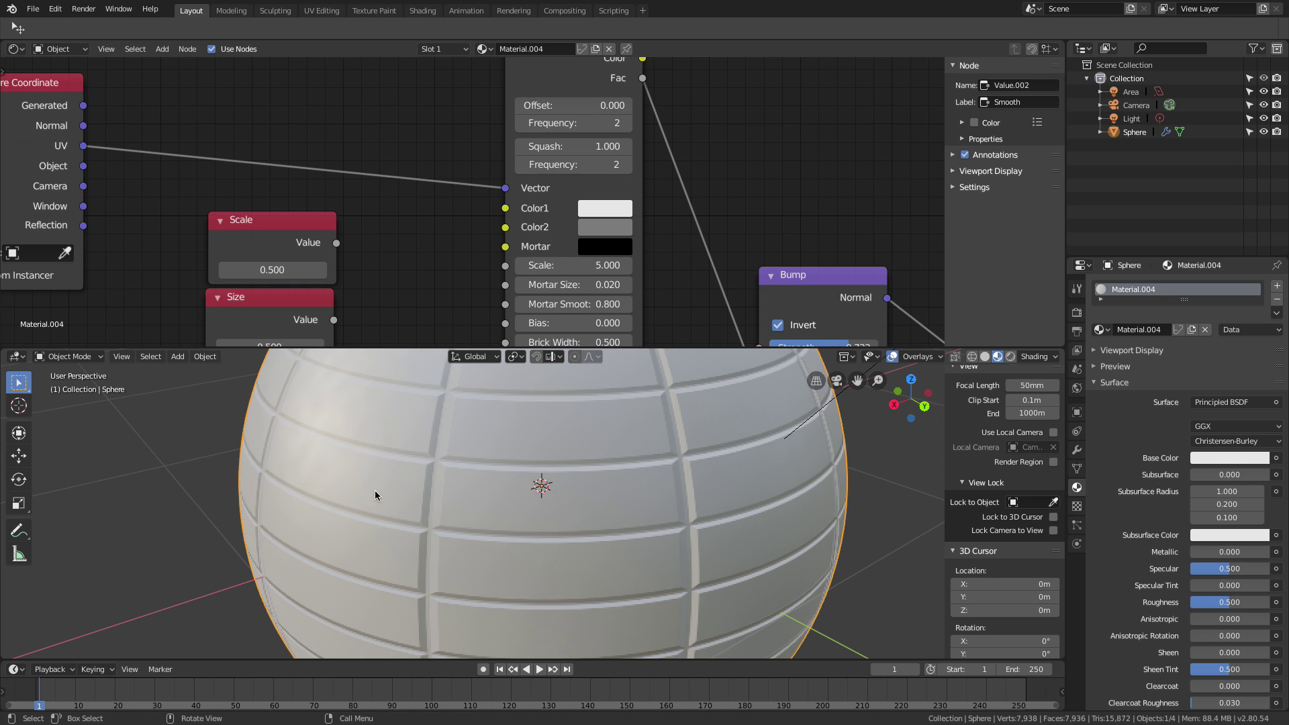
Set the Brick Texture's Brick Width and Row Height to 1.000 each.
middle_drag(718, 231, 668, 193)
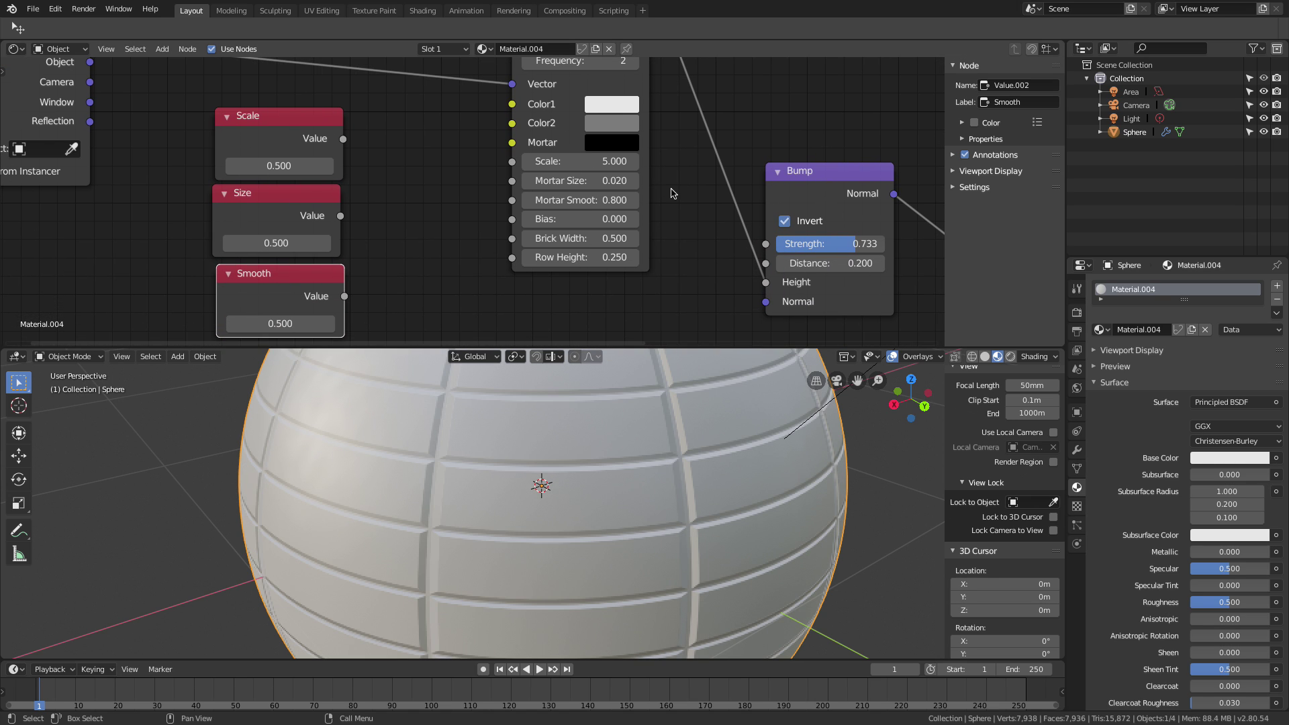
double_click(605, 239)
text(1)
key(Tab)
text(1)
key(Return)
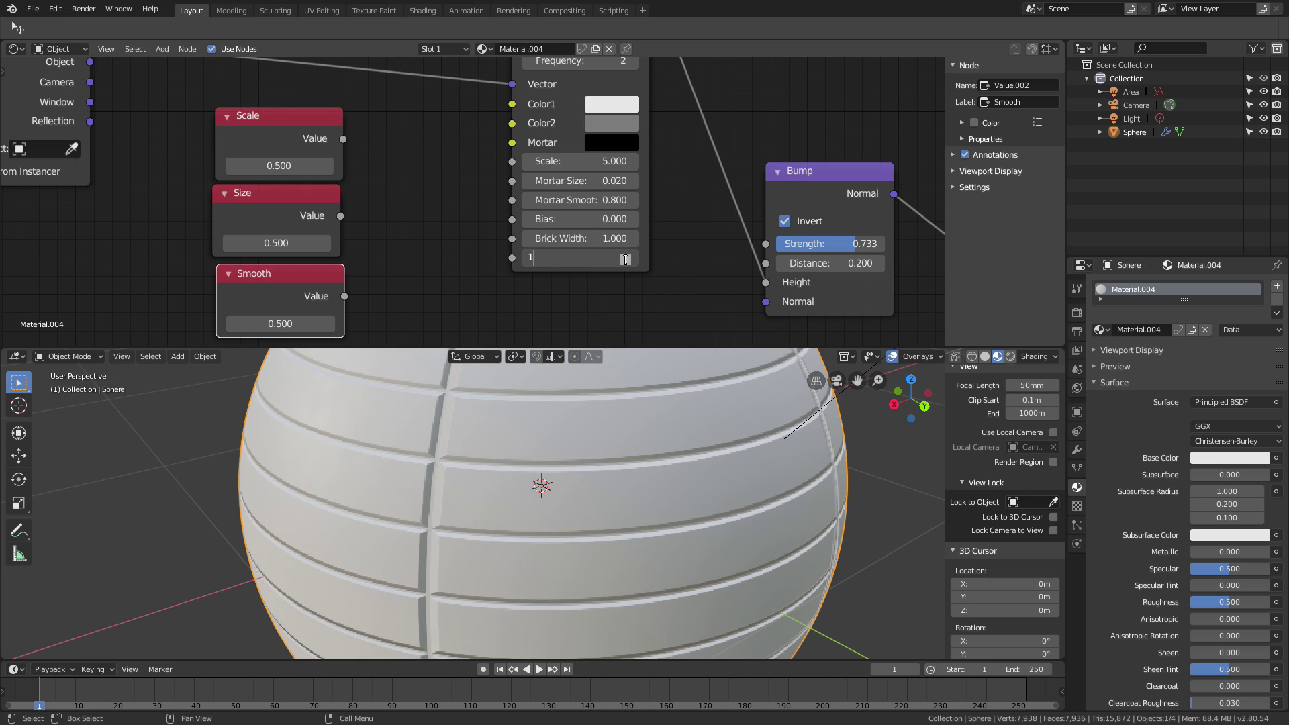
scroll(557, 550, down, 3)
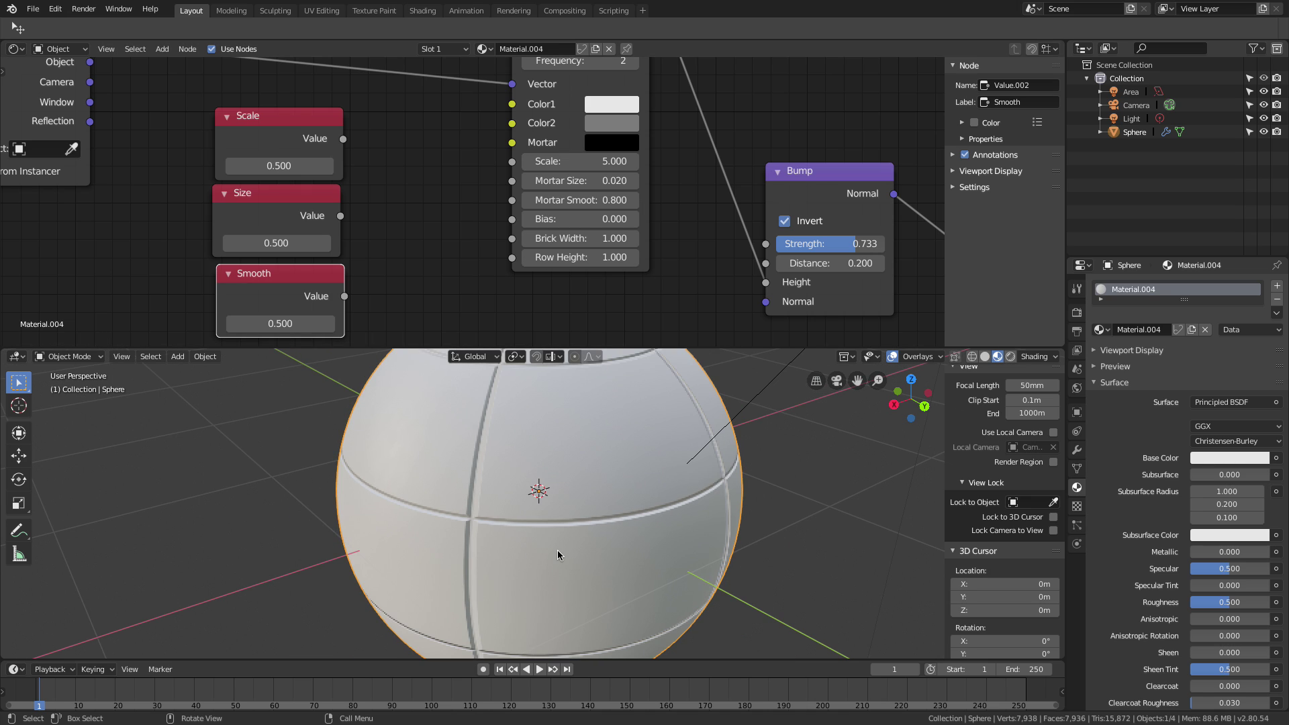
Set the Brick Texture's Scale to 10 and check the brick pattern on the sphere up close.
click(595, 168)
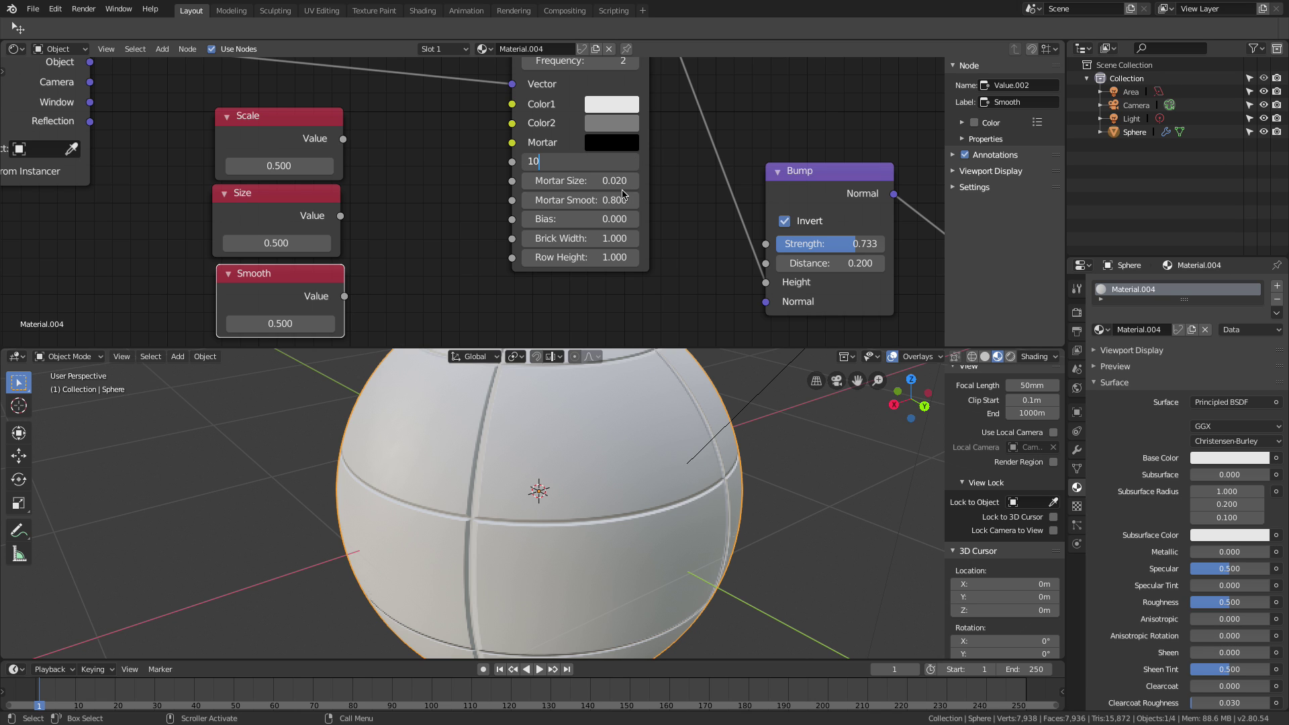
key(Return)
middle_drag(626, 524, 634, 485)
scroll(633, 485, up, 2)
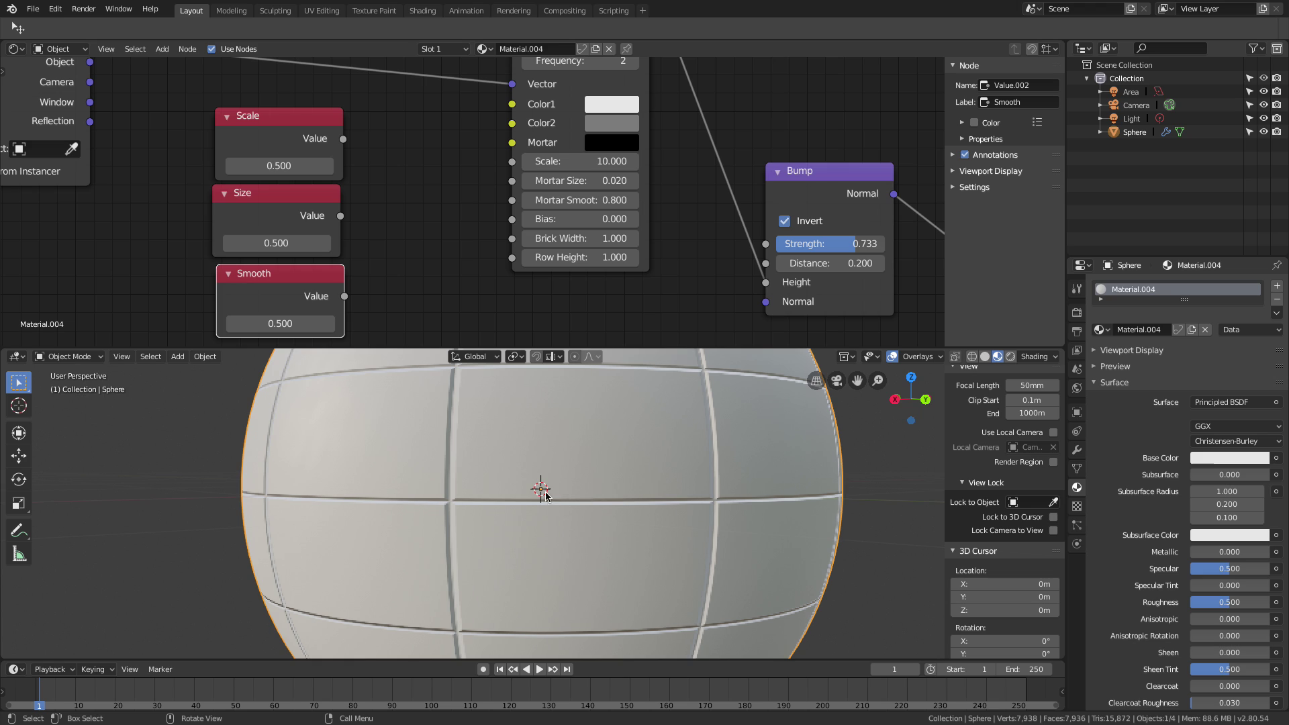
scroll(538, 490, up, 1)
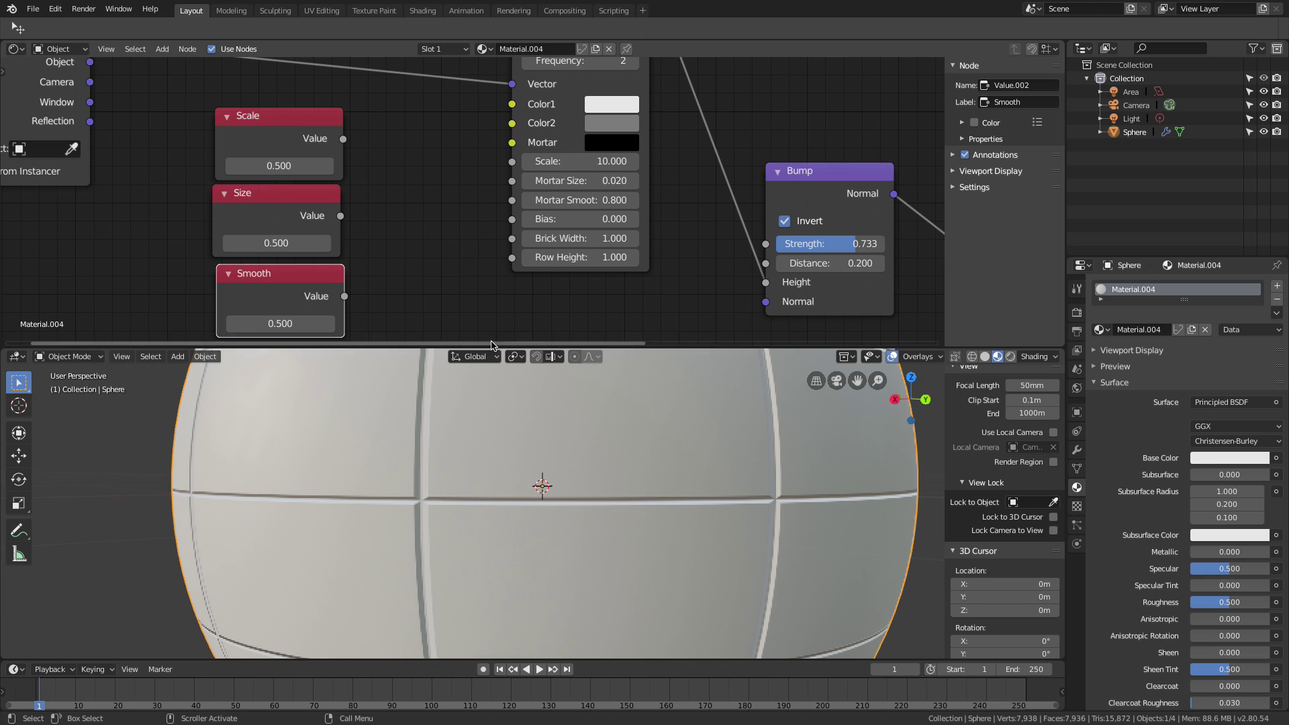
Set the Scale value node to 10, the Size value node to 0.02 and the Smooth value node to 0.8.
click(303, 165)
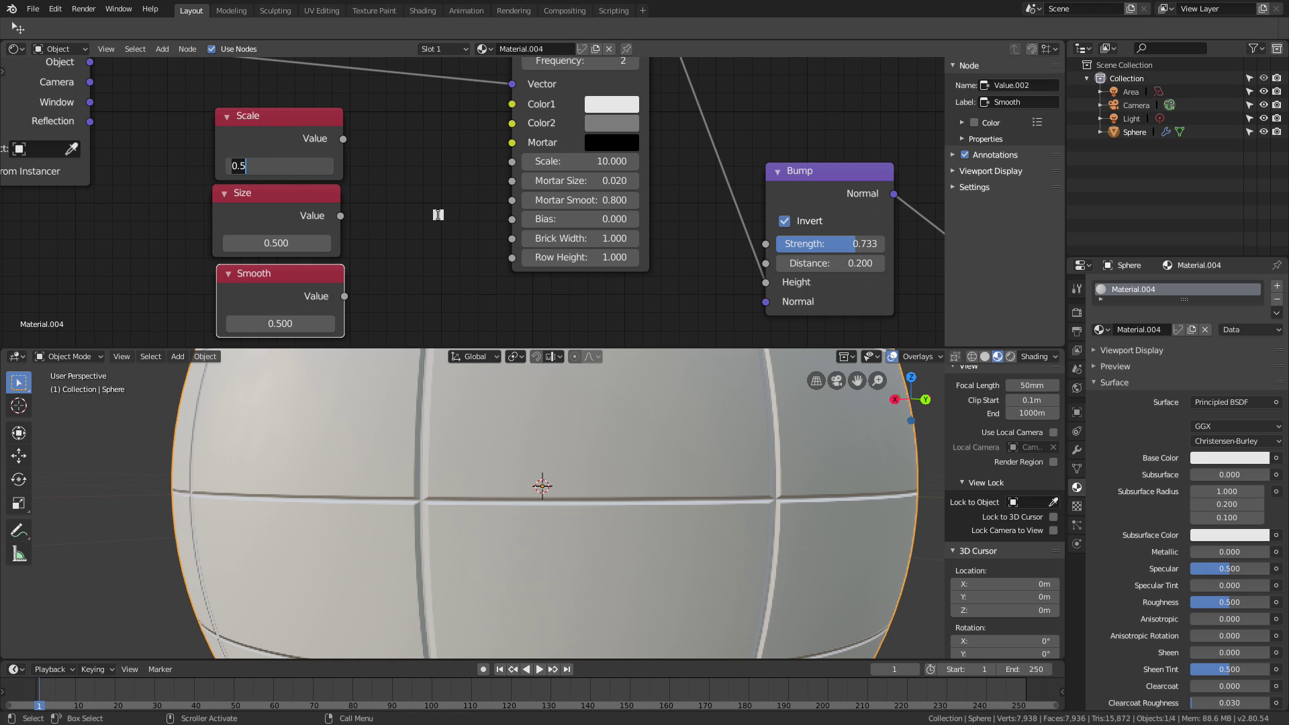
click(273, 243)
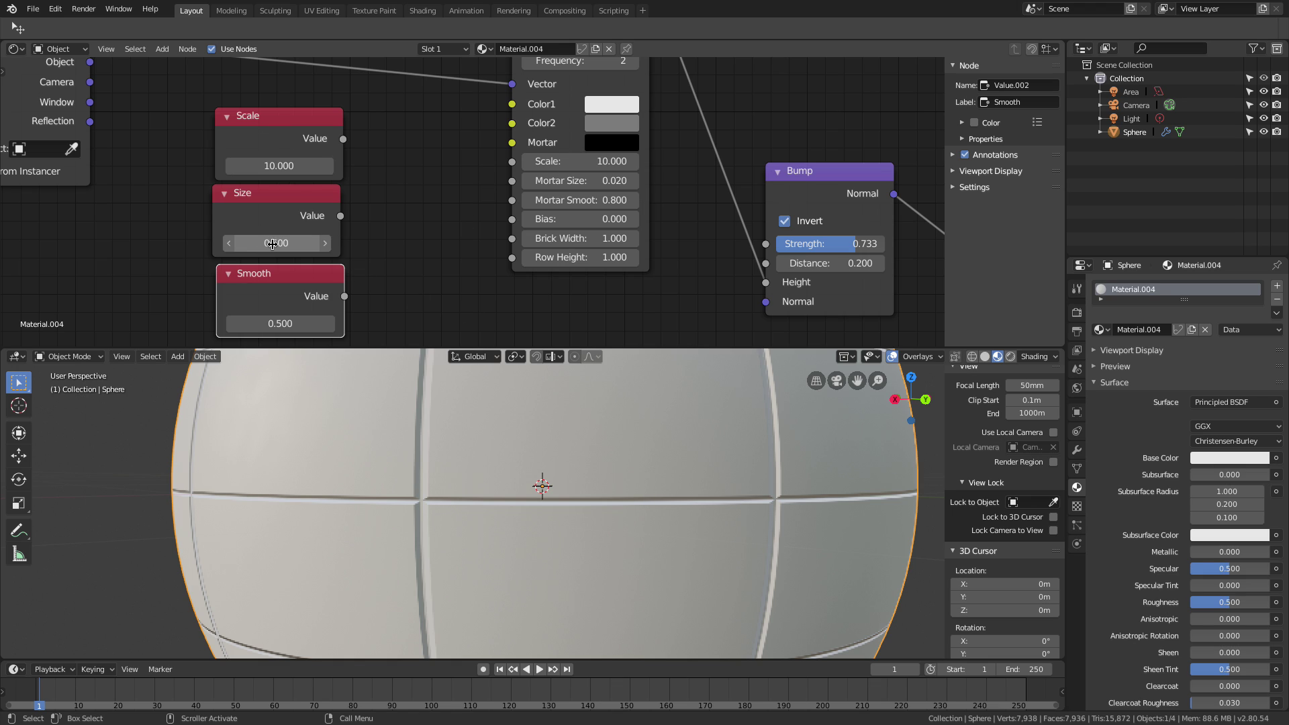
text(0.5)
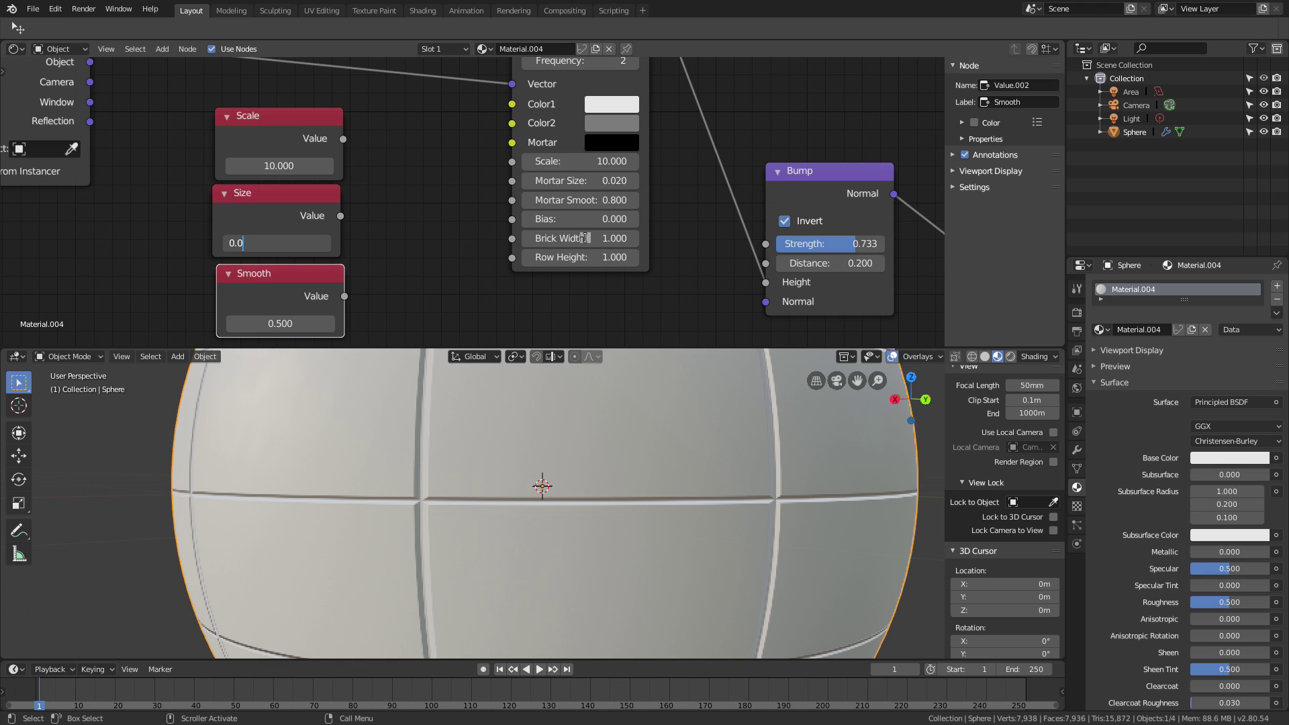
key(Return)
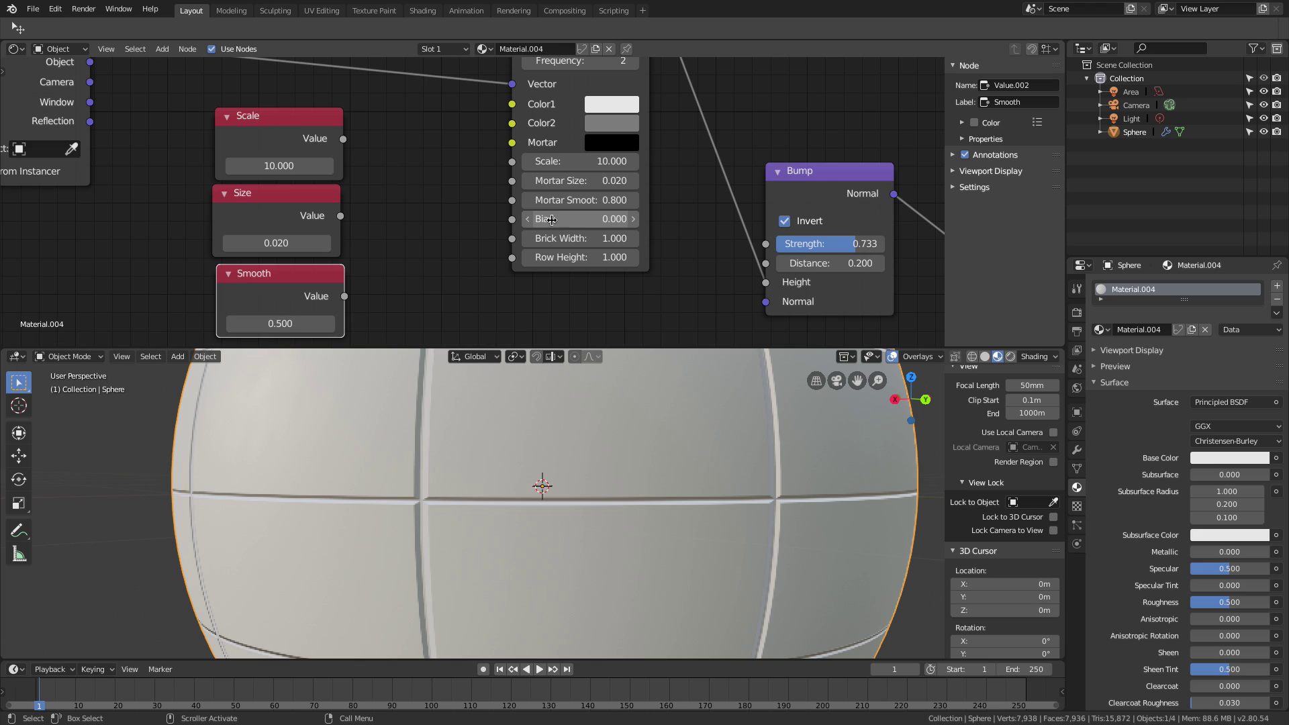
click(287, 323)
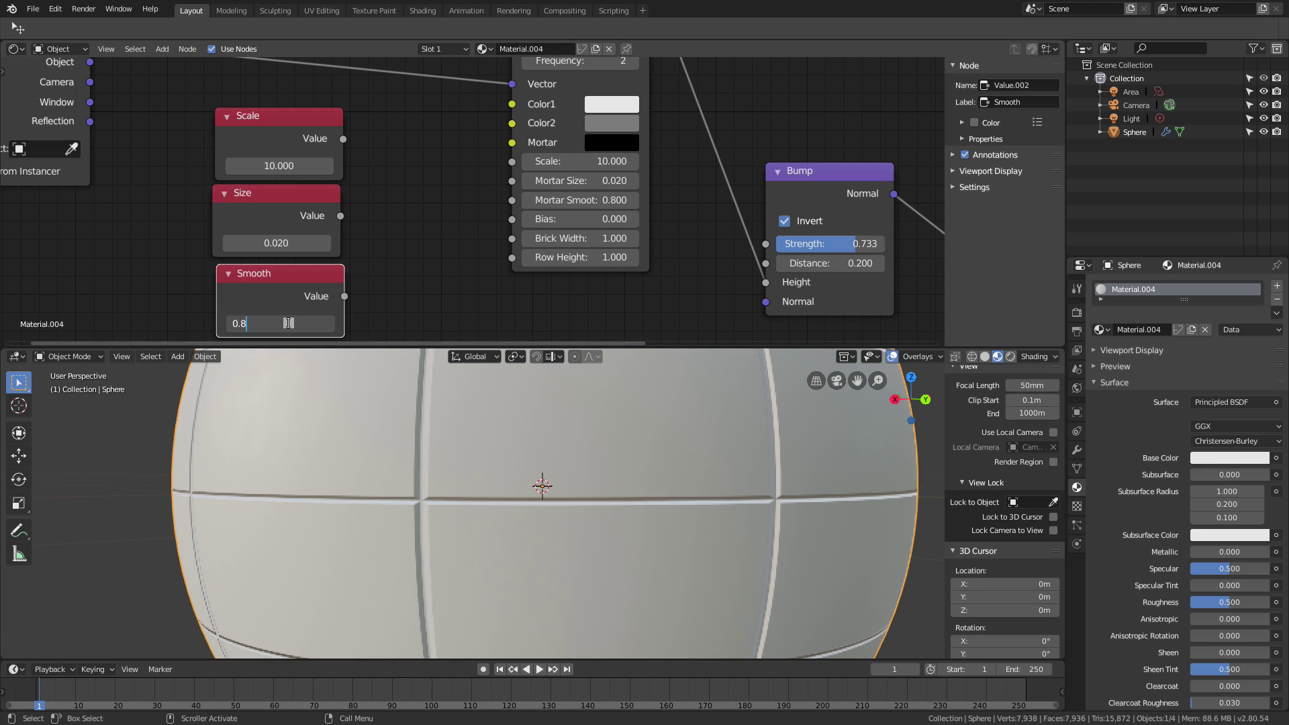
key(Return)
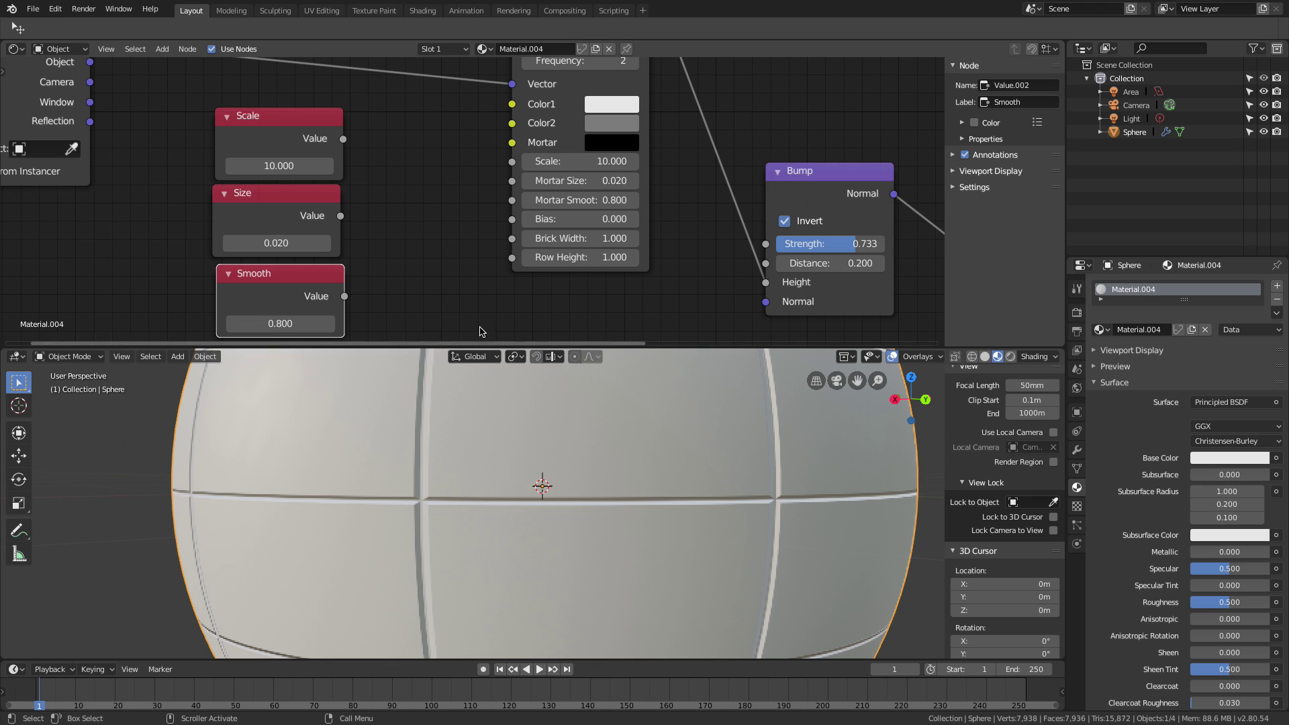
Connect the Smooth, Size and Scale value nodes to the Brick Texture's Mortar Smooth, Mortar Size and Scale inputs respectively.
drag(345, 296, 512, 203)
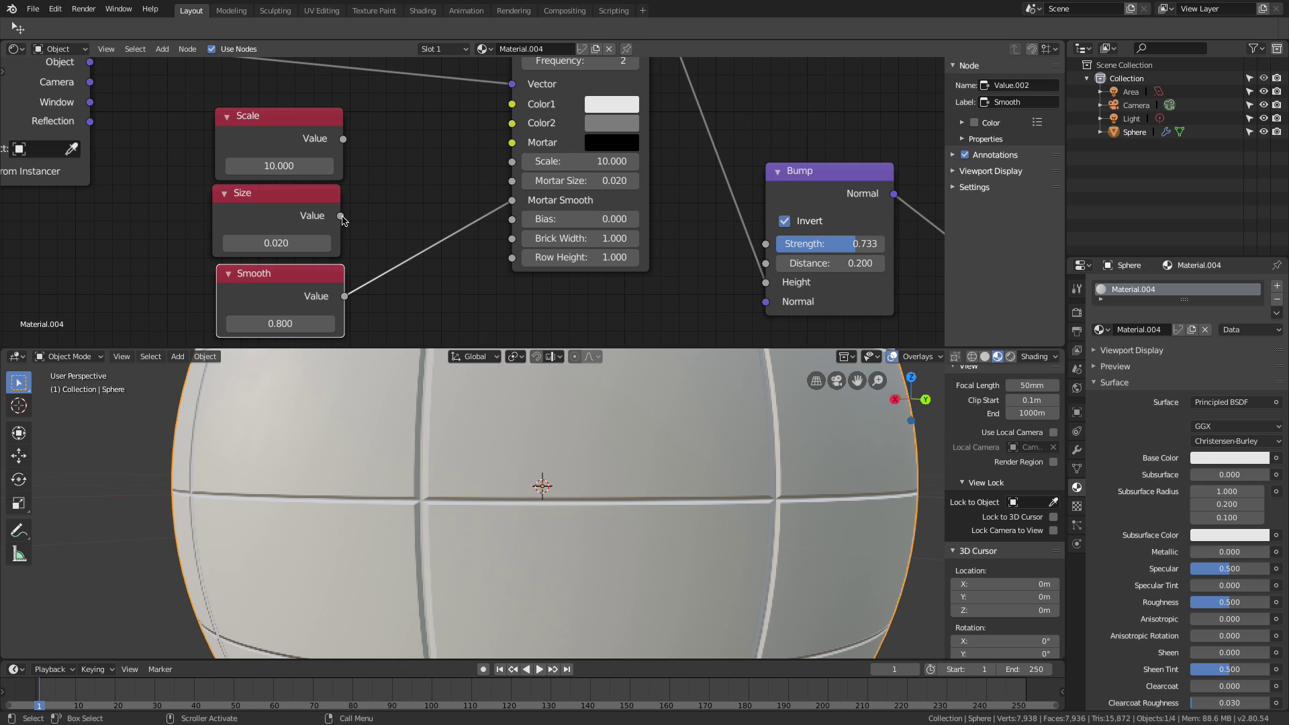
drag(342, 215, 512, 181)
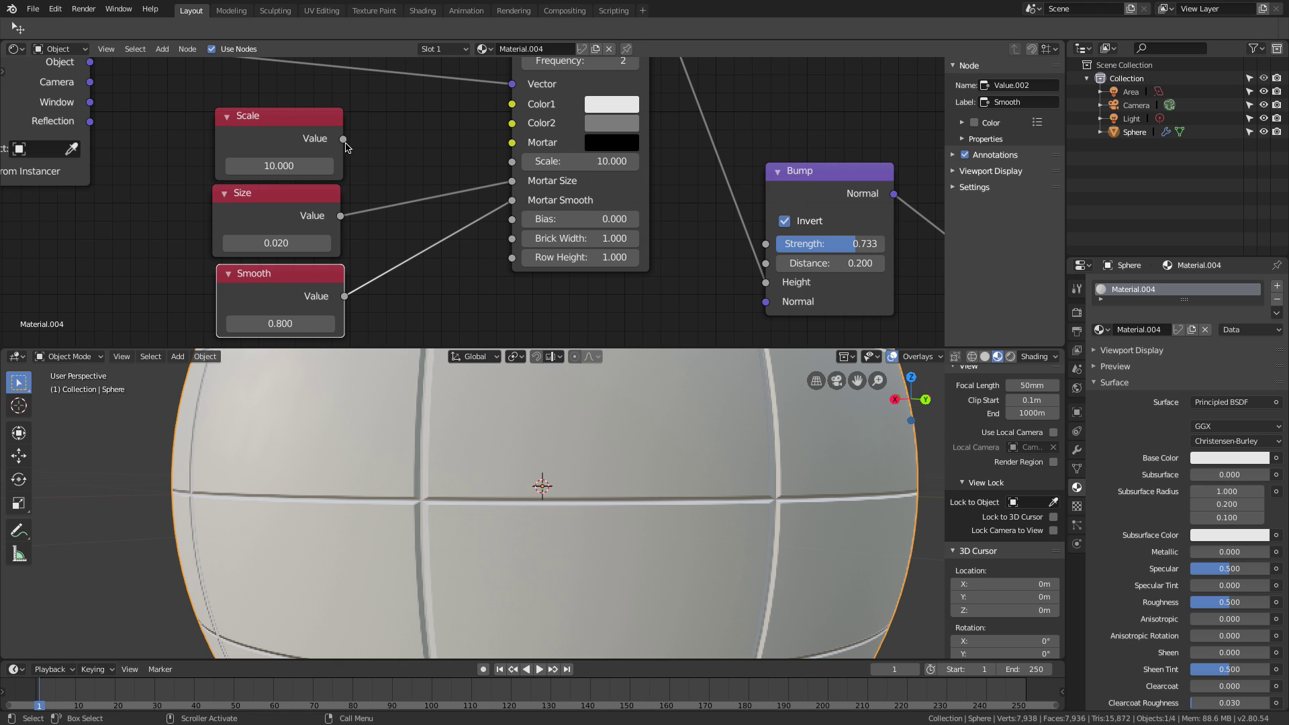
drag(343, 139, 512, 162)
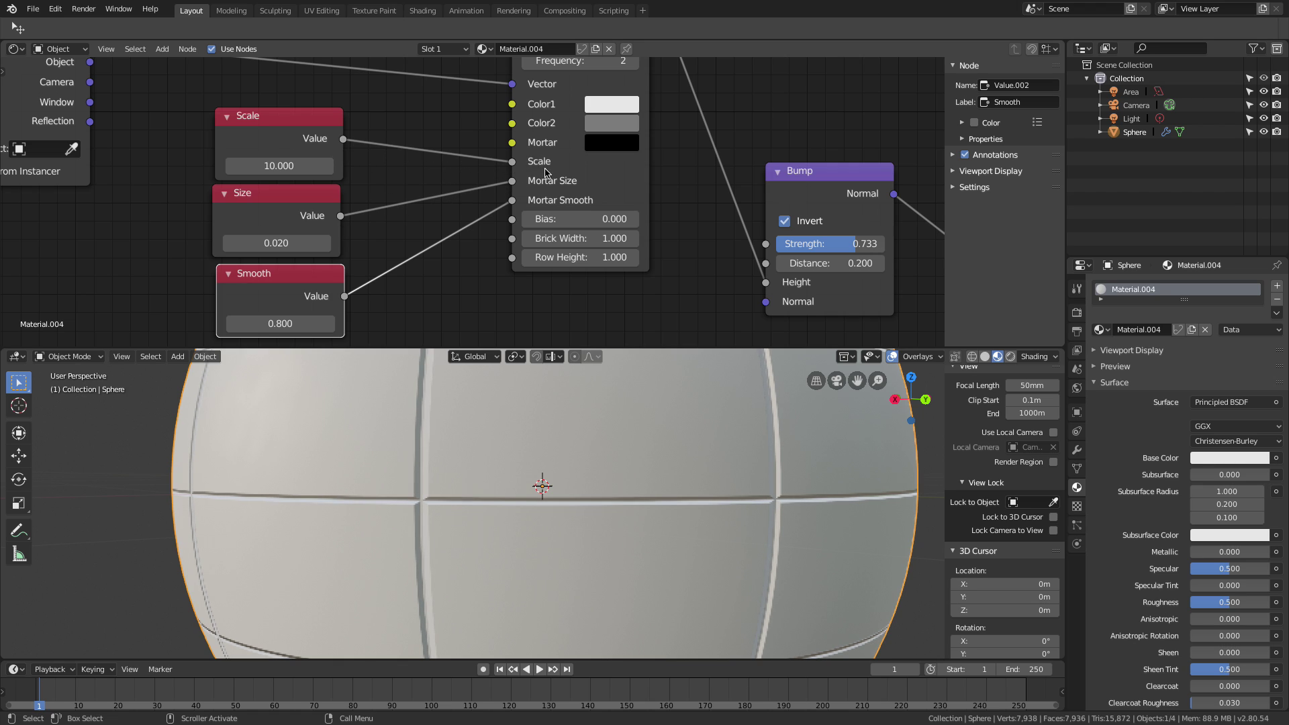
Duplicate the Brick Texture node twice and place the copies side by side above the original.
scroll(681, 196, down, 3)
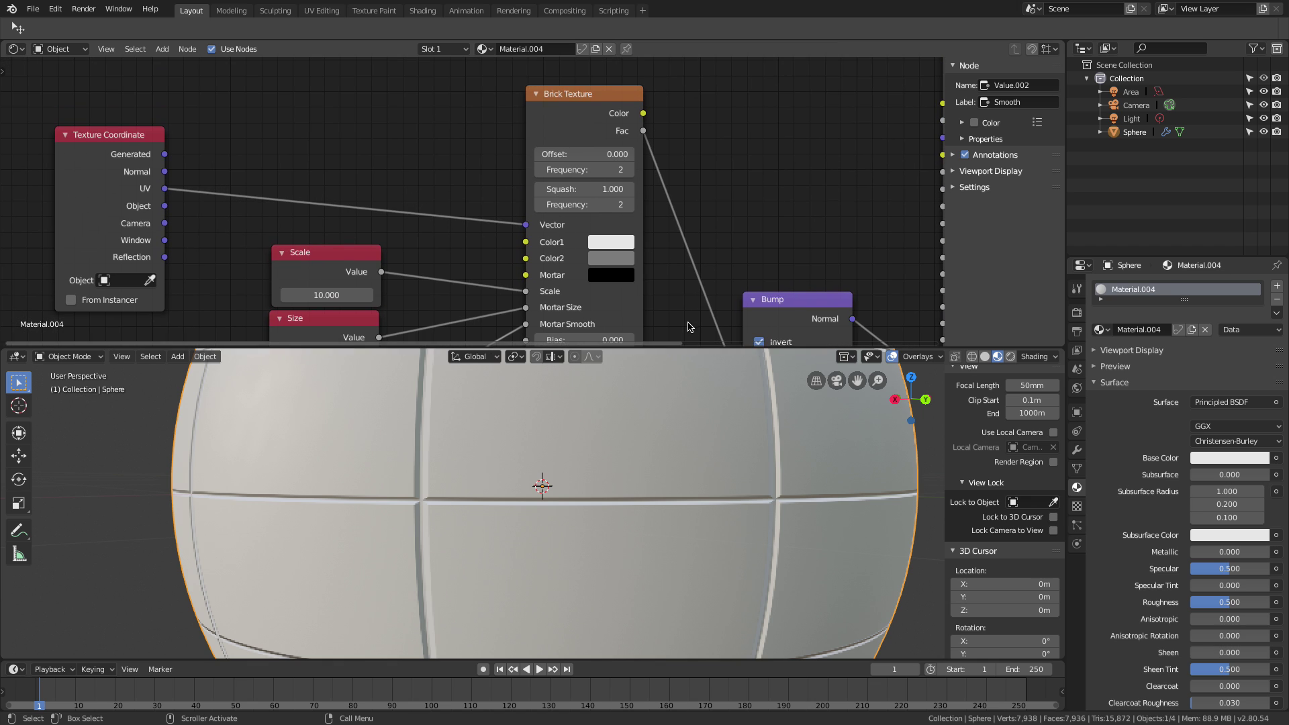
click(534, 139)
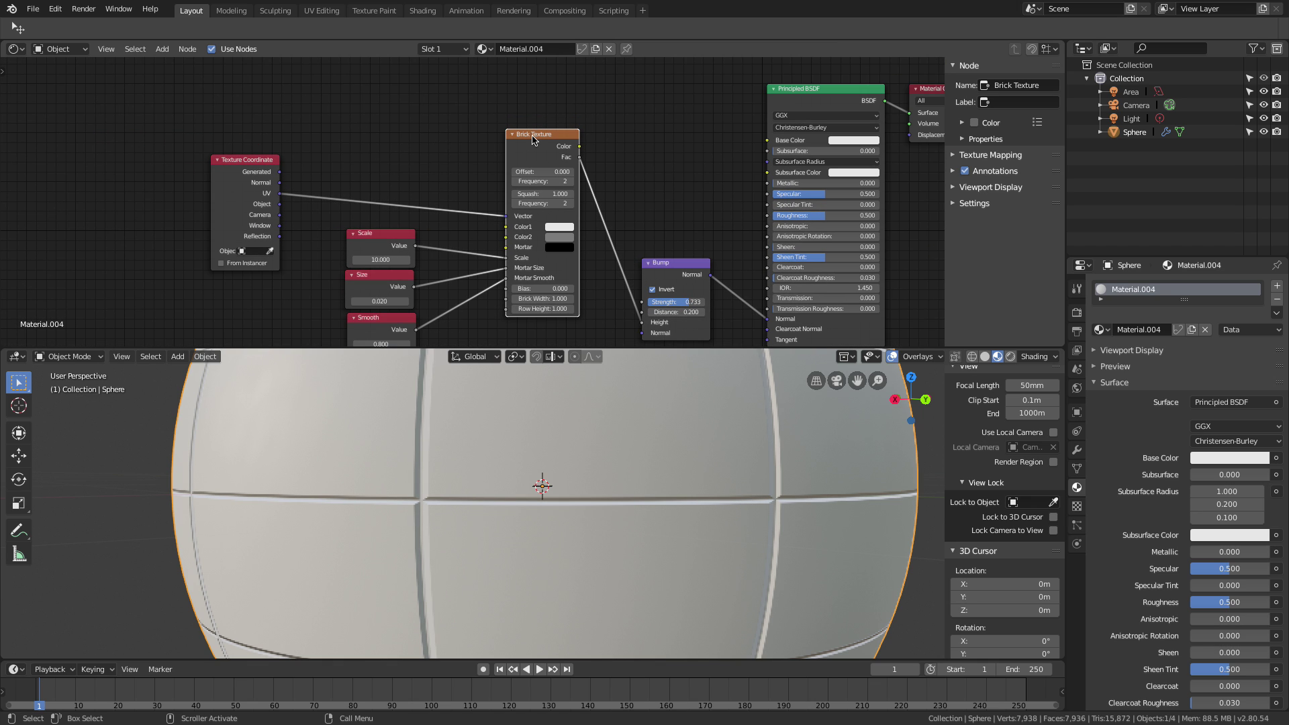
key(shift+d)
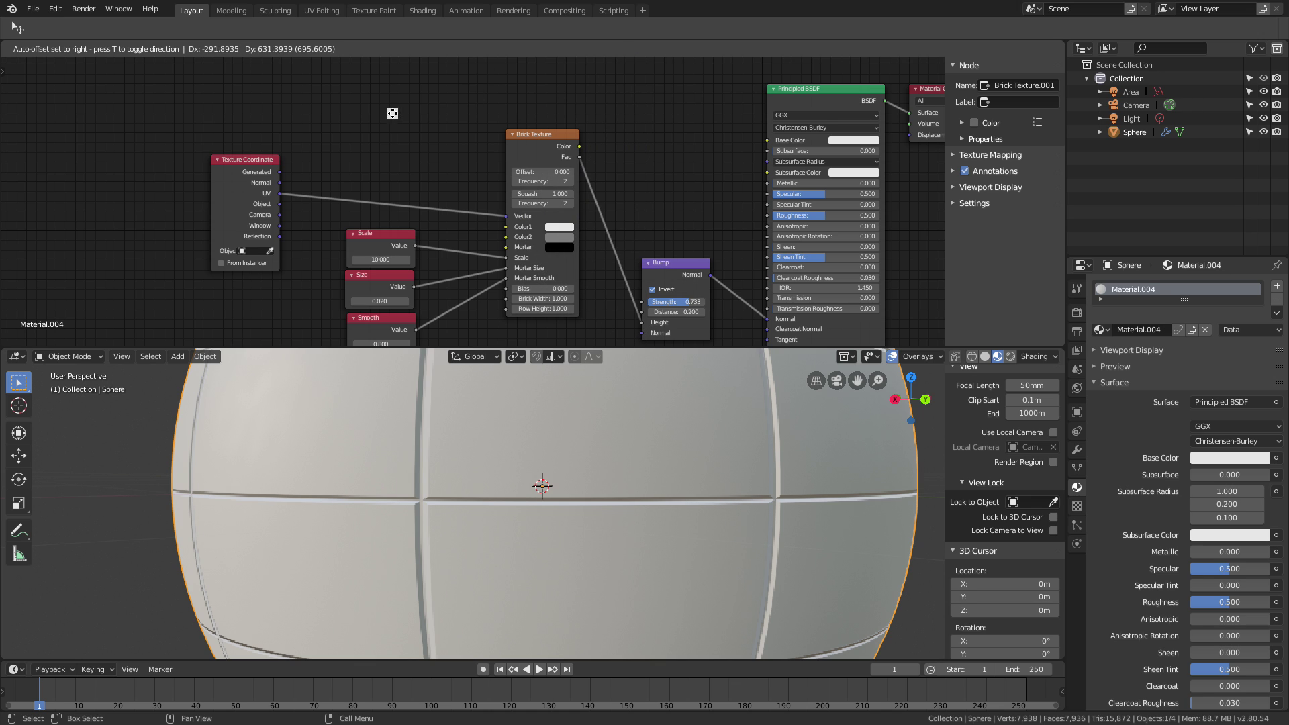
click(403, 134)
scroll(669, 166, up, 2)
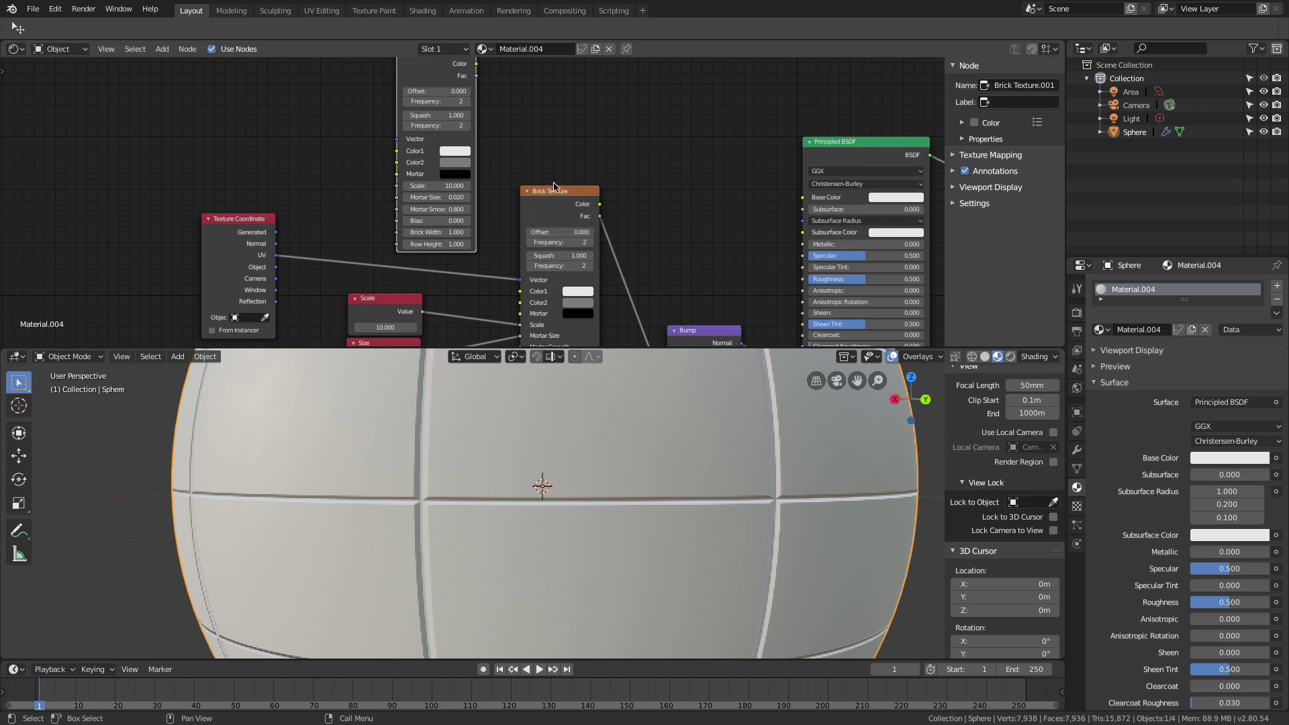
key(shift+d)
click(847, 164)
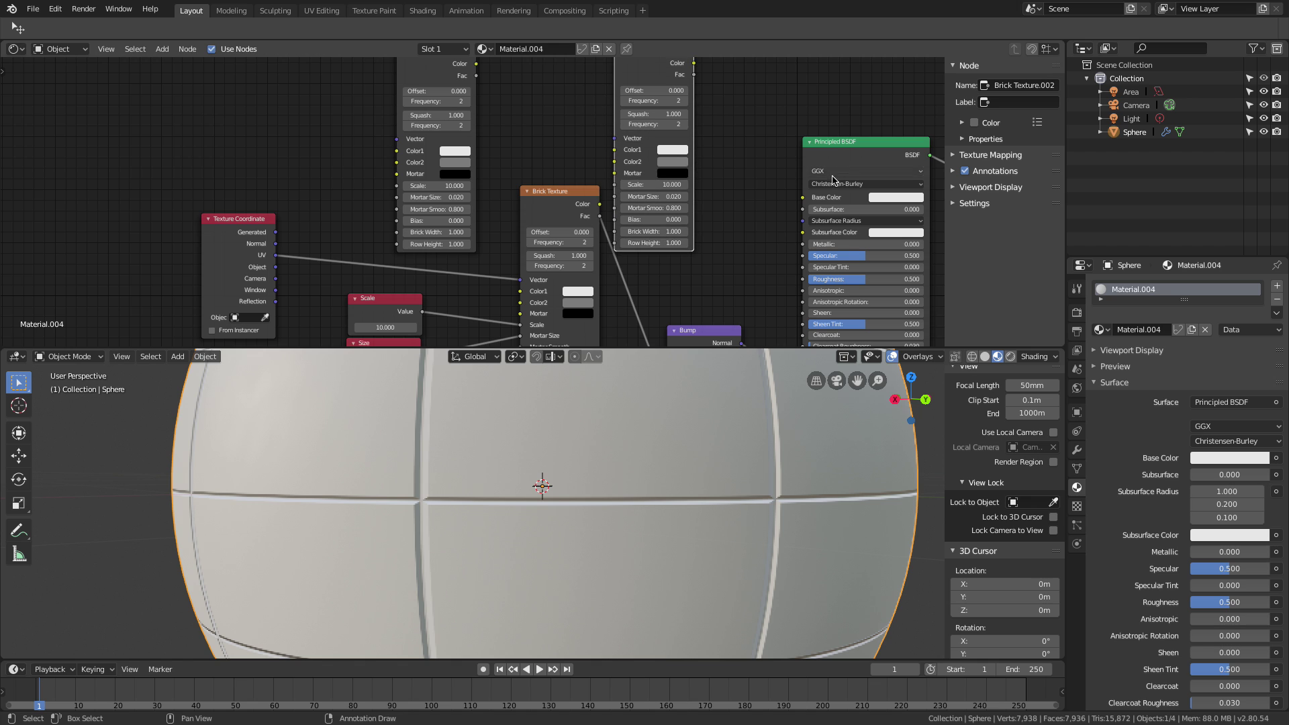
Collapse the original Brick Texture node and move it down beside the Value nodes.
scroll(694, 265, down, 3)
middle_drag(694, 264, 746, 216)
scroll(708, 271, up, 1)
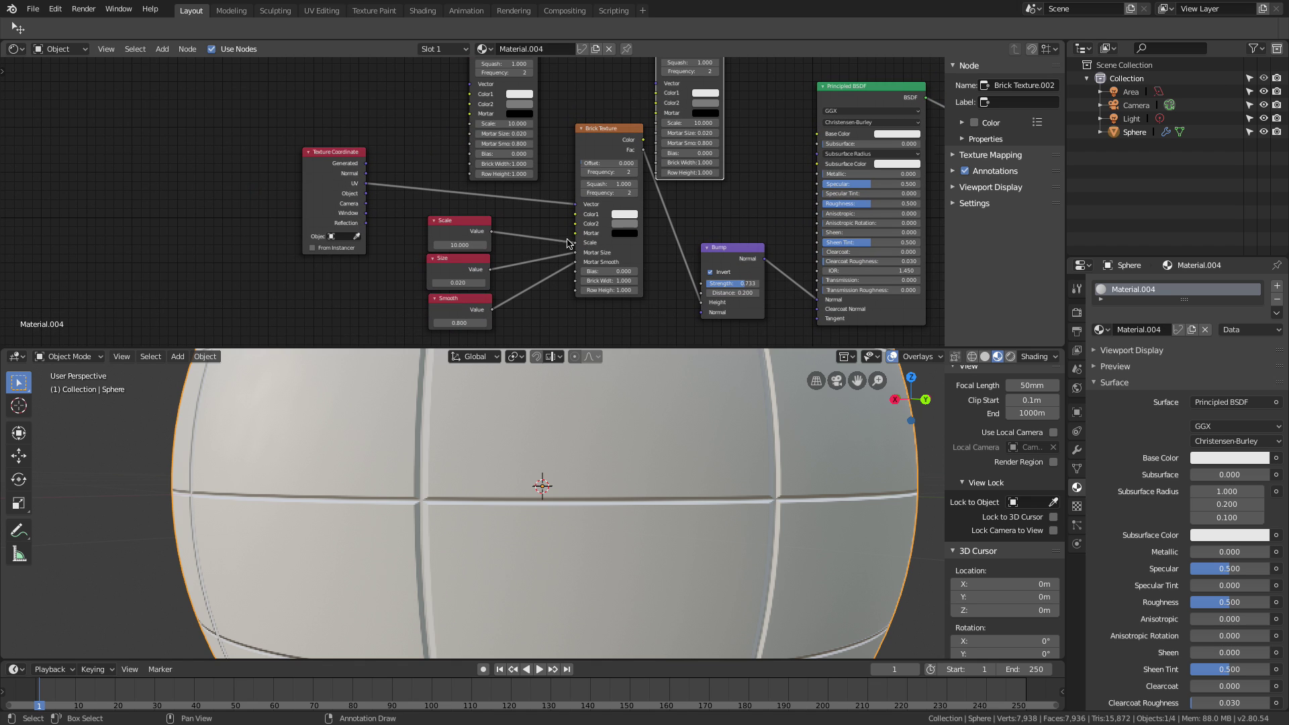
click(582, 130)
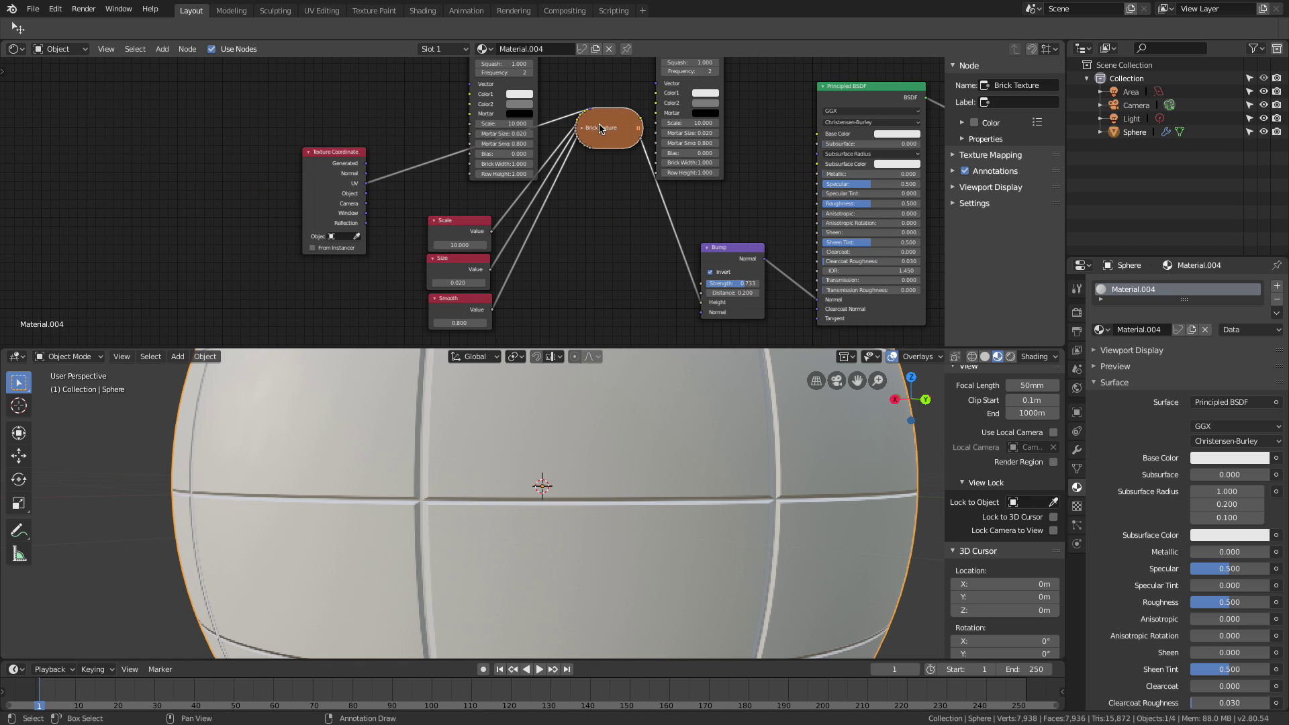
drag(601, 128, 564, 263)
scroll(556, 287, up, 1)
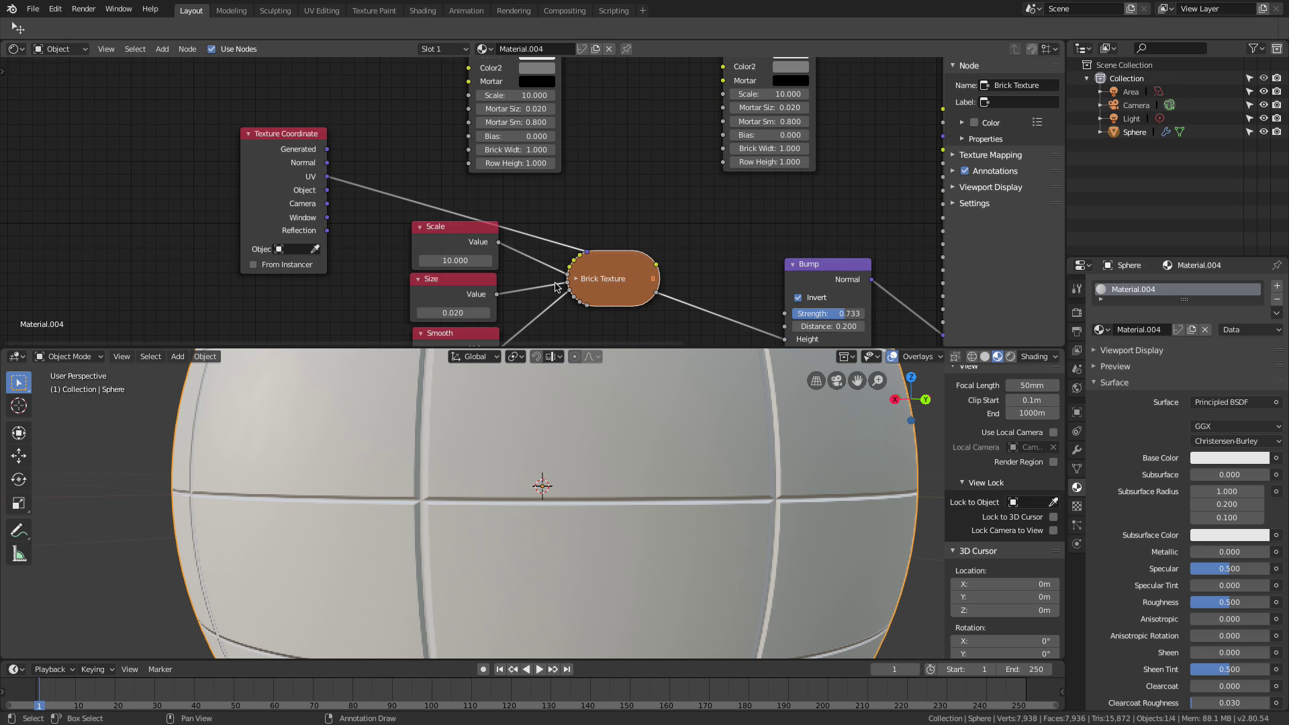
Move one Brick Texture copy closer to the Value nodes and connect Scale, Size and Smooth to its Scale, Mortar Size and Mortar Smooth inputs.
middle_drag(617, 168, 646, 261)
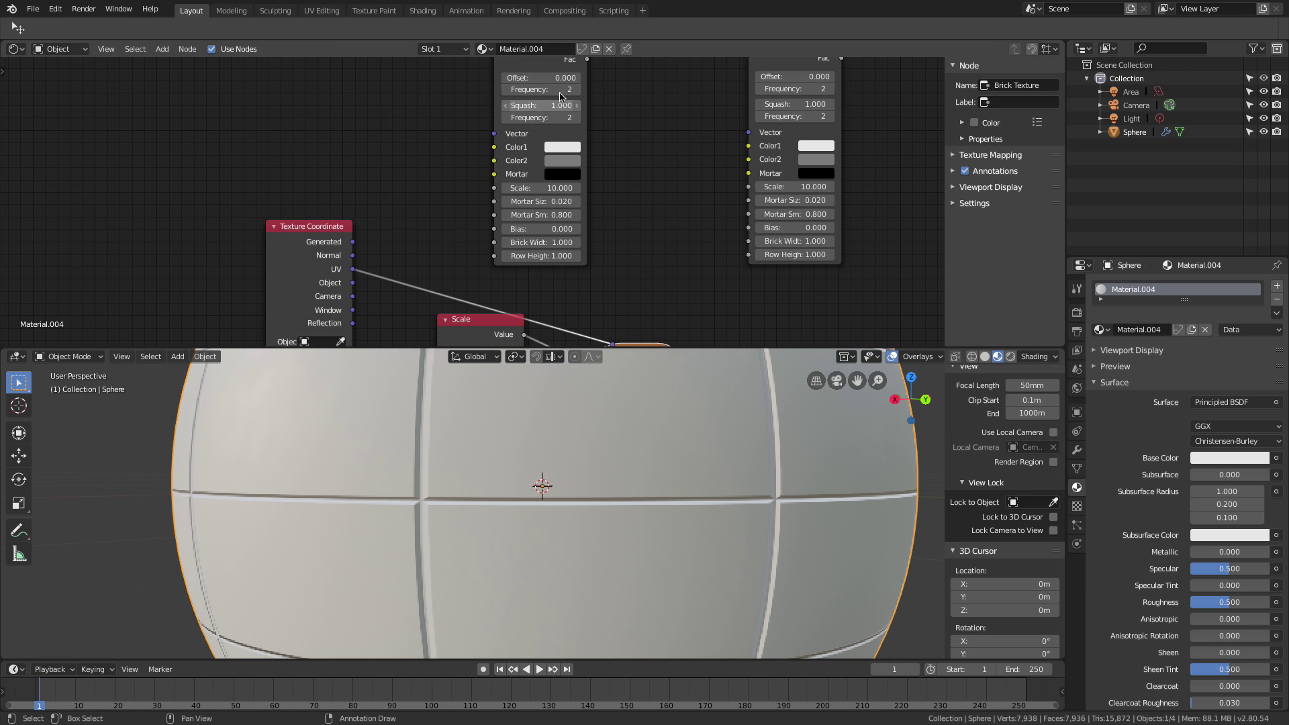
drag(540, 64, 654, 134)
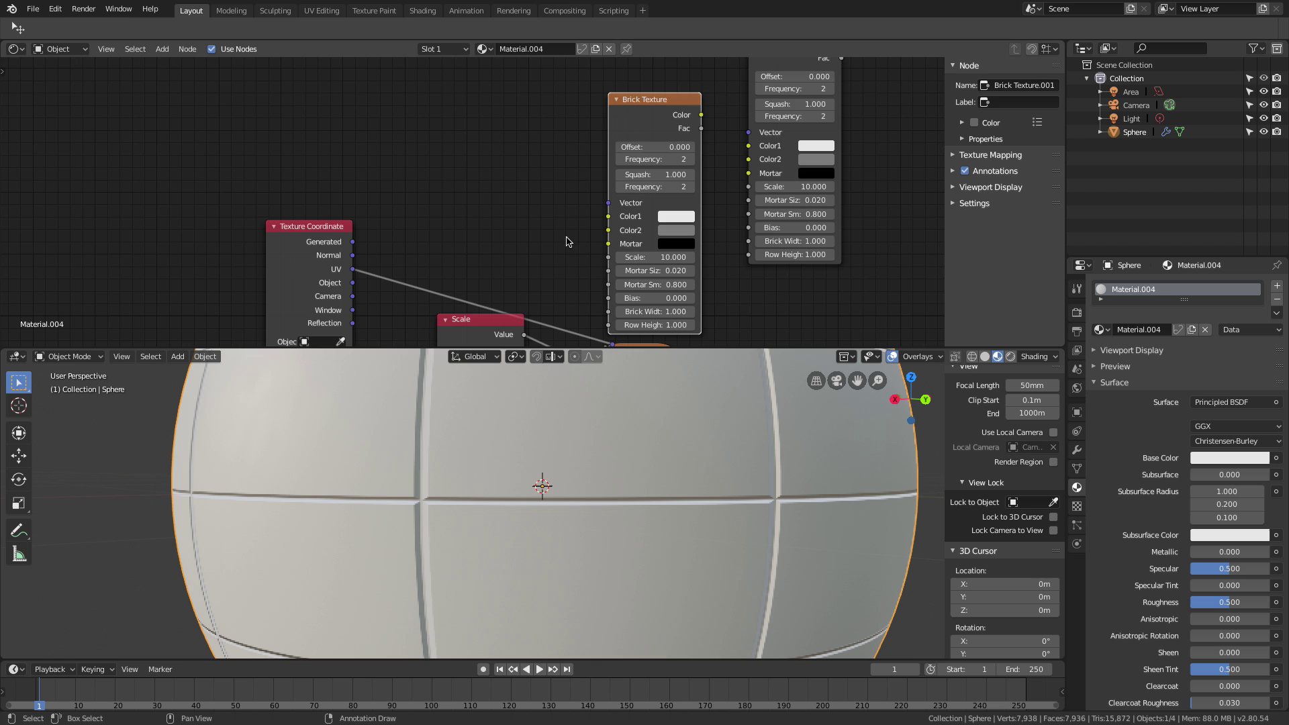
middle_drag(567, 242, 570, 196)
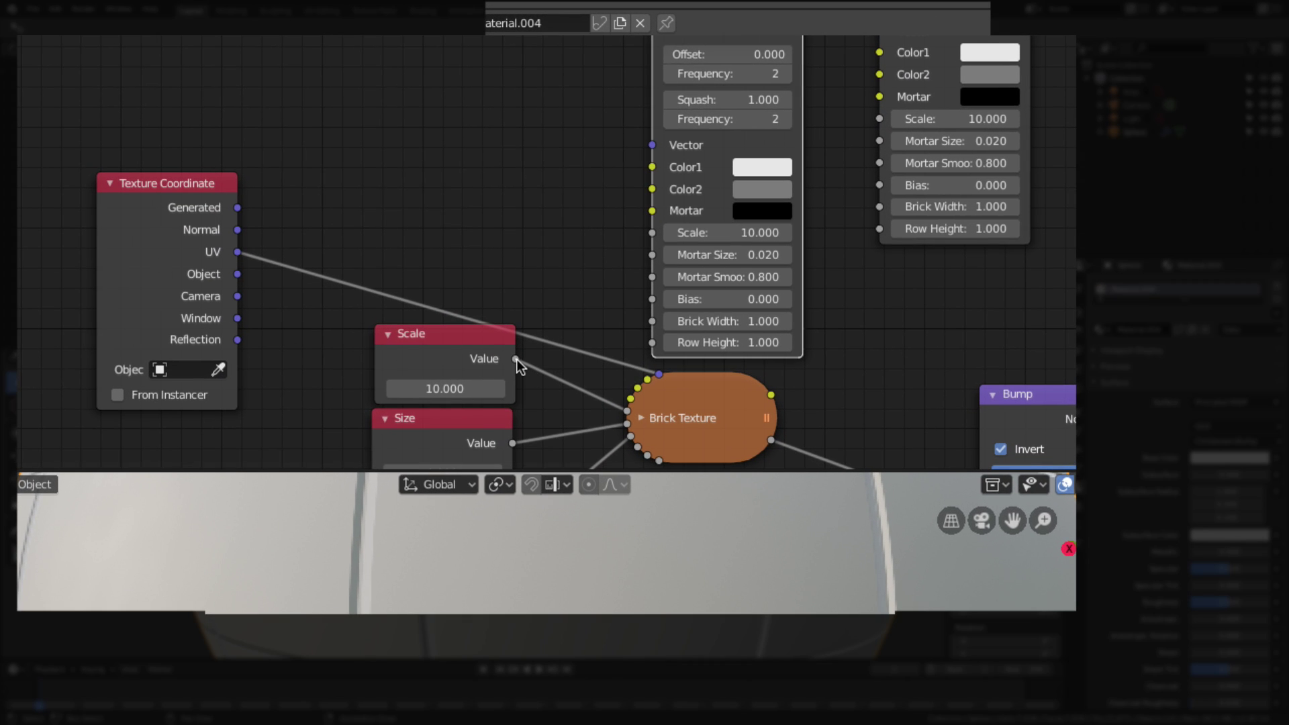
drag(517, 360, 652, 233)
middle_drag(567, 357, 542, 321)
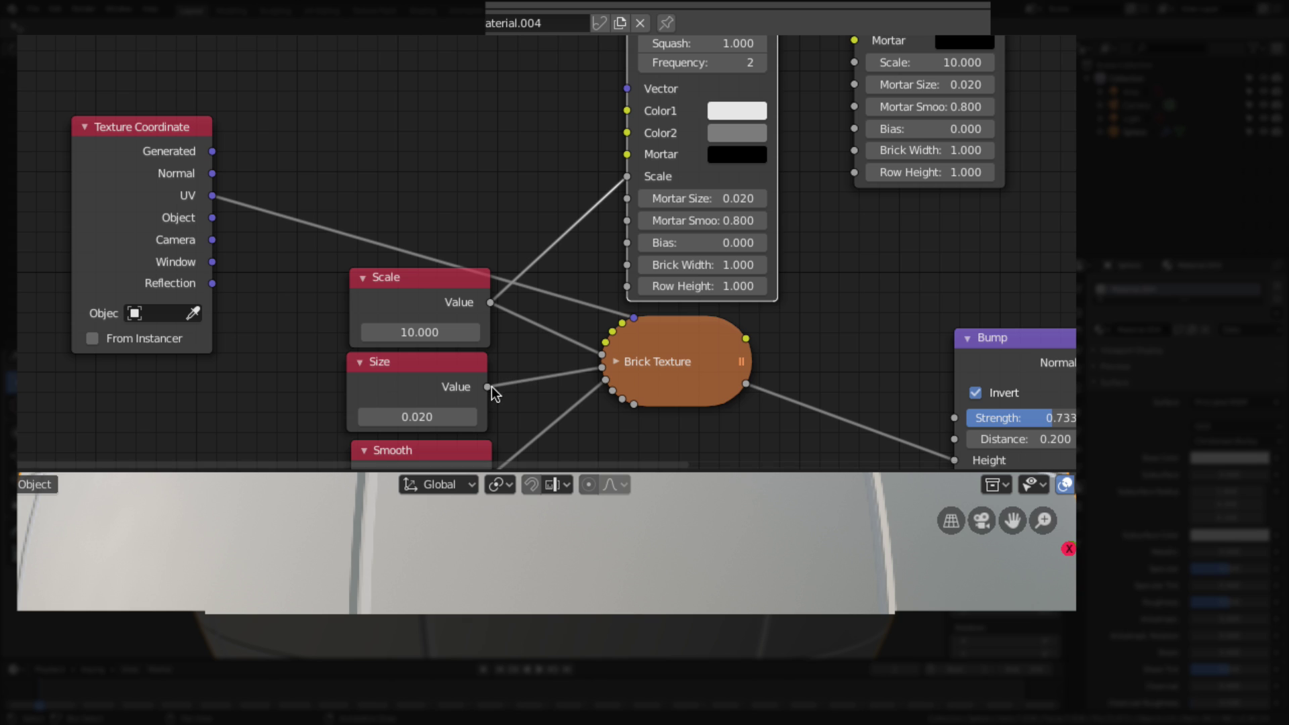
drag(489, 388, 627, 198)
middle_drag(575, 357, 554, 313)
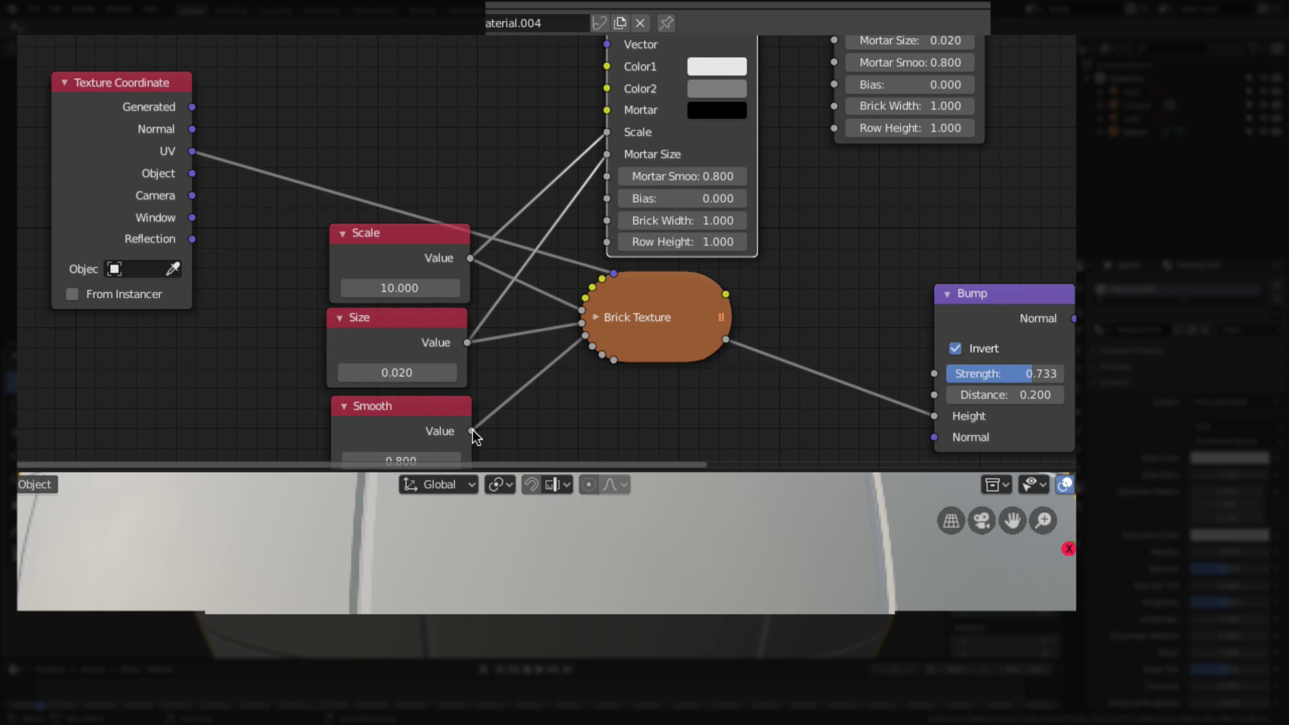
drag(473, 430, 601, 180)
Collapse the newly connected Brick Texture copy and stack it directly above the collapsed original beside the Value nodes.
middle_drag(777, 156, 800, 420)
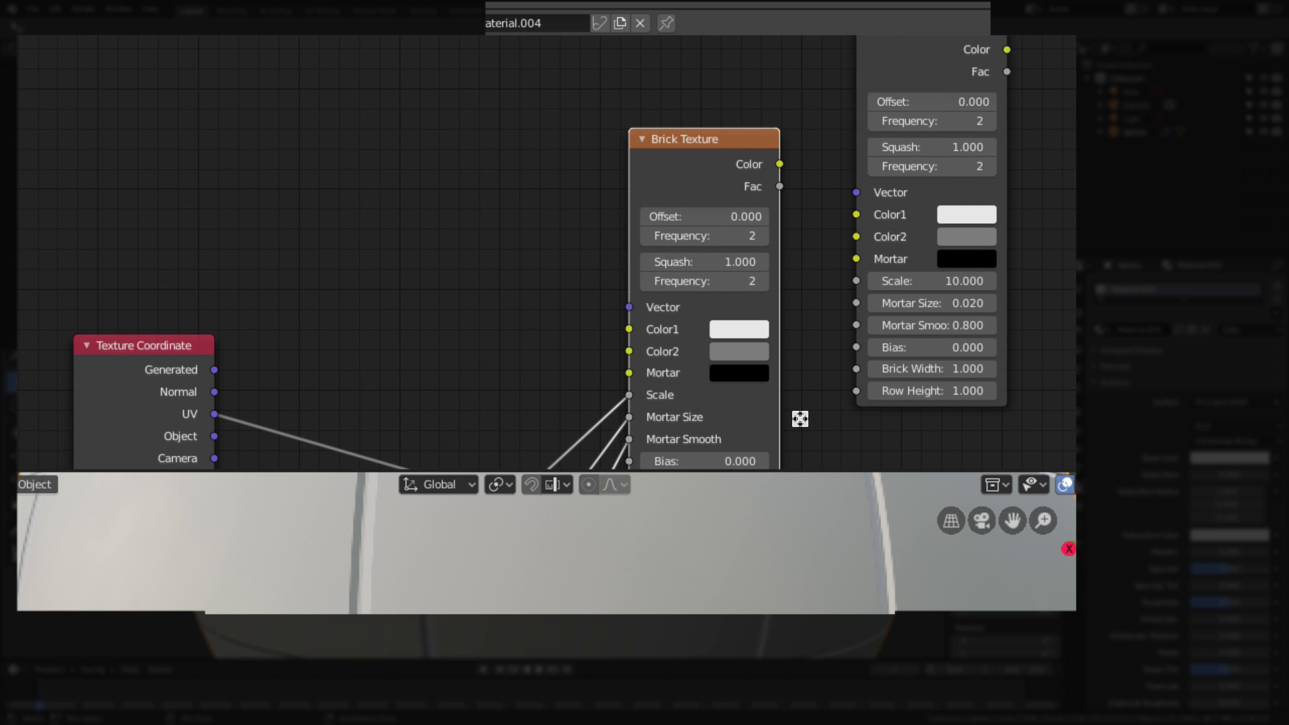
click(642, 139)
drag(667, 156, 705, 452)
middle_drag(642, 264, 618, 76)
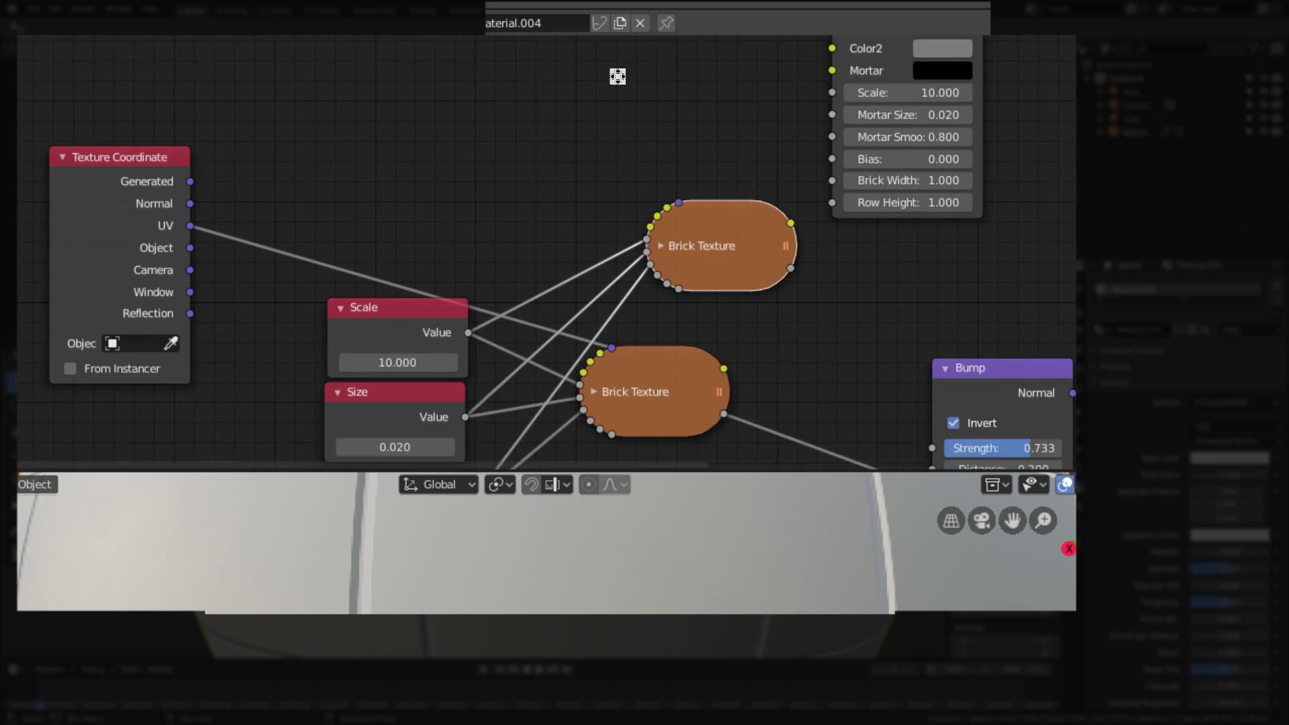
scroll(656, 282, up, 1)
drag(656, 282, 712, 384)
drag(704, 94, 722, 235)
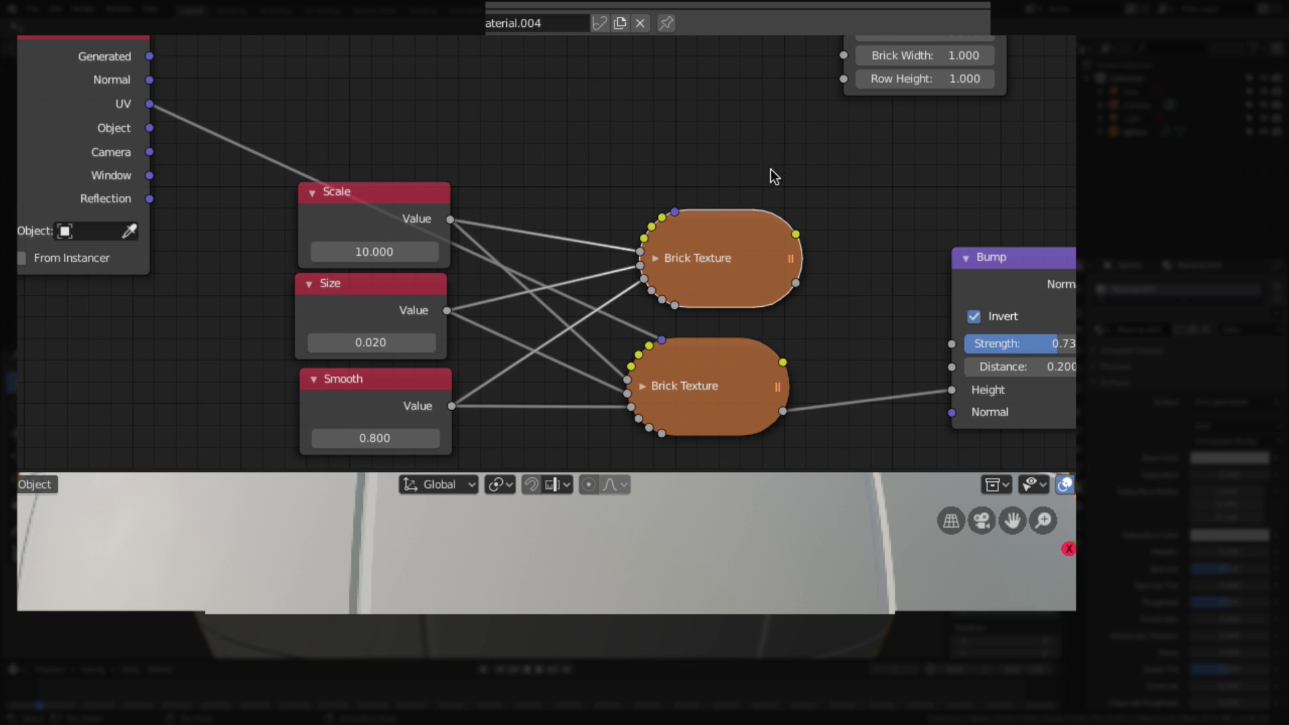
Move the remaining expanded Brick Texture copy near the Value nodes and connect Scale, Size and Smooth to its Scale, Mortar Size and Mortar Smooth inputs.
middle_drag(771, 168, 779, 223)
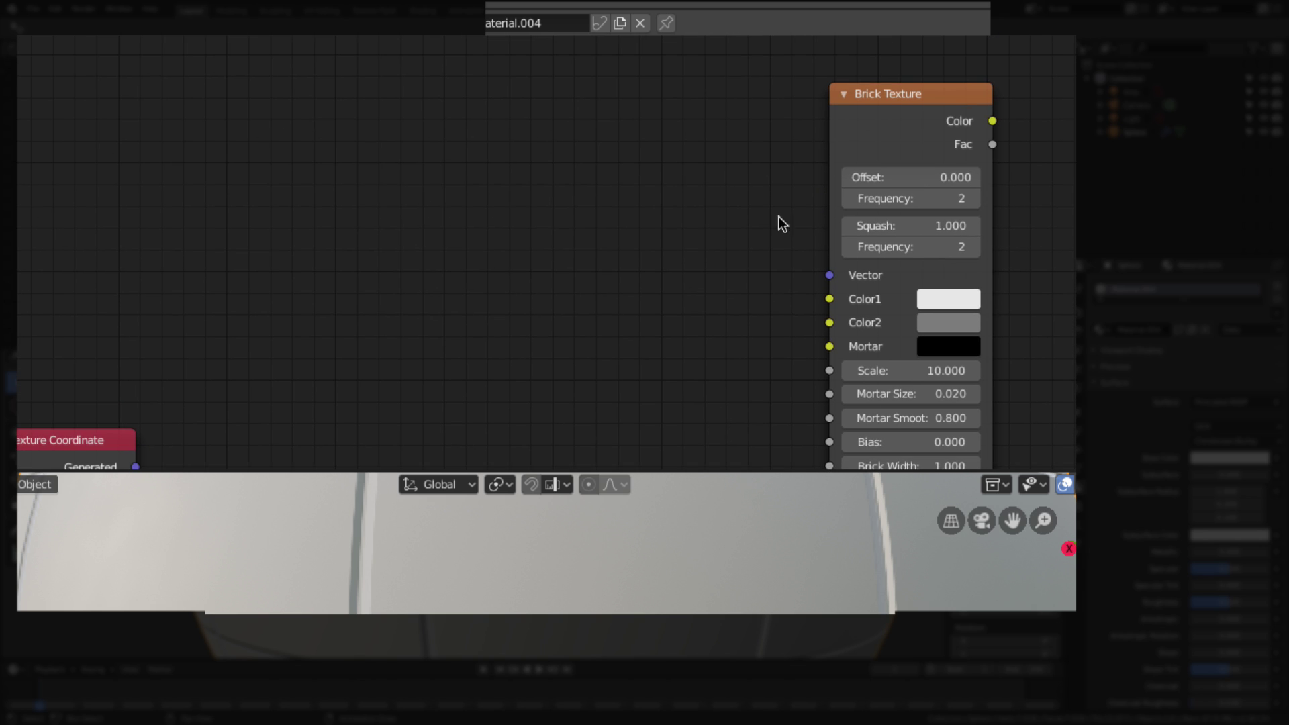
drag(869, 107, 735, 267)
middle_drag(590, 388, 623, 109)
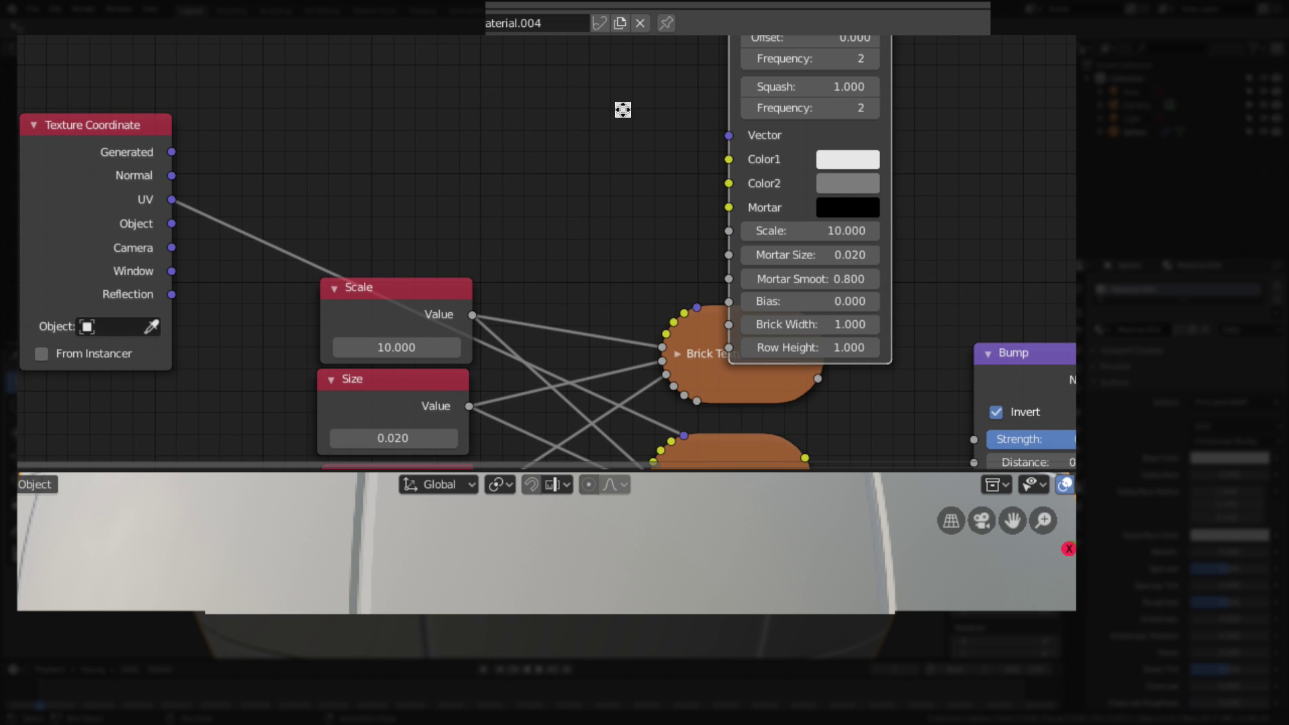
drag(473, 315, 729, 230)
middle_drag(678, 280, 639, 187)
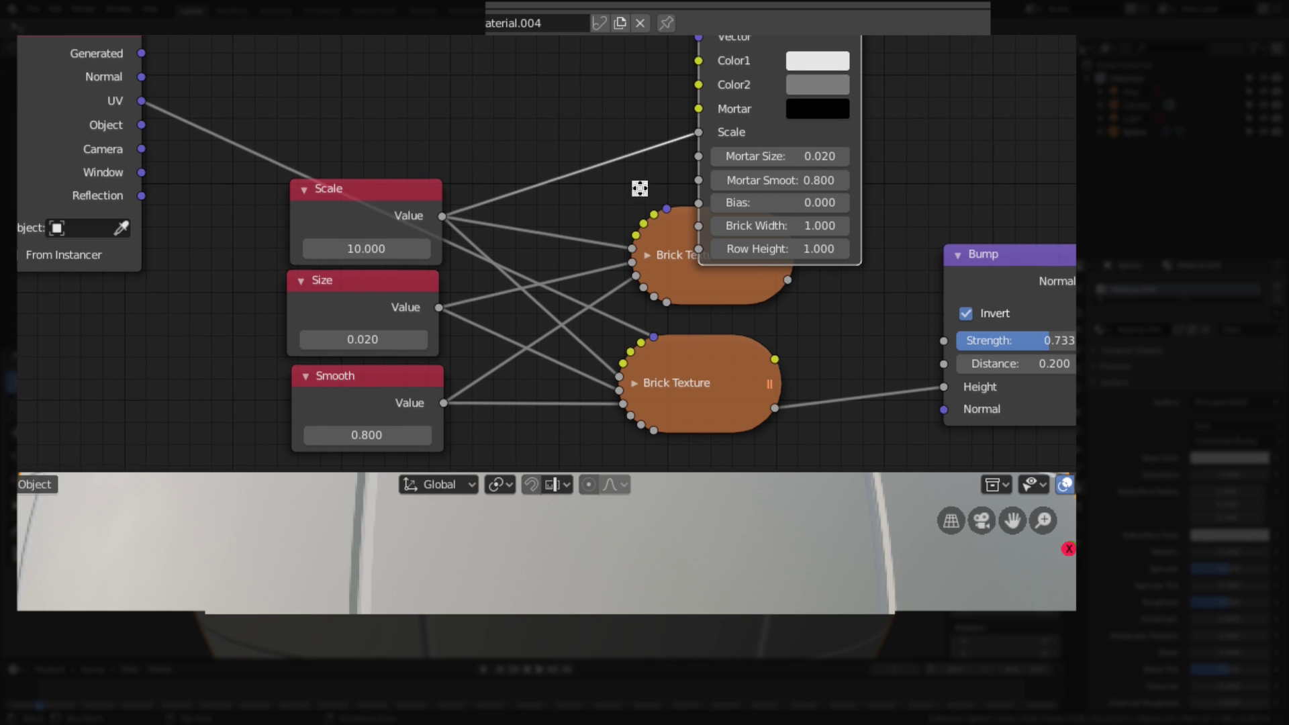
drag(444, 313, 697, 160)
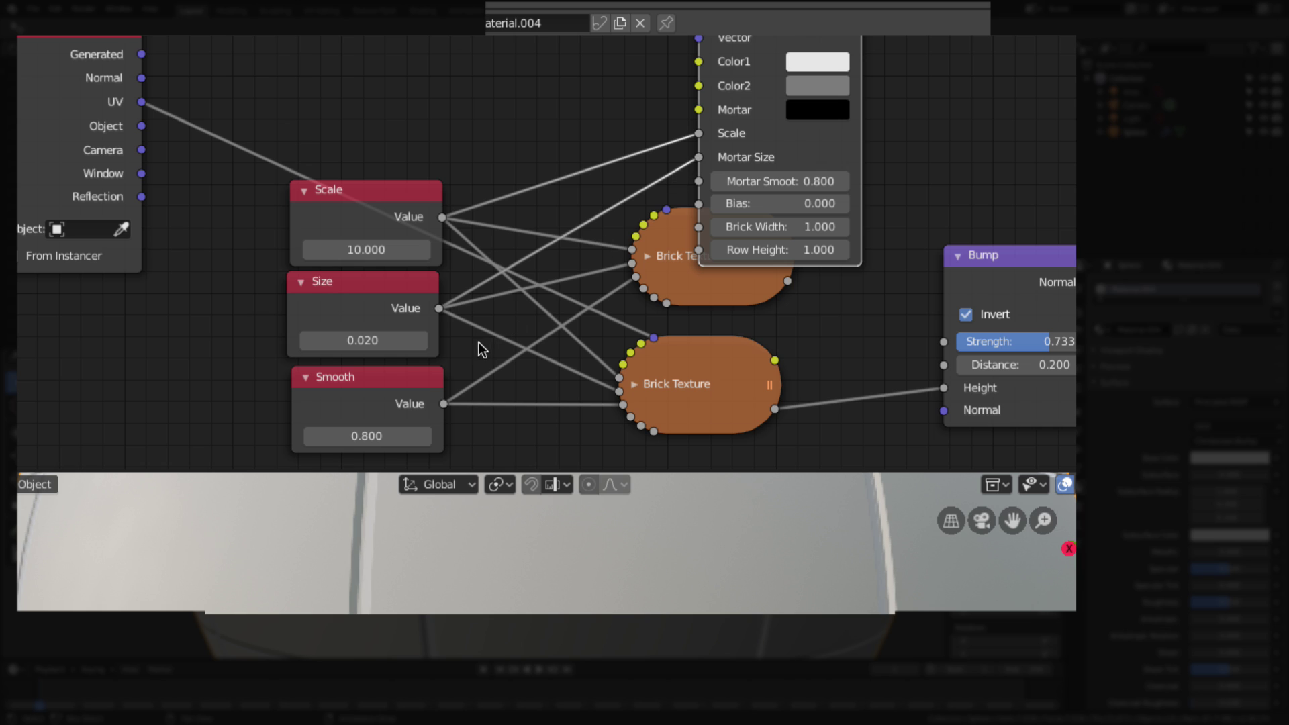
drag(444, 405, 699, 181)
Collapse the last Brick Texture copy, place it above the other two and even out the spacing of the stack.
scroll(873, 141, down, 2)
middle_drag(878, 144, 877, 351)
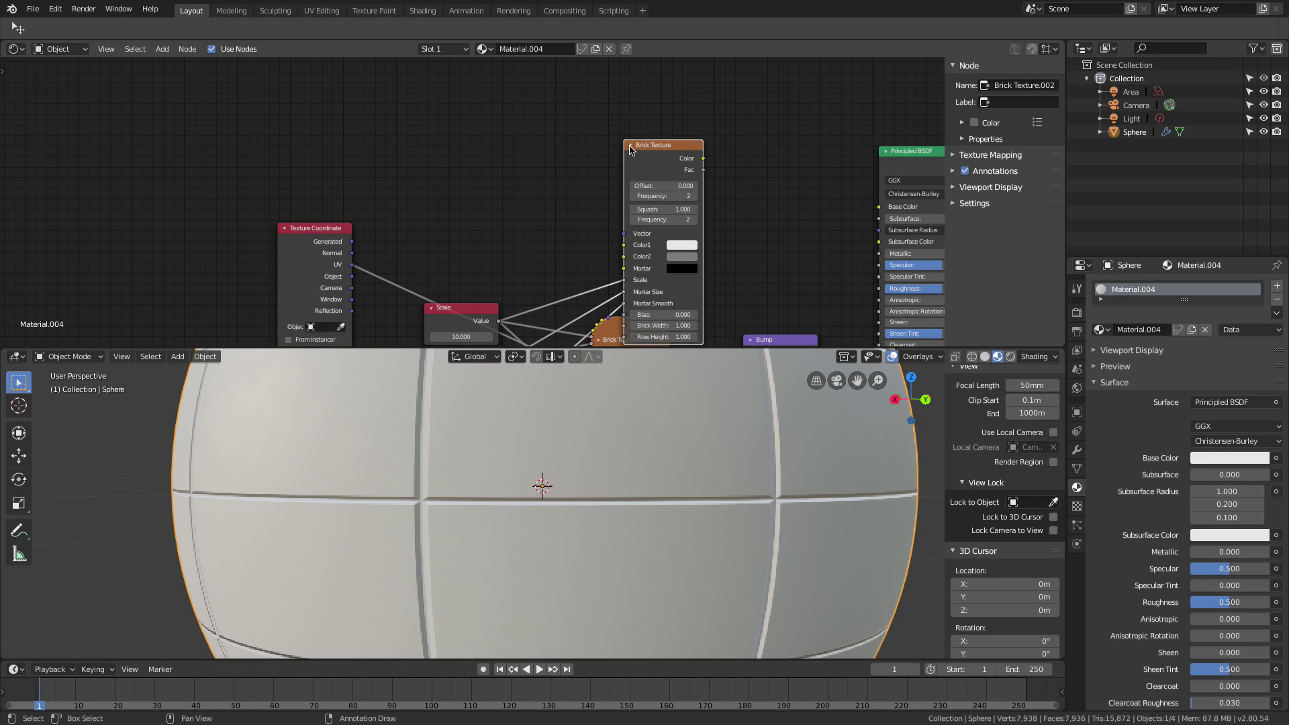
click(632, 144)
drag(652, 157, 618, 292)
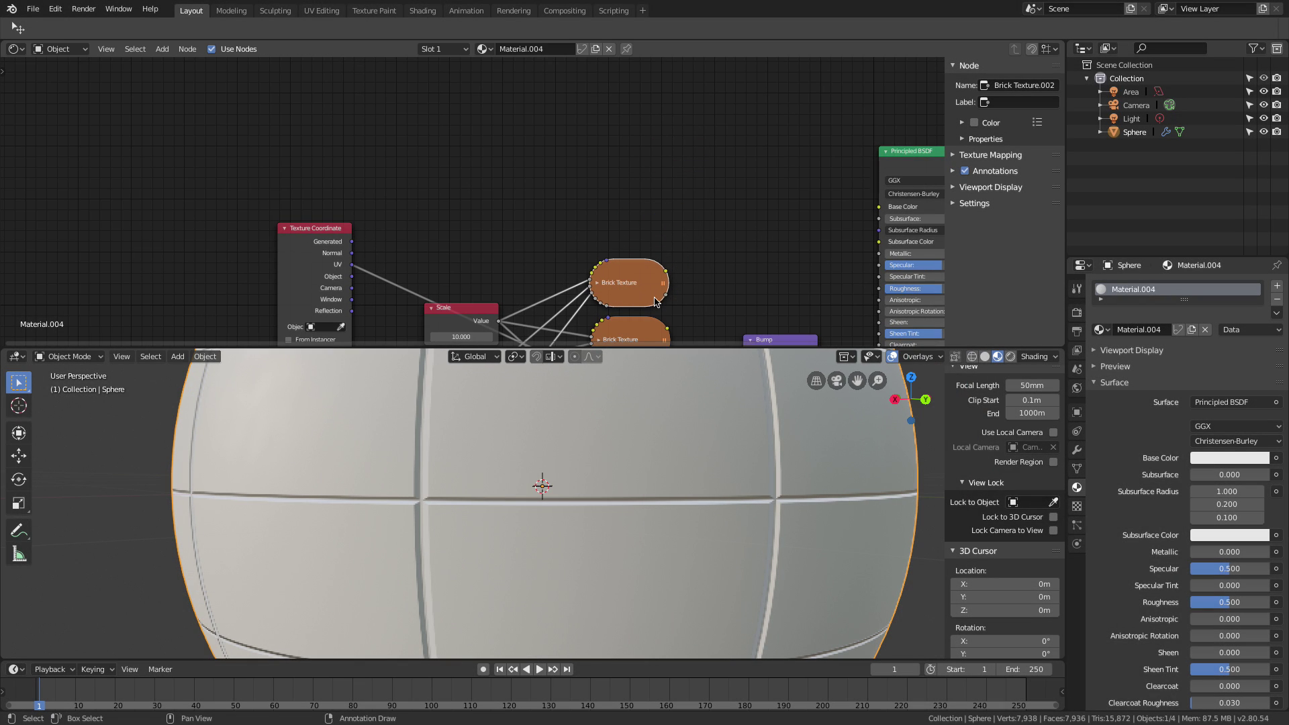
middle_drag(667, 302, 646, 196)
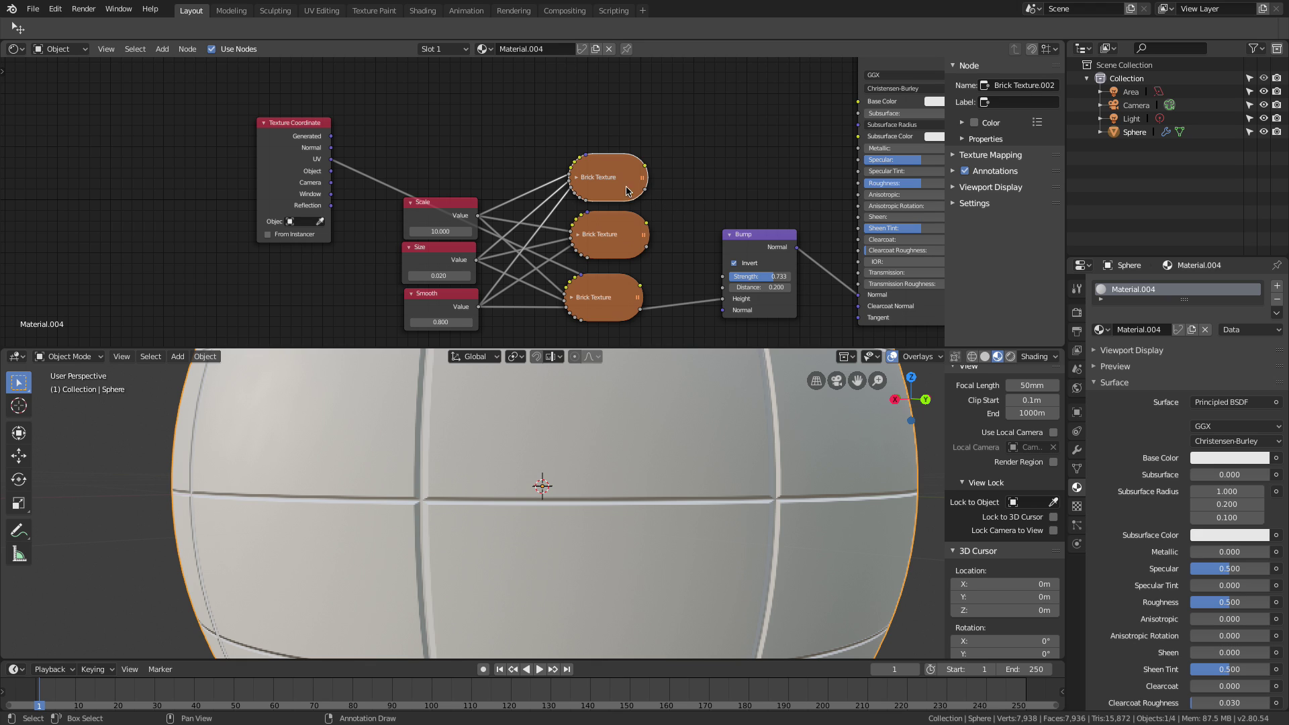
drag(618, 180, 619, 165)
drag(612, 241, 608, 228)
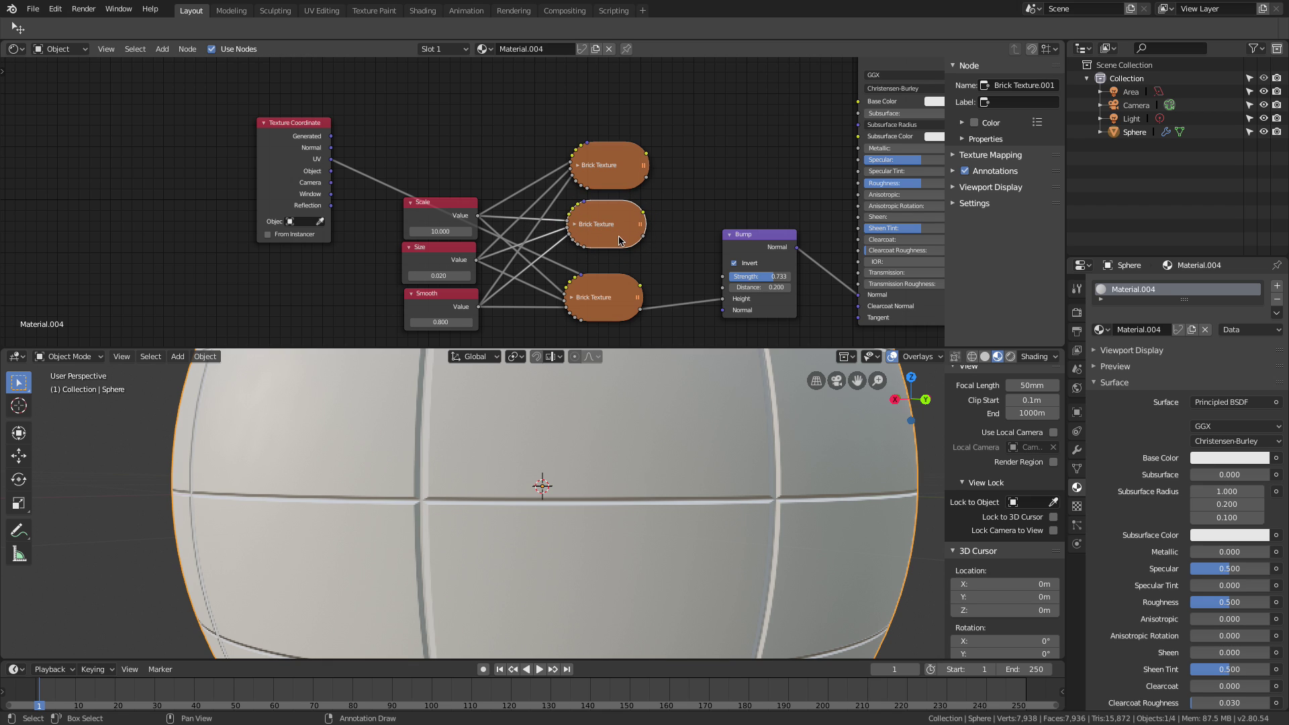
Adjust the position of the lowest Brick Texture node, which feeds the Bump node, and expand it.
middle_drag(632, 260, 624, 197)
drag(592, 226, 599, 220)
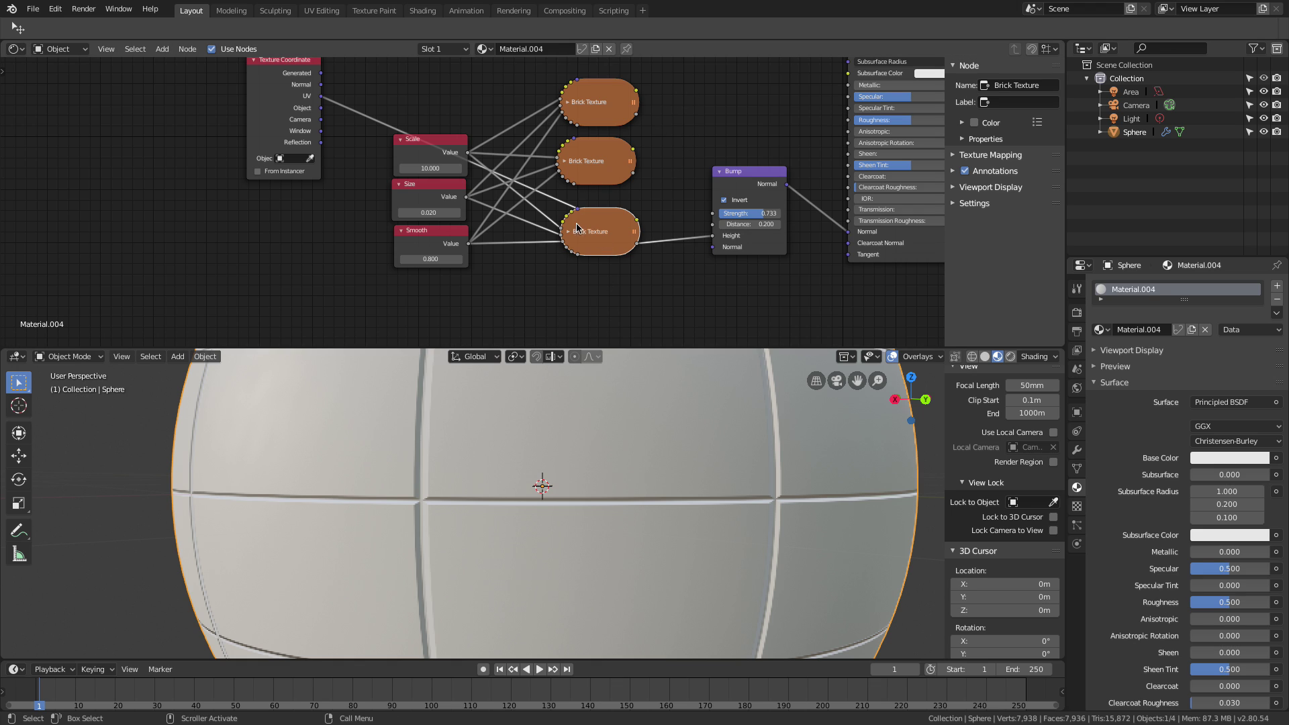
middle_drag(625, 295, 671, 334)
scroll(651, 243, down, 1)
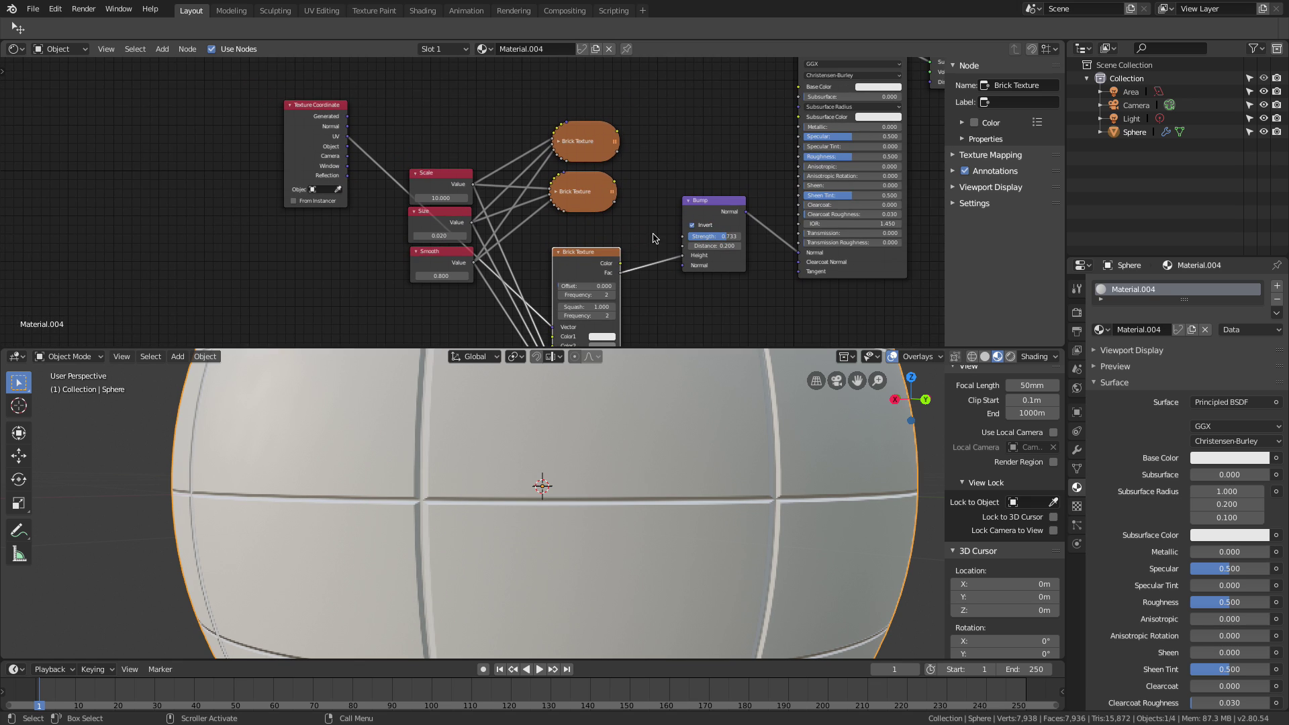
Move the Texture Coordinate node farther from the Value nodes and add a Separate XYZ node above and beside it.
middle_drag(655, 238, 771, 293)
drag(439, 206, 307, 231)
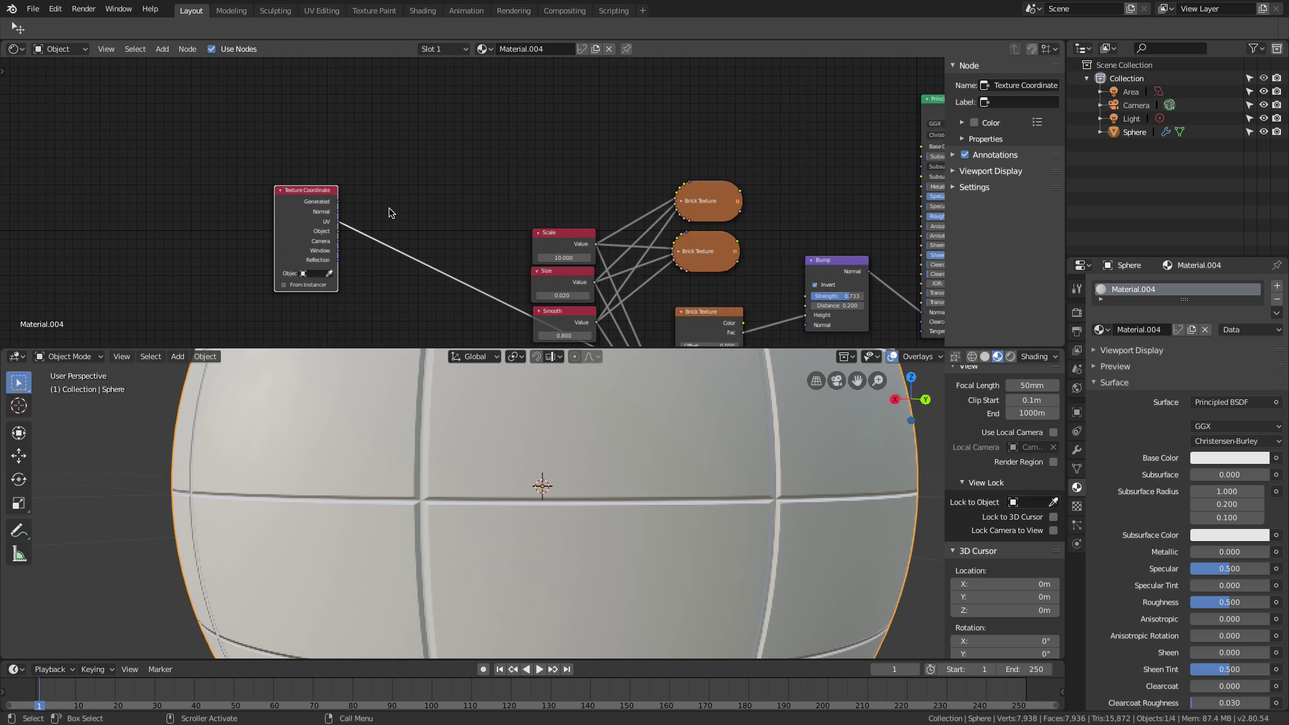
scroll(329, 228, up, 2)
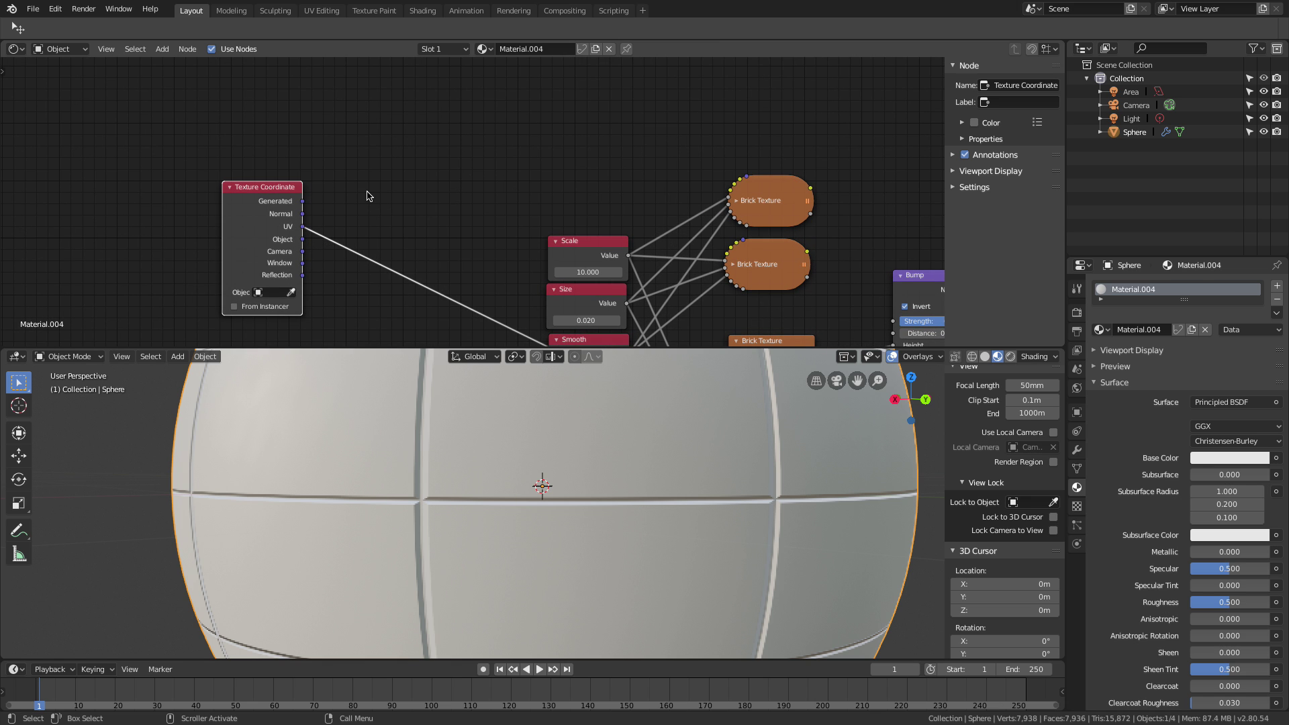
key(shift+a)
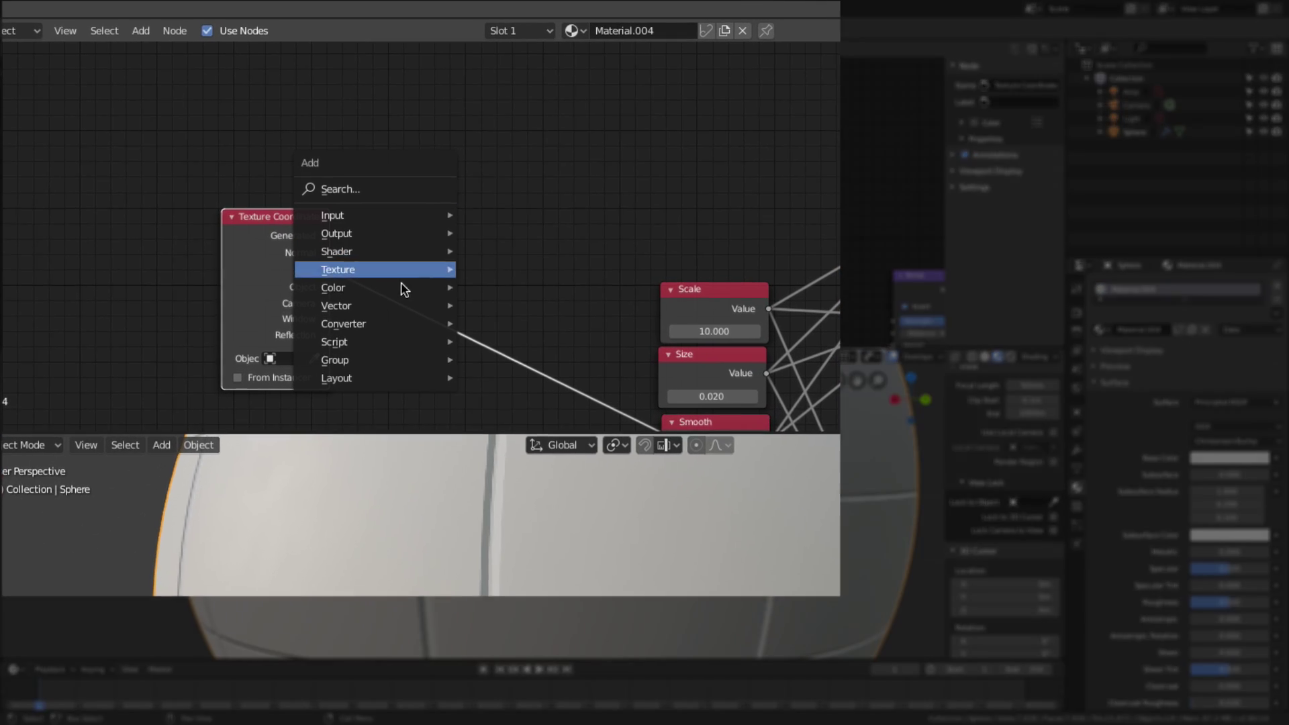
mouse_move(337, 263)
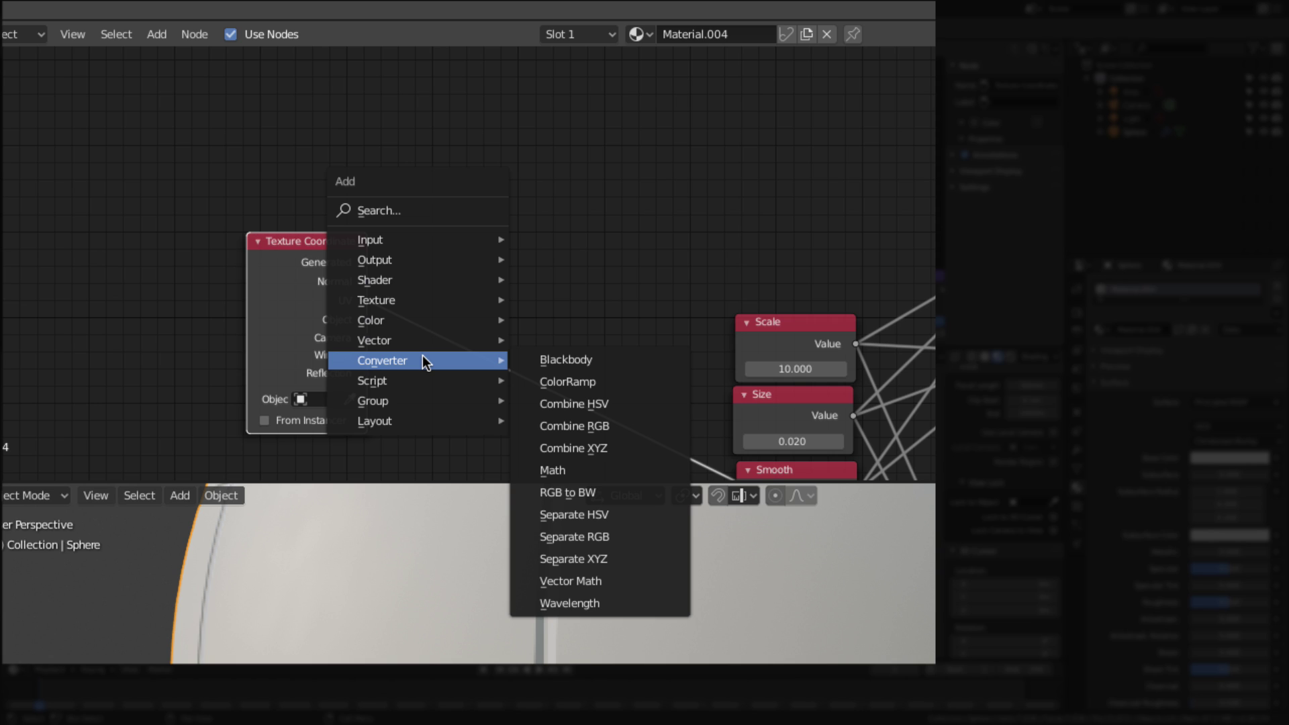
click(612, 560)
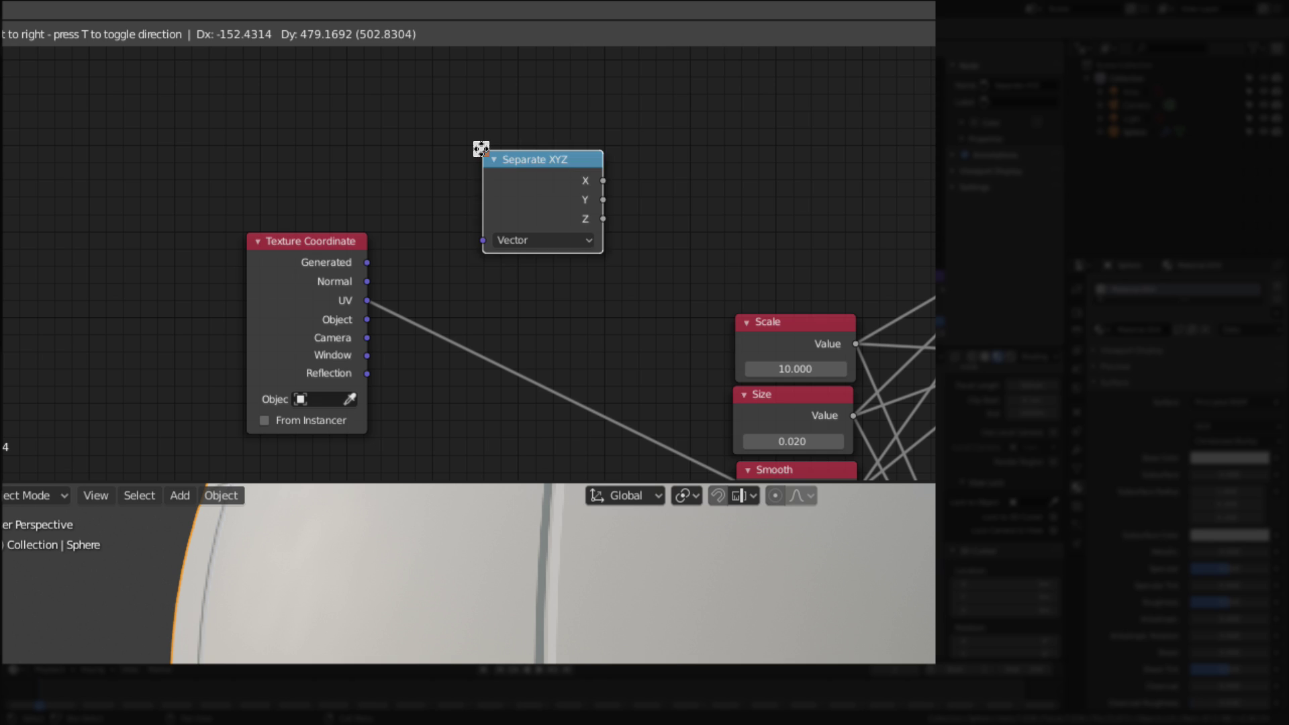
click(470, 144)
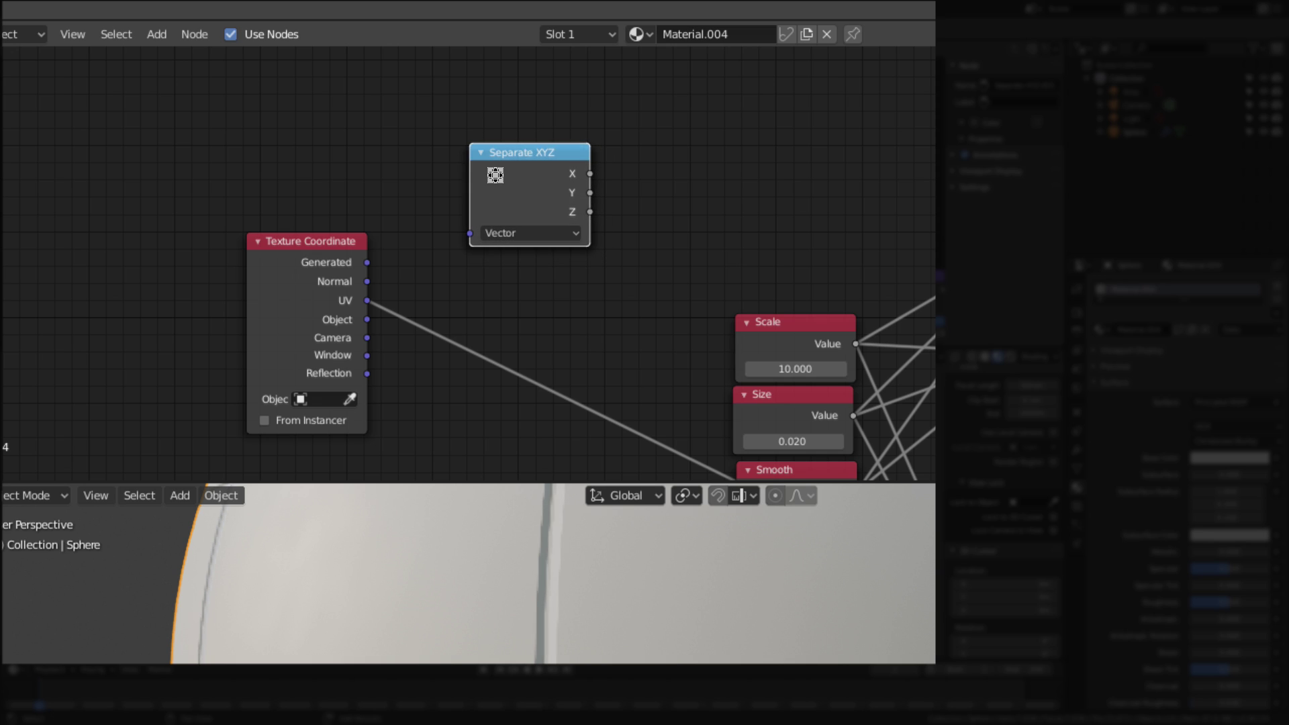
Duplicate the Separate XYZ node and stack the copy beneath the first one.
key(shift+d)
click(535, 291)
drag(510, 172, 486, 136)
drag(569, 274, 501, 251)
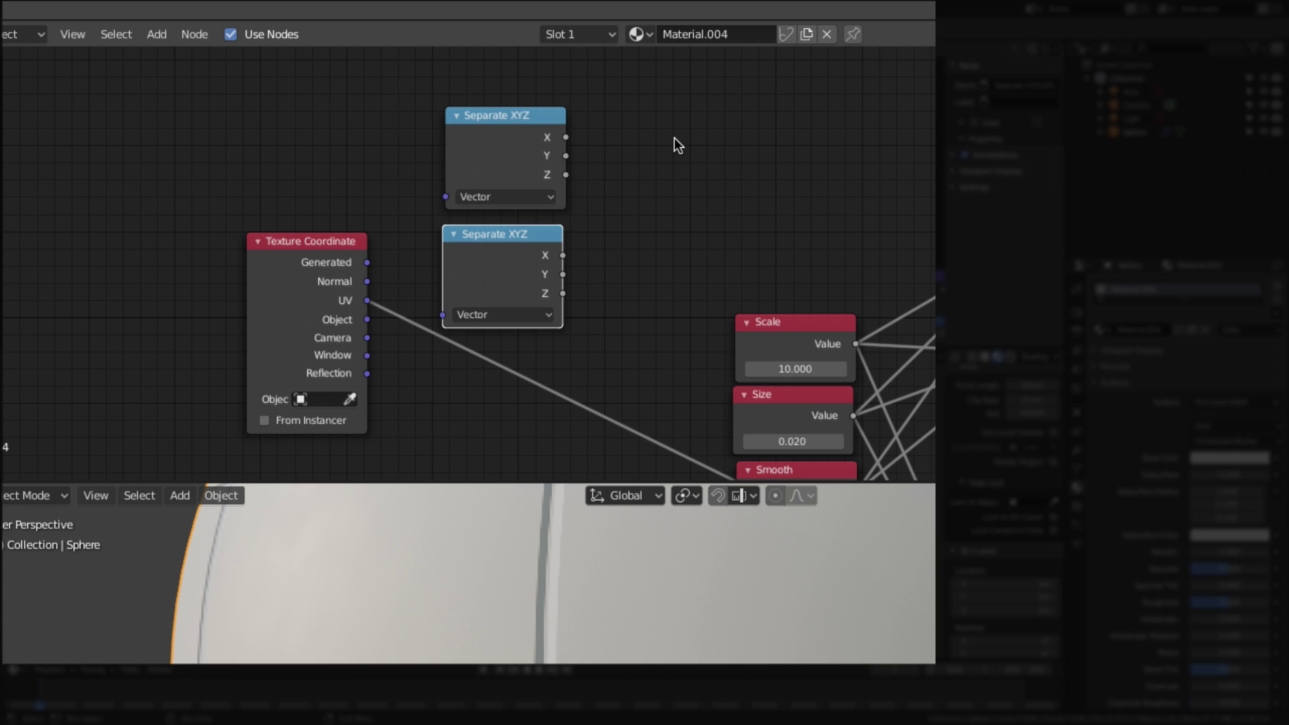
Add a Combine XYZ node beside the upper Separate XYZ node and duplicate it next to the lower one.
key(shift+a)
mouse_move(638, 164)
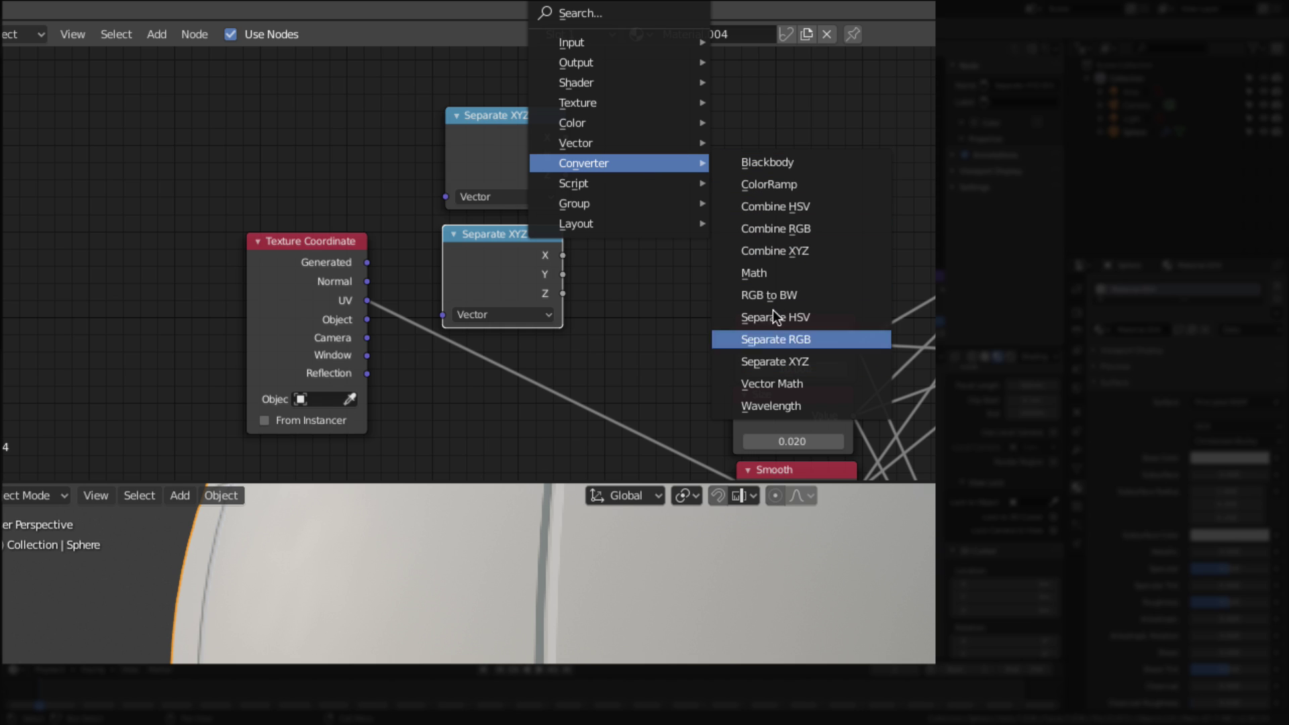
click(782, 252)
click(658, 103)
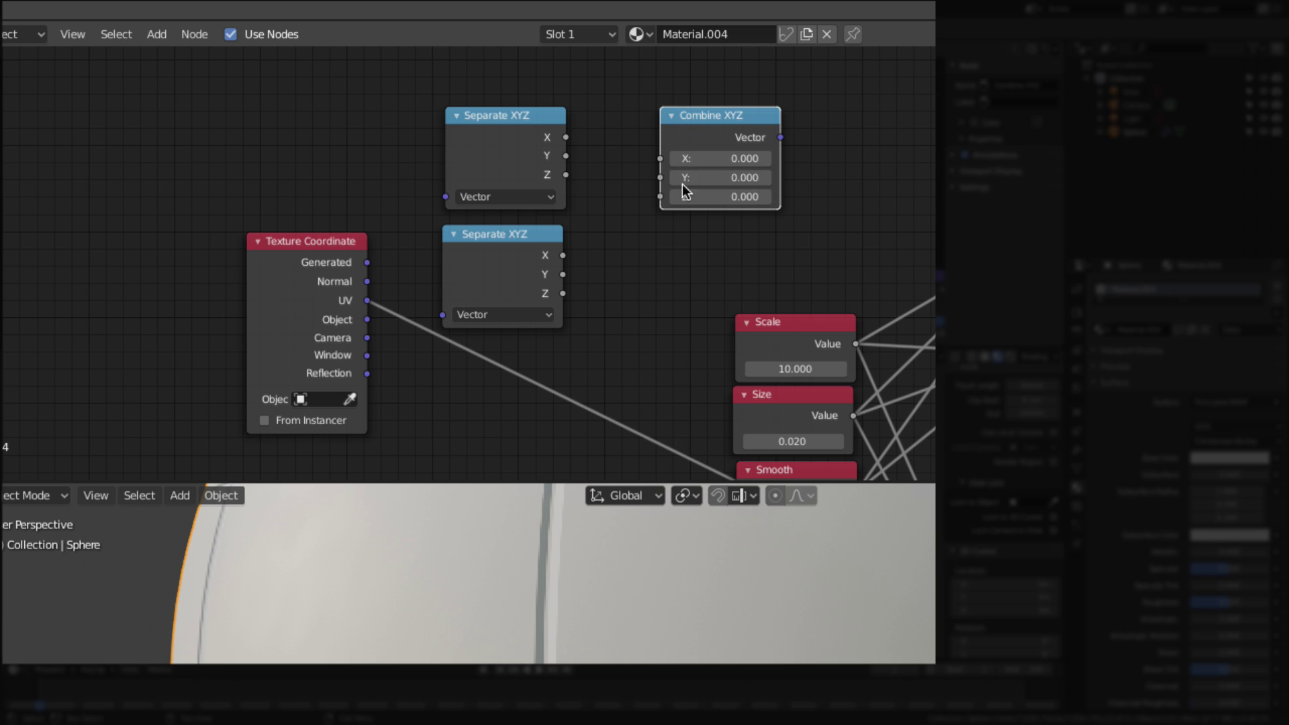
key(shift+d)
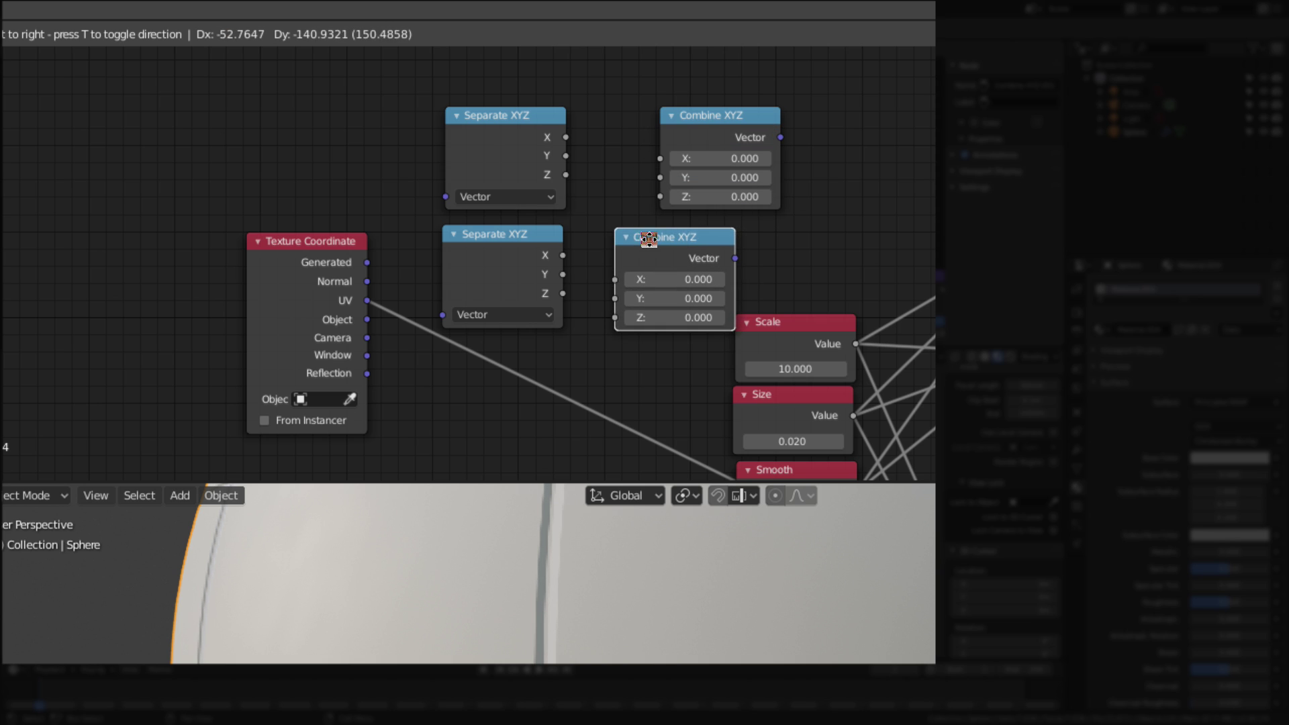
click(648, 244)
Spread out the Texture Coordinate, Separate XYZ and Combine XYZ nodes to leave room between the Separate and Combine pairs.
drag(331, 265, 253, 329)
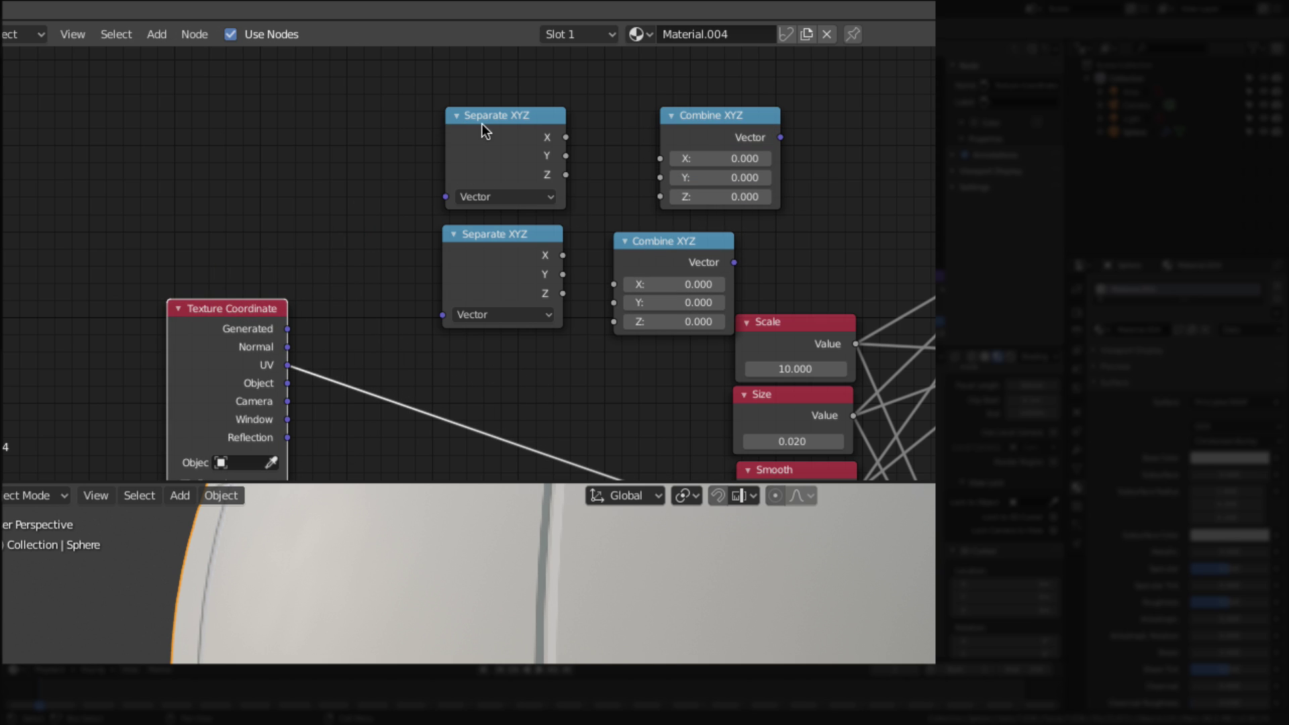
drag(482, 123, 366, 111)
drag(436, 269, 381, 279)
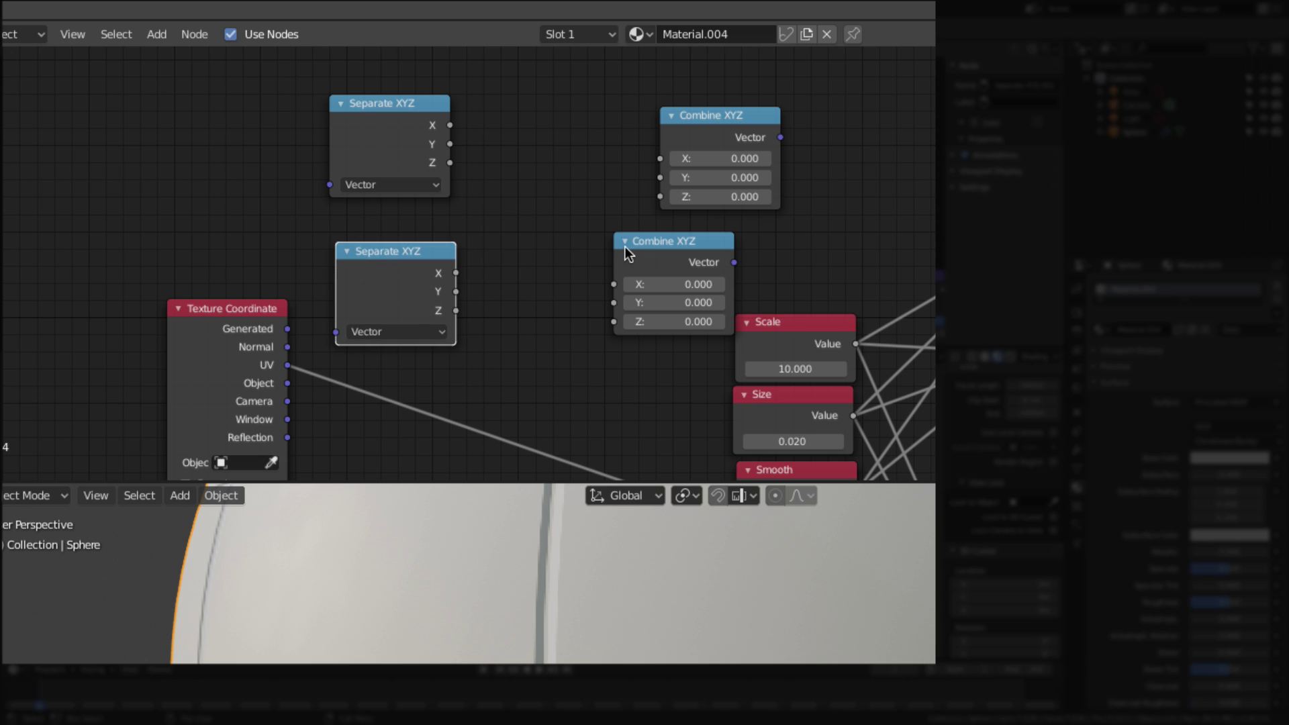
drag(626, 247, 579, 272)
drag(684, 139, 606, 138)
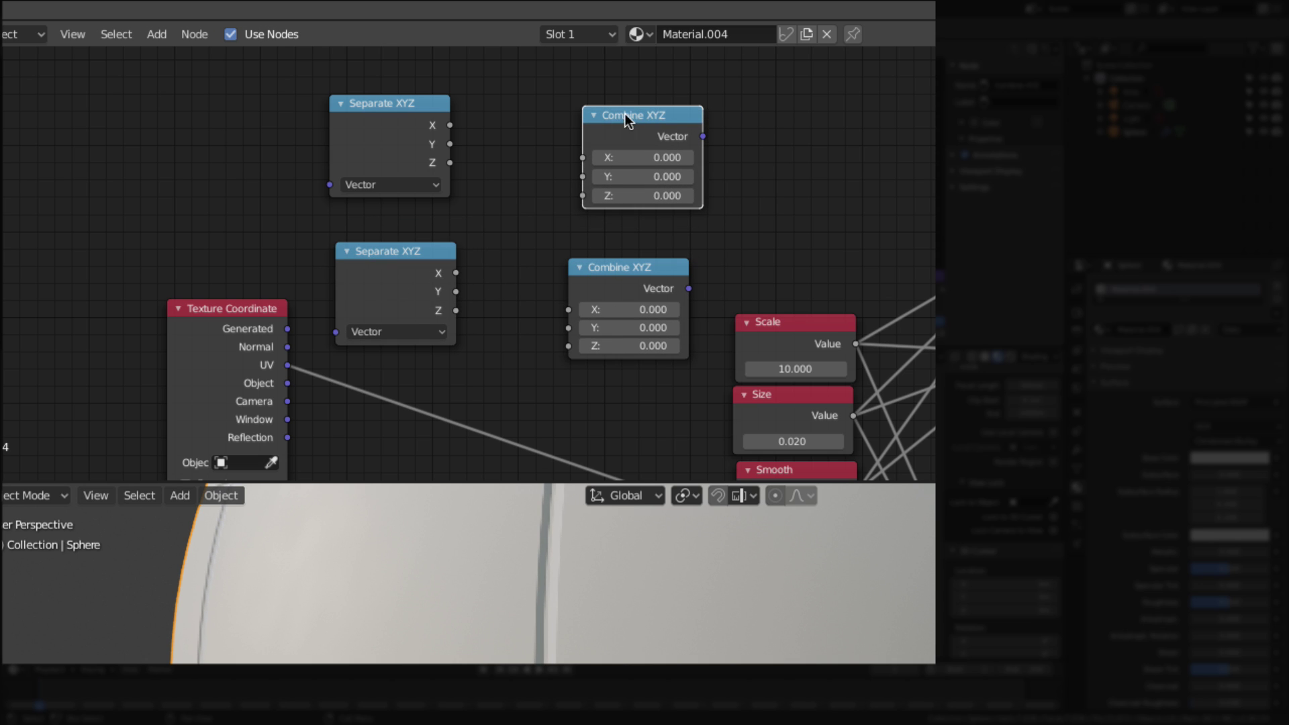
Connect the upper and lower Combine XYZ outputs to the Vector inputs of the top and middle collapsed Brick Textures respectively.
scroll(628, 269, down, 1)
middle_drag(845, 244, 829, 264)
scroll(815, 254, up, 1)
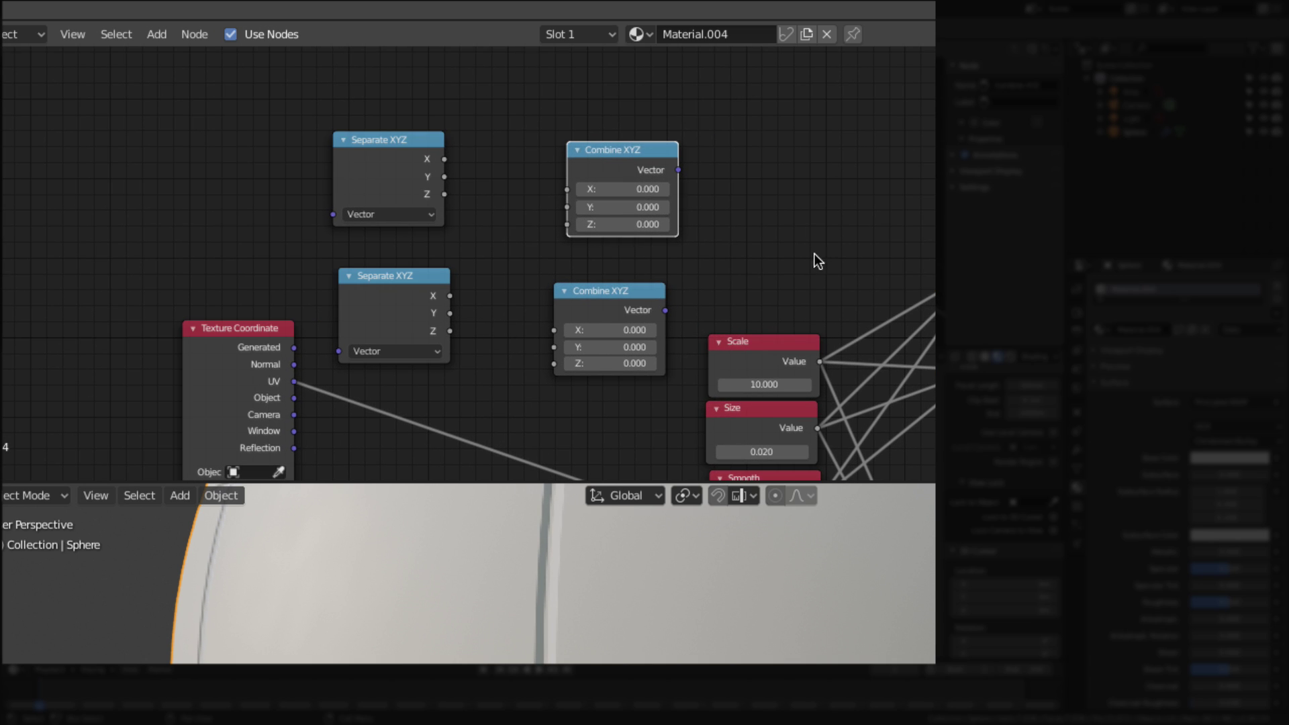
drag(678, 170, 953, 243)
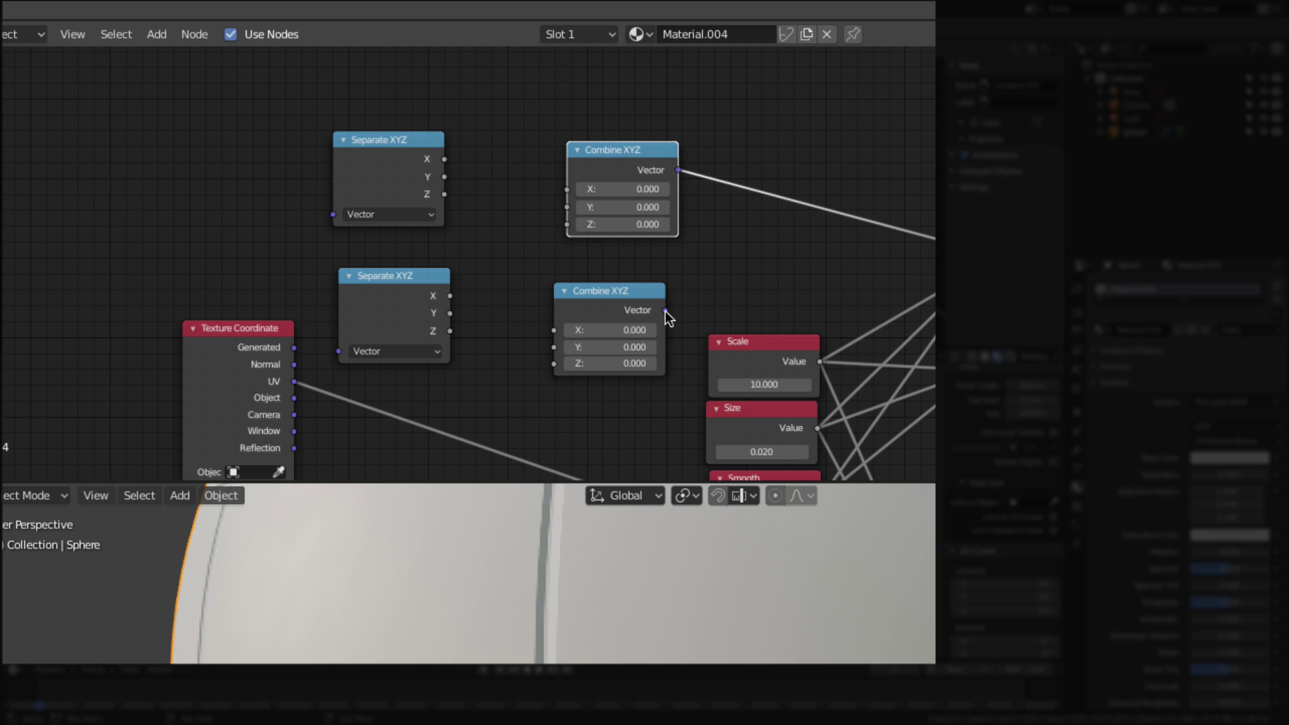
drag(665, 310, 959, 338)
scroll(588, 397, down, 1)
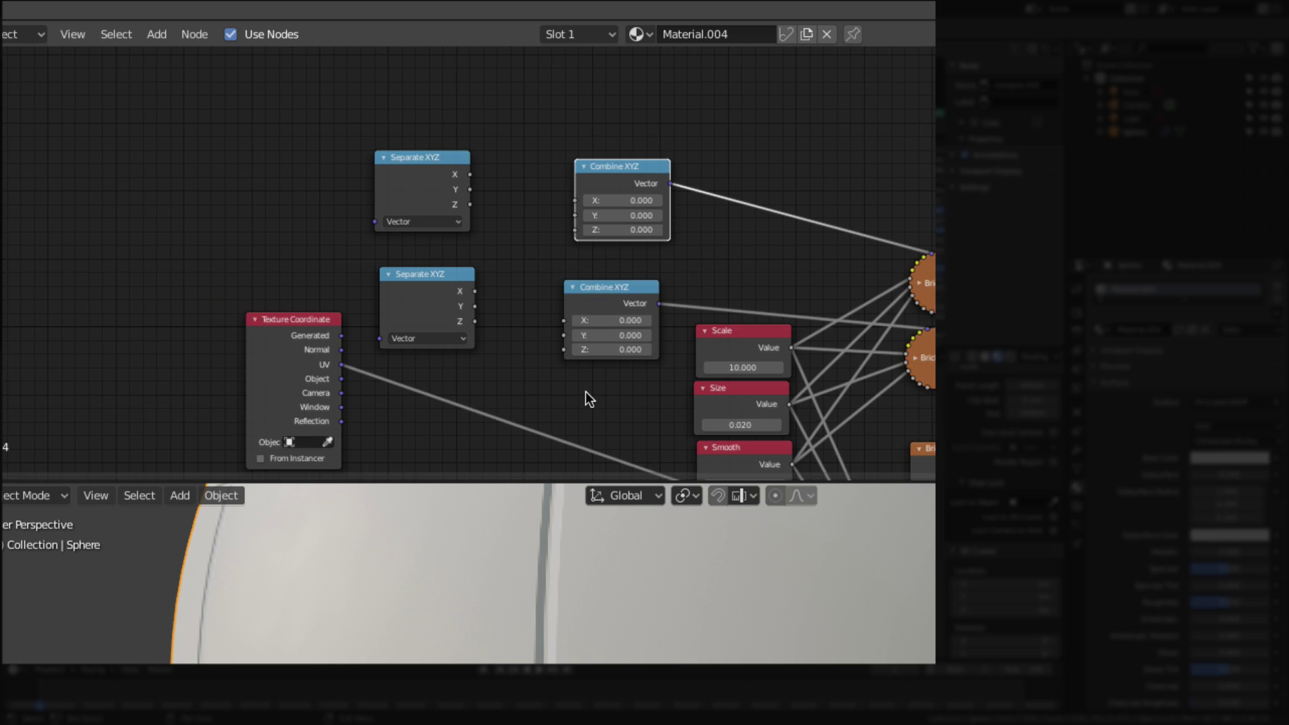
middle_drag(587, 397, 624, 266)
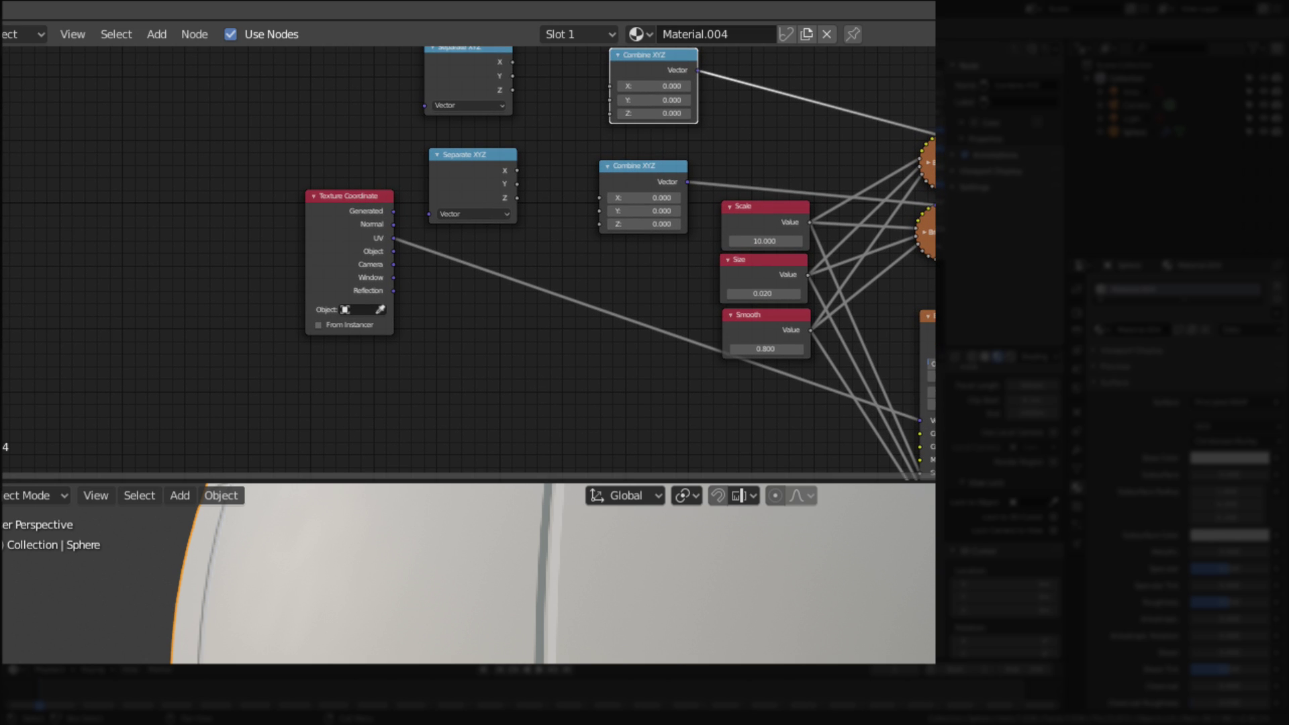
Add a Math node above the gap between the upper Separate XYZ and Combine XYZ nodes, and move that Separate XYZ away to make room.
middle_drag(574, 313, 542, 369)
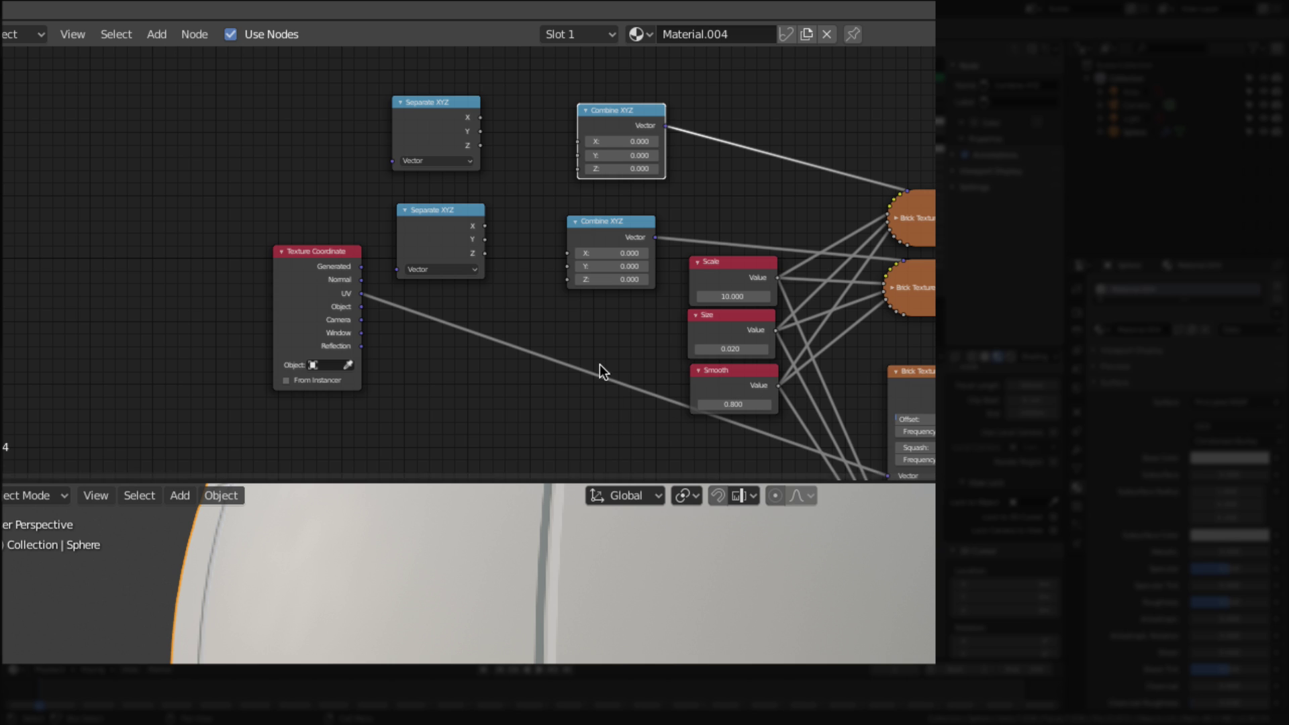
scroll(653, 365, up, 4)
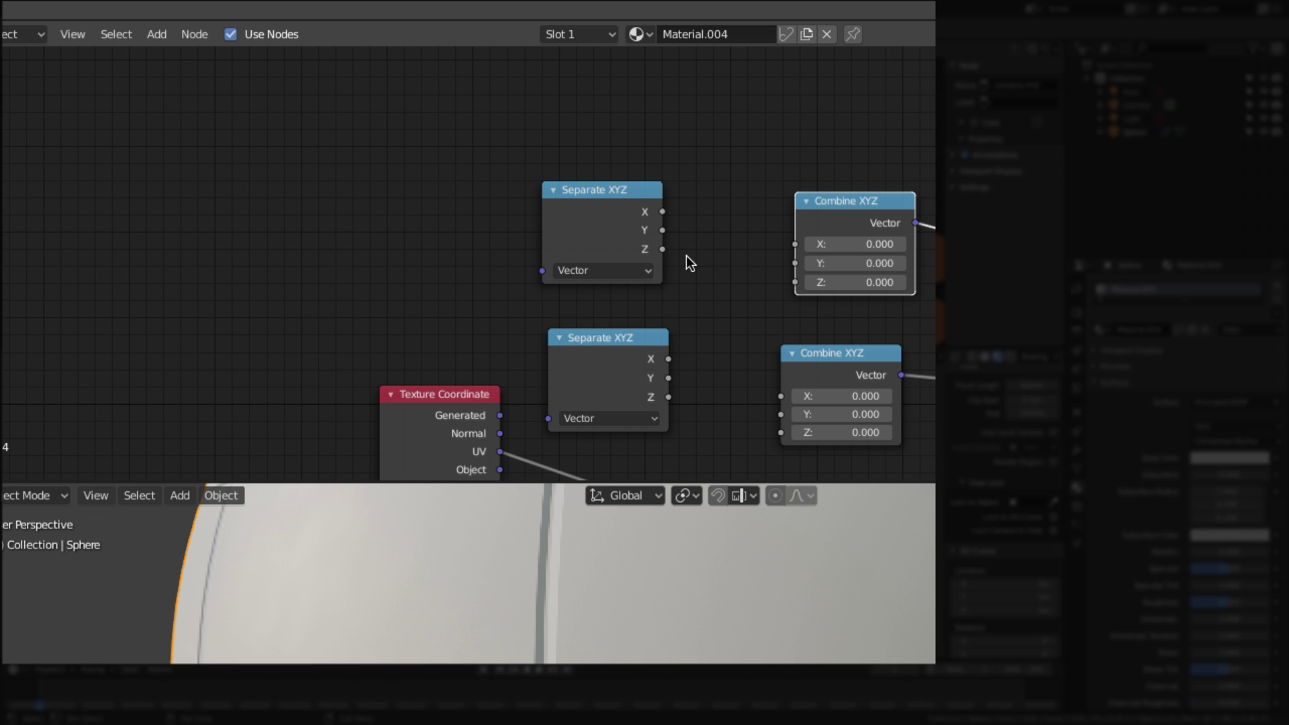
key(shift+a)
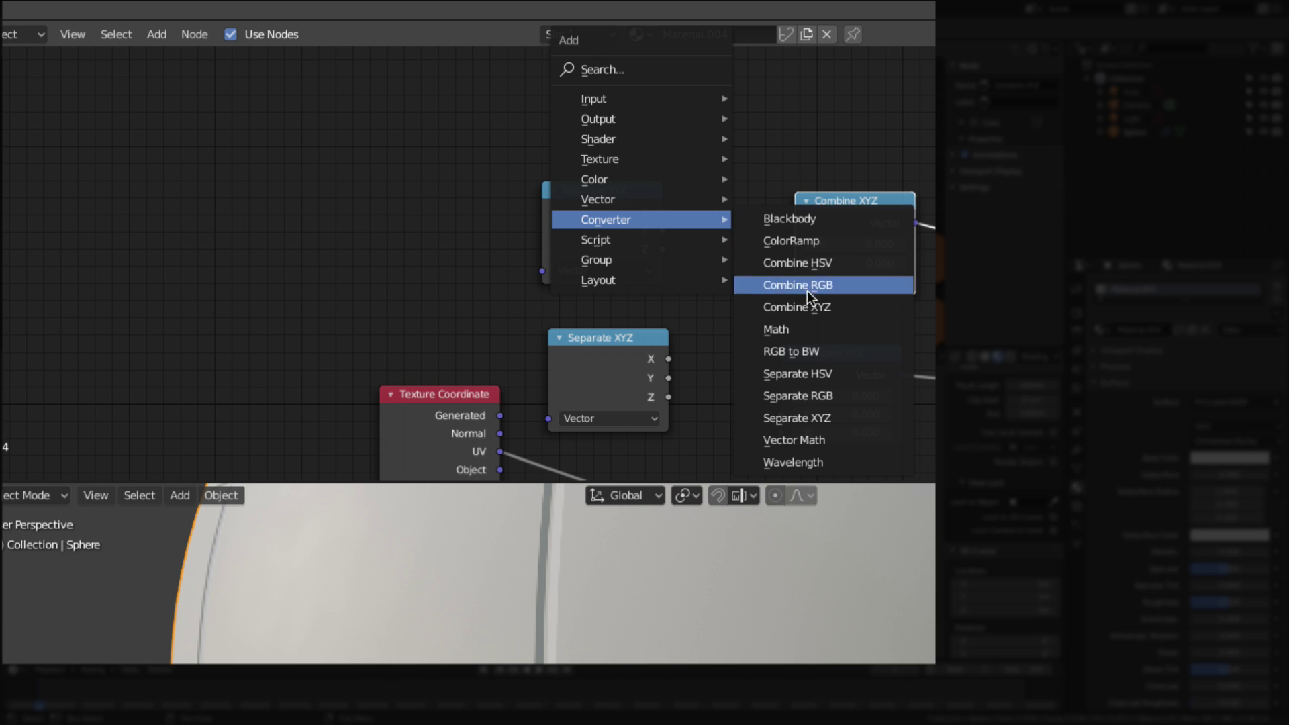
click(784, 329)
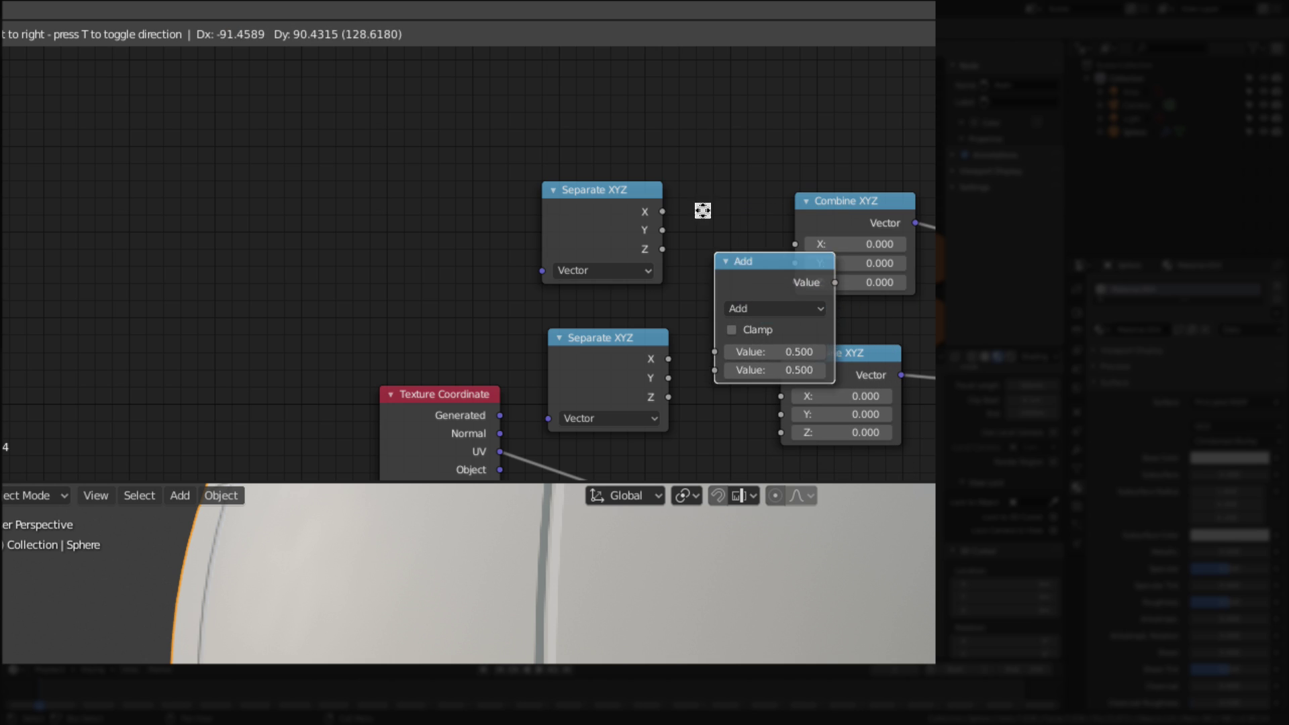
click(676, 121)
drag(582, 214, 472, 223)
Route the upper Separate XYZ's X through the Add node's second Value into Combine XYZ's X, and link Y and Z directly.
drag(677, 213, 619, 233)
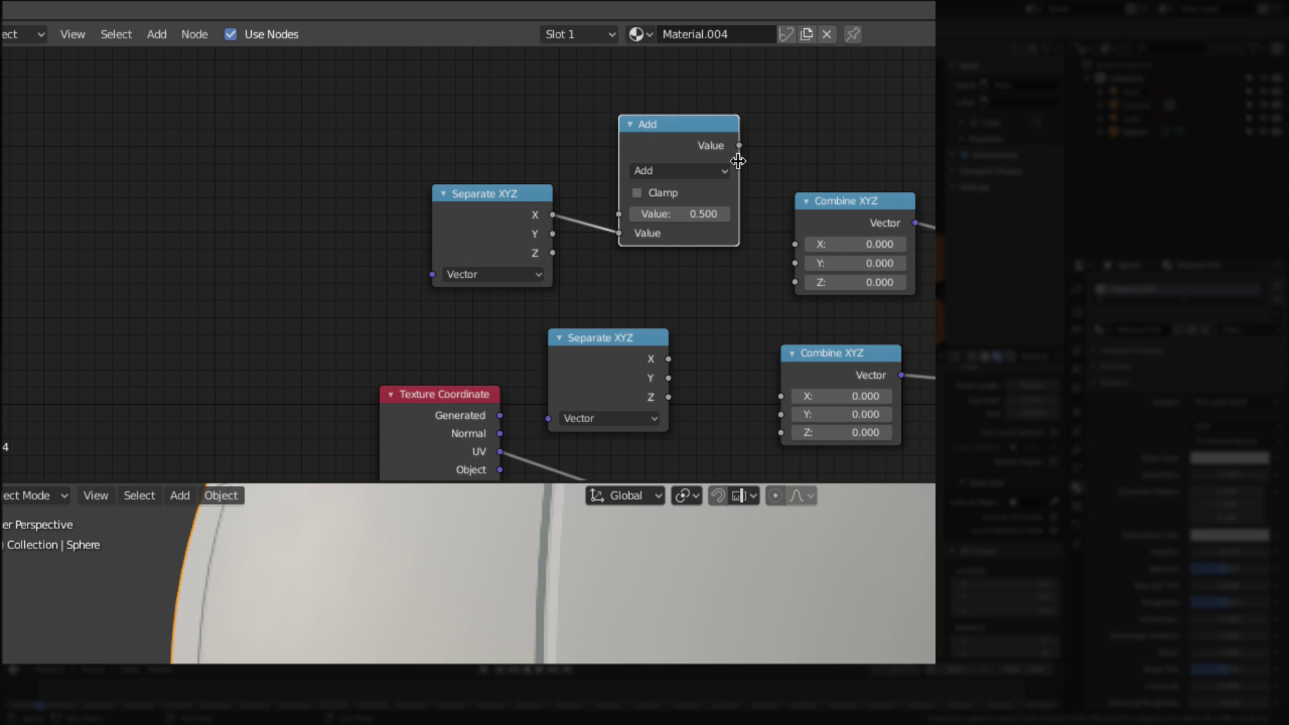
drag(739, 146, 796, 244)
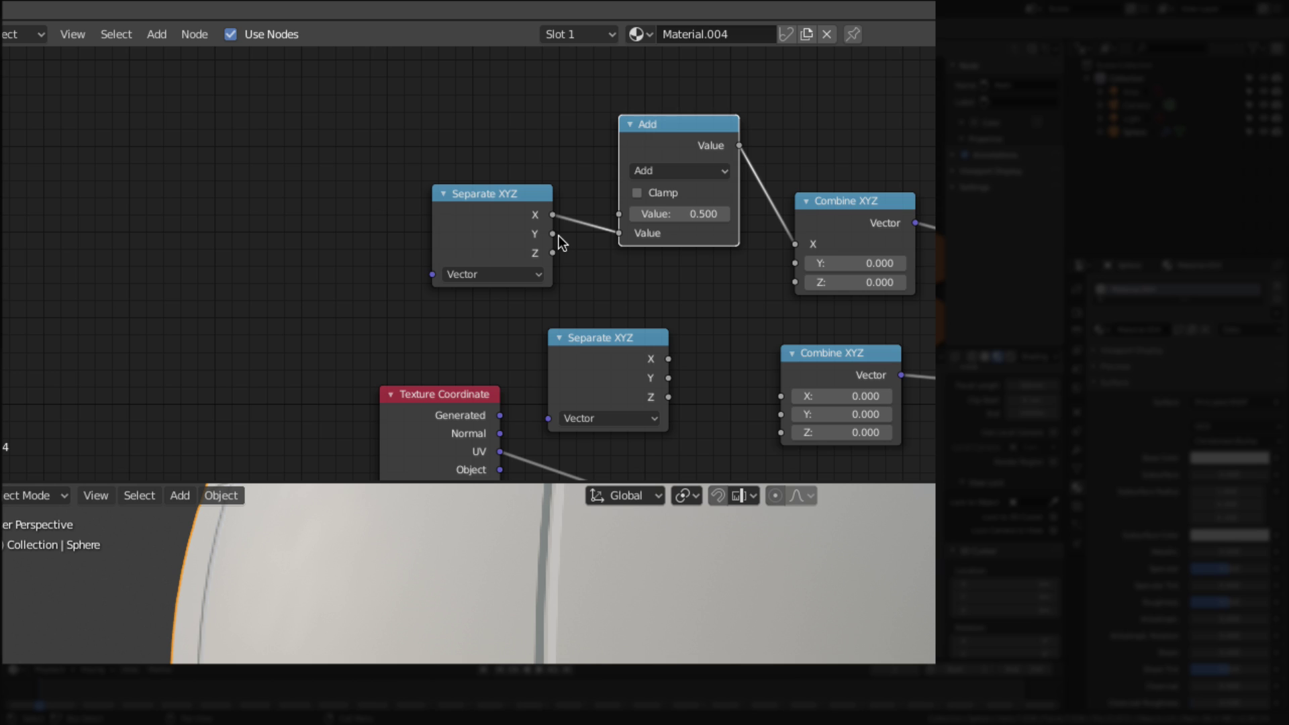
drag(555, 235, 795, 262)
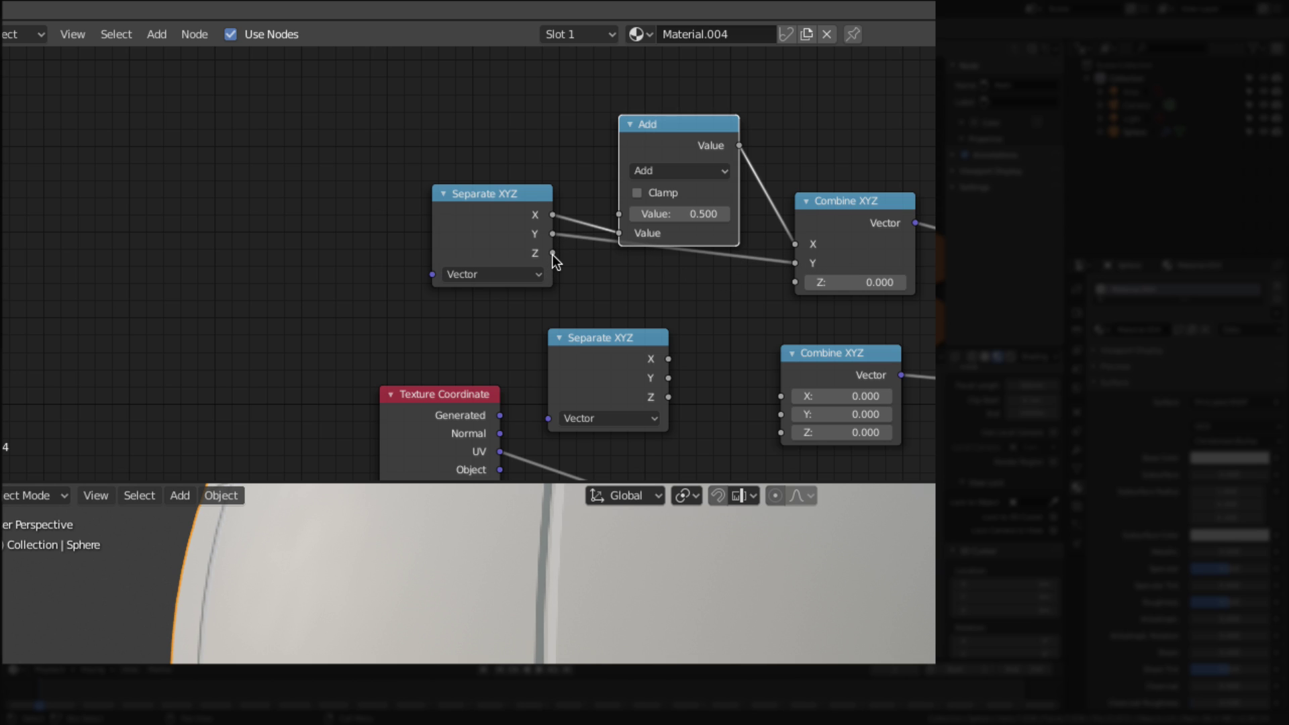
drag(552, 254, 796, 283)
Rearrange the Texture Coordinate, both Separate XYZ and the lower Combine XYZ nodes to open a gap in the lower row.
drag(465, 198, 489, 225)
middle_drag(690, 346, 785, 218)
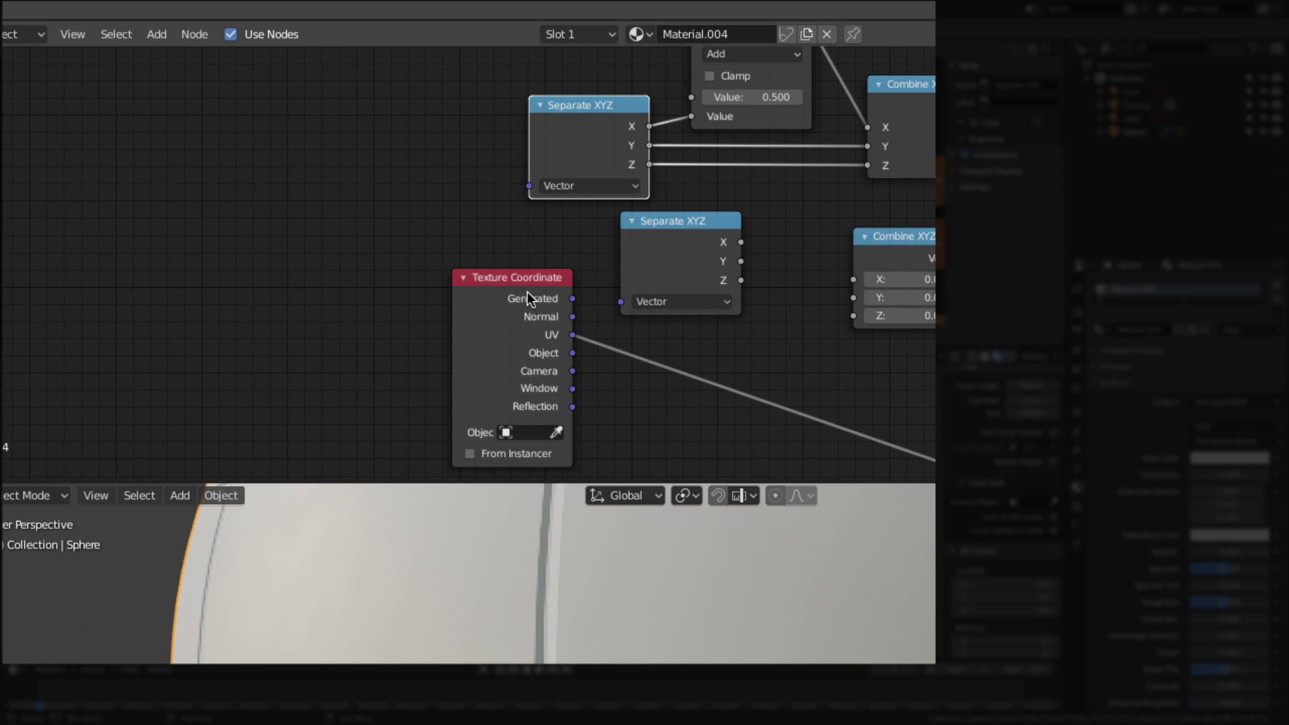
drag(526, 292, 383, 346)
drag(648, 244, 570, 261)
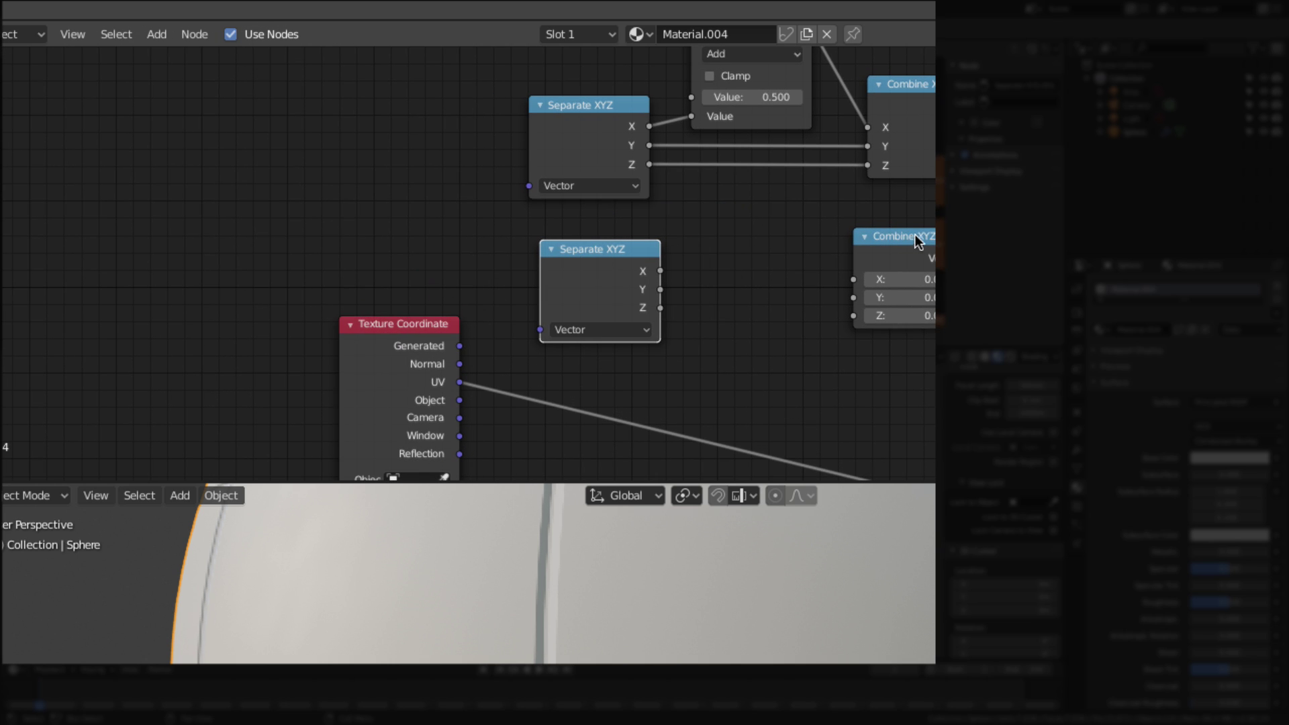
drag(905, 244, 908, 254)
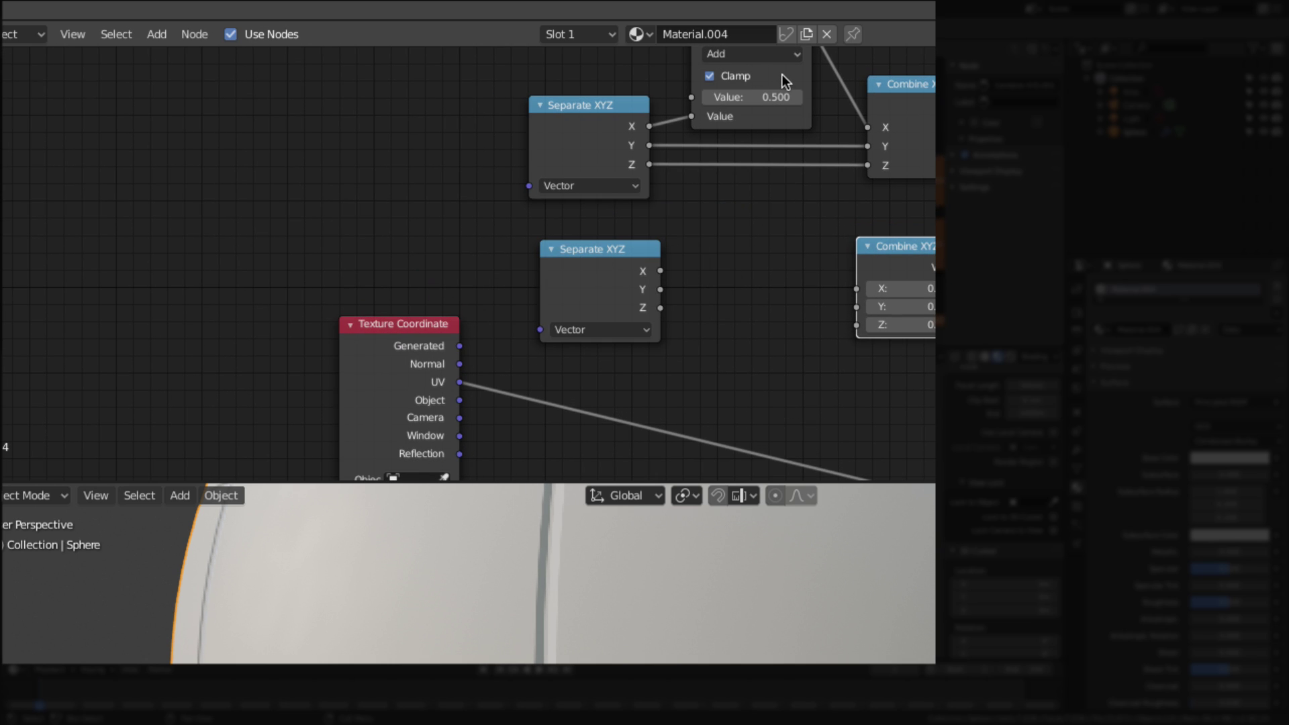
Duplicate the Add node, with Clamp off, and place the copy between the lower Separate XYZ and Combine XYZ nodes.
scroll(802, 193, up, 1)
middle_drag(818, 248, 839, 315)
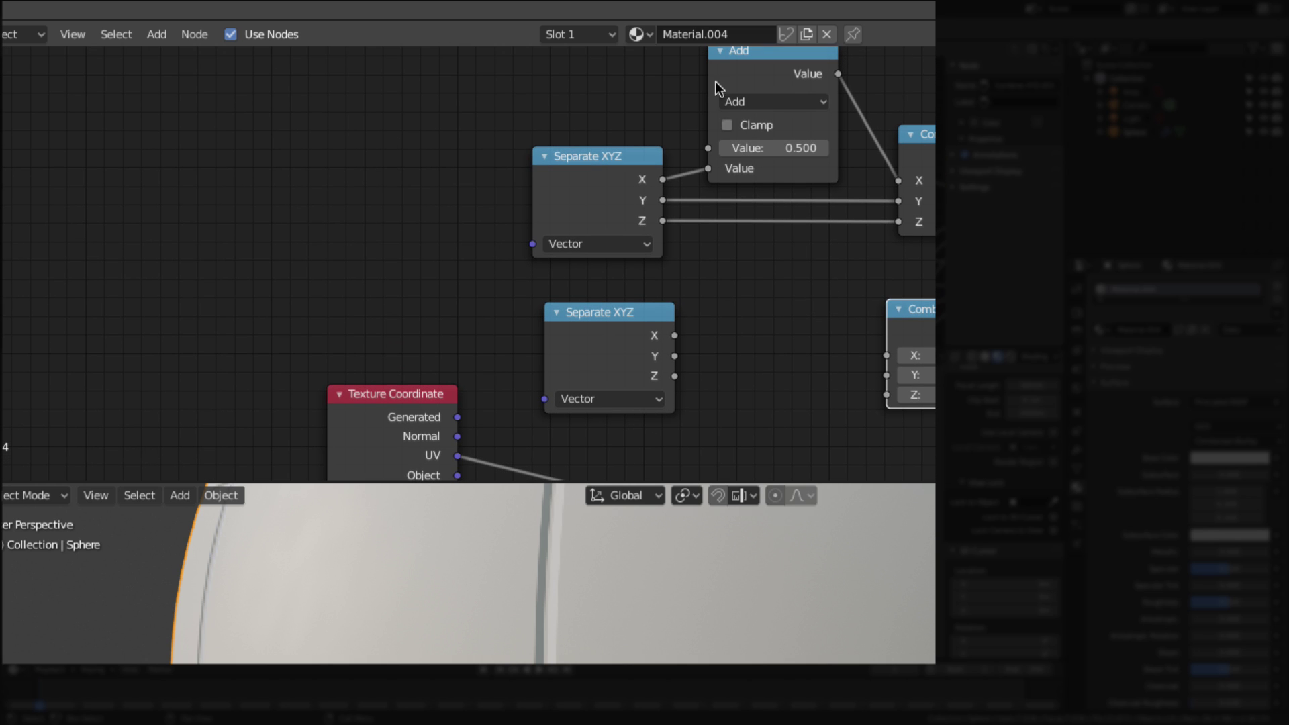
click(727, 125)
key(shift+d)
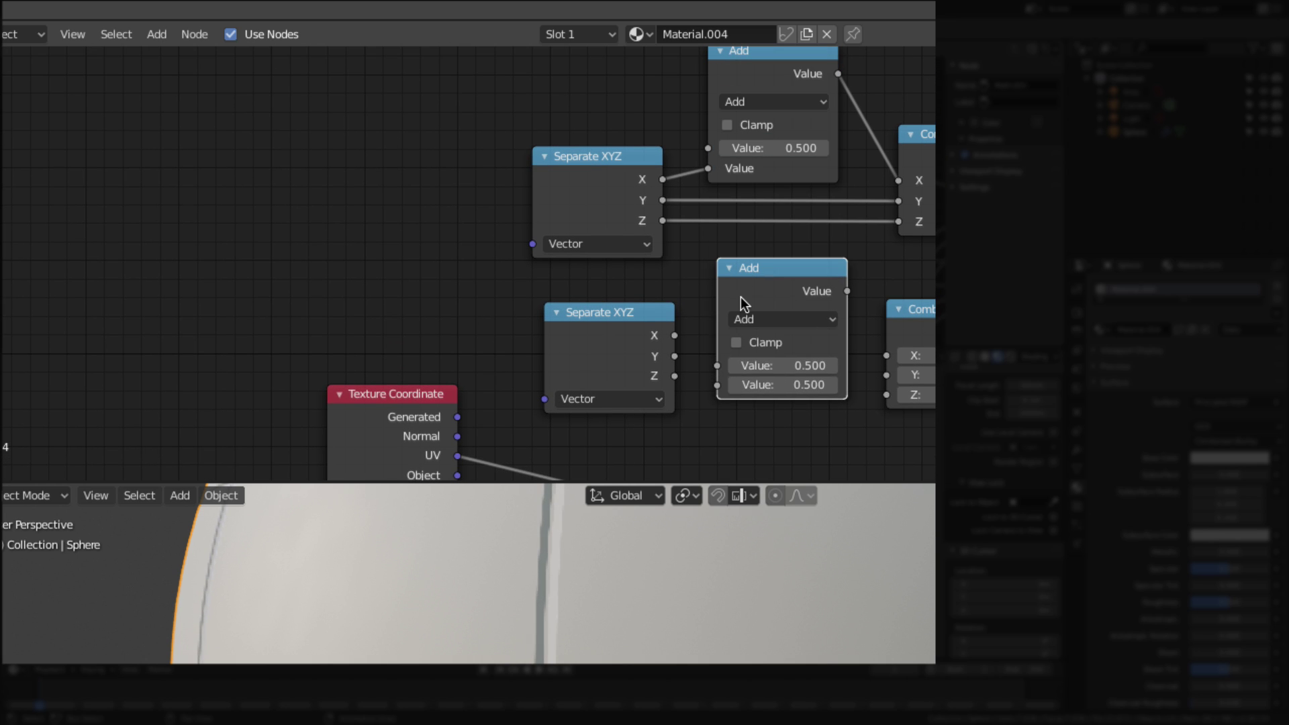
click(740, 297)
Route the lower Separate XYZ's Y through the duplicated Add node into Combine XYZ's Y, and link X and Z directly.
middle_drag(691, 375, 643, 239)
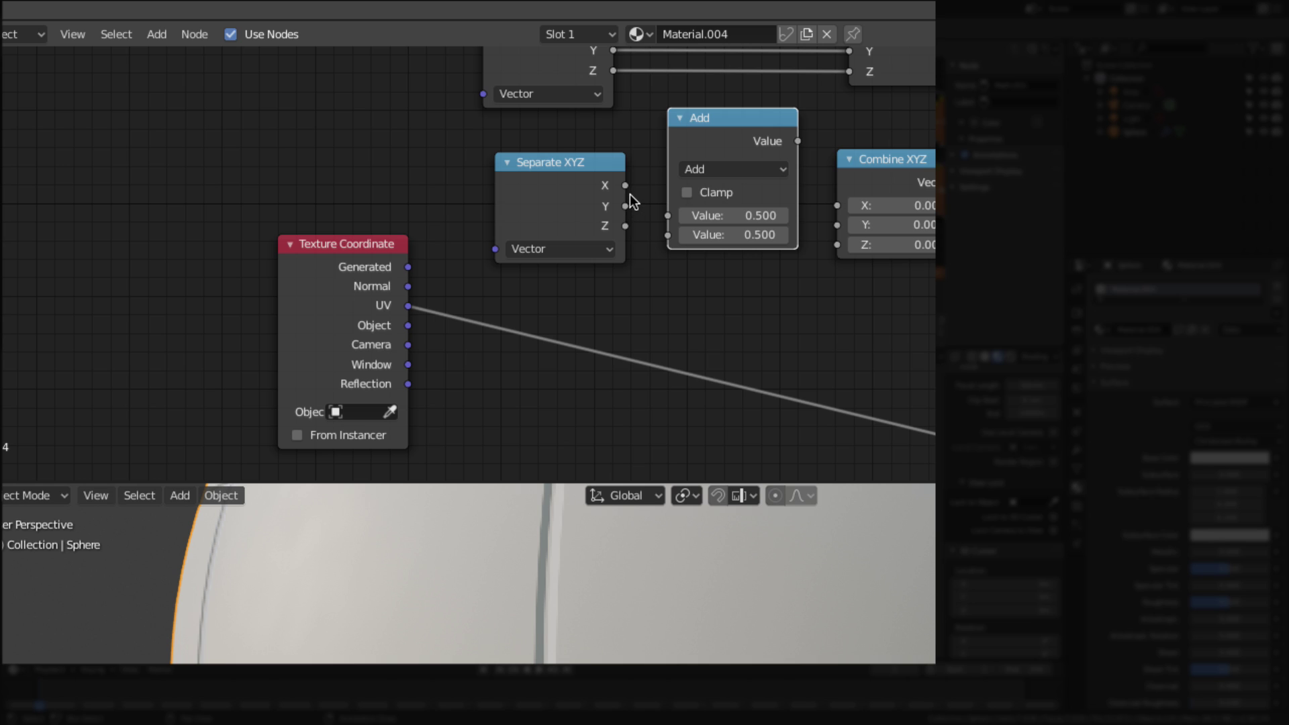
drag(626, 186, 837, 205)
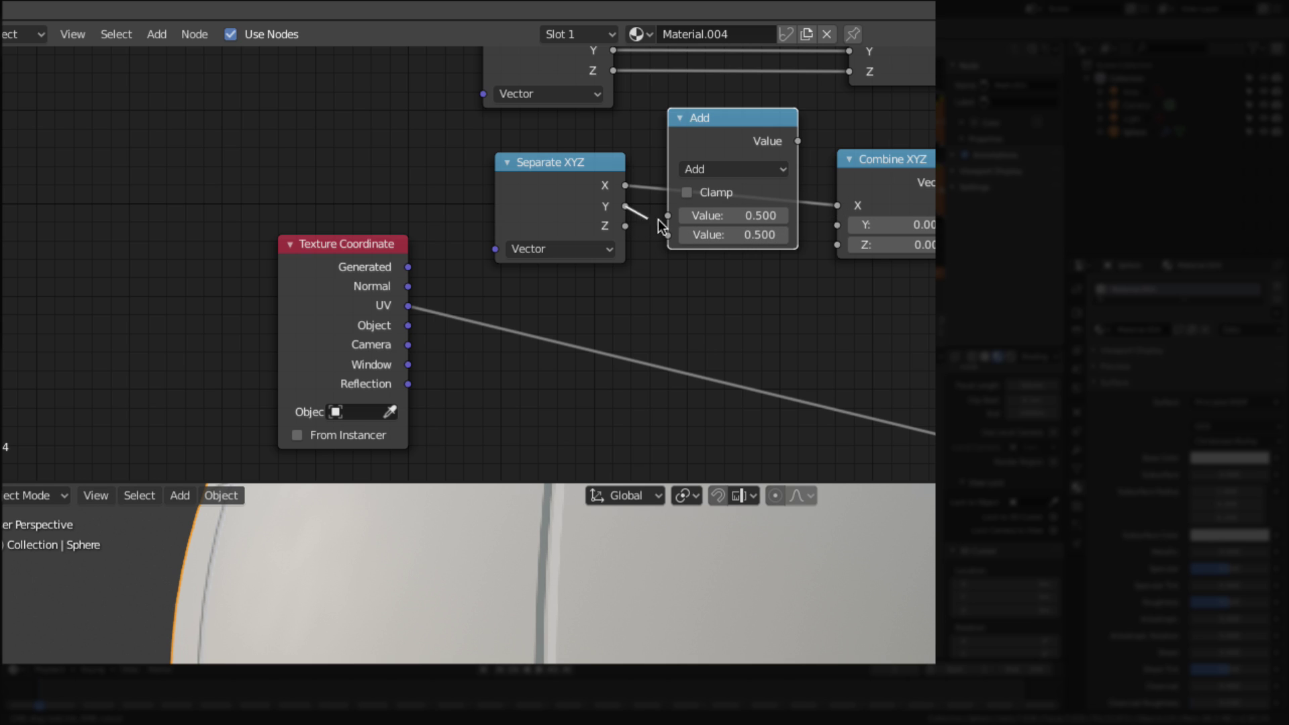
drag(659, 219, 668, 216)
drag(721, 128, 717, 182)
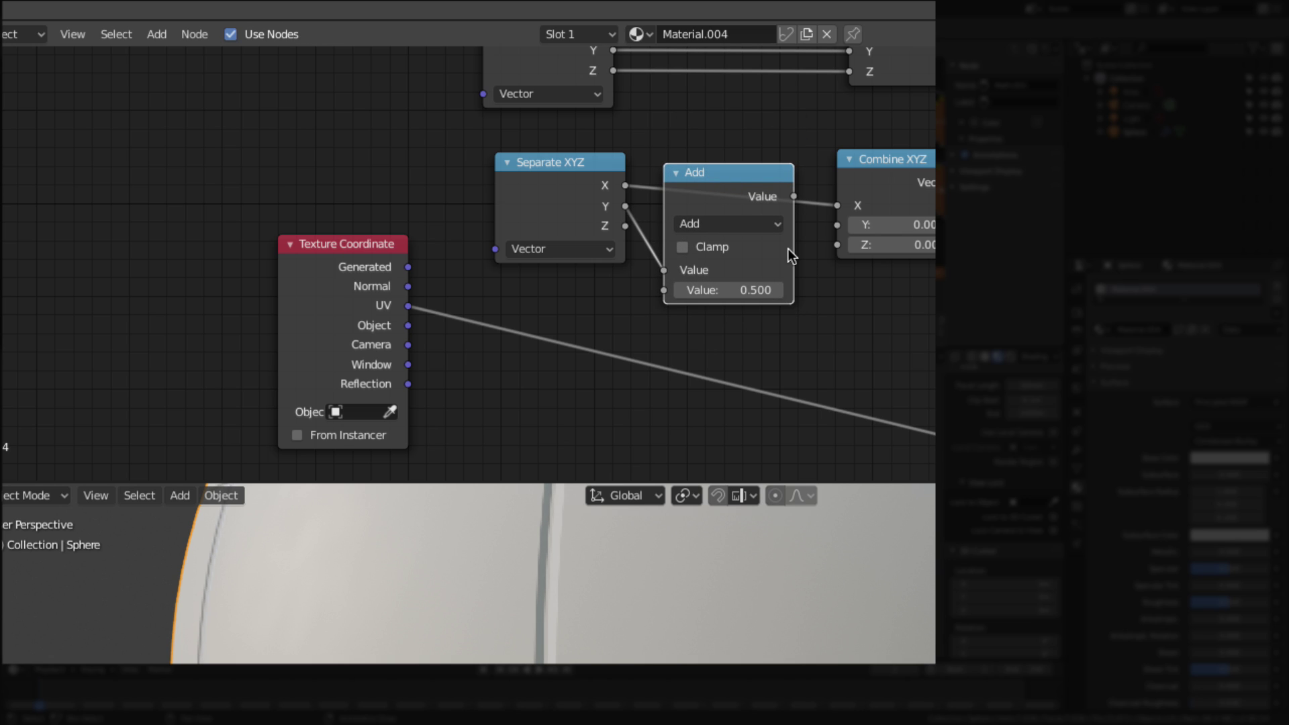
drag(794, 196, 838, 225)
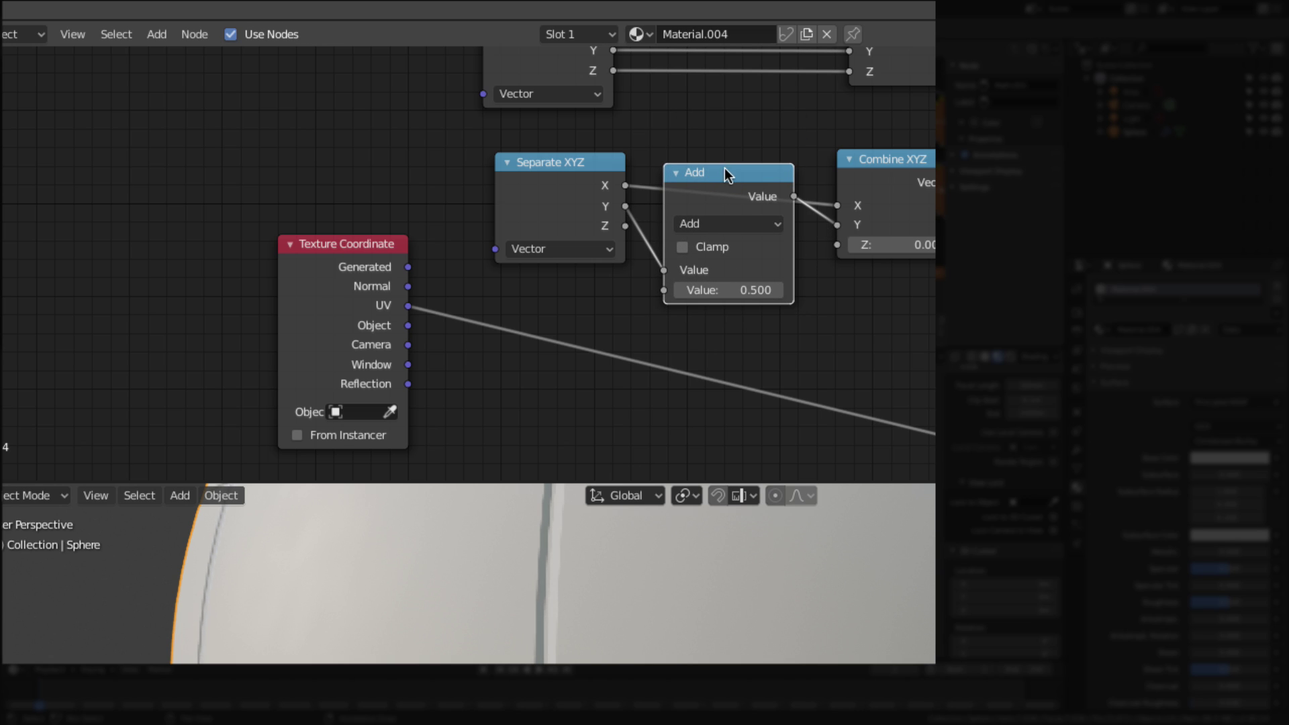
key(g)
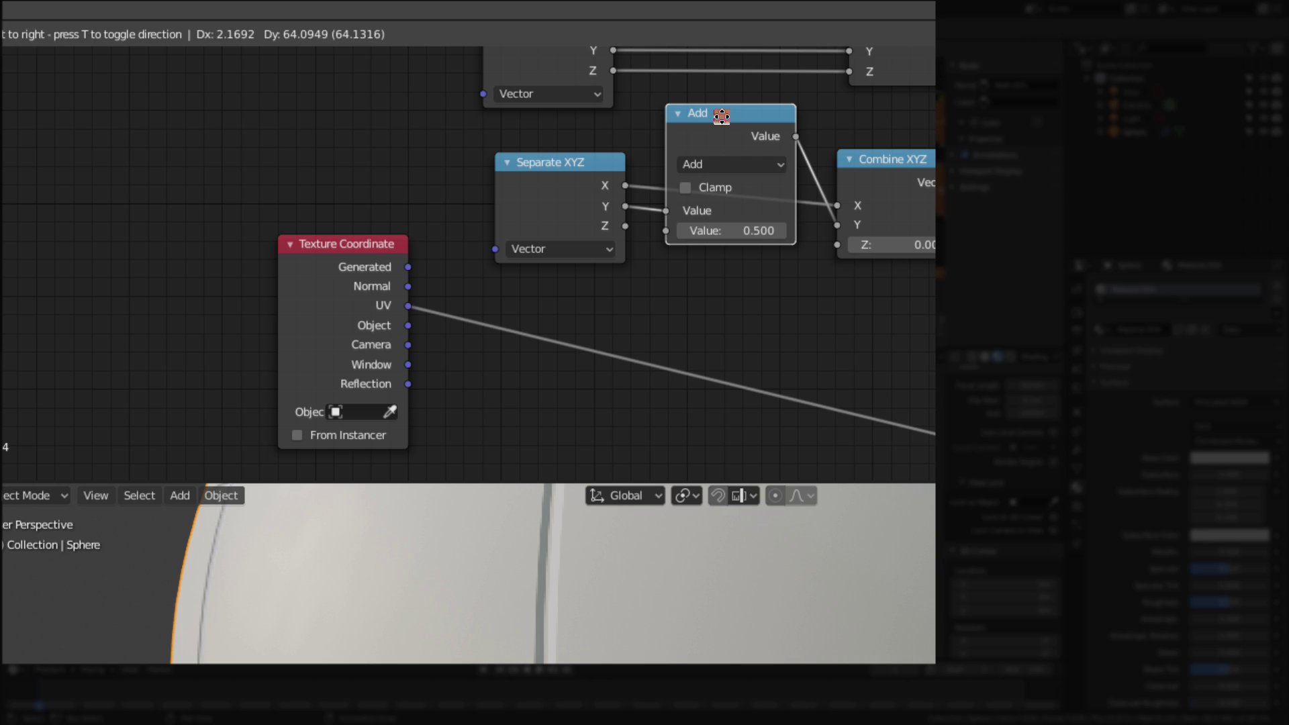
click(738, 155)
drag(628, 229, 833, 246)
Connect the Texture Coordinate's UV output to the Vector inputs of both Separate XYZ nodes.
scroll(830, 262, down, 2)
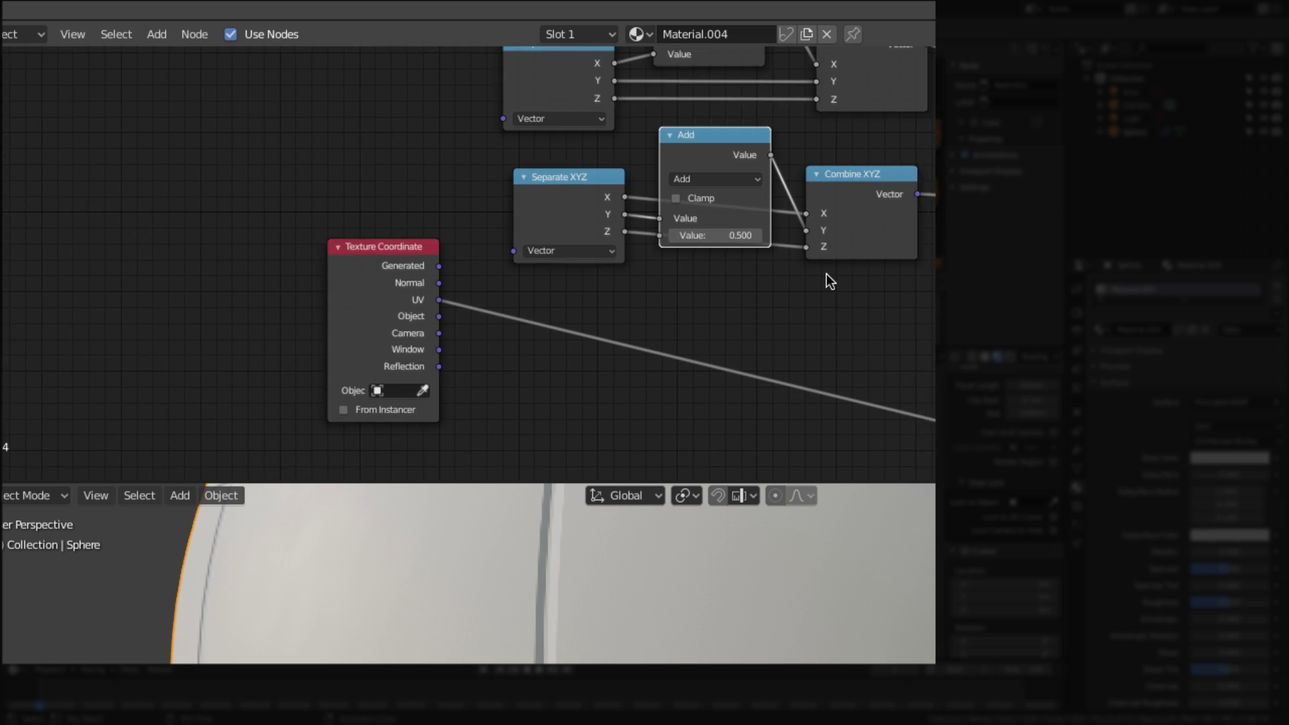
middle_drag(826, 273, 854, 340)
scroll(509, 385, up, 2)
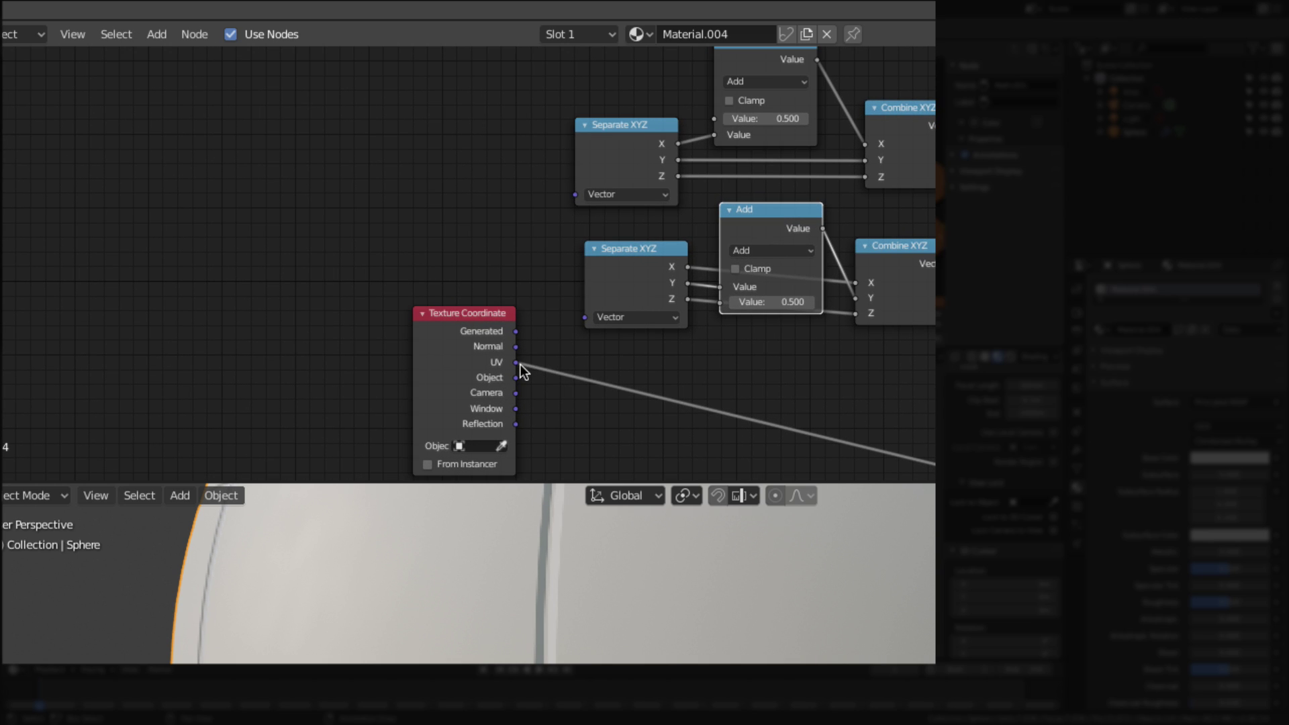
drag(517, 363, 575, 195)
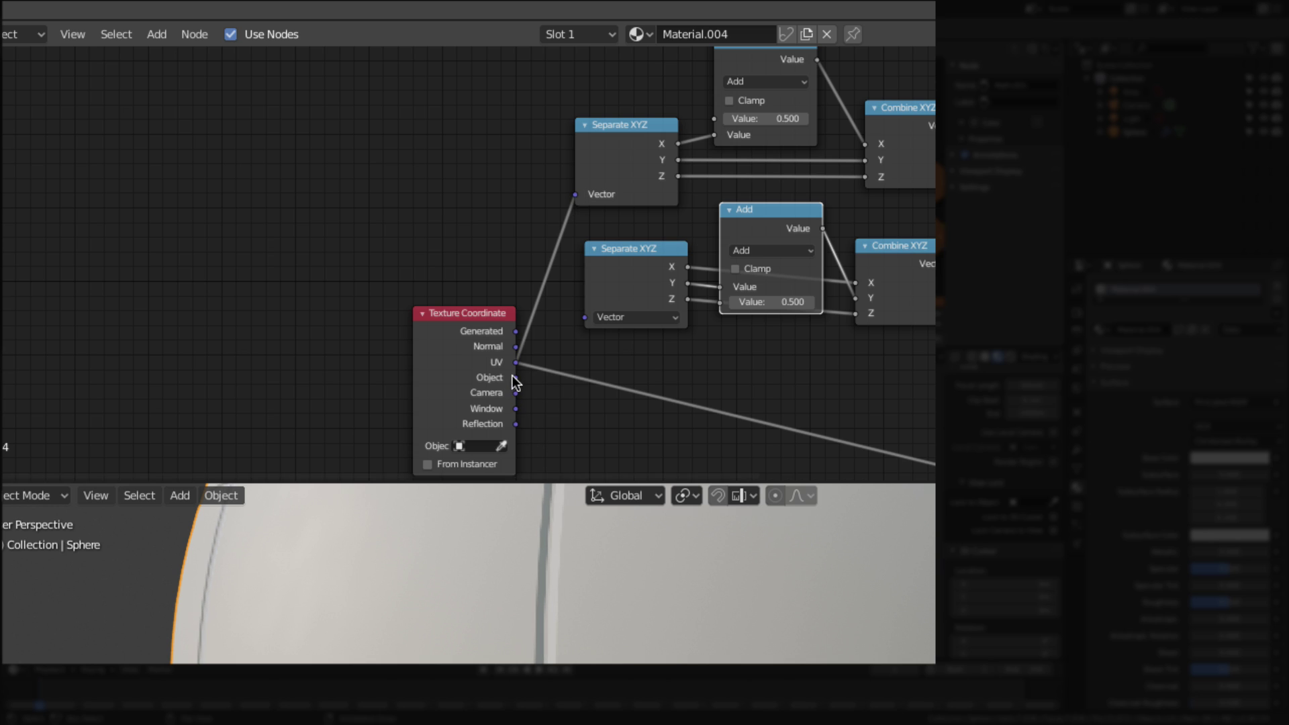
drag(516, 383, 584, 319)
Add a Combine RGB node beside the top collapsed Brick Texture, above the Bump node.
scroll(739, 357, down, 2)
middle_drag(739, 357, 376, 344)
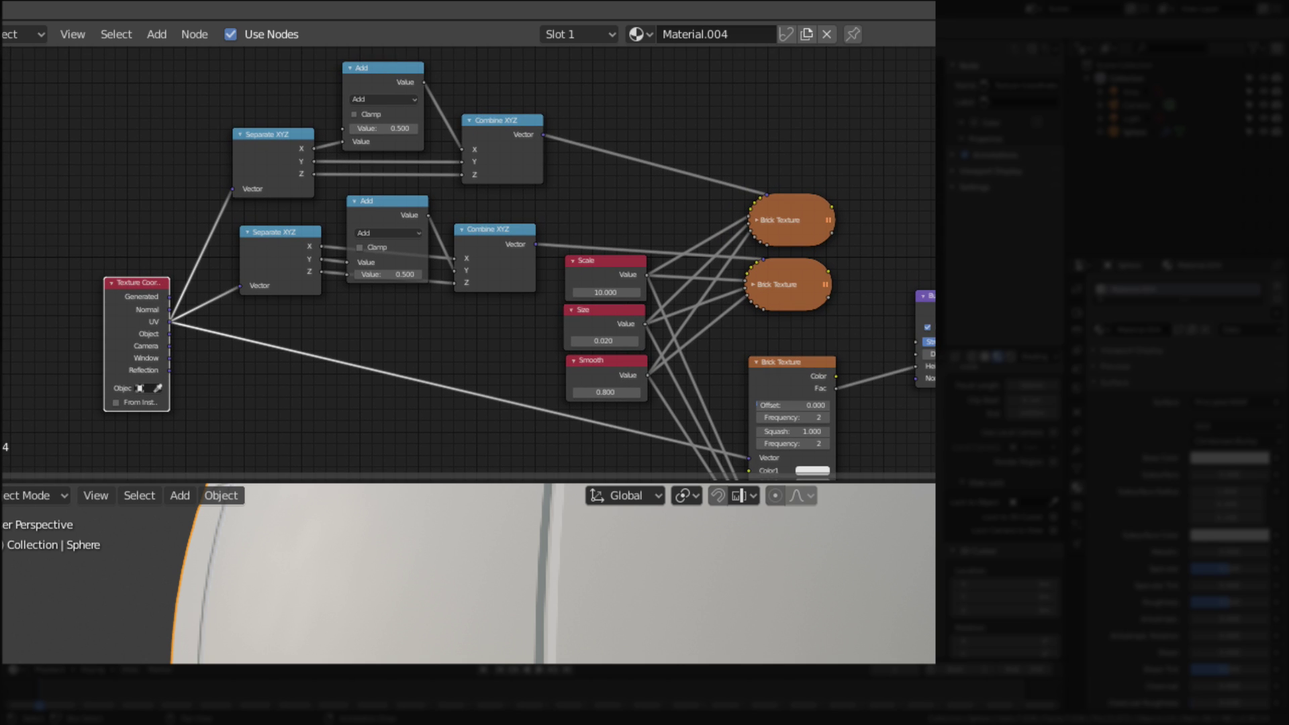
middle_drag(855, 432, 783, 432)
scroll(796, 300, up, 2)
scroll(797, 300, up, 1)
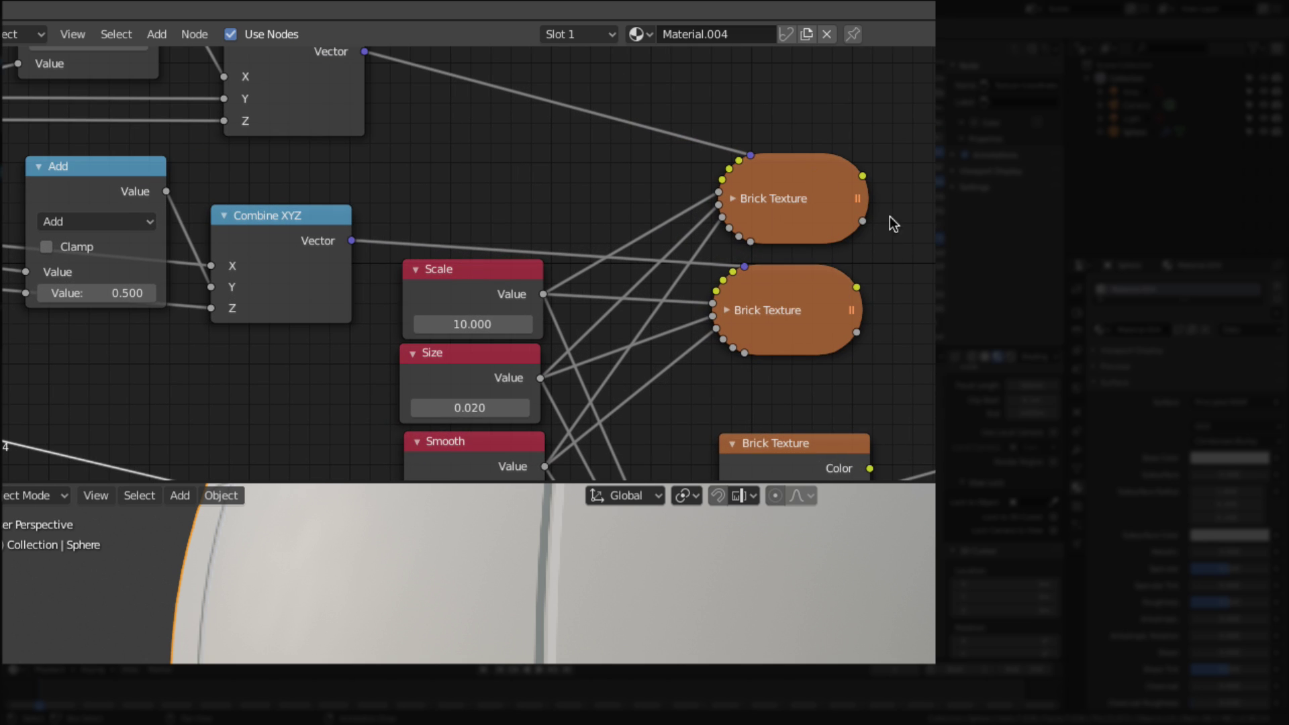
middle_drag(863, 280, 632, 266)
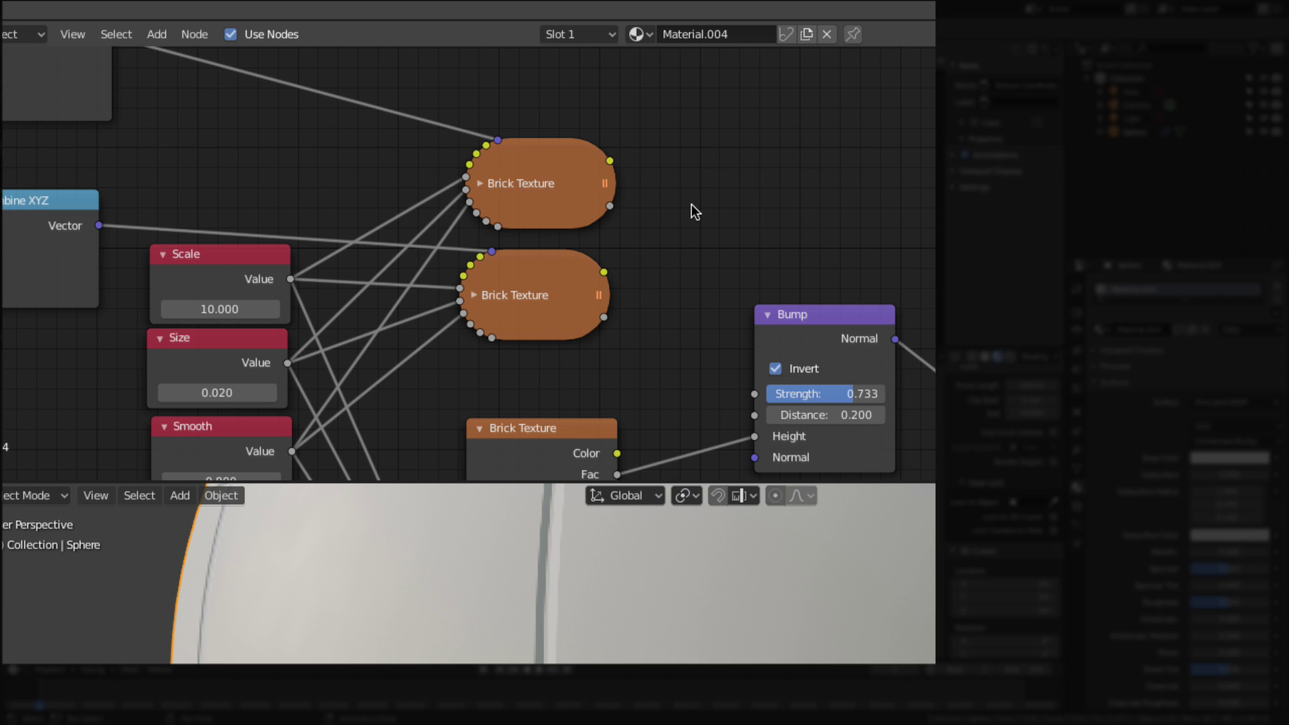
key(shift+a)
mouse_move(692, 204)
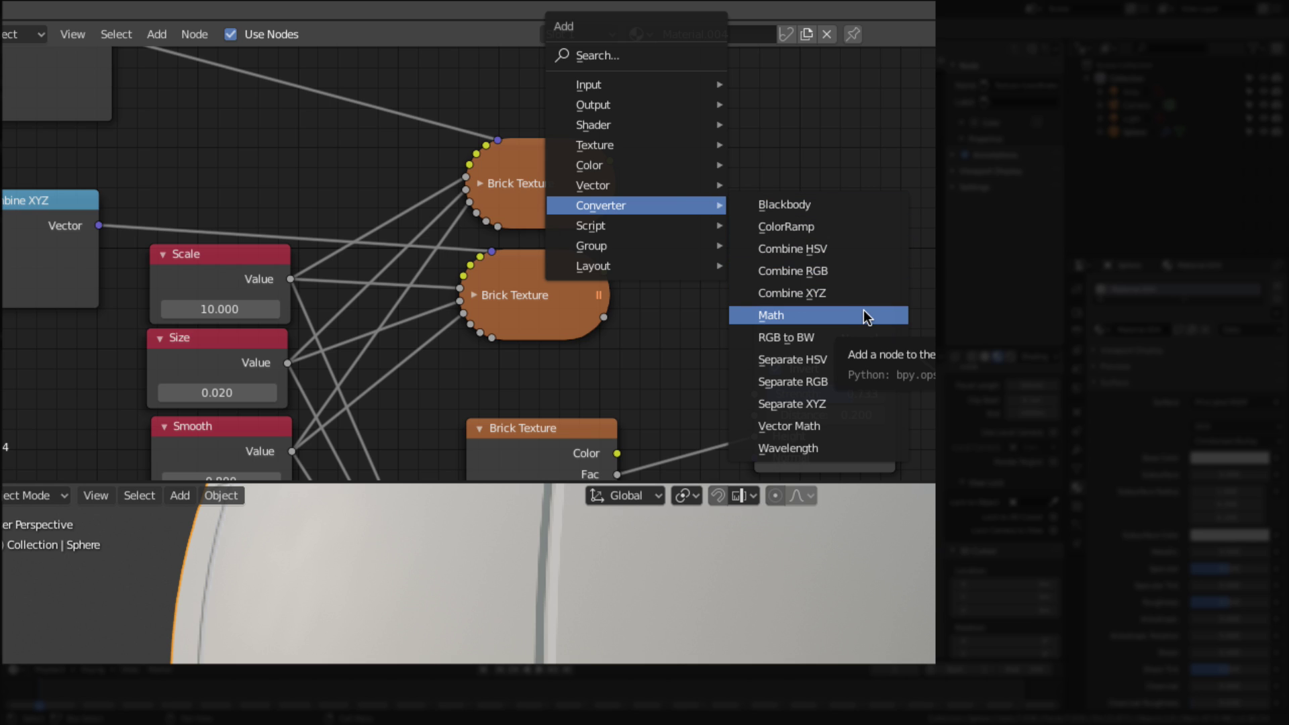
click(828, 272)
click(714, 125)
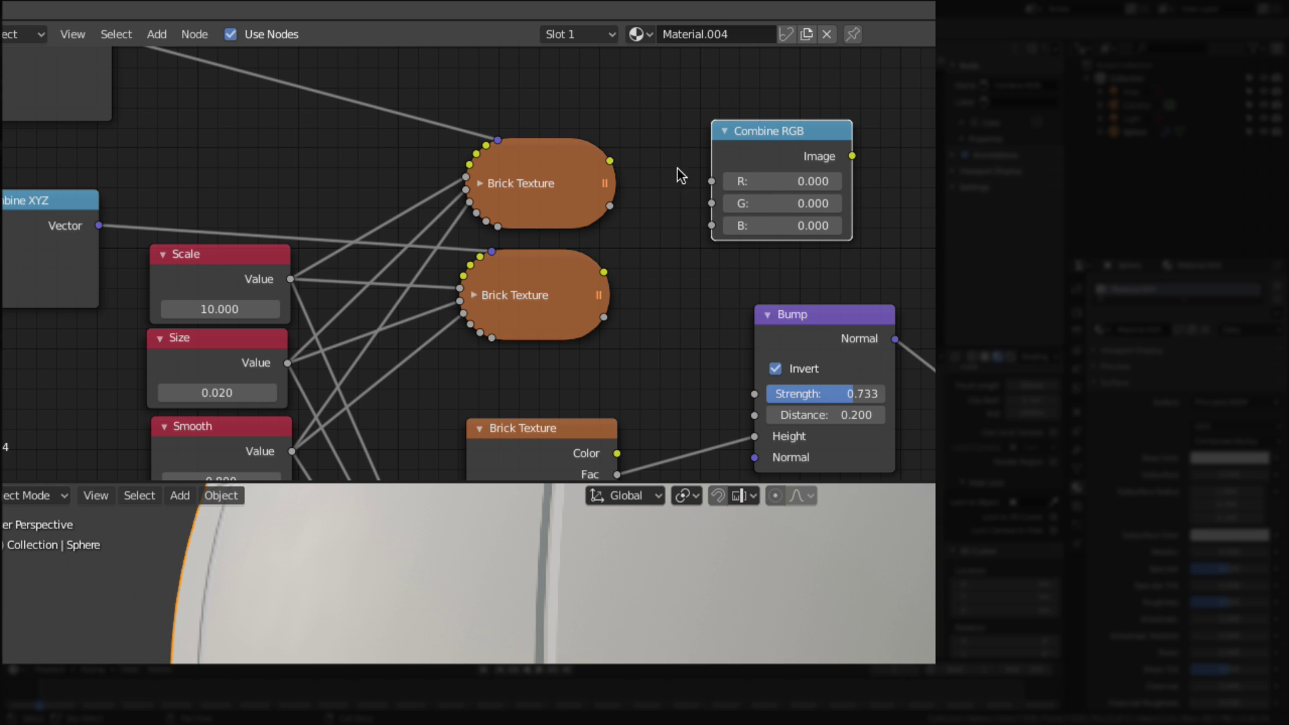
Connect the Fac outputs of the top and middle collapsed Brick Textures to Combine RGB's R and G inputs respectively.
click(612, 207)
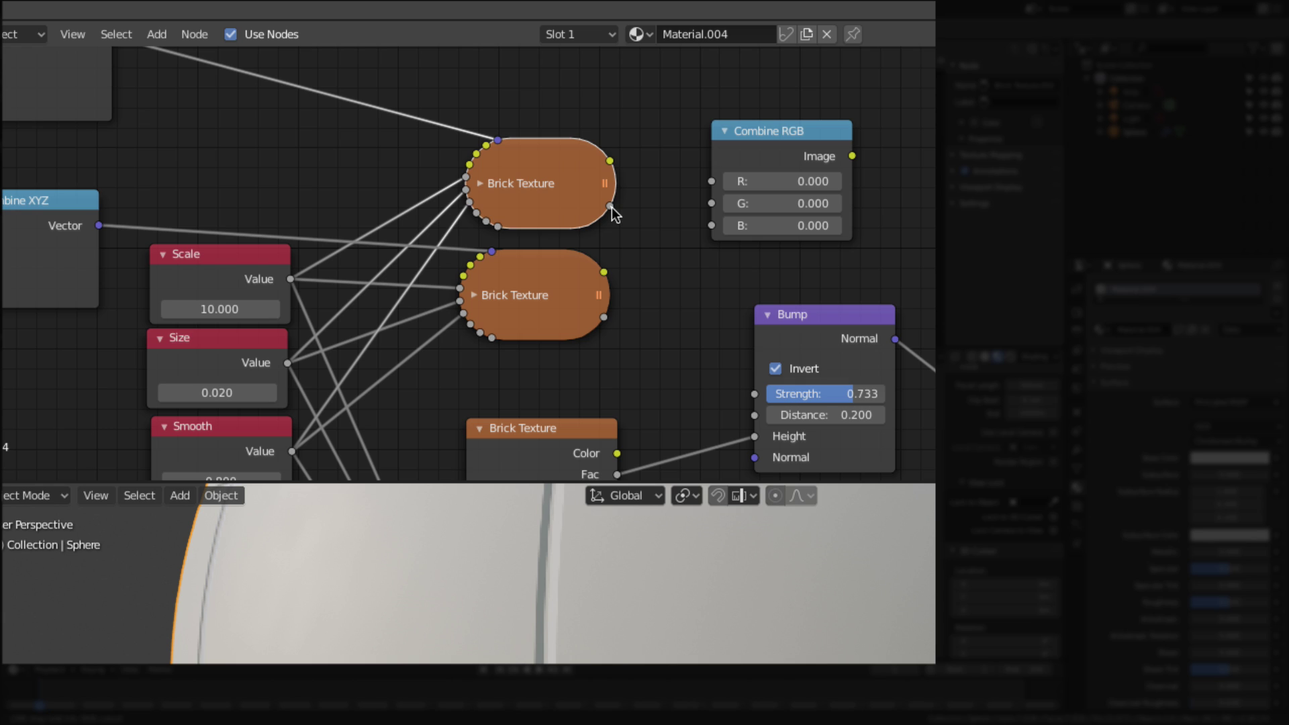
drag(610, 207, 713, 182)
drag(605, 317, 712, 204)
Set the Combine RGB node's B value to 0.5.
middle_drag(685, 365, 748, 248)
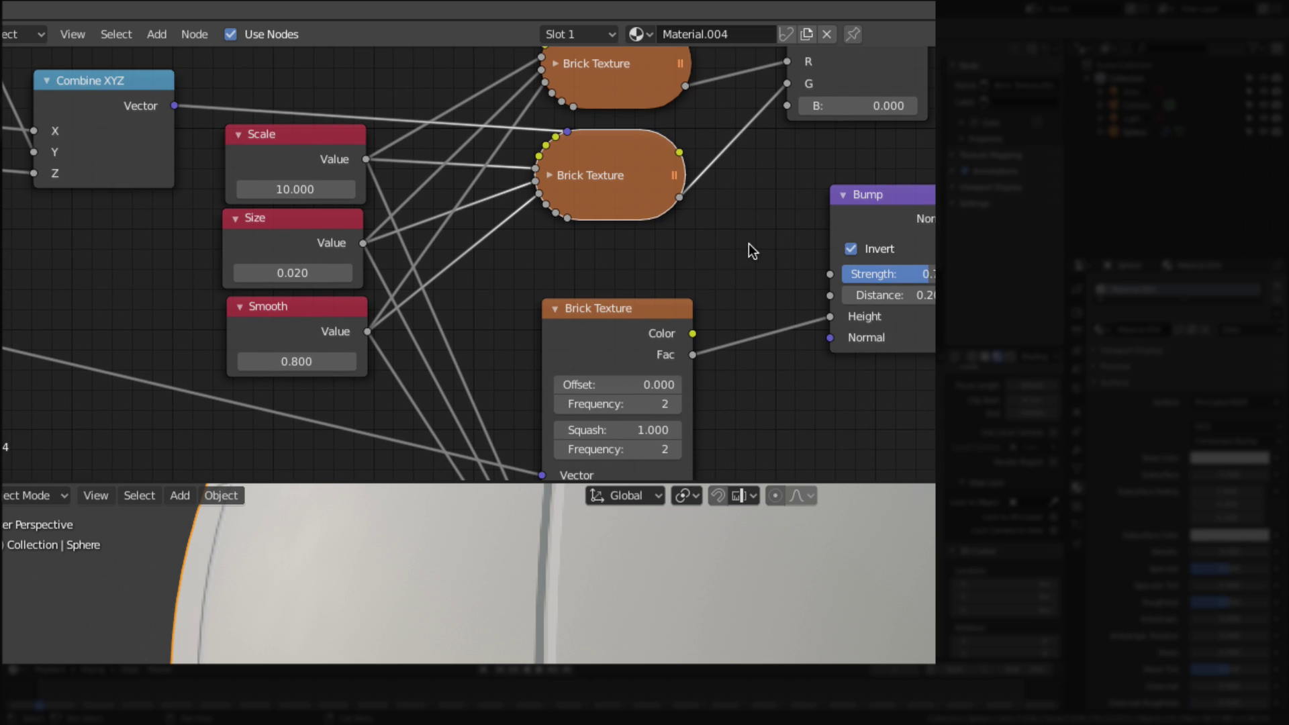
middle_drag(678, 288, 695, 352)
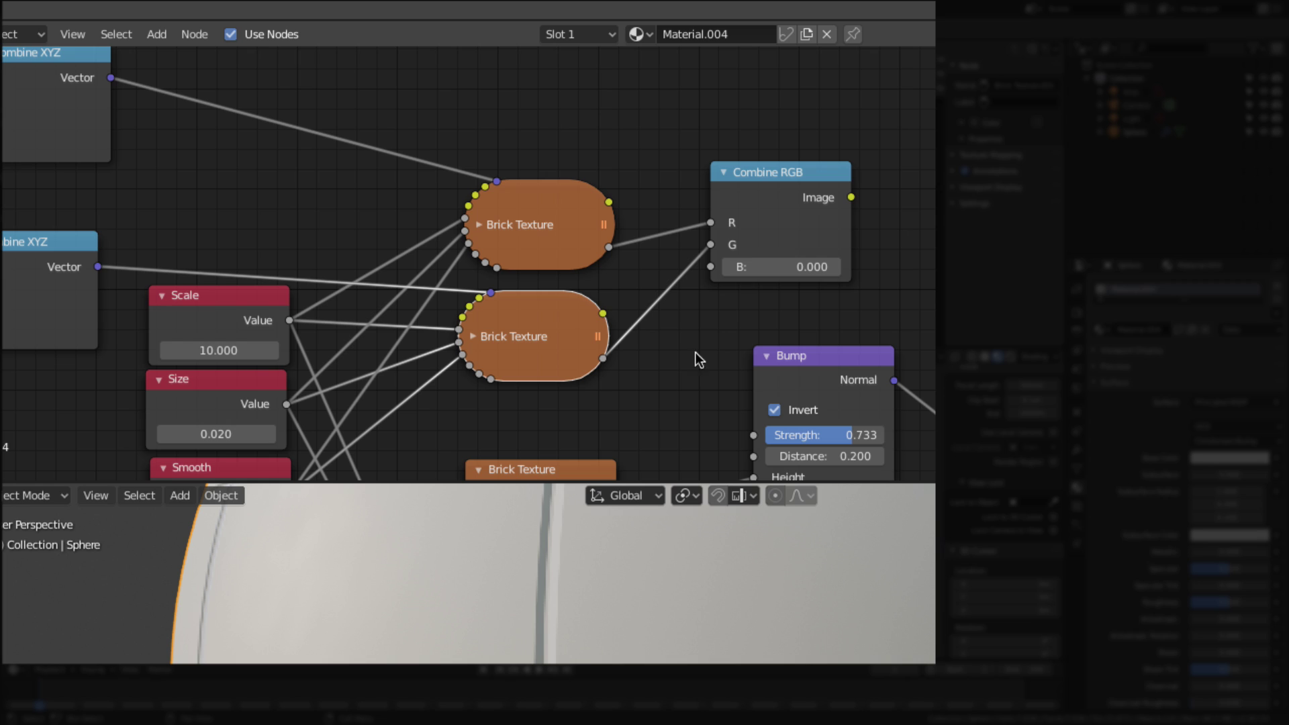
click(761, 274)
text(0.0)
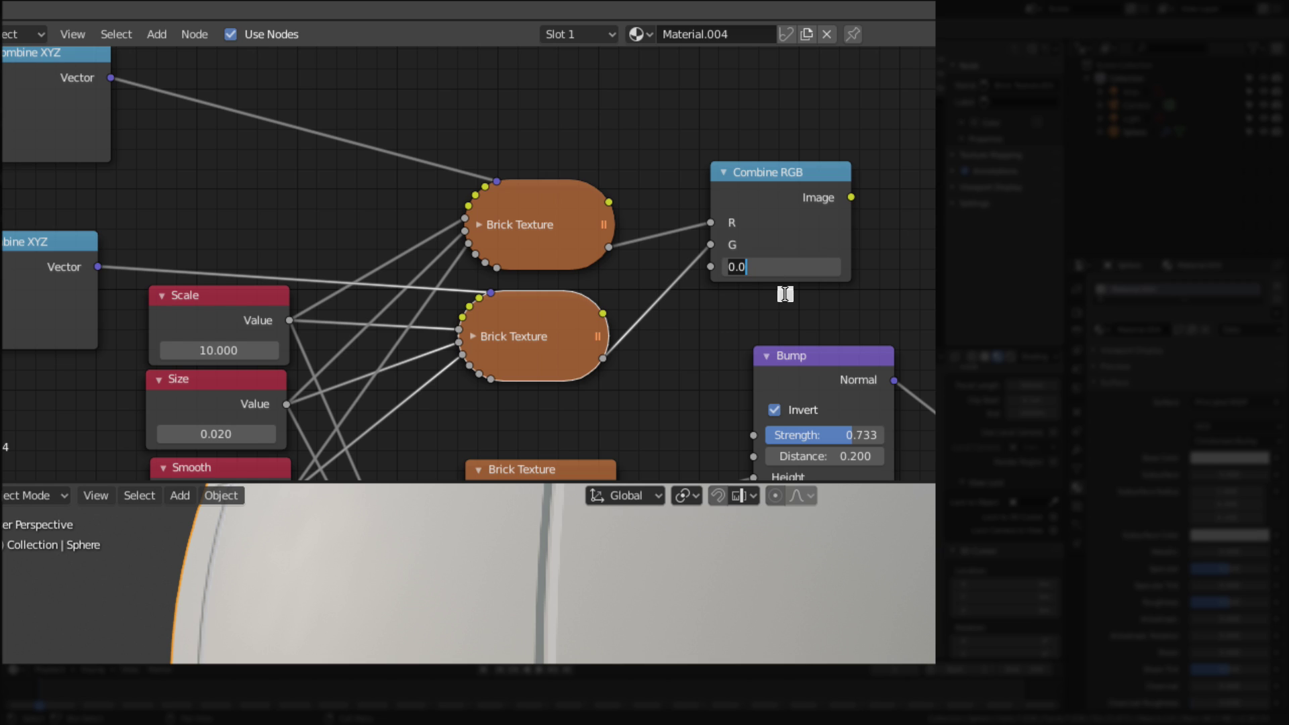
key(BackSpace)
text(5)
key(Return)
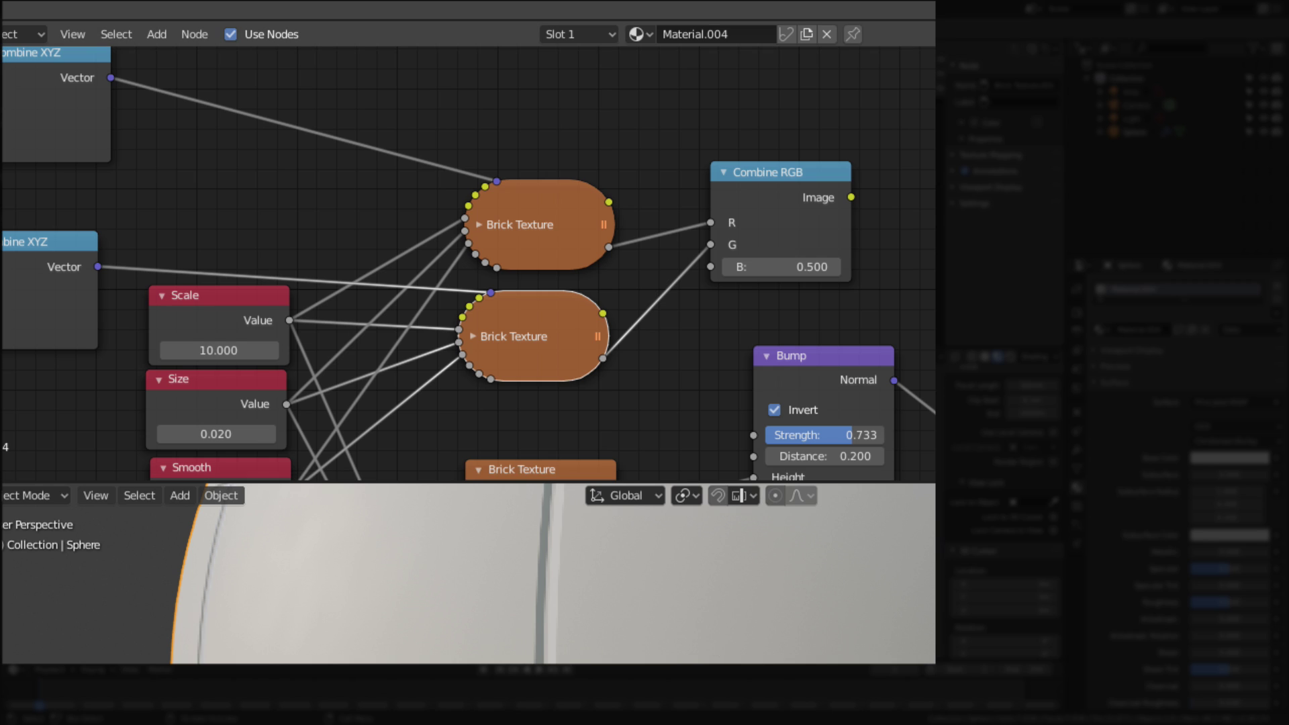
Delete the Bump node and add a Normal Map node between Combine RGB and the Principled BSDF.
click(848, 358)
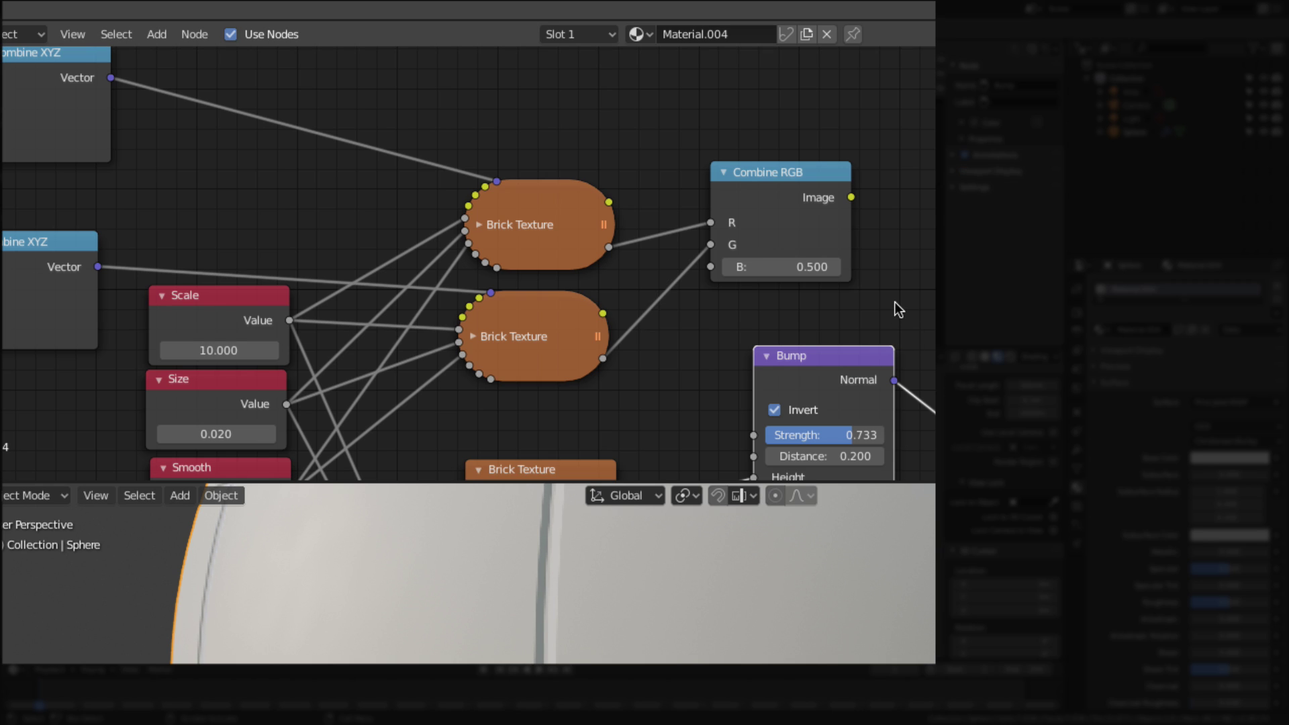
key(x)
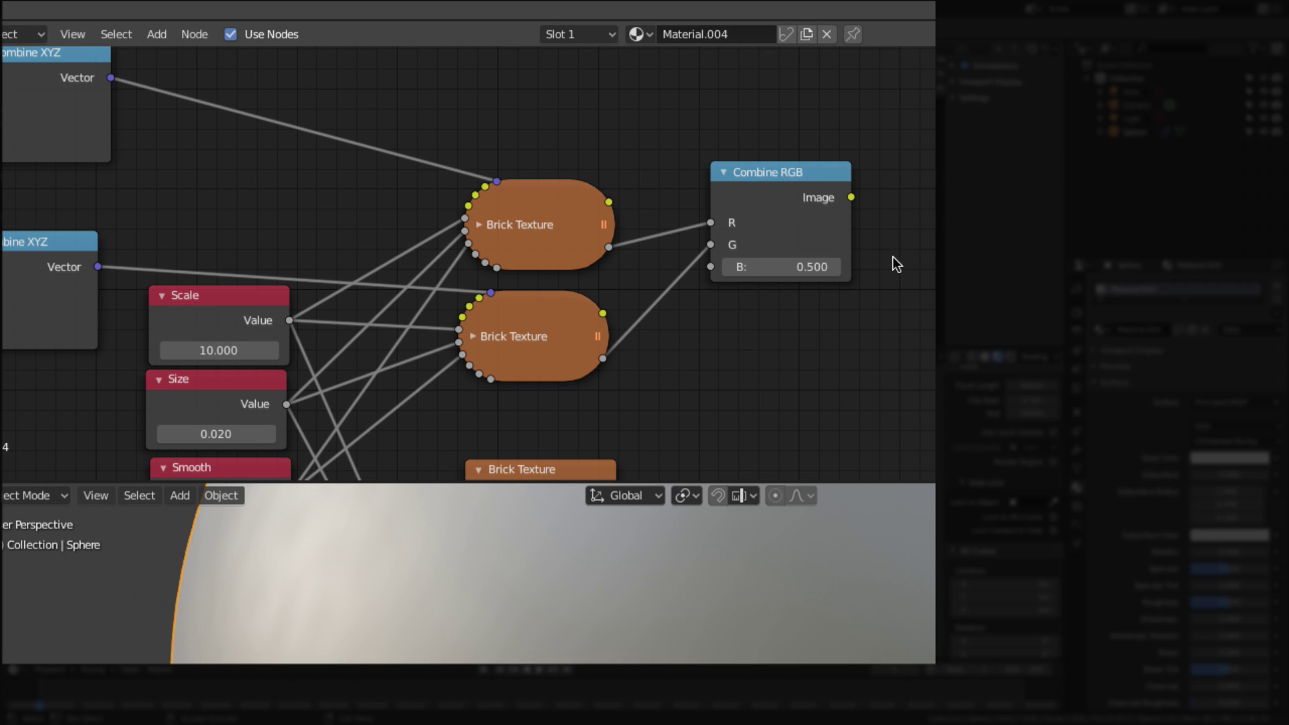
scroll(871, 325, down, 2)
middle_drag(870, 325, 873, 237)
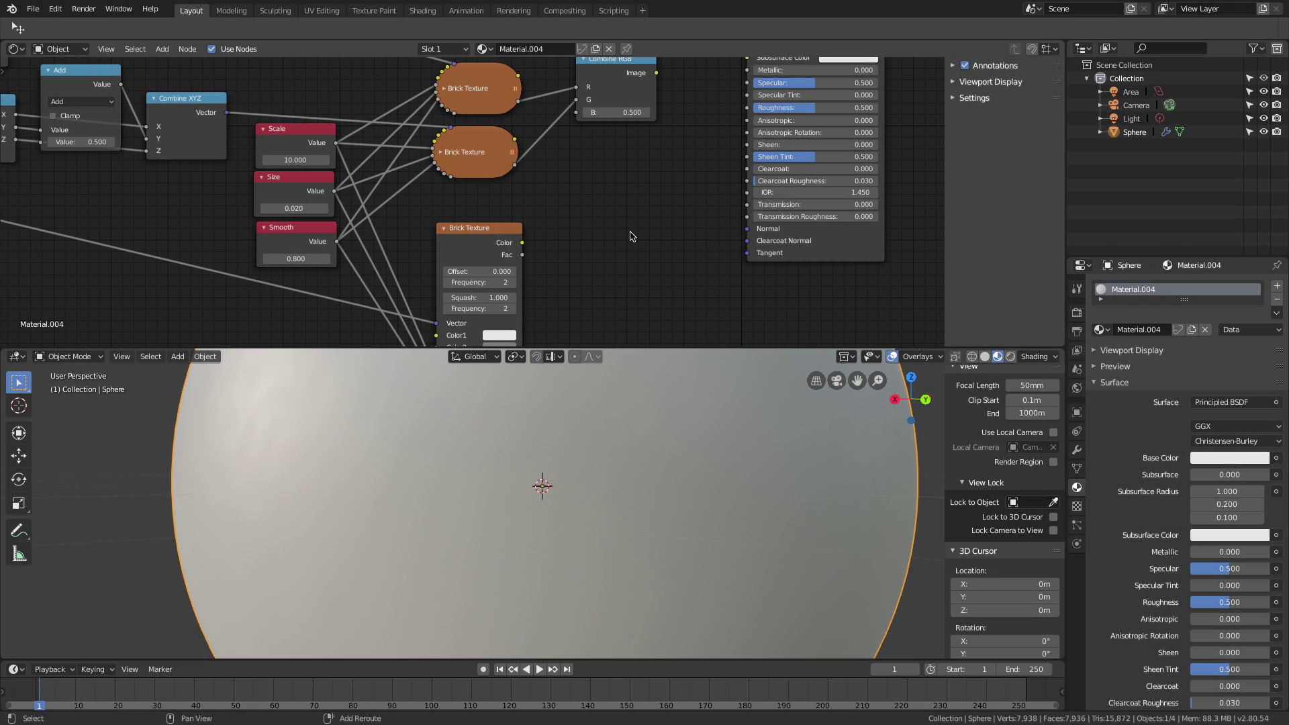
key(shift+a)
mouse_move(820, 293)
mouse_move(629, 219)
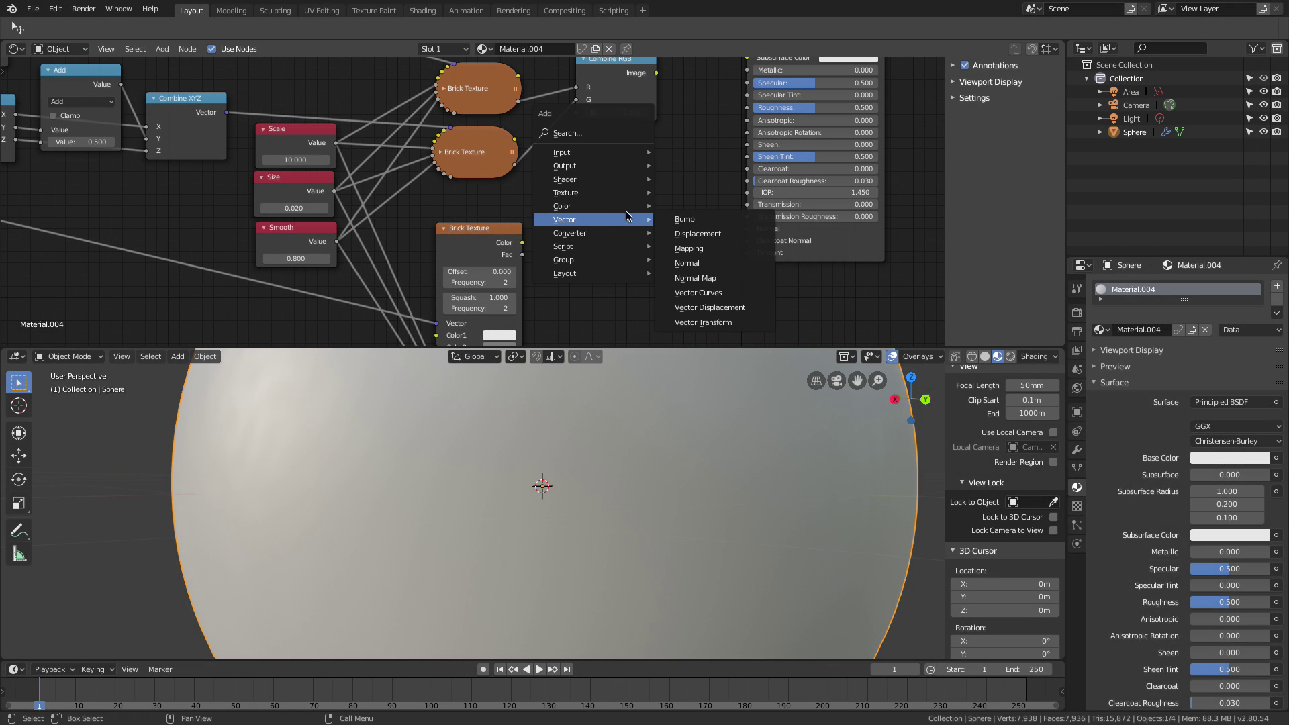
click(689, 282)
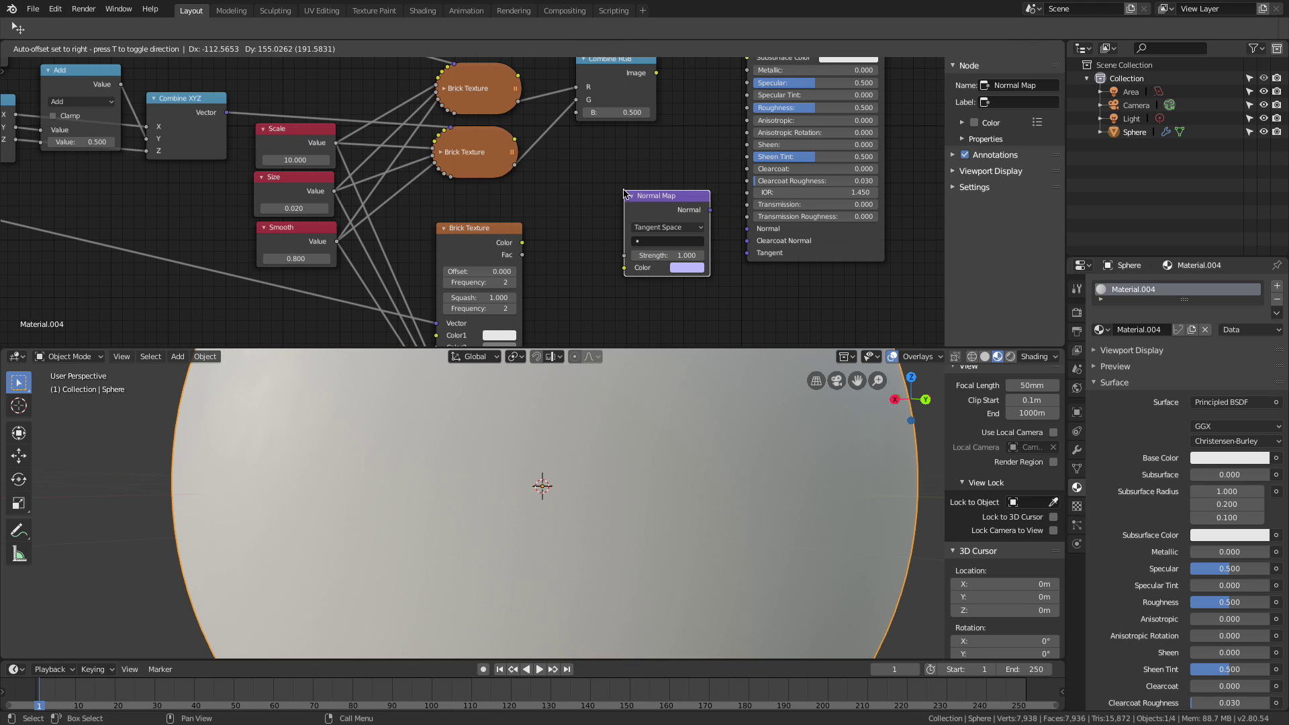
click(707, 219)
Wire the Normal Map between Combine RGB's Image output and the Principled BSDF's Normal input, with Combine RGB placed just beside it.
drag(709, 209, 746, 229)
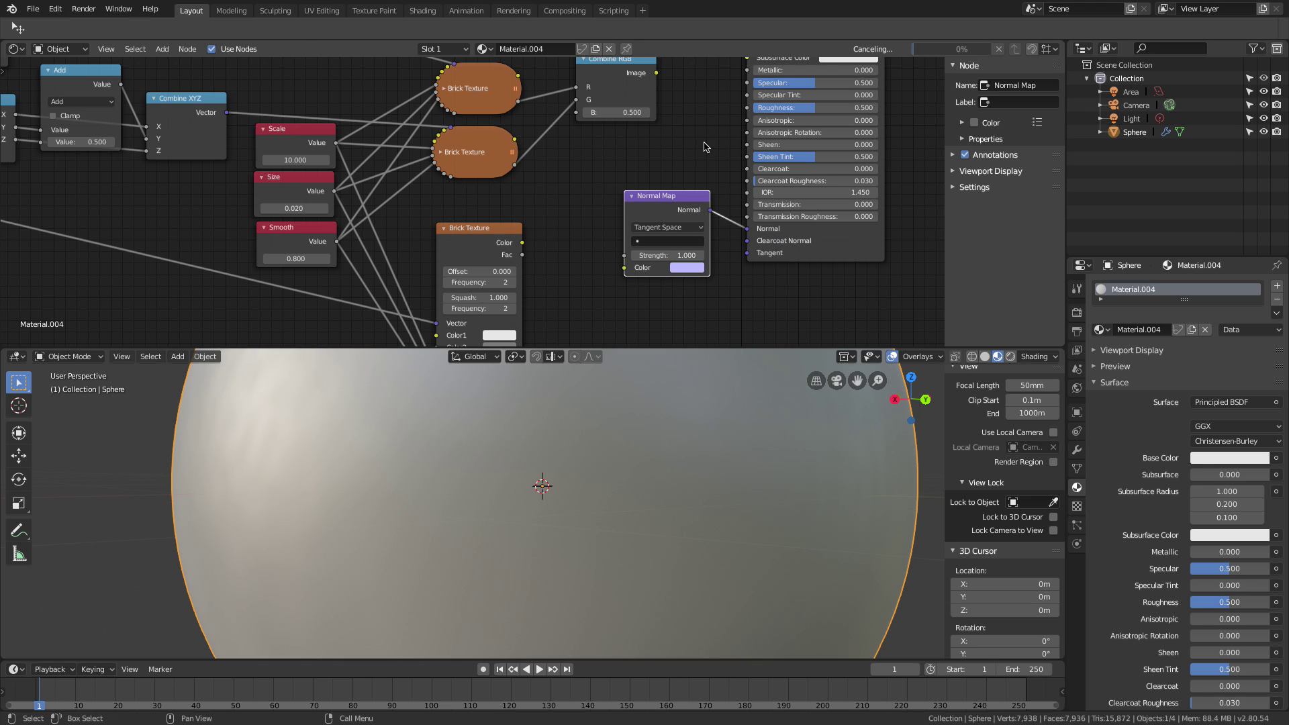
drag(656, 74, 626, 268)
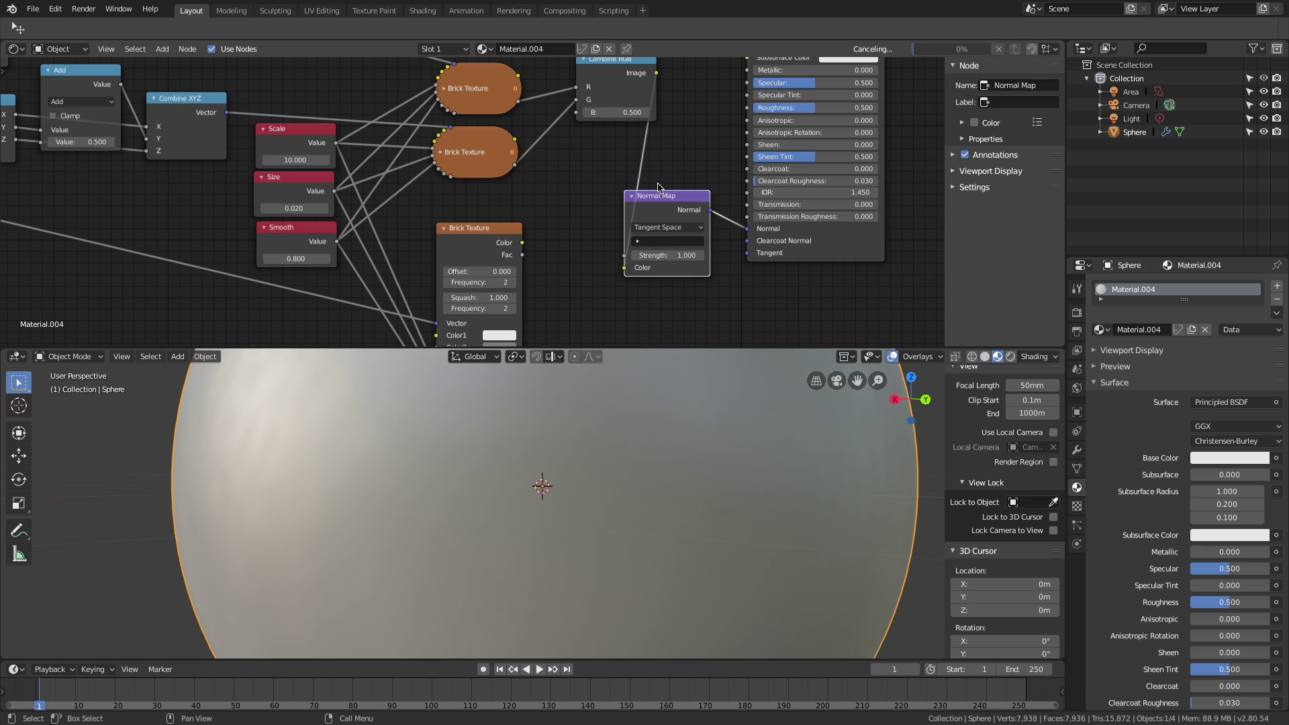
middle_drag(671, 164, 737, 181)
drag(669, 84, 632, 158)
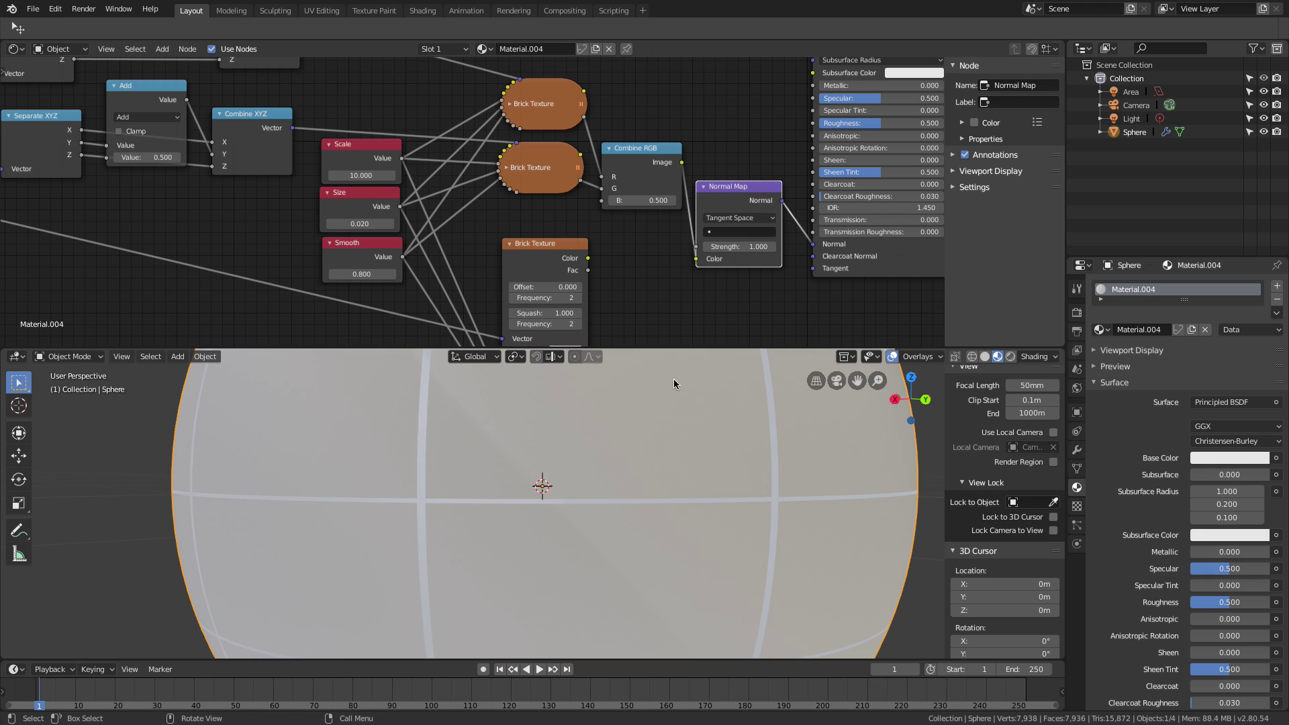
Set the value of the upper Add node, which offsets the X coordinate, to 0.0005.
mouse_move(691, 276)
middle_down()
mouse_move(753, 274)
mouse_move(683, 259)
middle_up()
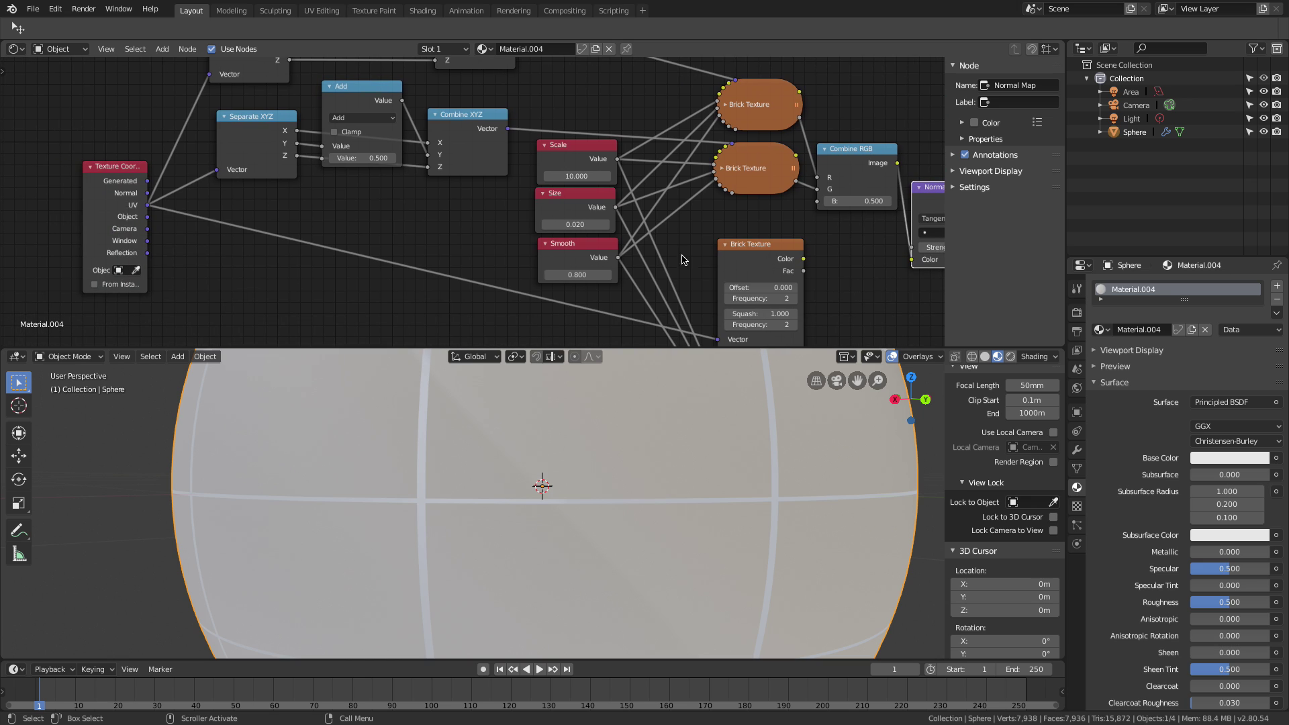
middle_drag(262, 205, 403, 245)
scroll(313, 294, up, 1)
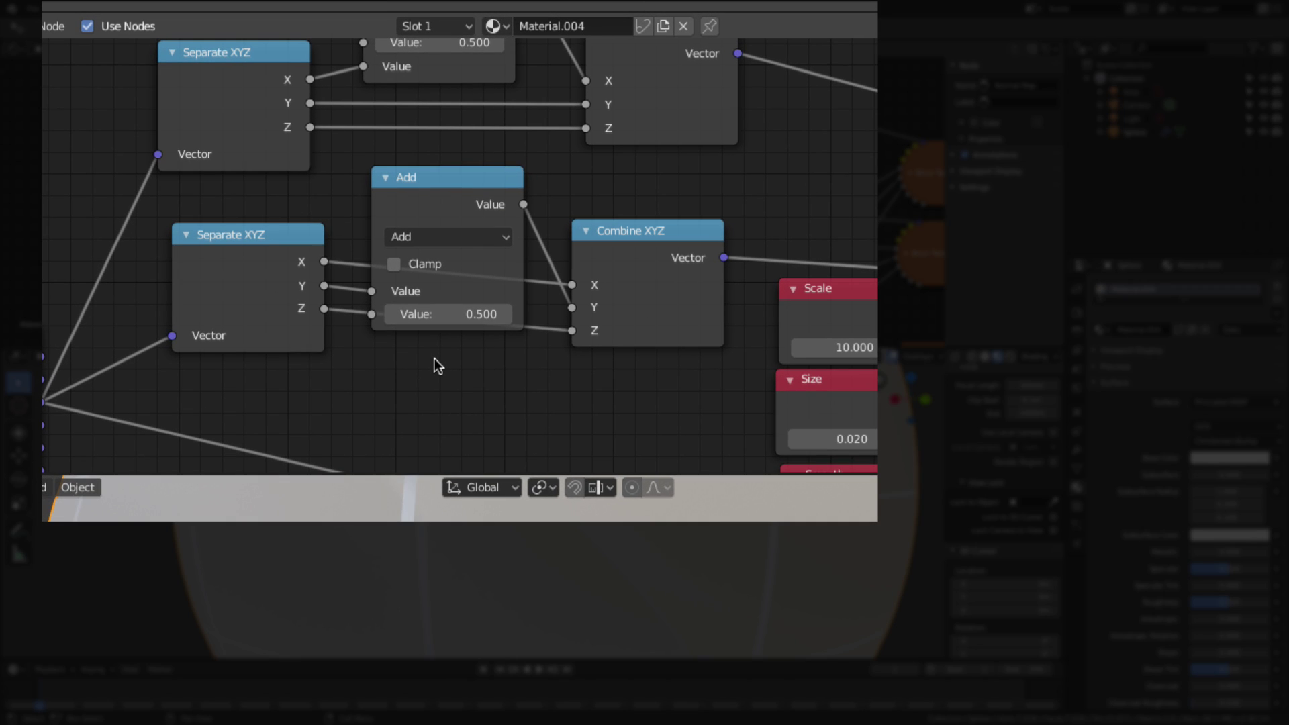
middle_drag(434, 366, 513, 285)
middle_drag(495, 130, 297, 181)
click(503, 195)
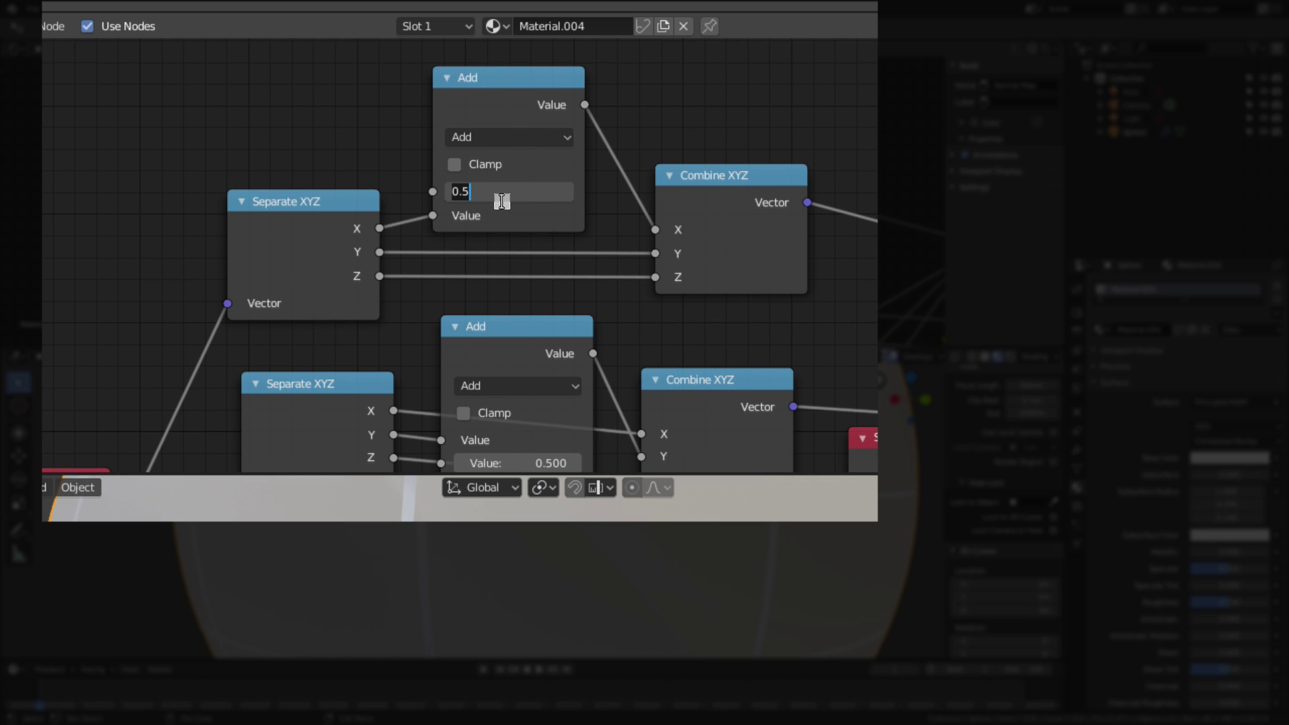
text(0.0005)
key(Return)
Set the value of the lower Add node, which offsets the Y coordinate, to 0.001.
middle_drag(509, 295, 487, 113)
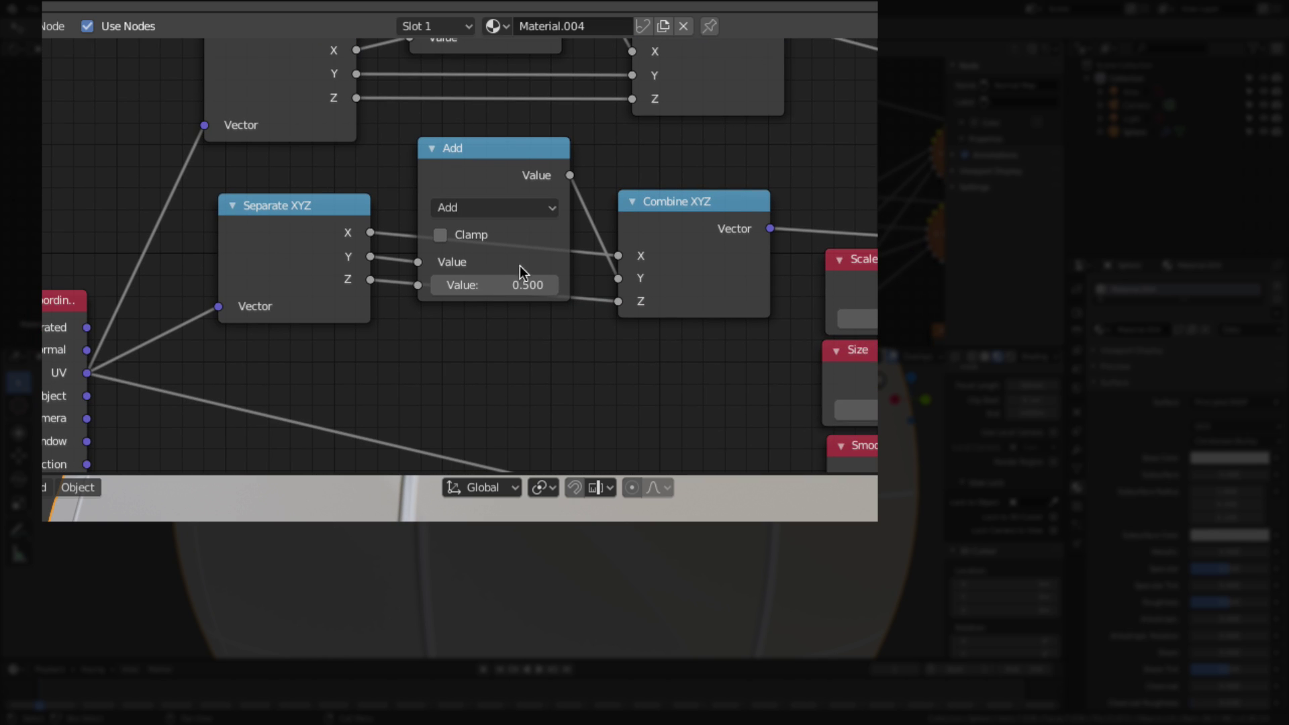
click(514, 286)
key(BackSpace)
text(1)
key(Return)
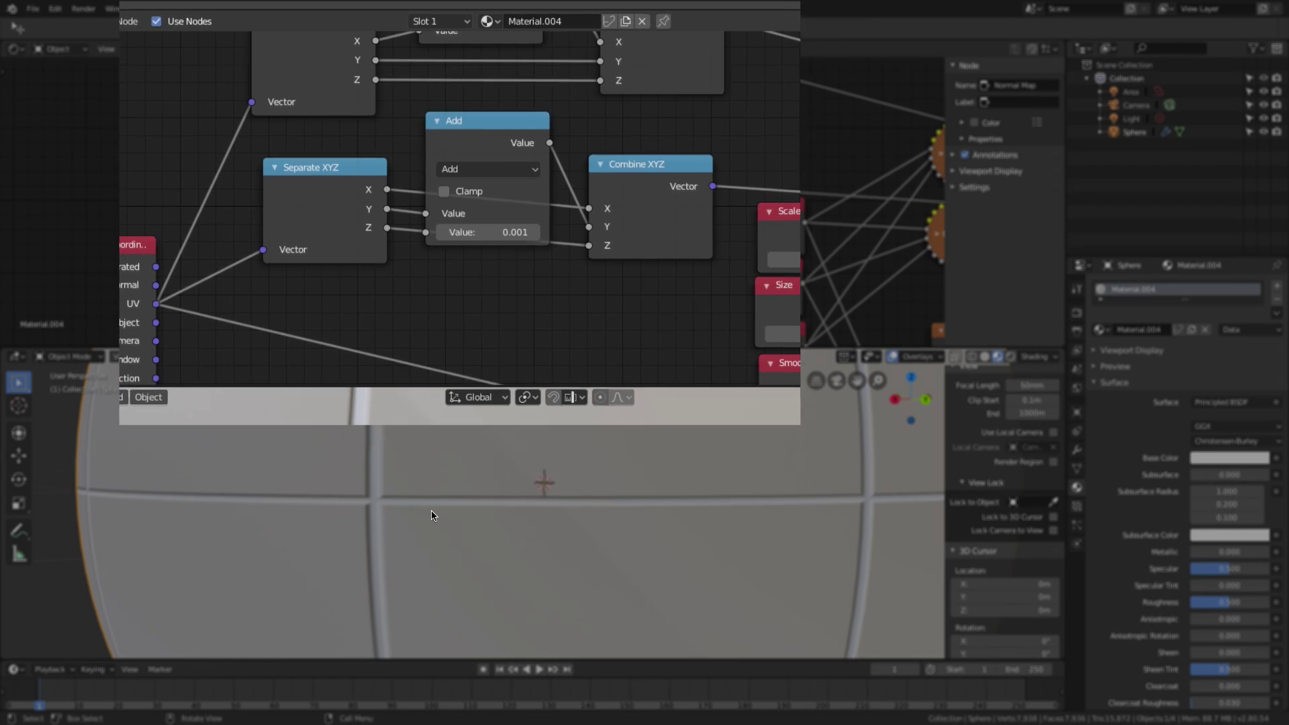
Lower the Normal Map node's Strength to 0.6.
scroll(483, 286, down, 2)
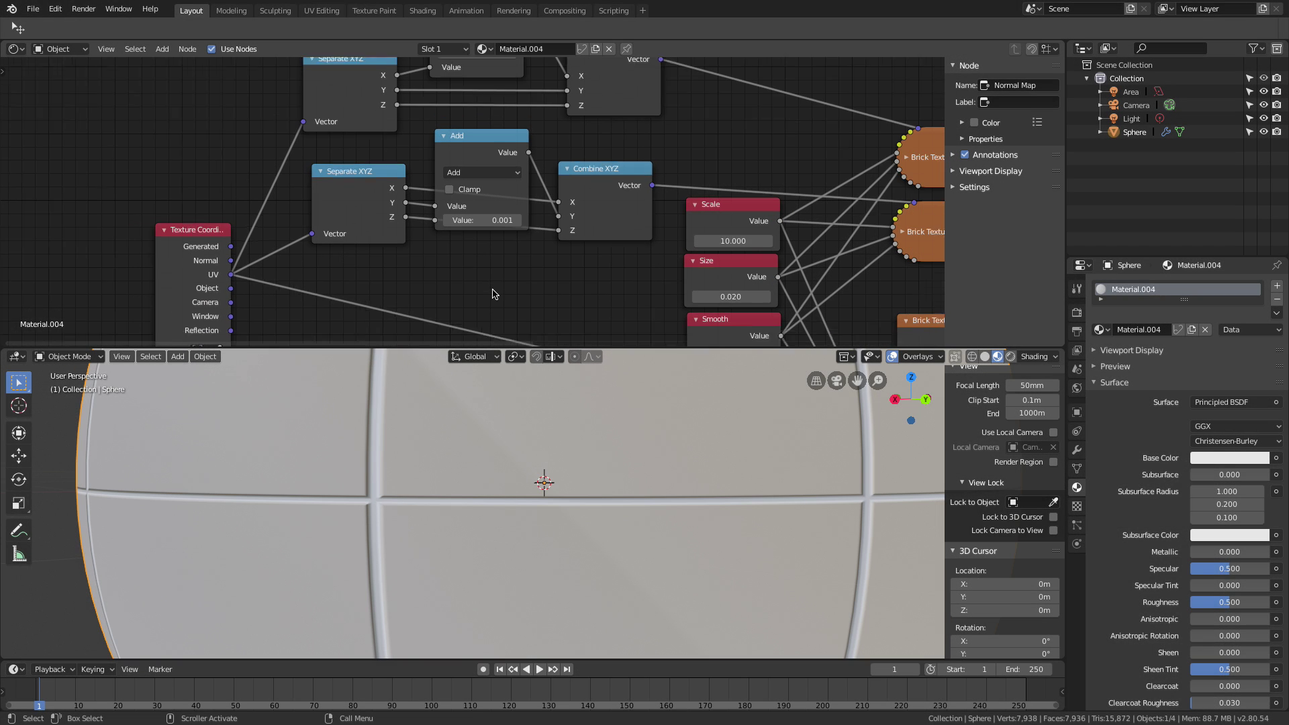
middle_drag(483, 286, 158, 215)
scroll(707, 274, up, 1)
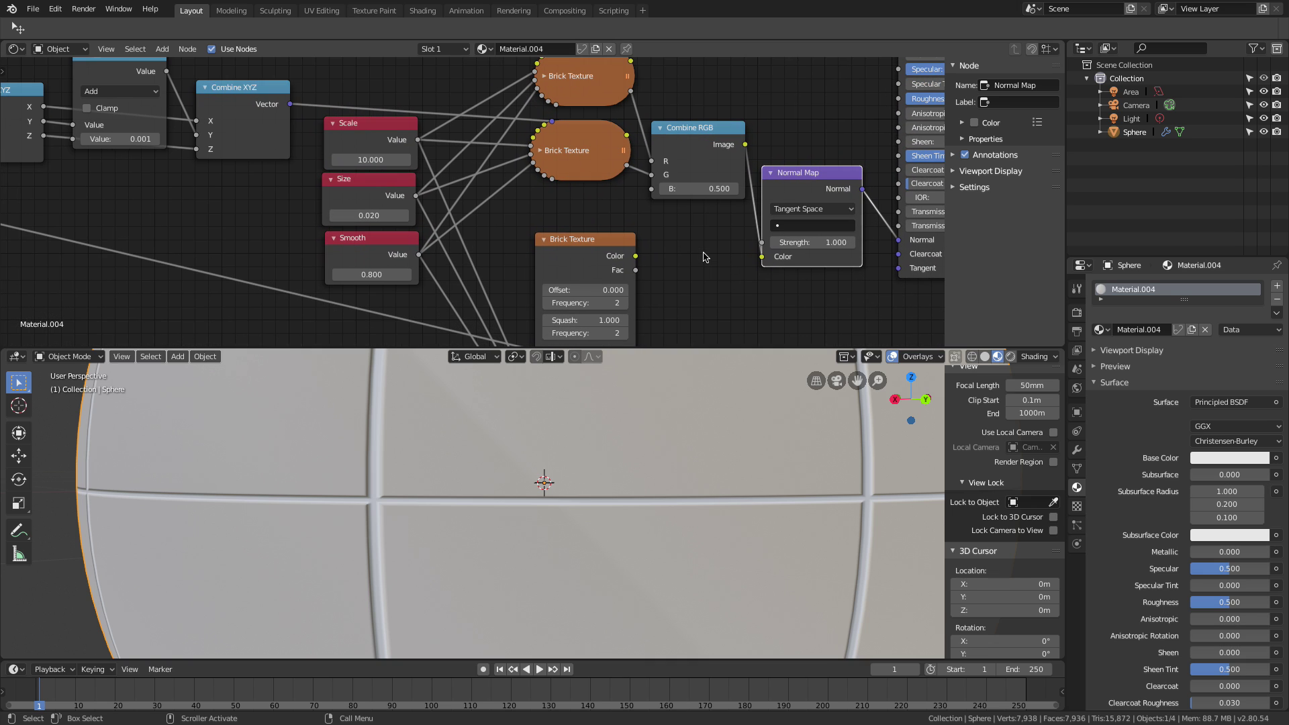
middle_drag(706, 274, 643, 263)
scroll(642, 263, up, 1)
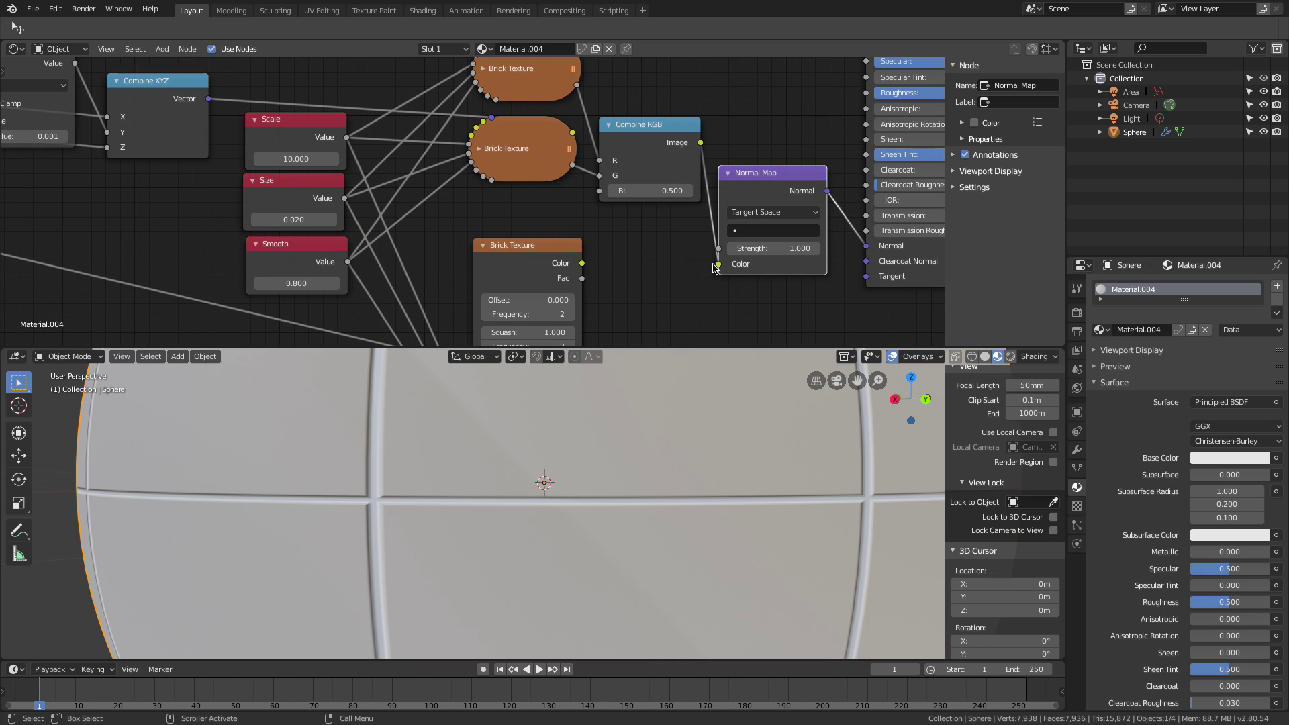
drag(755, 250, 725, 250)
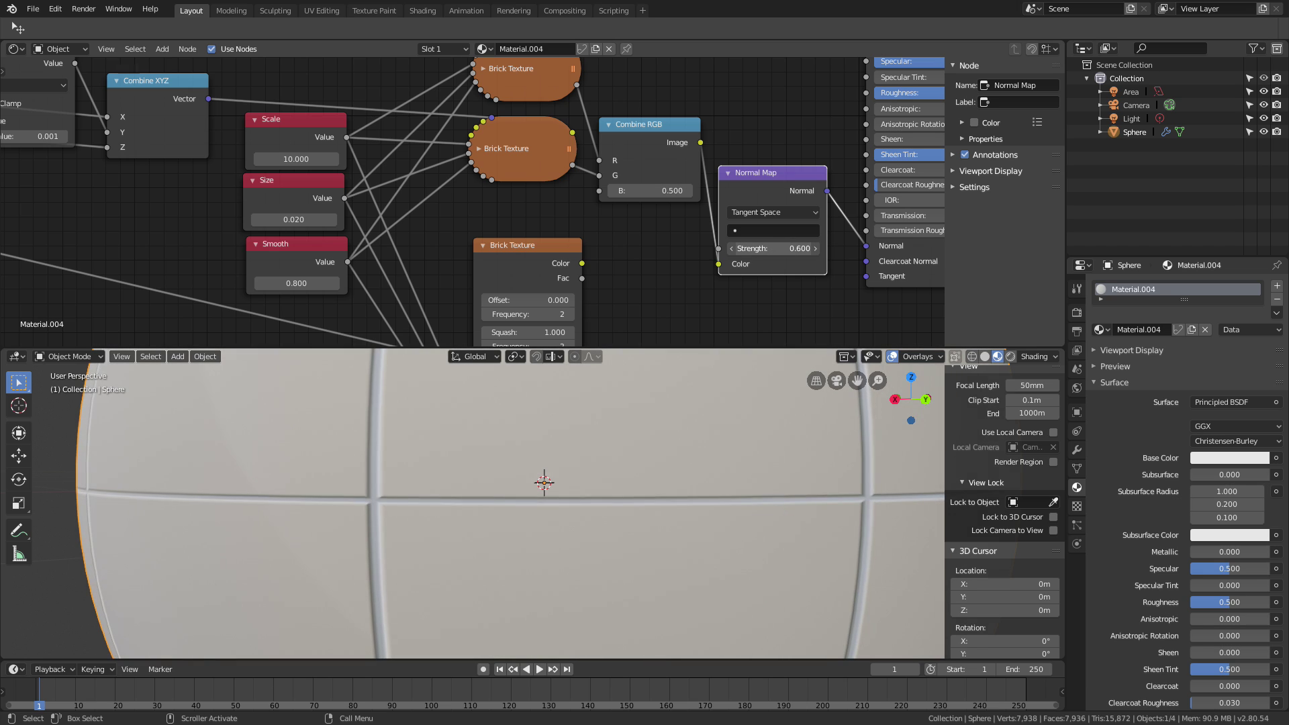
scroll(728, 204, up, 2)
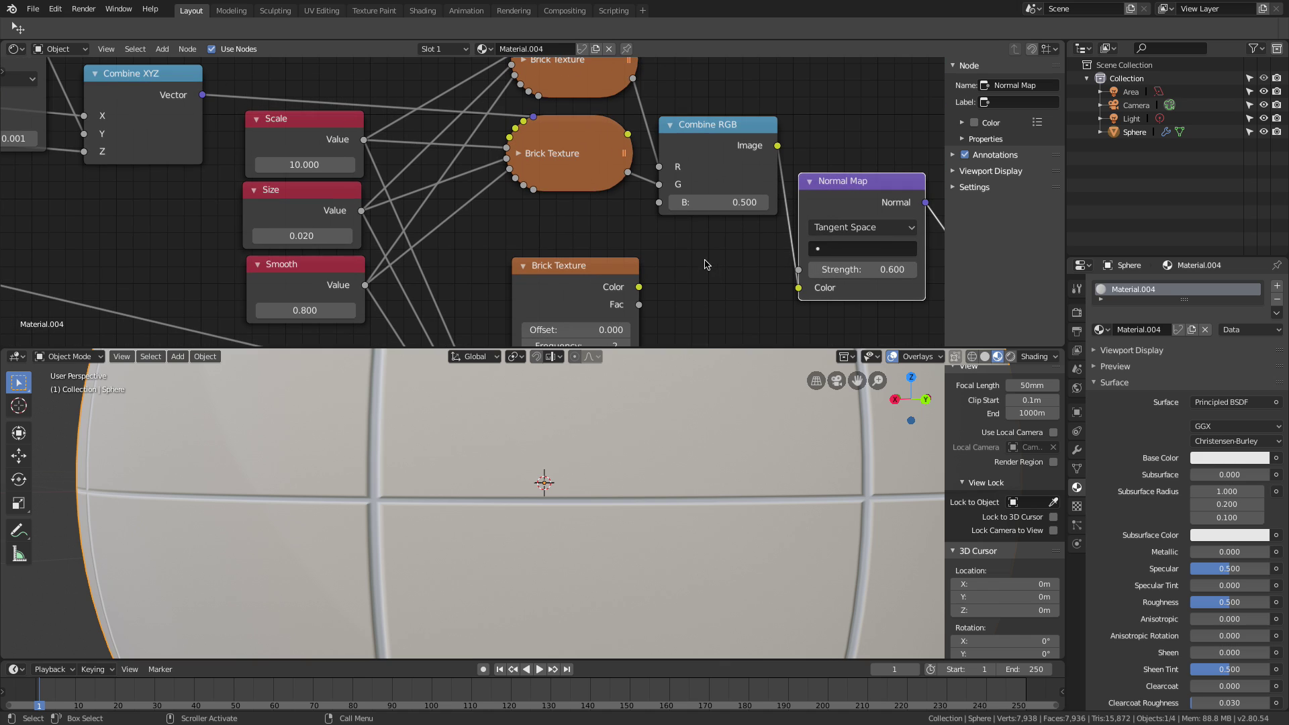
mouse_move(722, 203)
mouse_down()
mouse_move(769, 203)
mouse_move(723, 203)
mouse_up()
scroll(419, 287, down, 2)
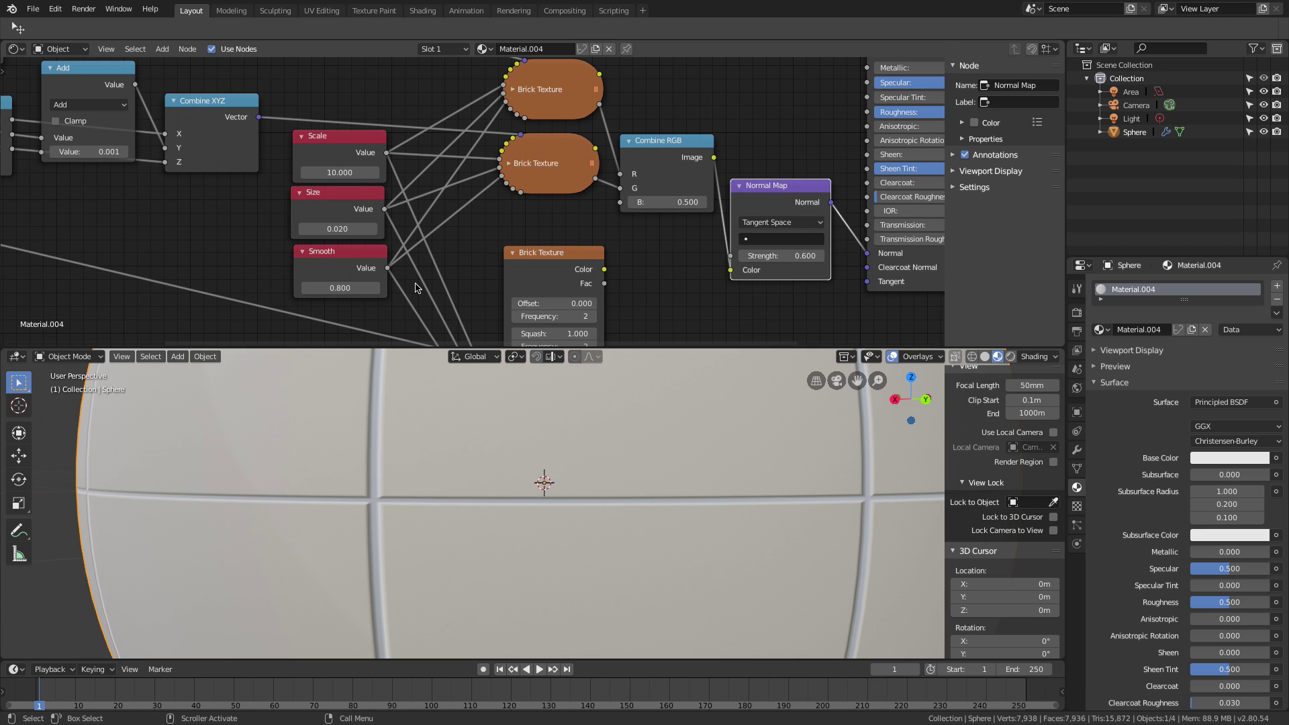
Add a Math node in the empty area below the lower Separate XYZ node, beside the Texture Coordinate node.
middle_drag(313, 272, 850, 247)
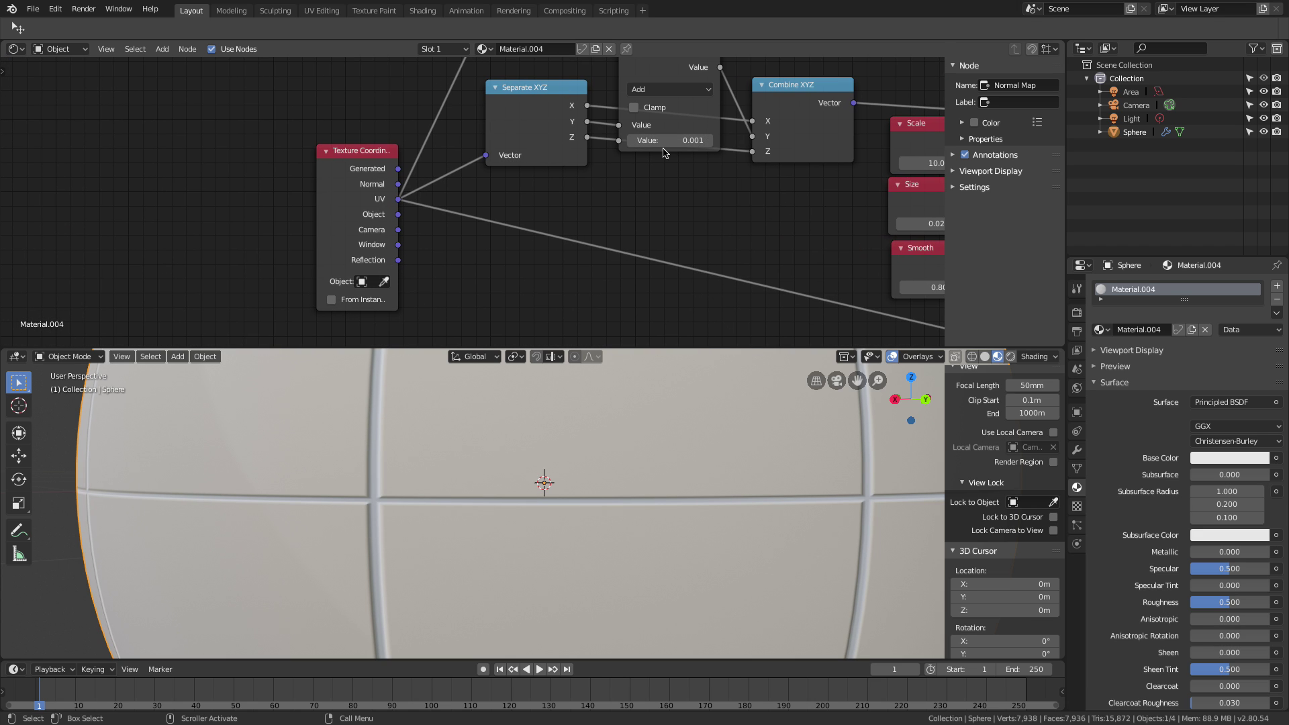
mouse_move(678, 167)
middle_down()
mouse_move(694, 302)
mouse_move(674, 346)
mouse_move(703, 158)
mouse_move(692, 148)
middle_up()
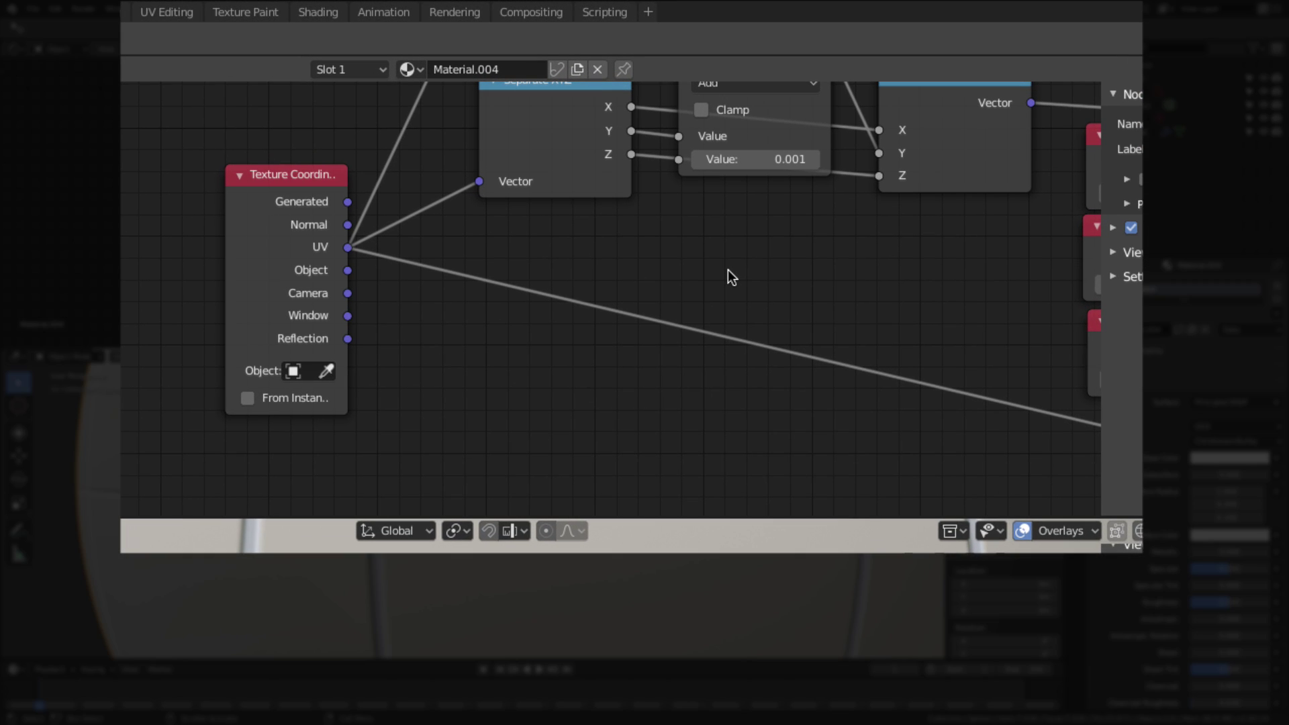
key(shift+a)
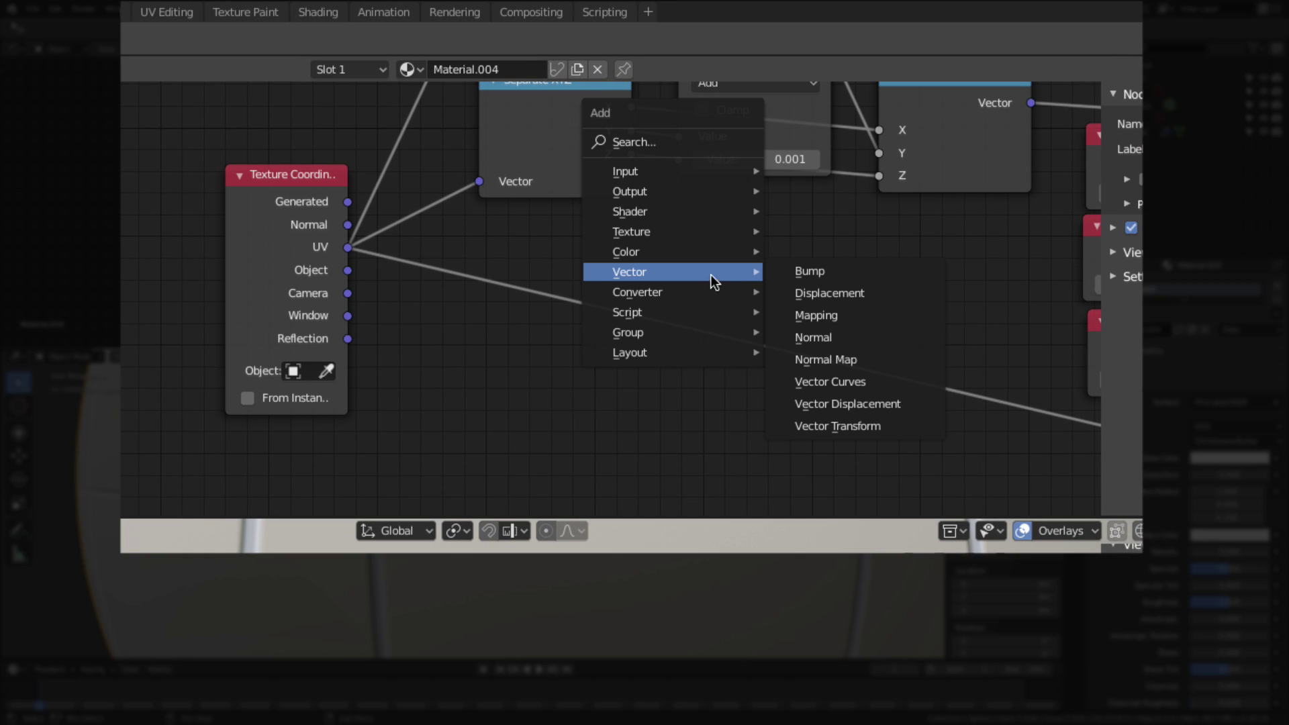
mouse_move(689, 294)
click(823, 401)
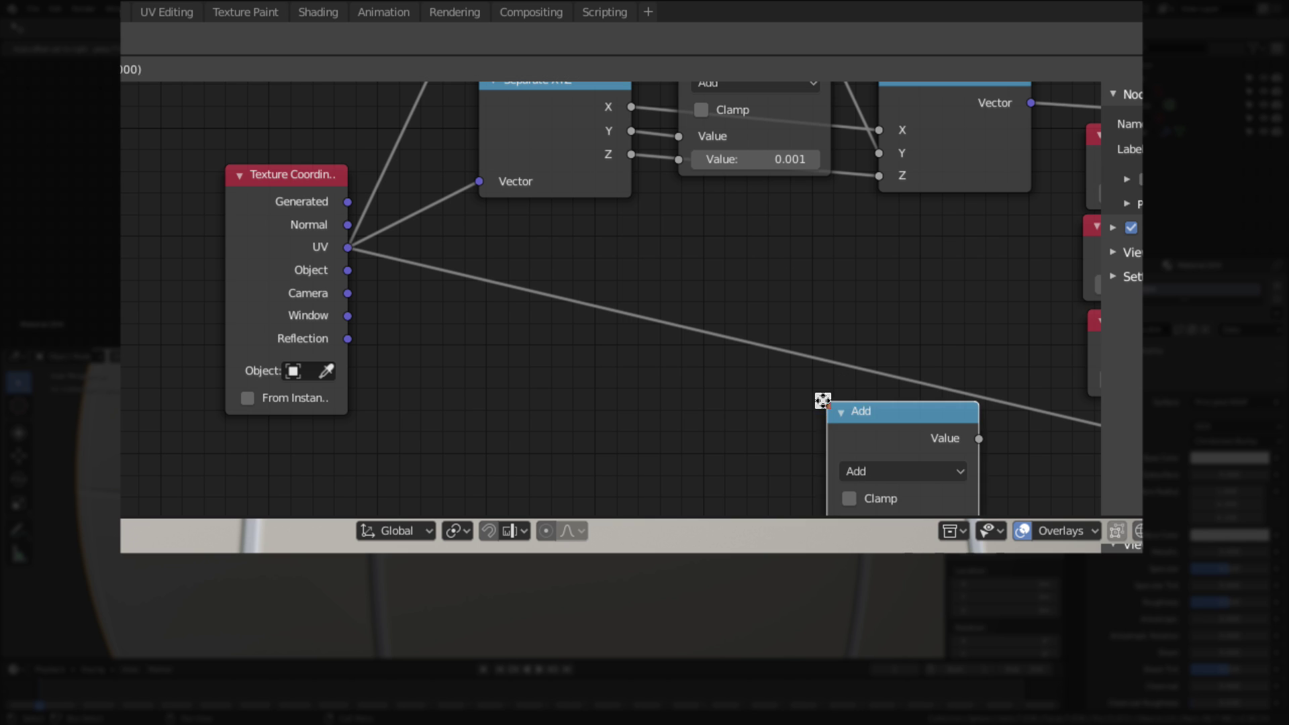
click(474, 341)
shift+scroll(683, 329, down, 5)
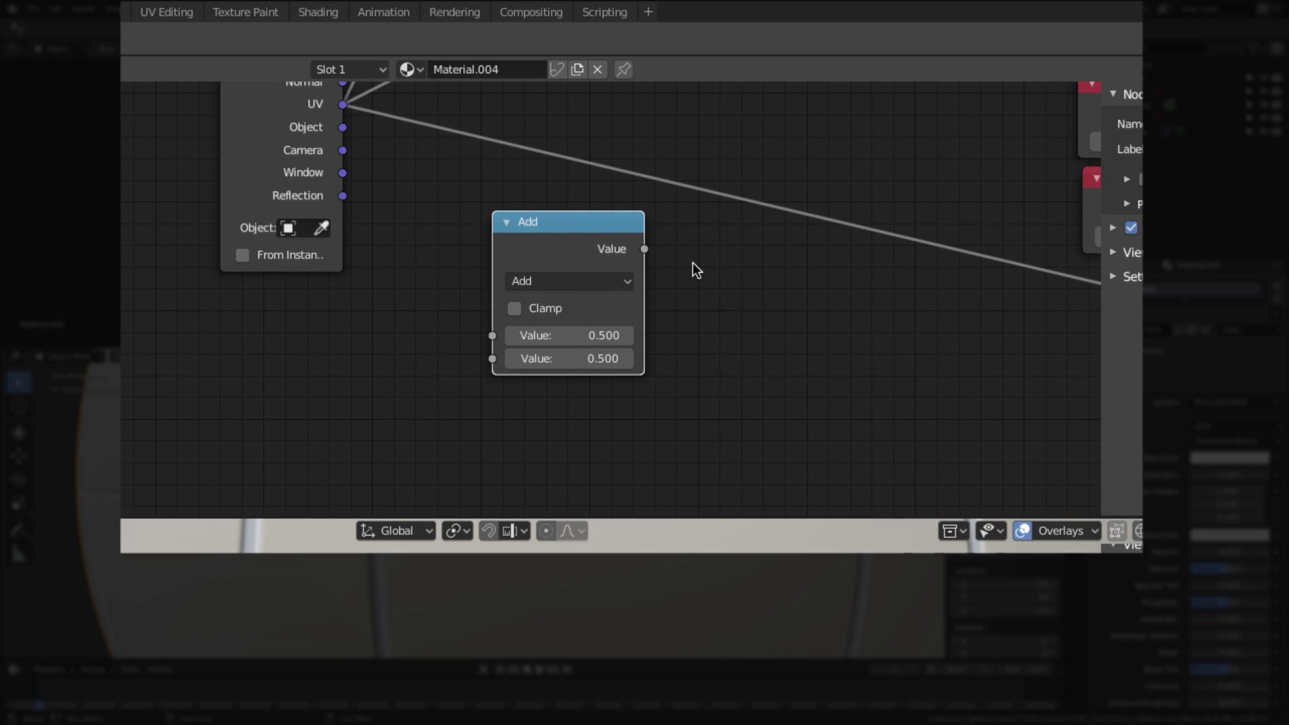
Add a Value node below the Texture Coordinate node and connect it to the new Math node's first input.
scroll(692, 264, down, 2)
middle_drag(691, 276, 693, 351)
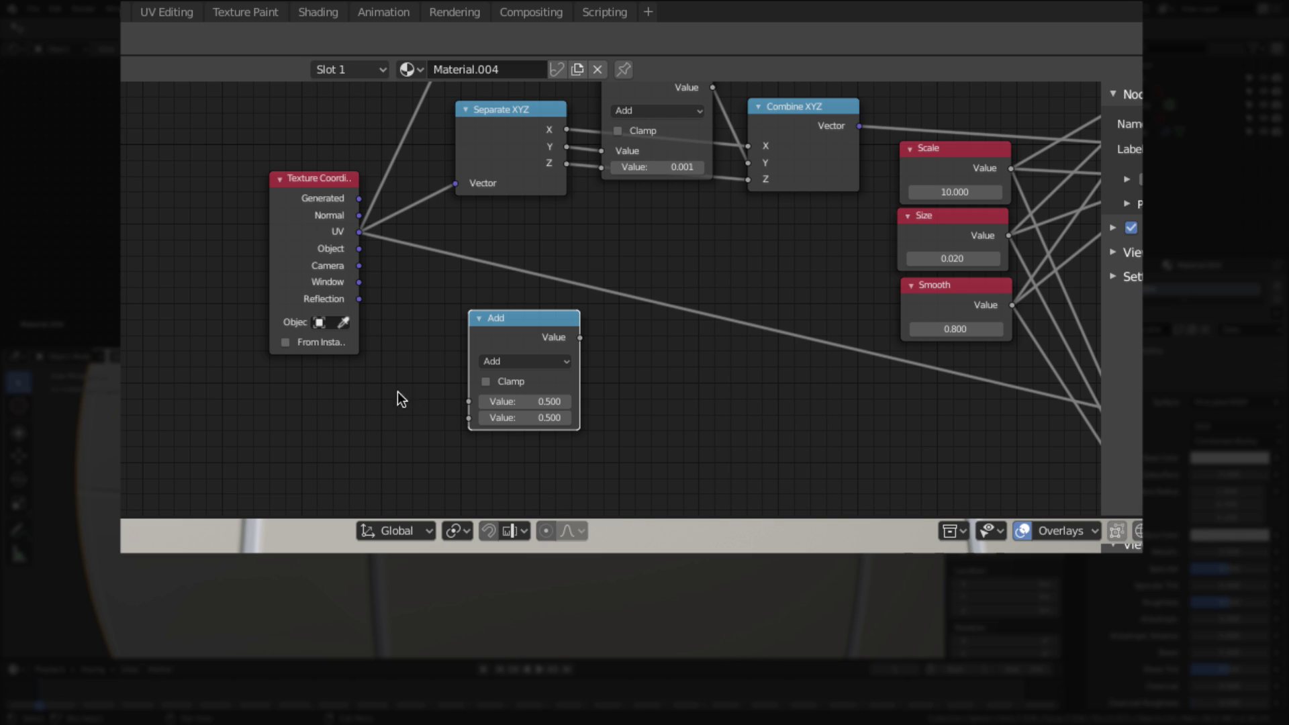
key(shift+a)
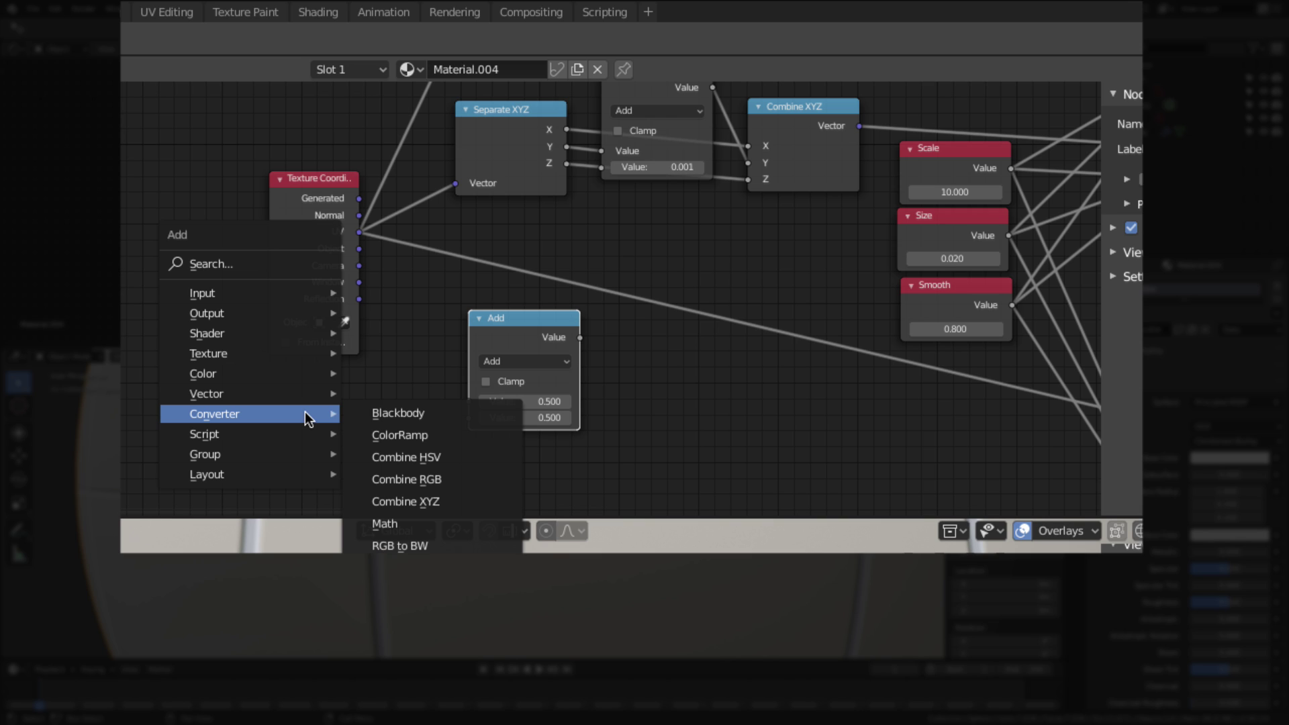
mouse_move(342, 299)
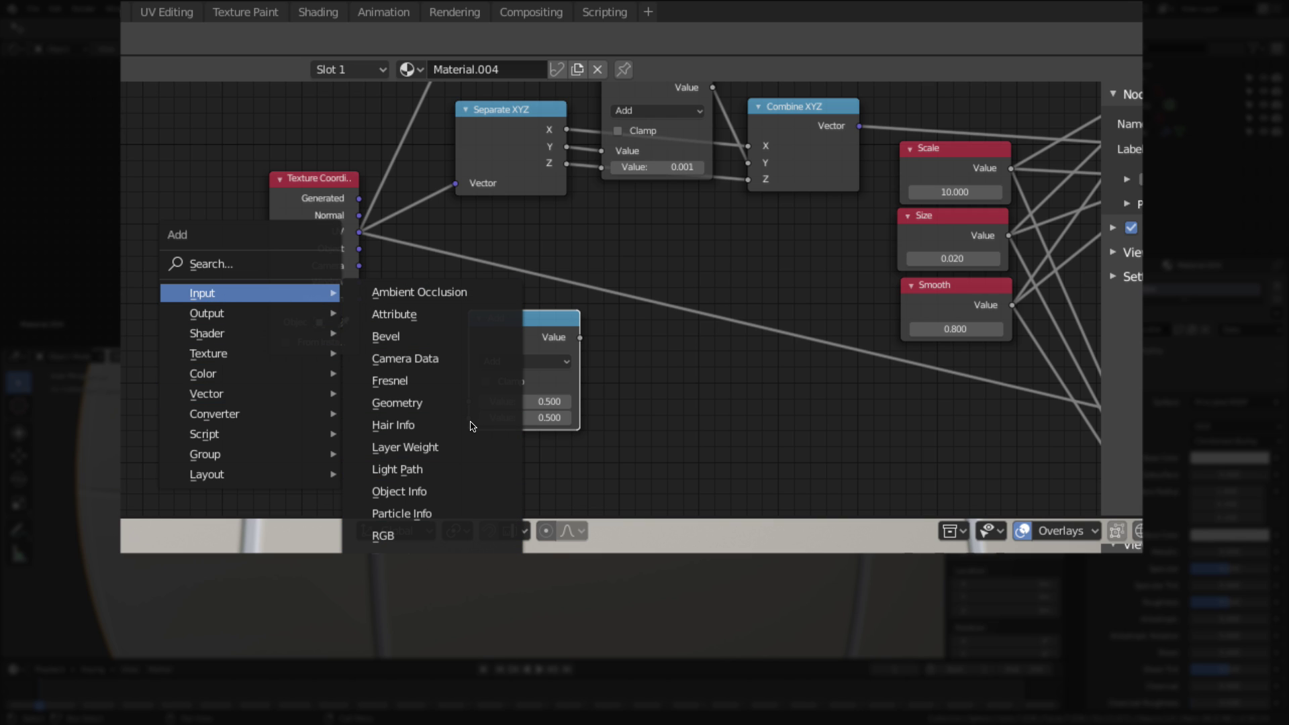
click(387, 624)
click(293, 410)
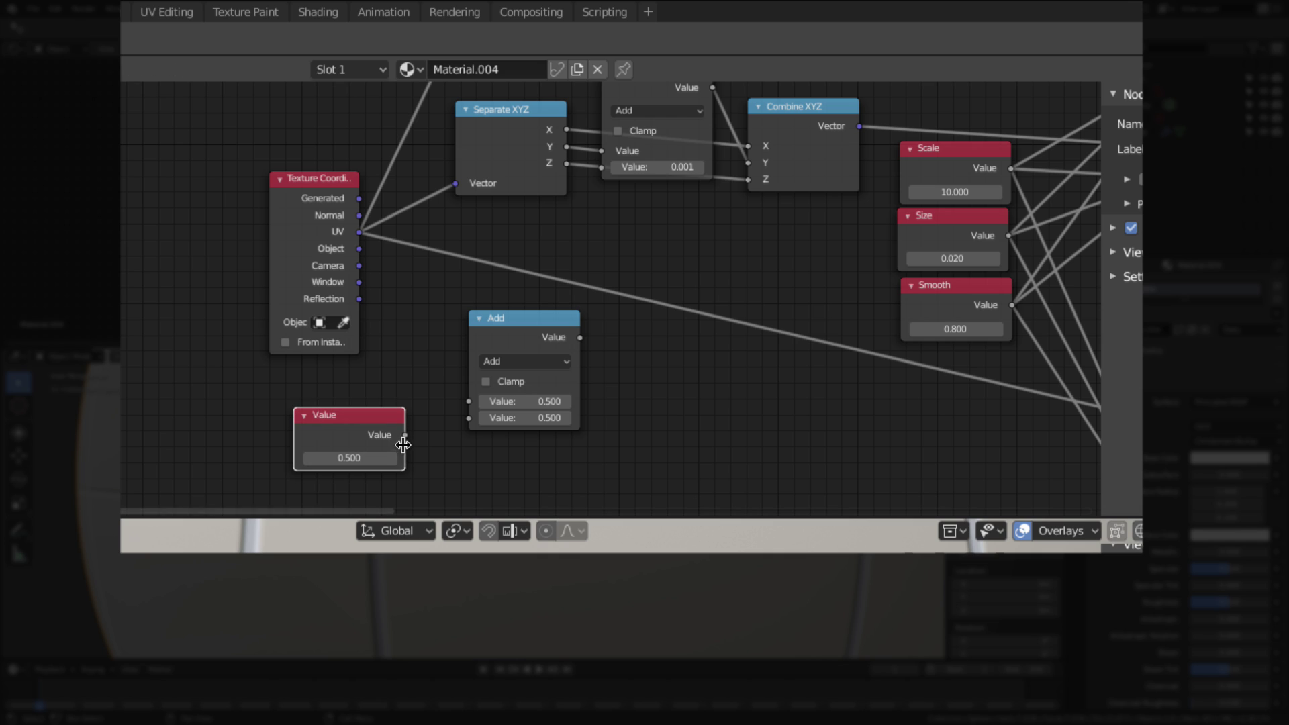
drag(405, 436, 469, 402)
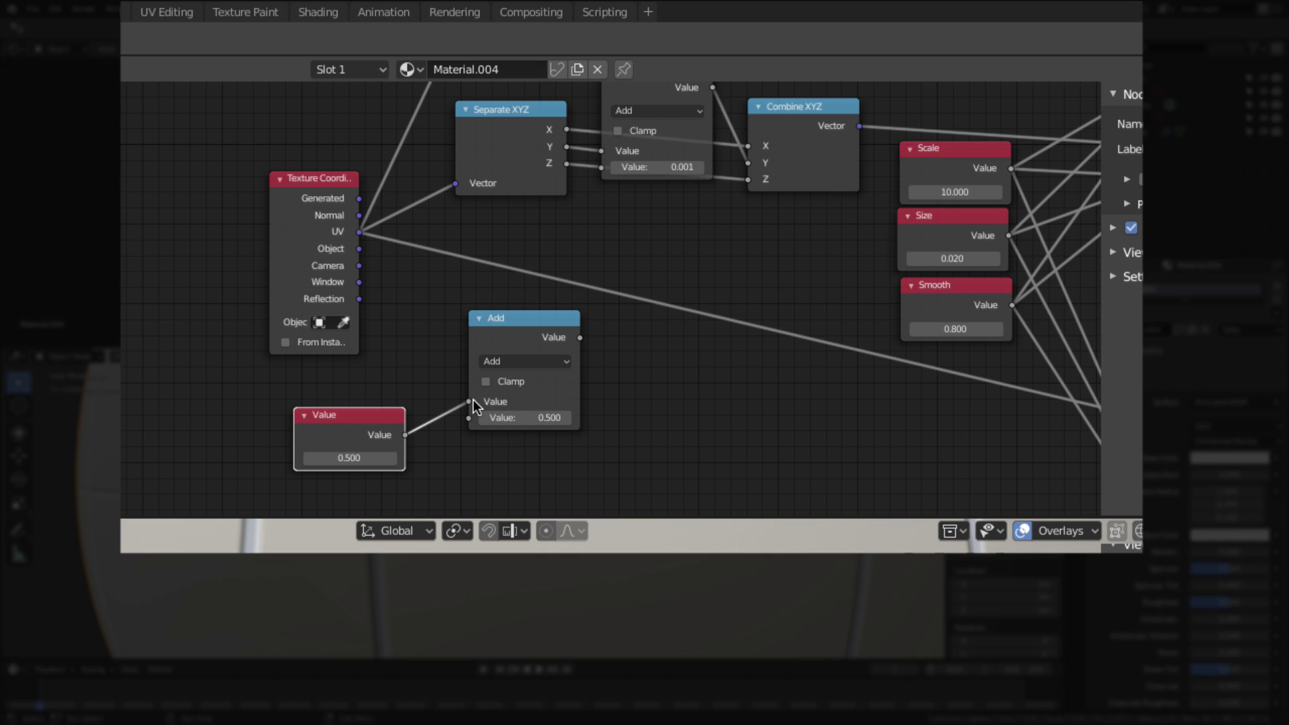
Switch the new Math node's operation to Multiply and set its second value to 1000.
click(506, 363)
click(515, 409)
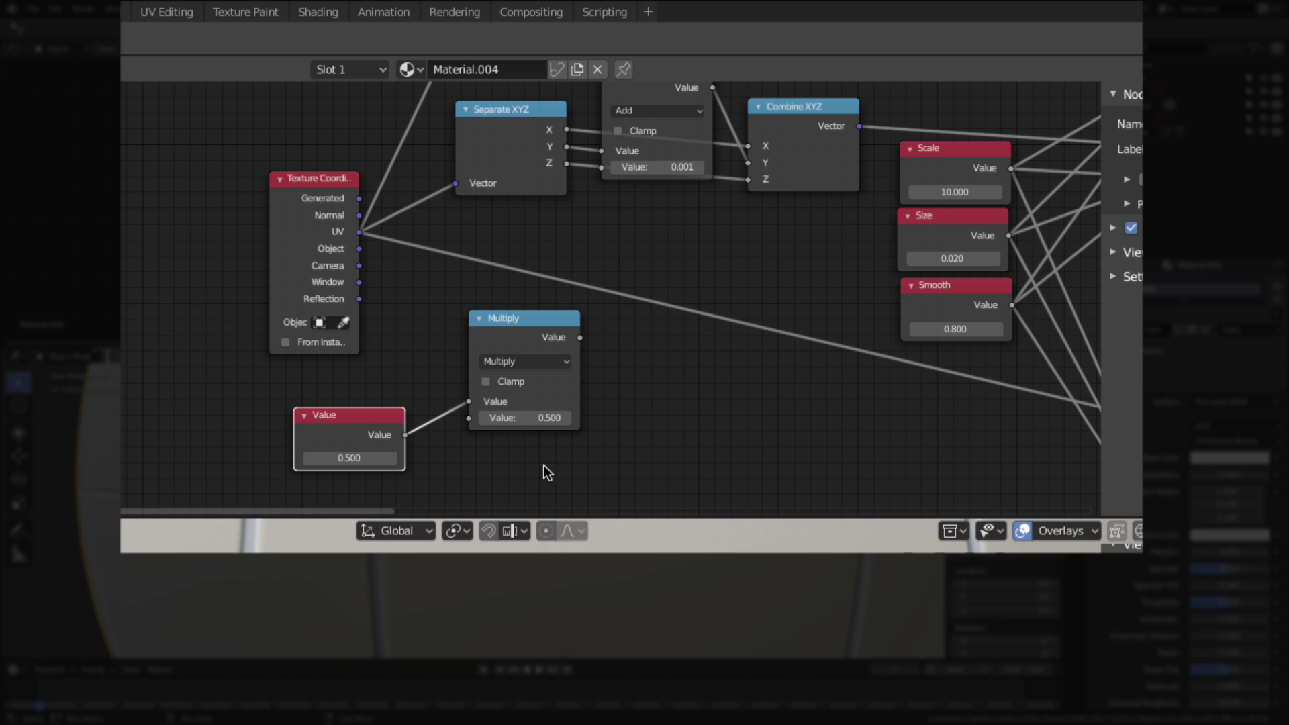
click(528, 417)
text(1)
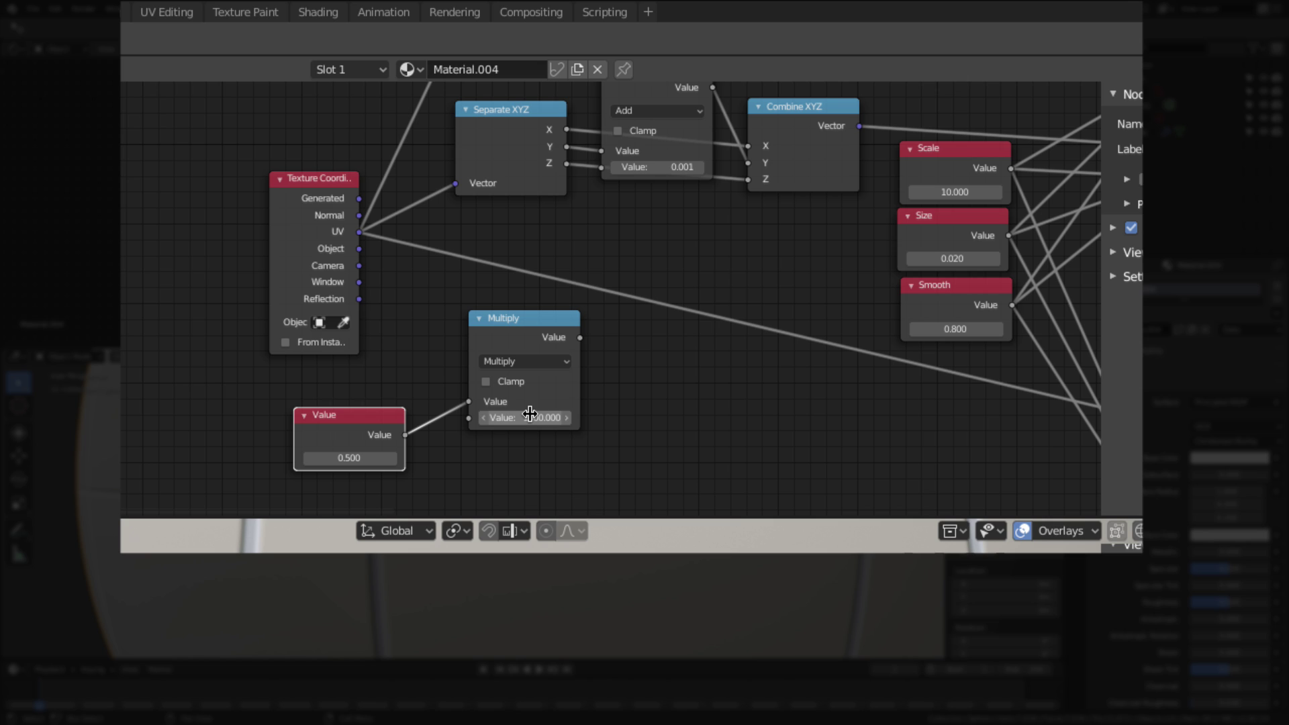
key(Return)
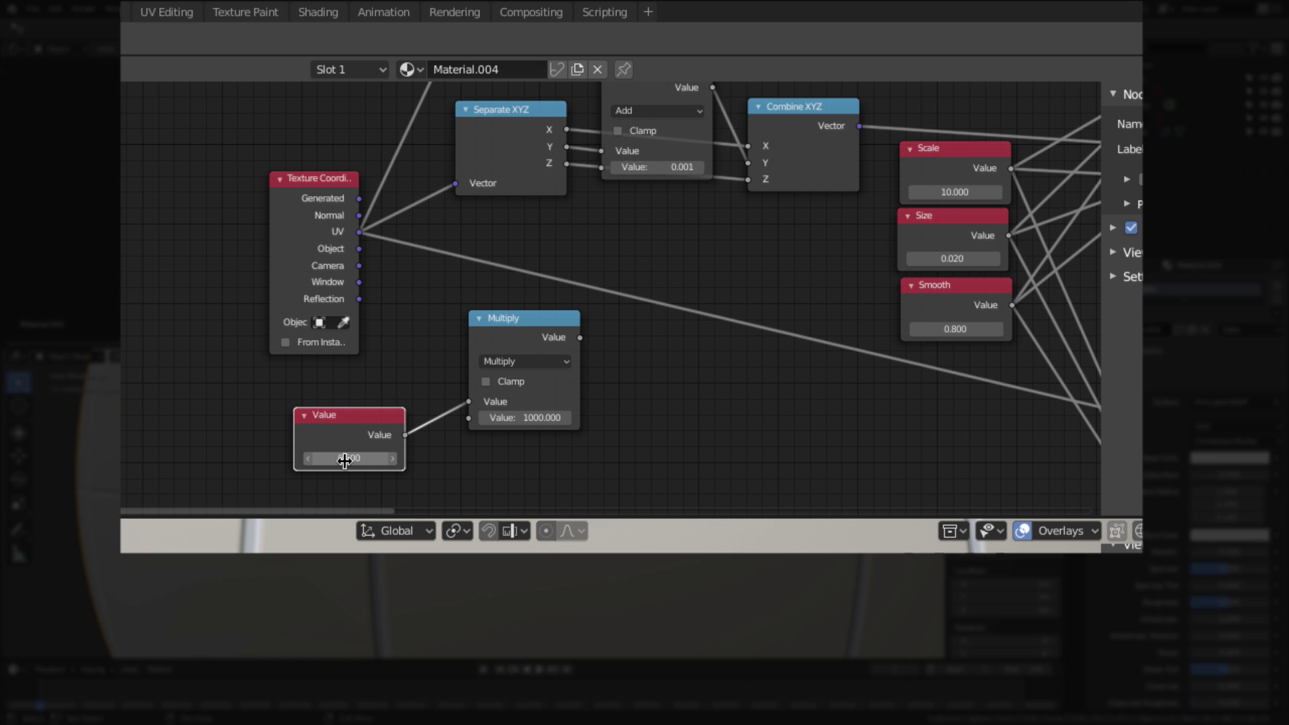
Change the operation of the new Math node beside the Texture Coordinate node to Divide.
middle_drag(673, 365, 457, 445)
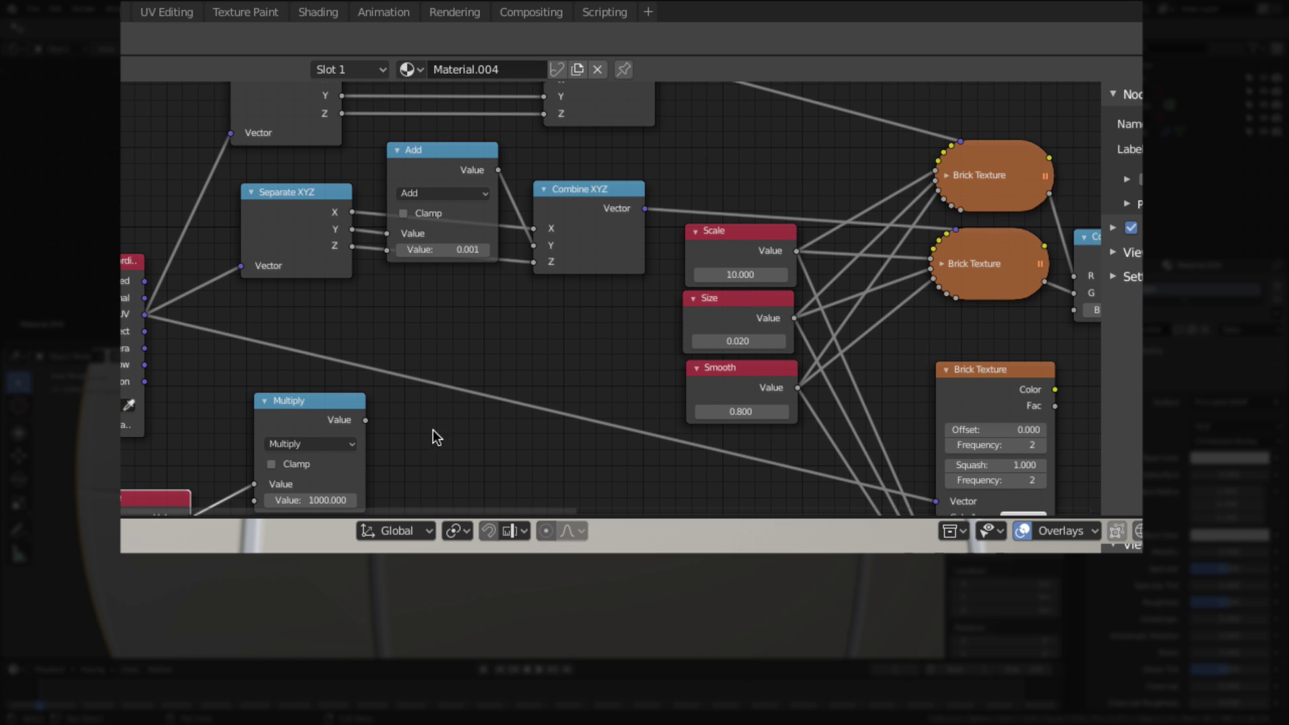
drag(365, 419, 434, 477)
middle_drag(434, 477, 498, 408)
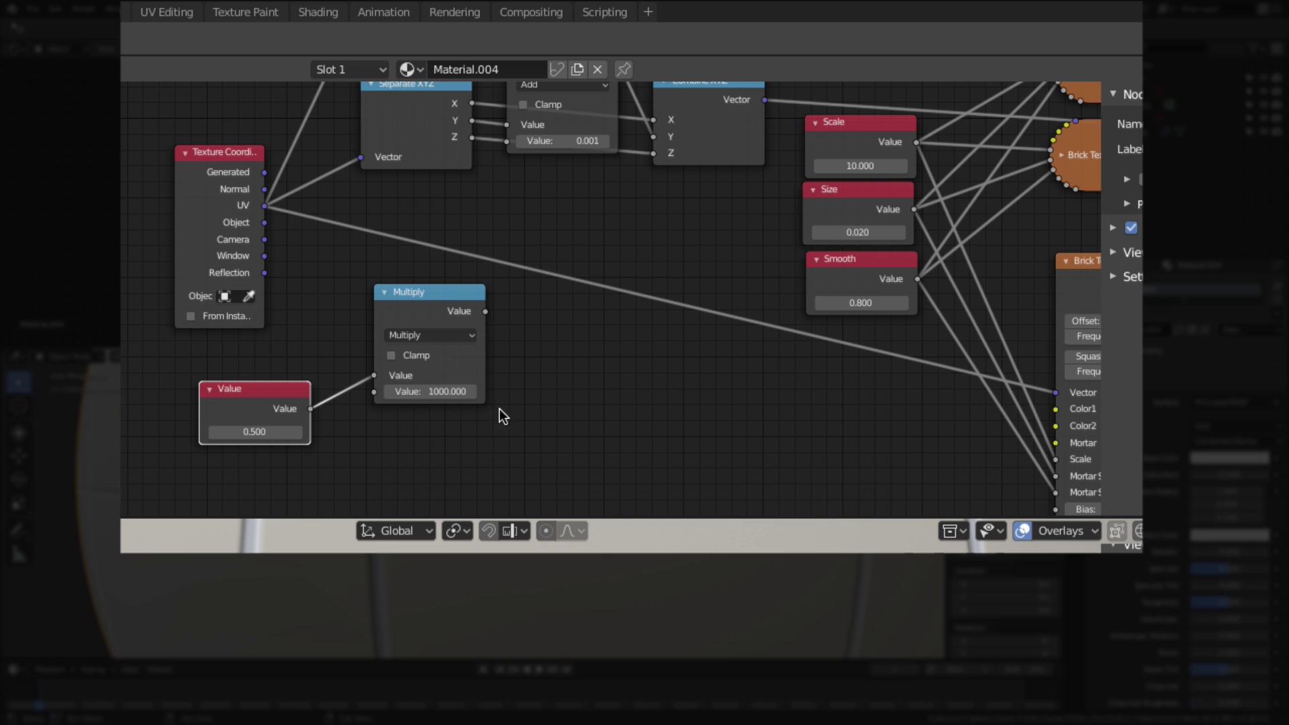
click(403, 335)
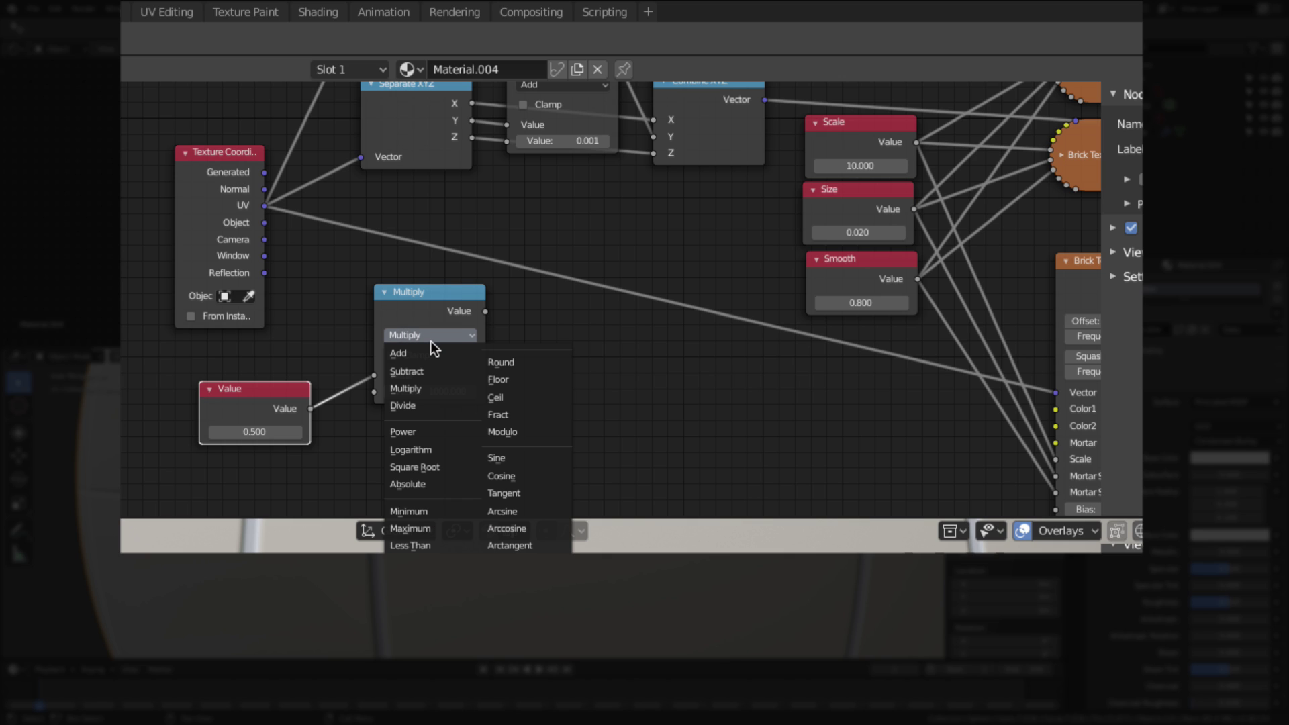
click(430, 405)
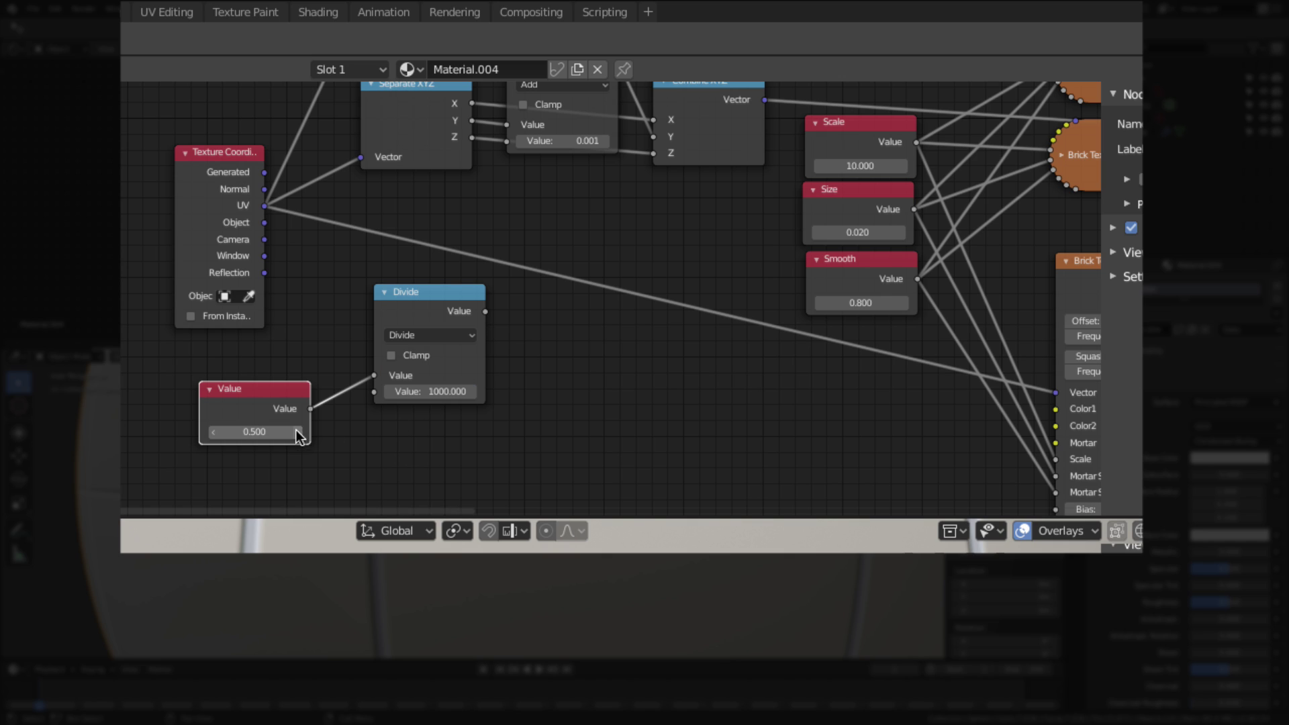
Connect the Divide node's output to the second value input of the lower Add node.
middle_drag(579, 314, 464, 354)
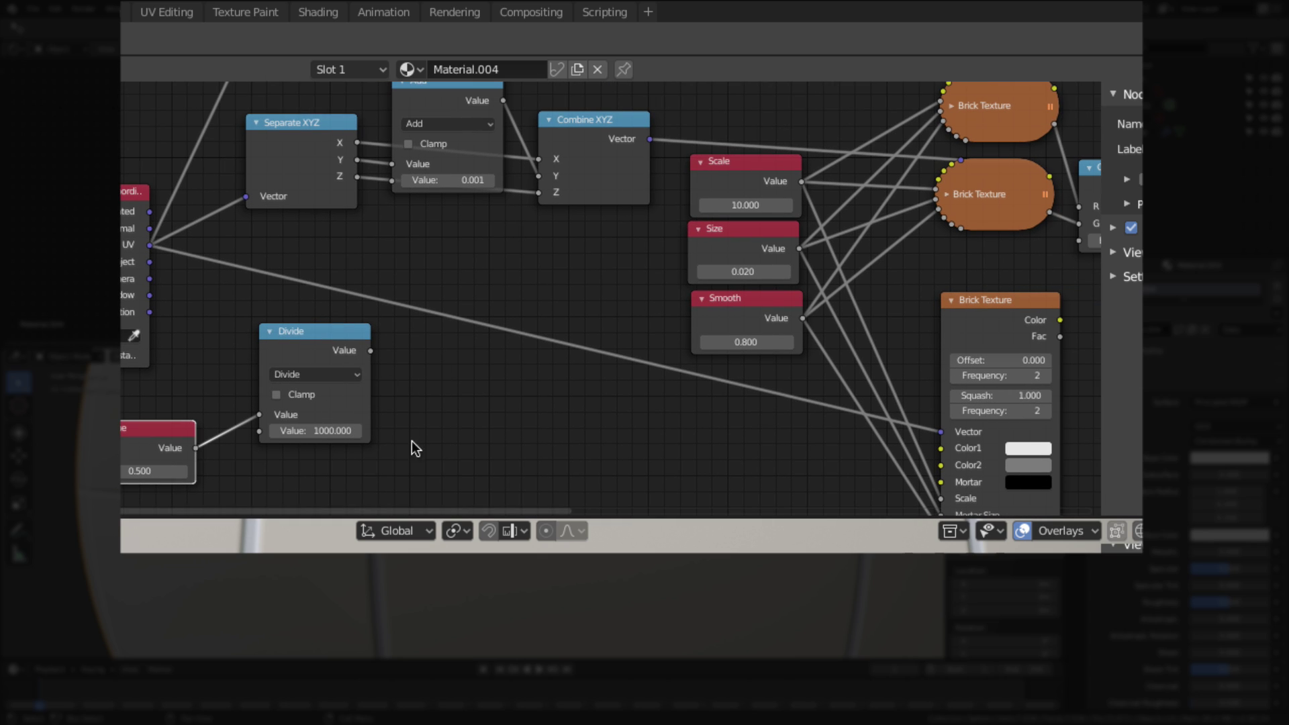
middle_drag(426, 412, 572, 472)
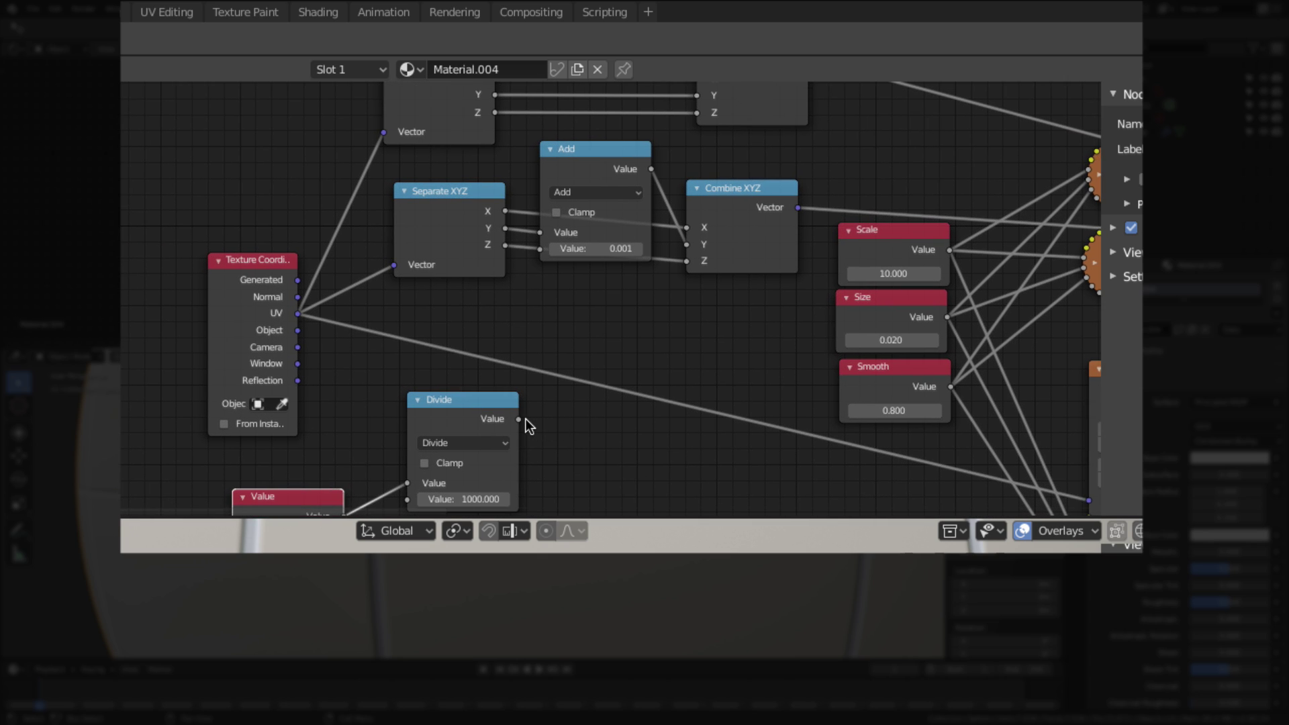
drag(522, 419, 541, 248)
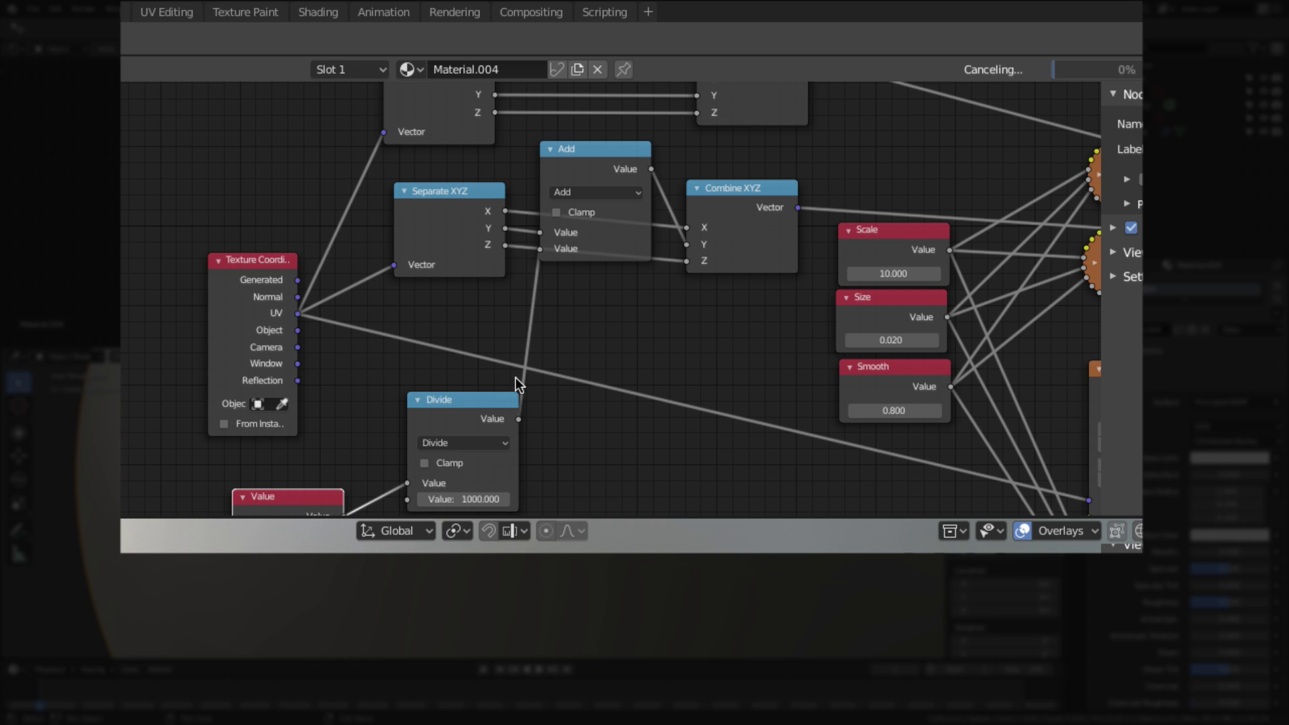
Move the Divide node closer to the Texture Coordinate node and connect its output to the upper Add node's first value input.
scroll(562, 374, down, 1)
middle_drag(531, 388, 502, 411)
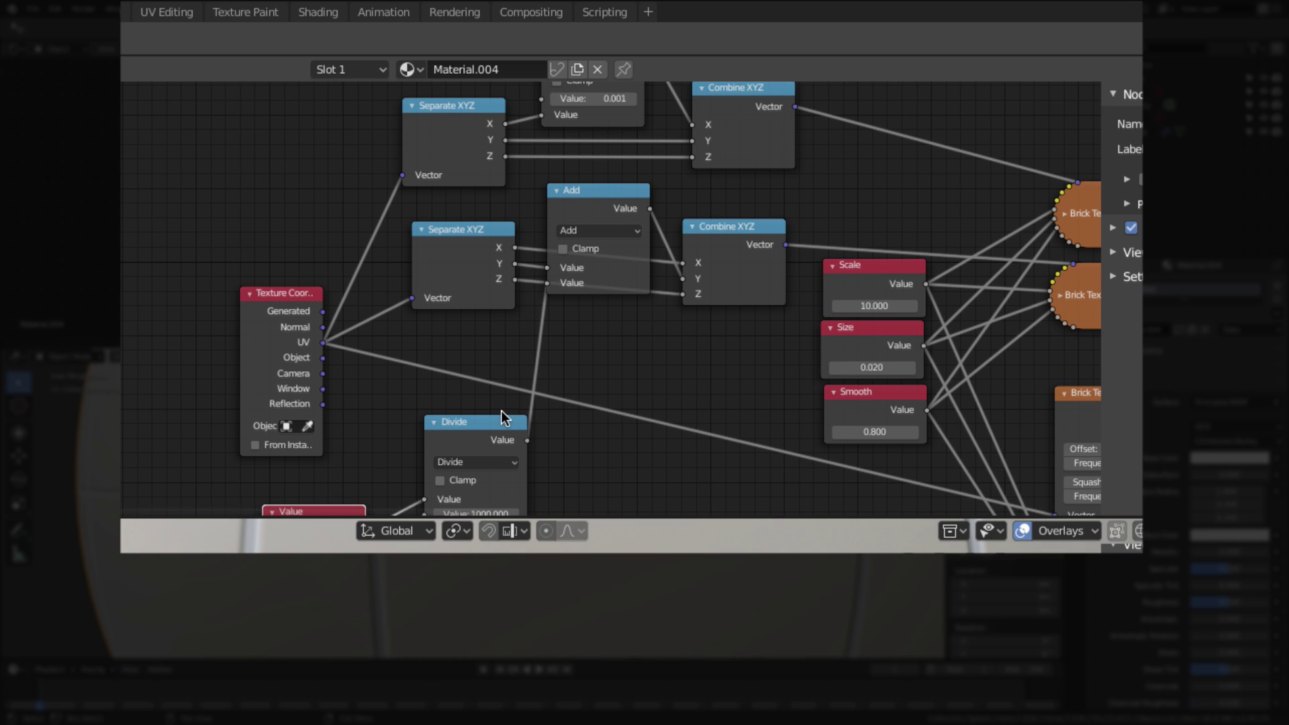
drag(502, 411, 452, 354)
scroll(537, 402, down, 1)
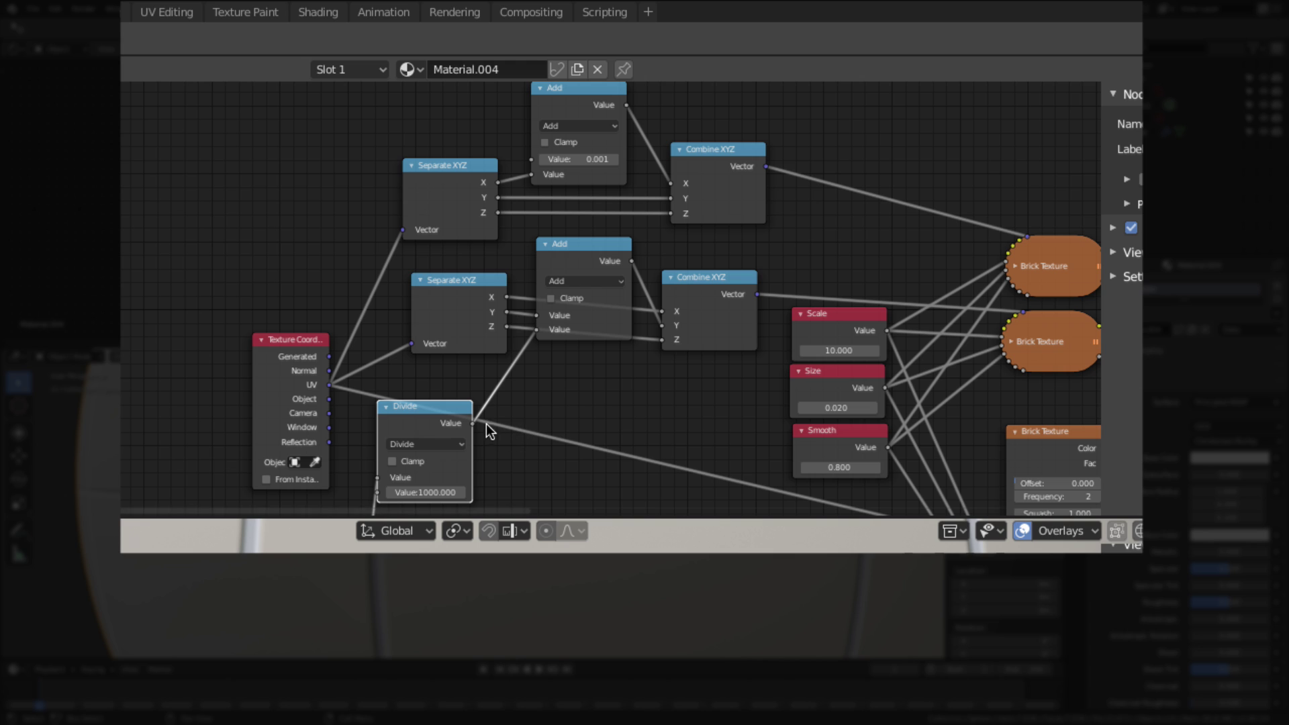
drag(474, 424, 529, 161)
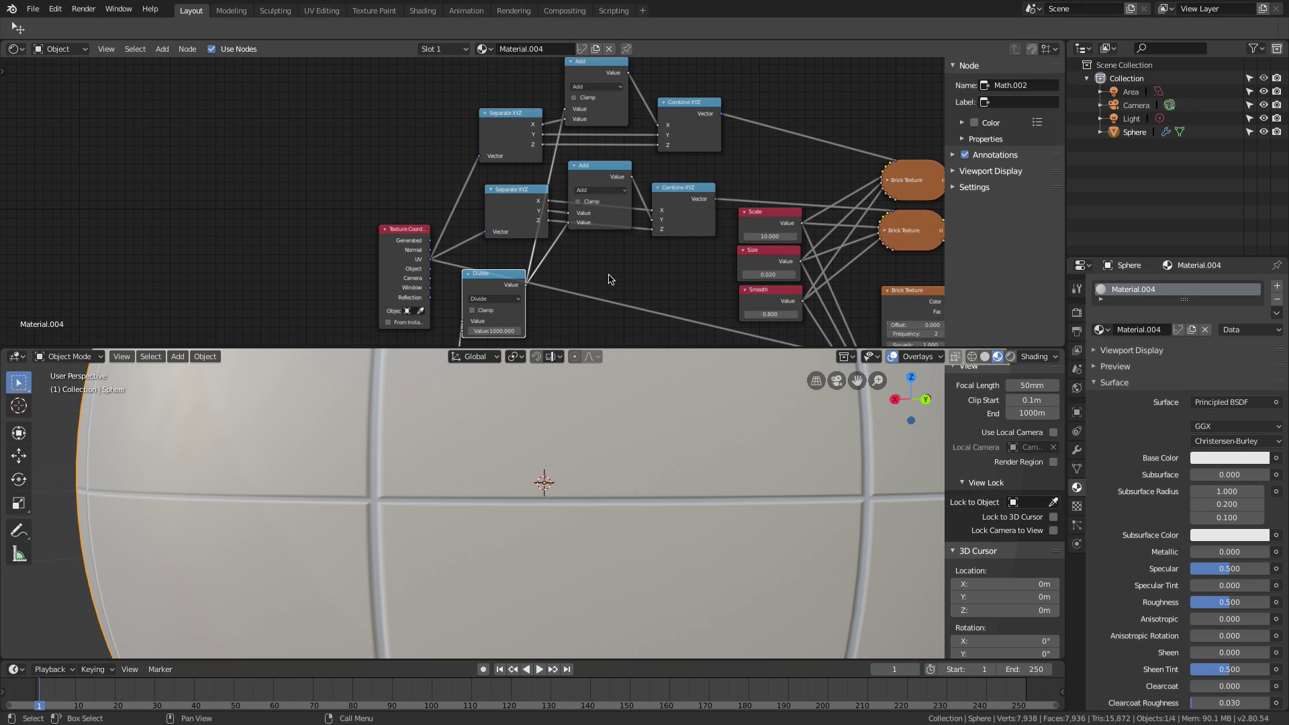
Set the Value node feeding the Divide node to 0.8 and shift the Value node slightly left.
middle_drag(610, 279, 657, 159)
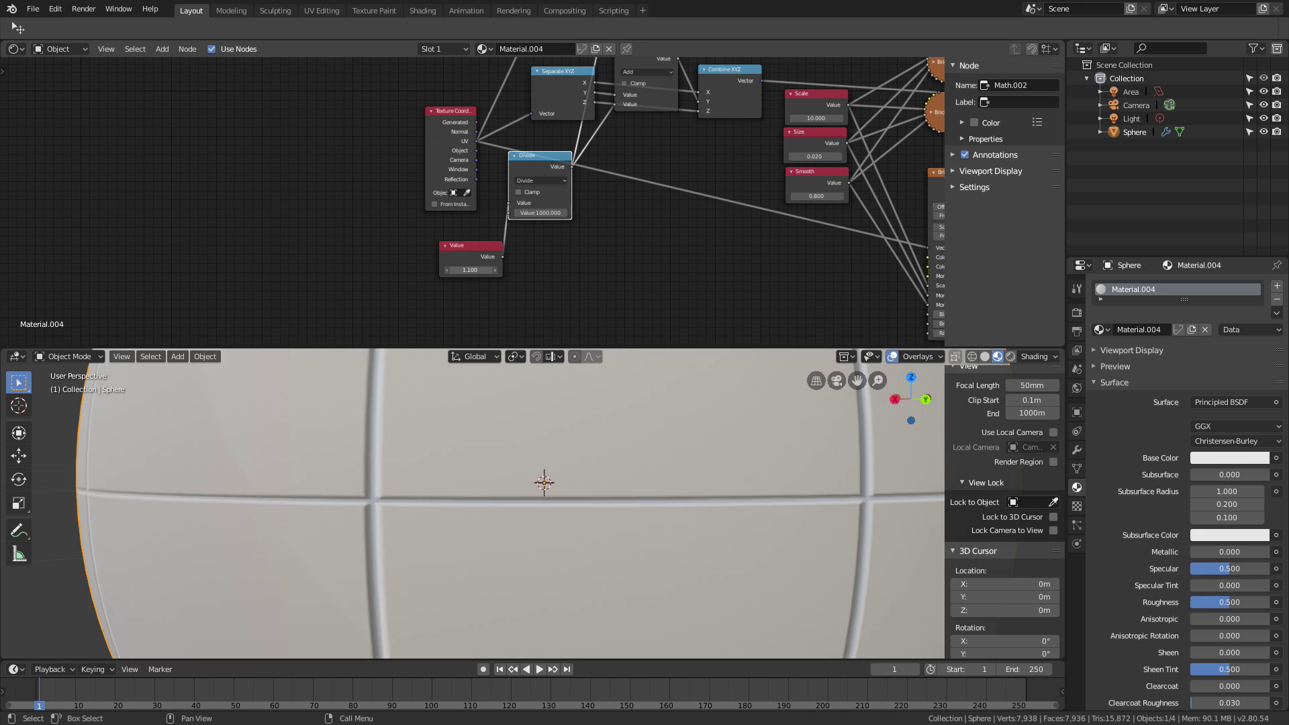
mouse_move(470, 270)
mouse_down()
mouse_move(443, 270)
mouse_move(501, 270)
mouse_move(478, 270)
mouse_up()
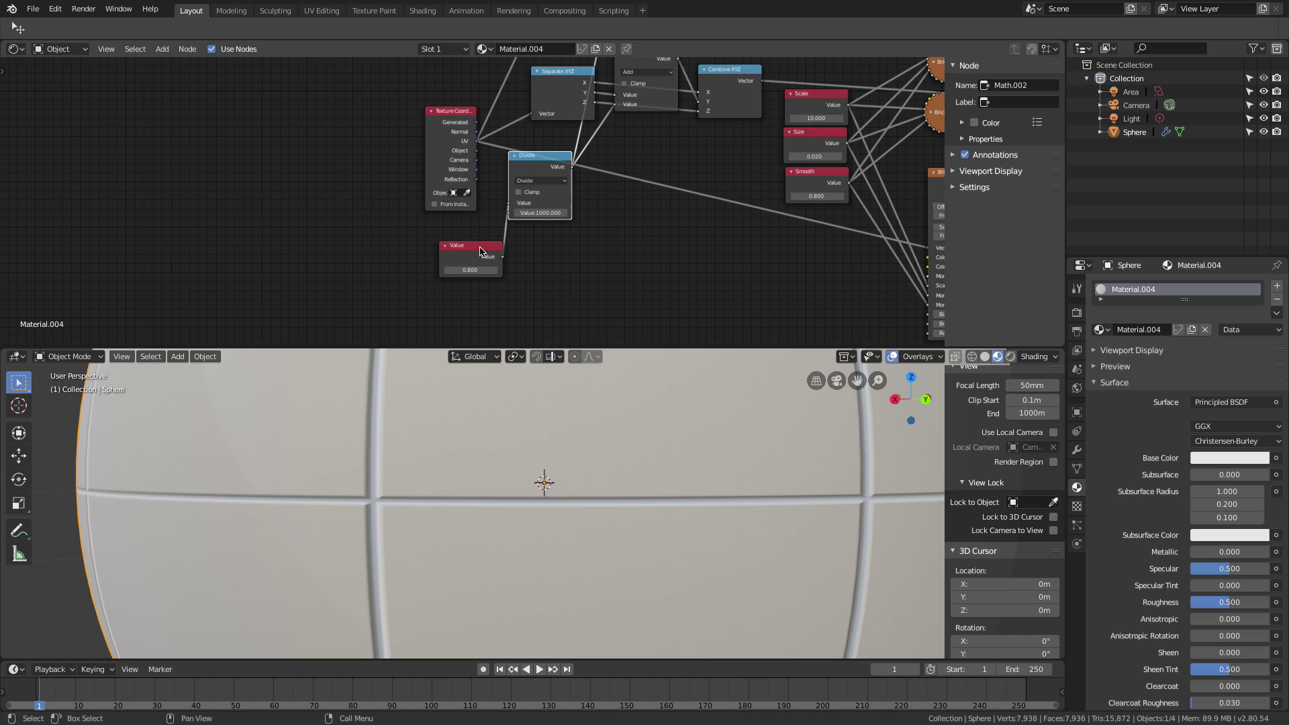
drag(481, 251, 451, 252)
scroll(624, 281, down, 2)
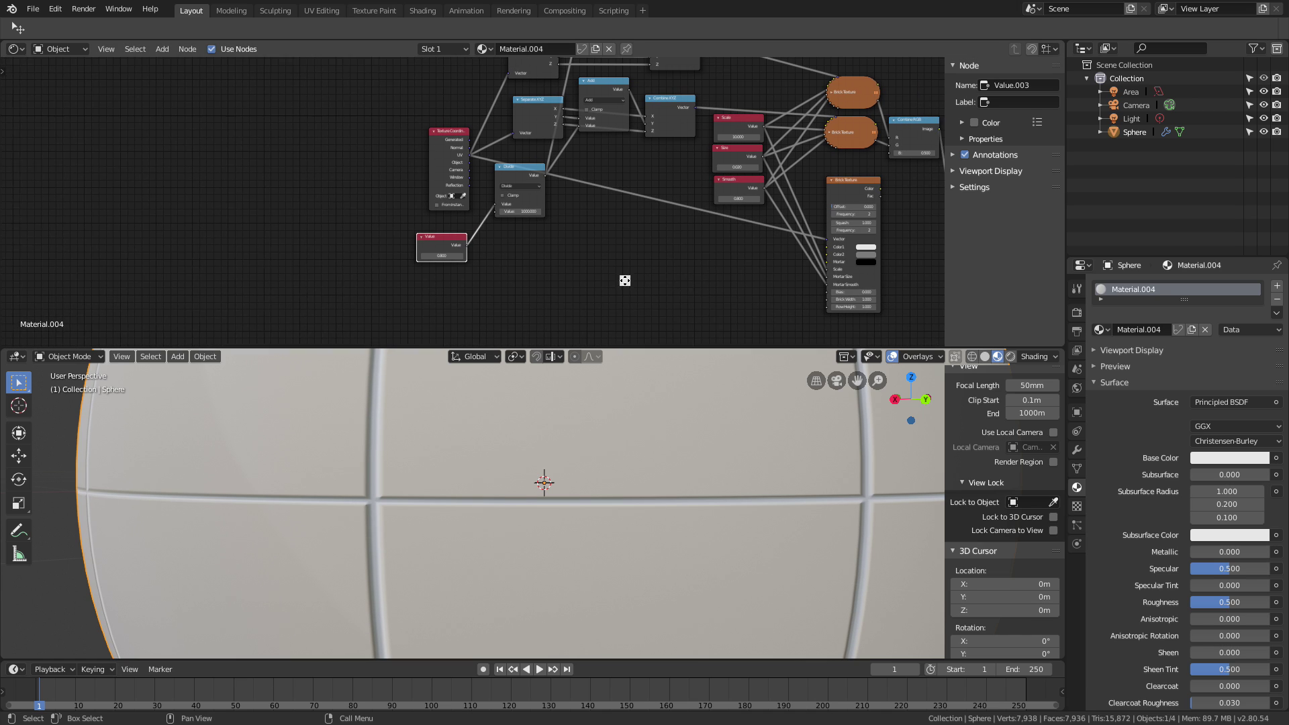
Nudge the expanded Brick Texture node left and connect its Color output to the Principled BSDF's Base Color.
middle_drag(625, 281, 469, 279)
middle_drag(734, 242, 659, 291)
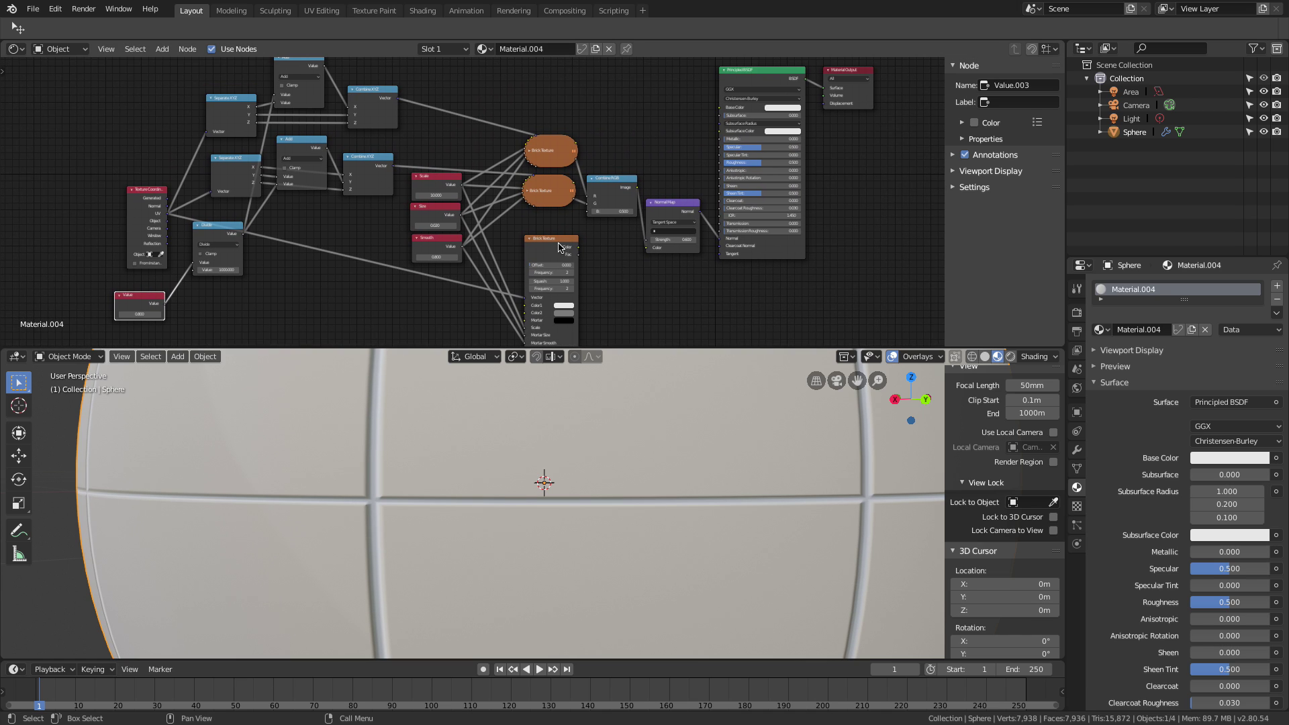
drag(560, 249, 550, 248)
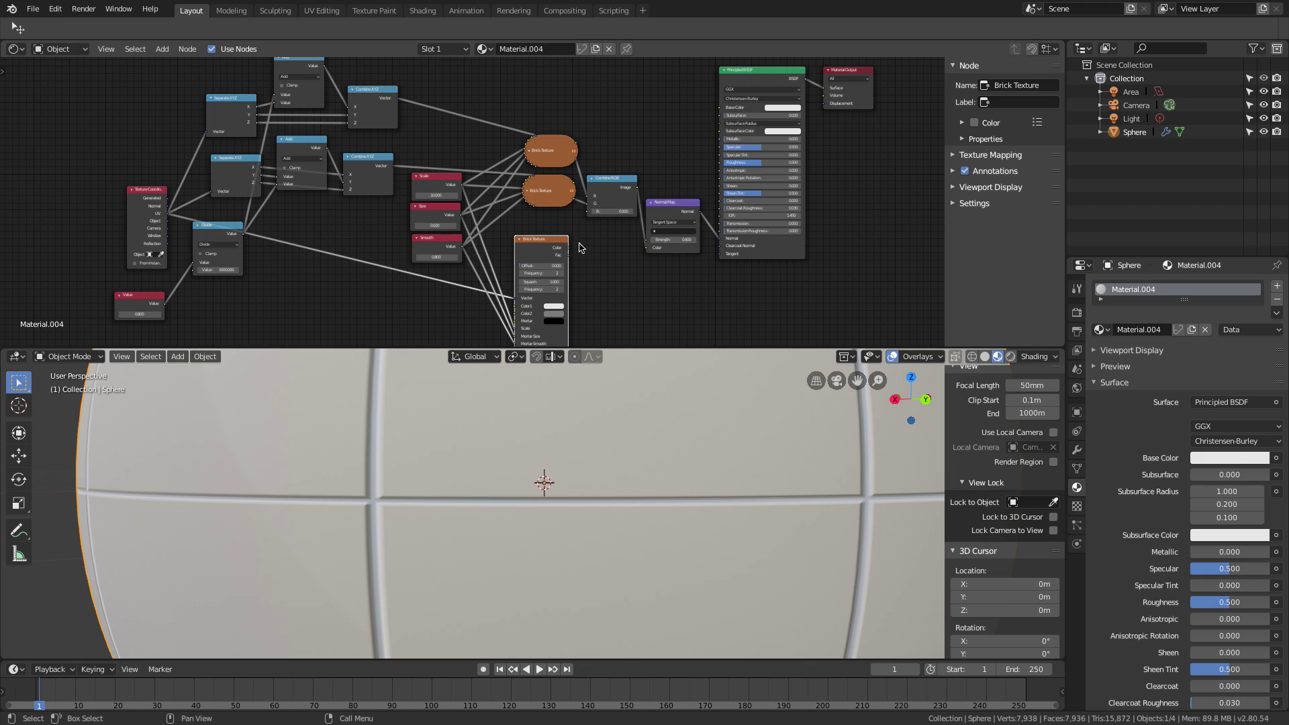
middle_drag(594, 244, 553, 258)
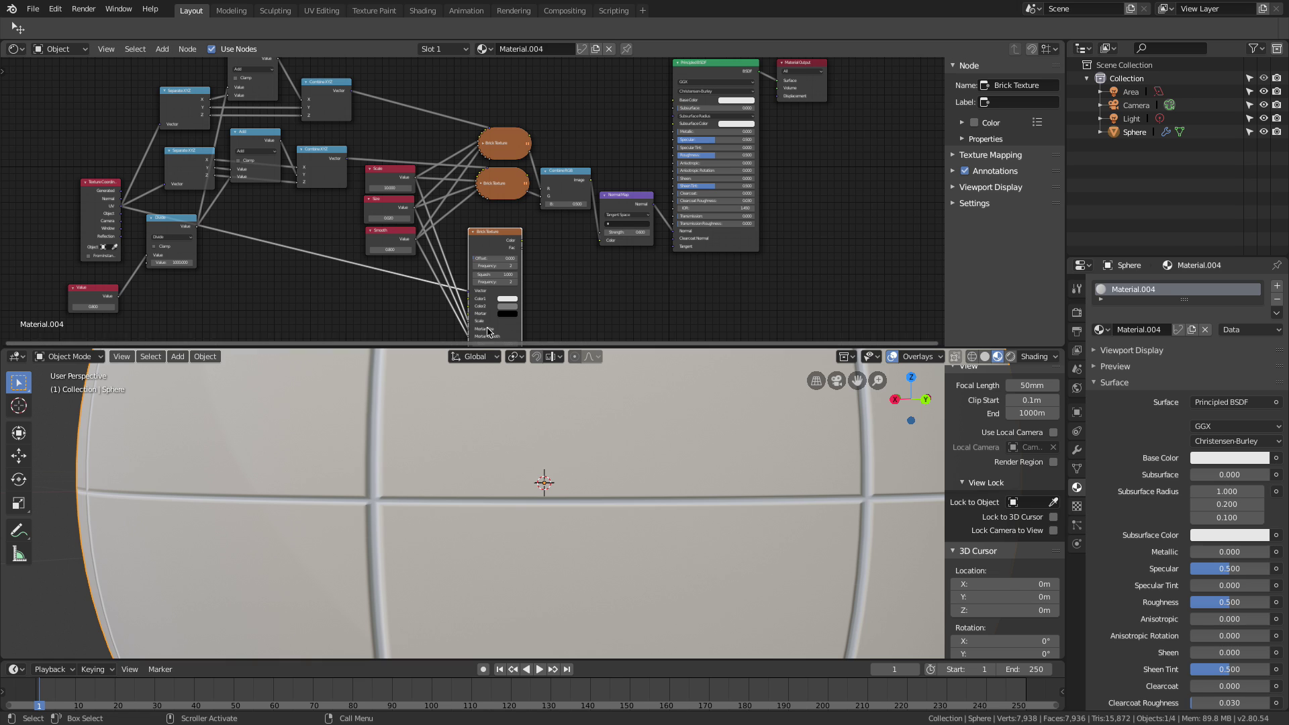
scroll(513, 322, up, 2)
scroll(512, 322, up, 3)
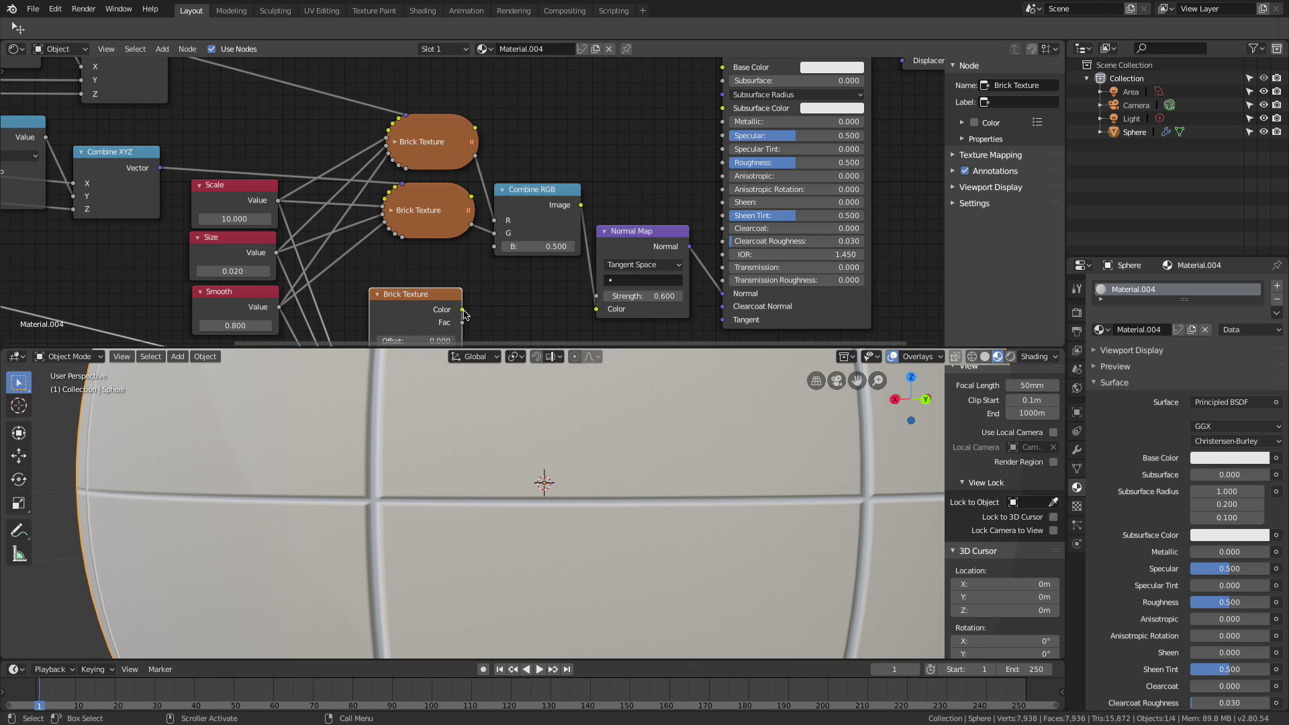
drag(463, 310, 722, 68)
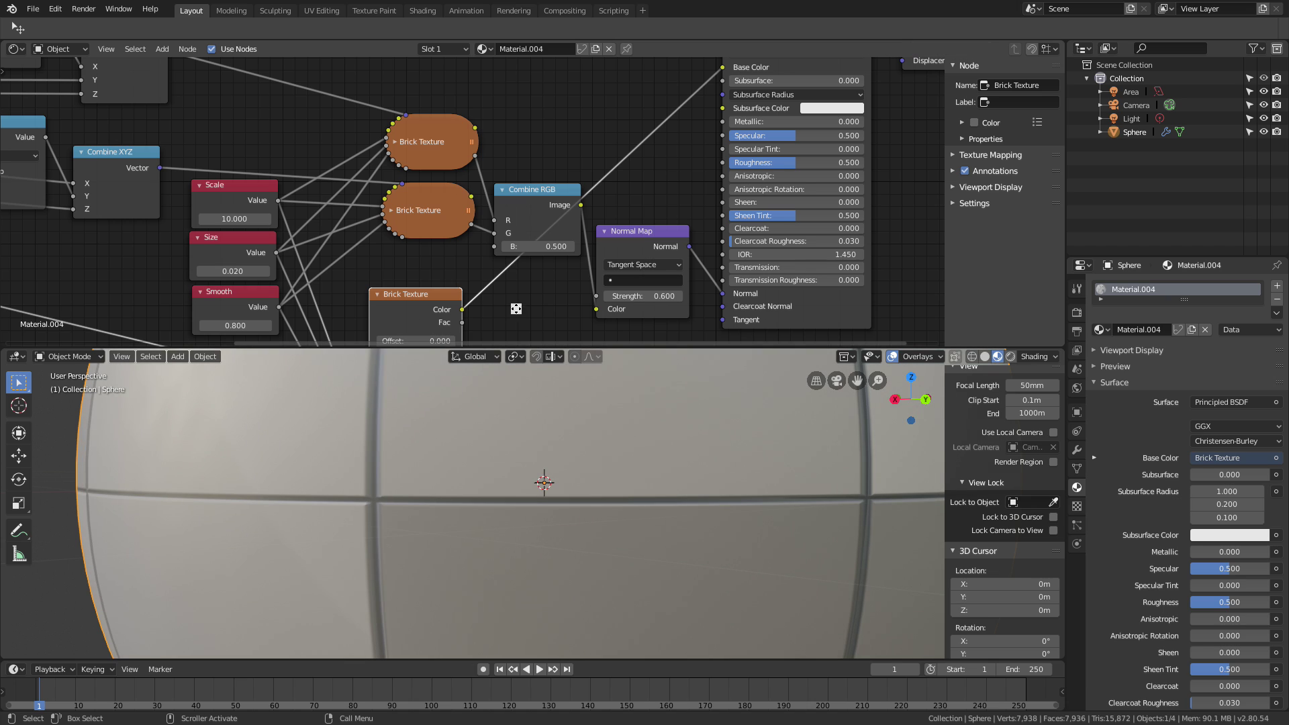
Set Color1 of the expanded Brick Texture node to a fully saturated red.
middle_drag(515, 309, 537, 201)
scroll(537, 201, down, 2)
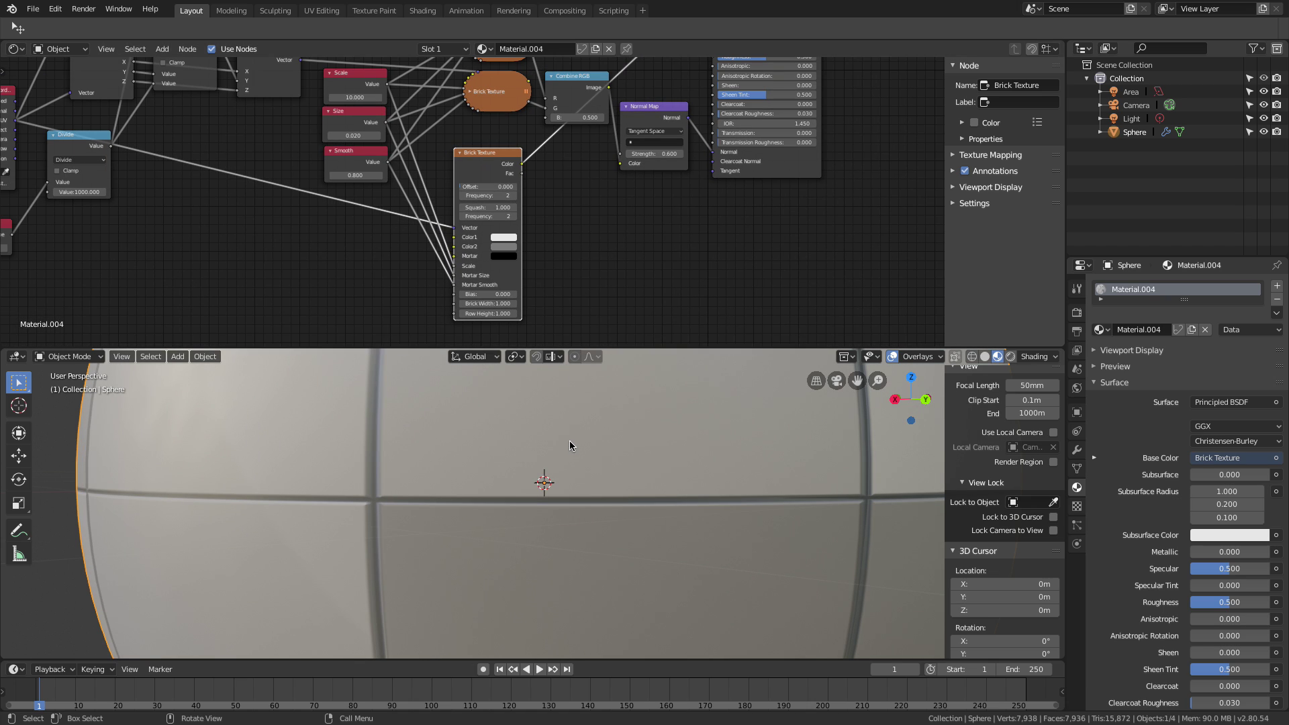
scroll(568, 444, down, 3)
scroll(566, 444, up, 2)
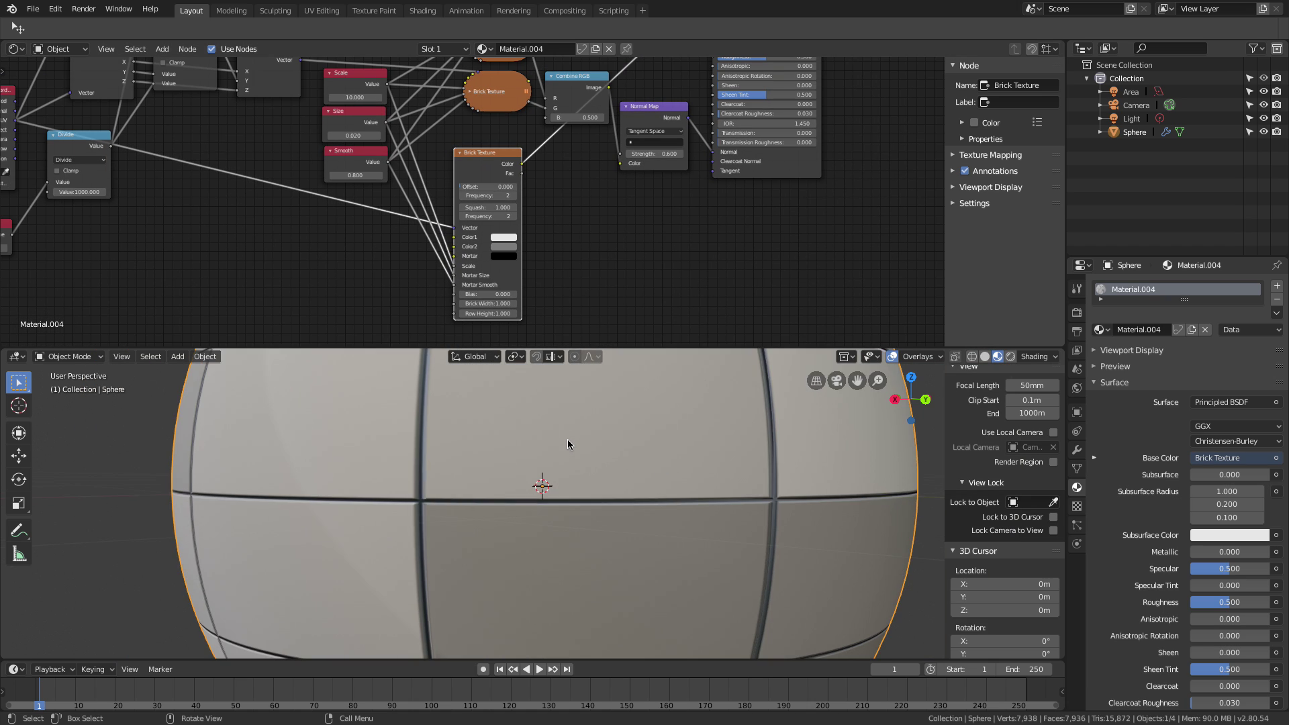
scroll(566, 439, up, 2)
scroll(544, 281, up, 2)
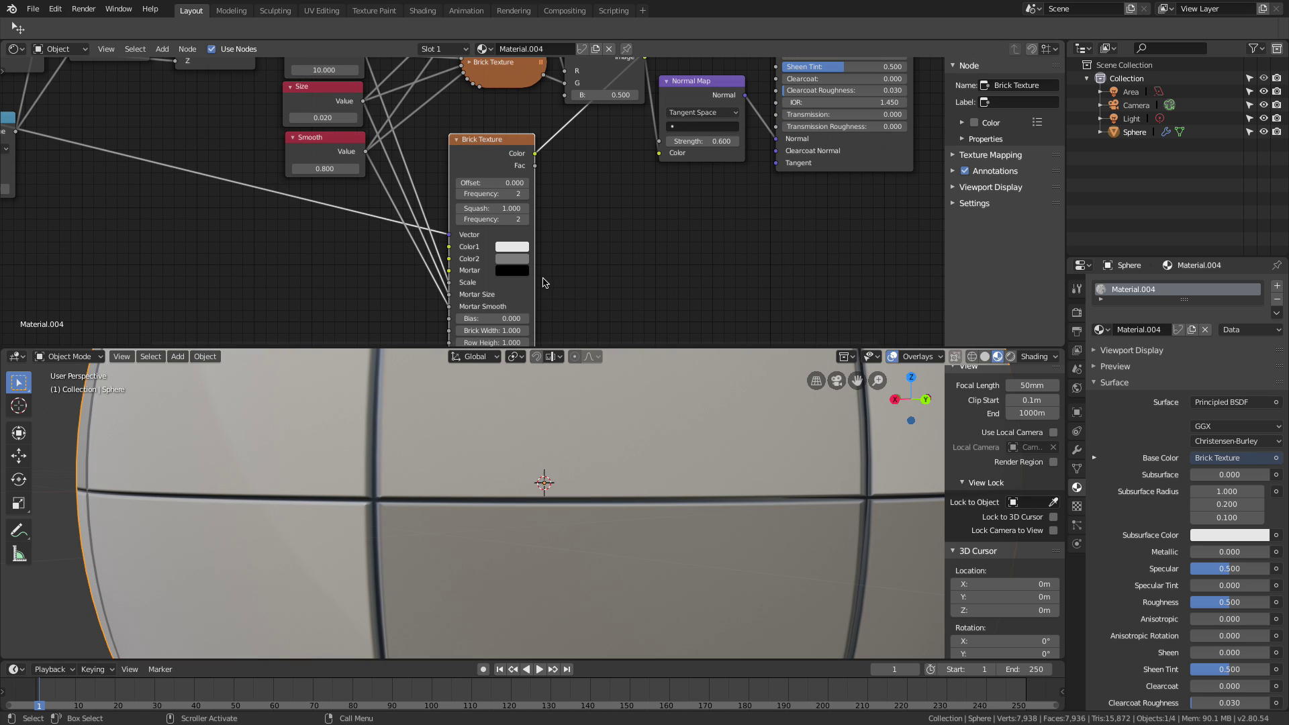
click(516, 251)
drag(549, 133, 548, 168)
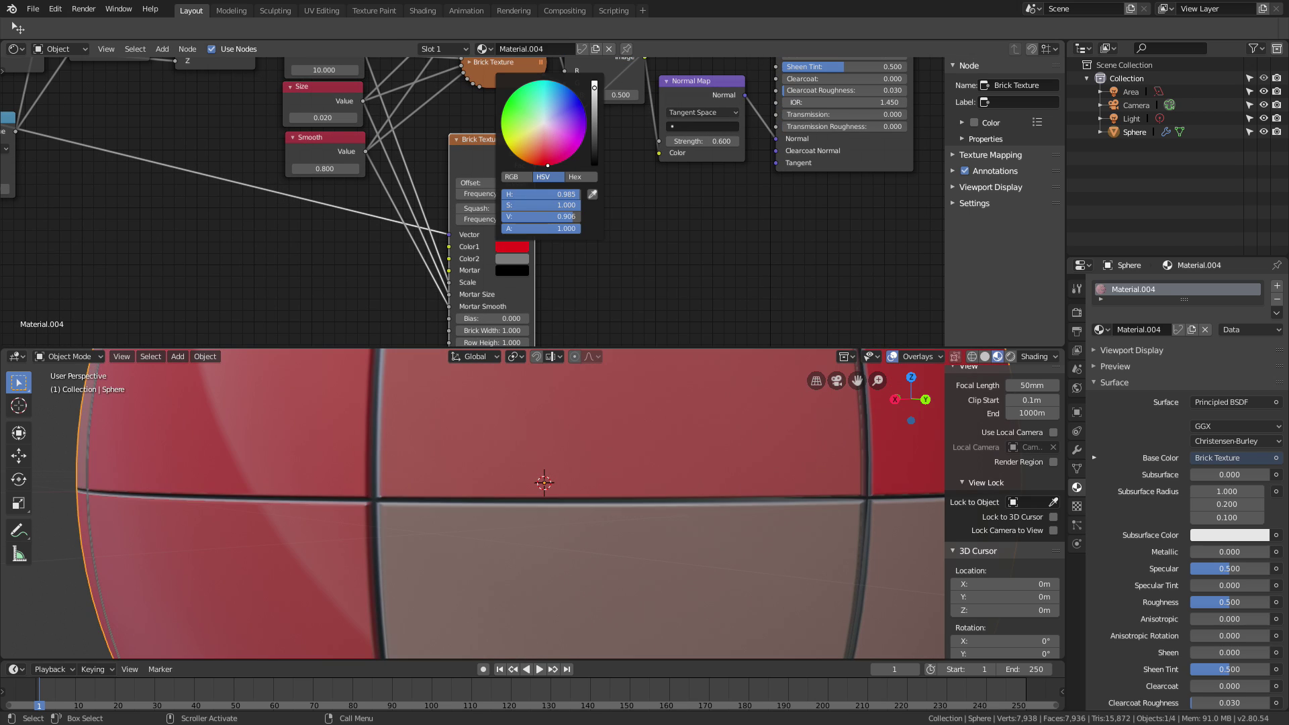
Set the Brick Texture's Color2 to brown and brighten its Mortar color to a neutral grey.
click(514, 260)
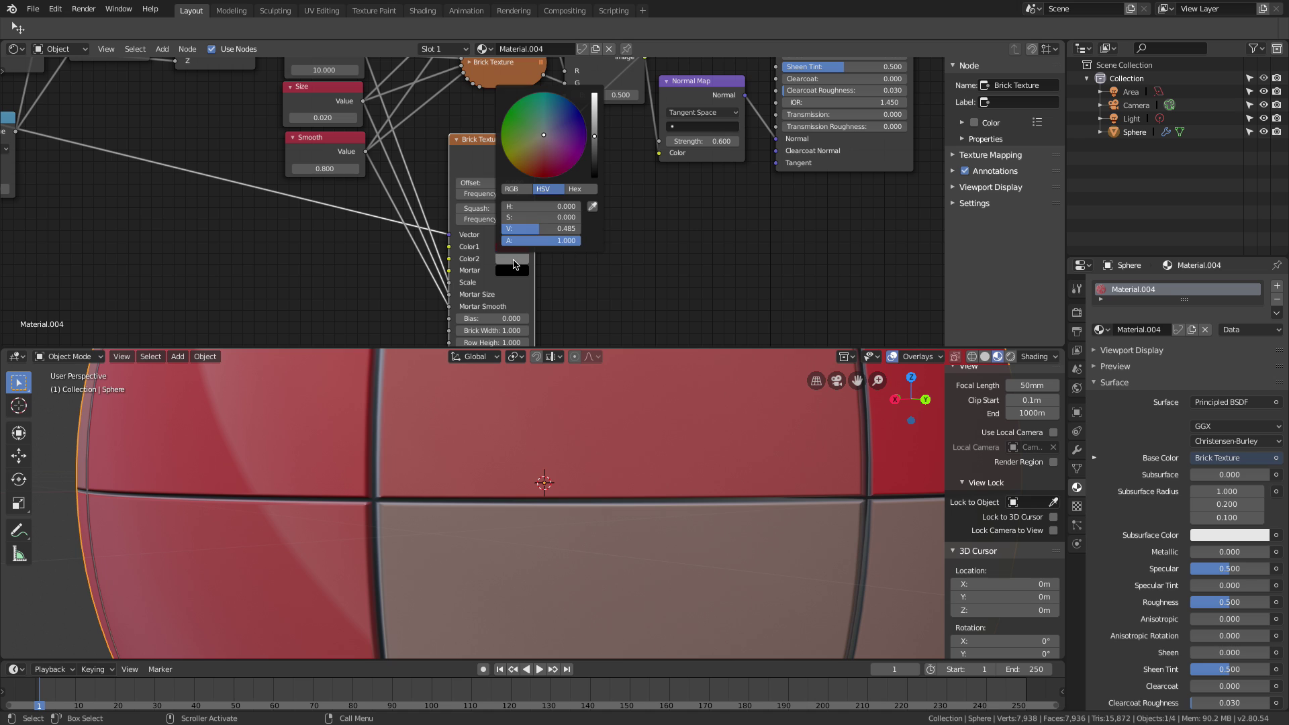
drag(542, 142, 535, 154)
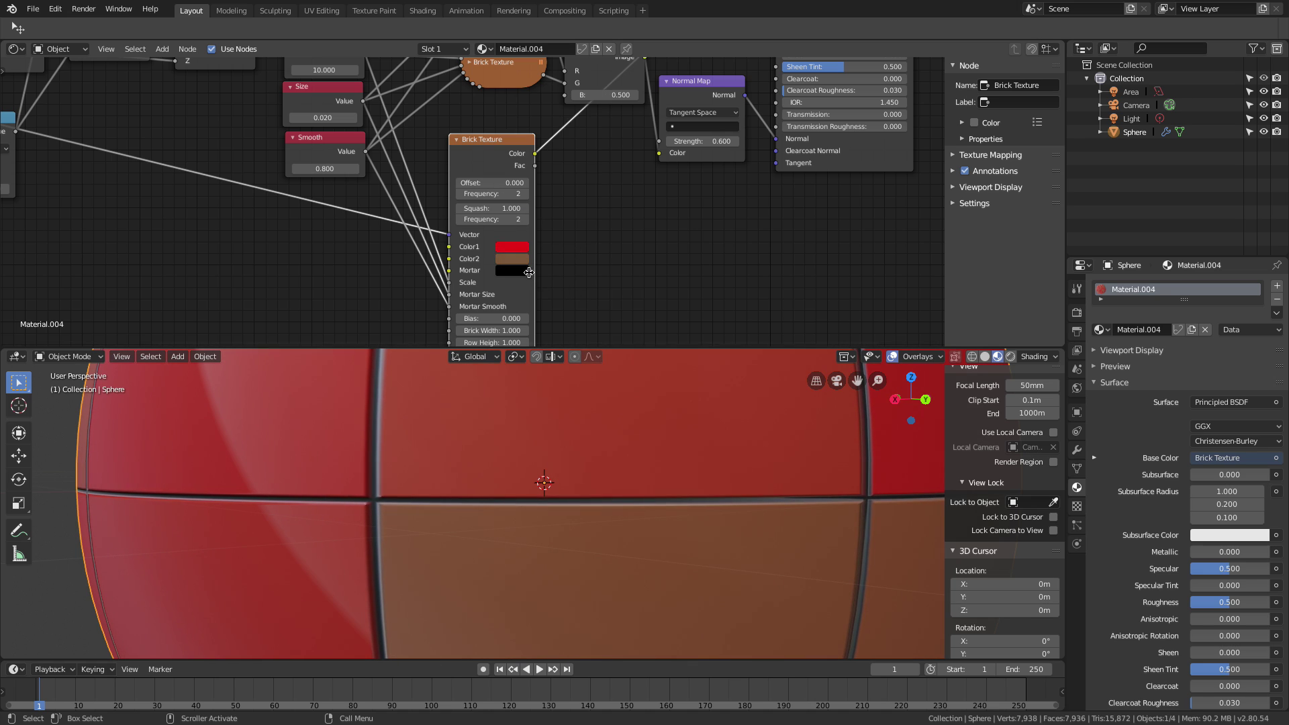
click(528, 272)
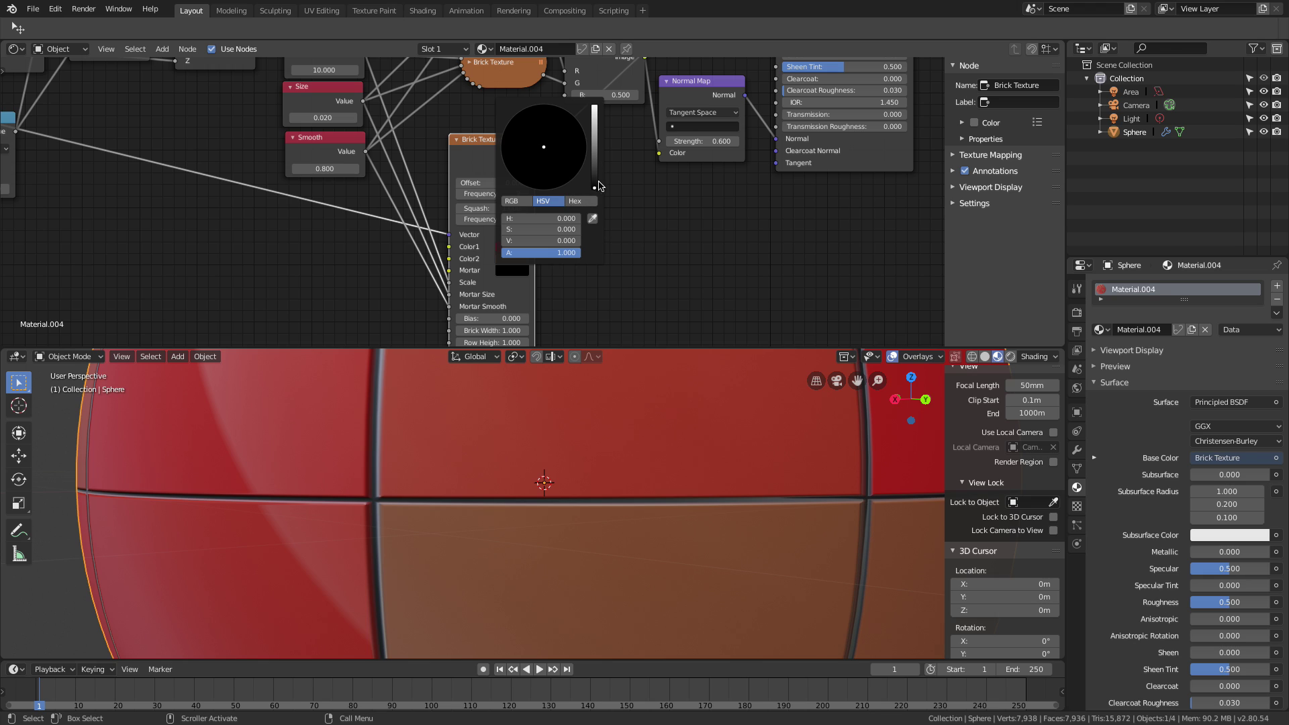
drag(598, 183, 595, 141)
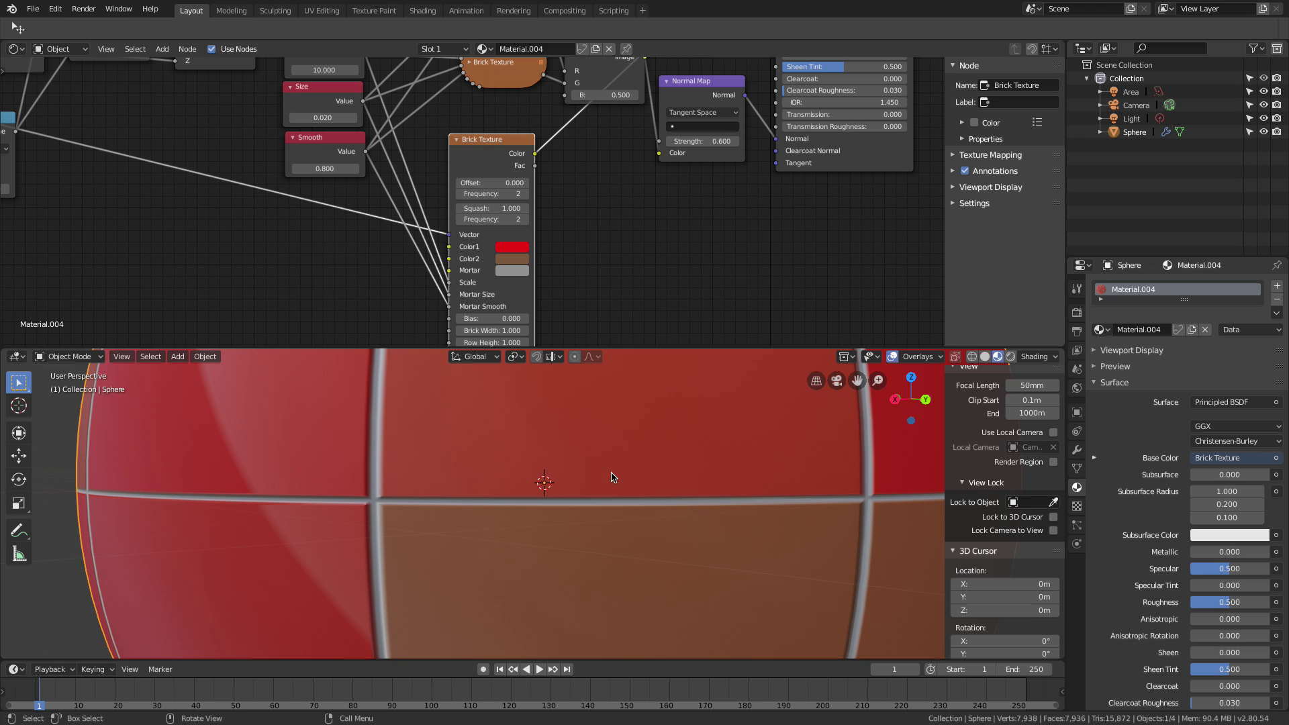
Set the shared Smooth value node to 0.9.
scroll(613, 482, down, 2)
scroll(613, 482, up, 2)
scroll(612, 483, down, 2)
scroll(613, 484, down, 1)
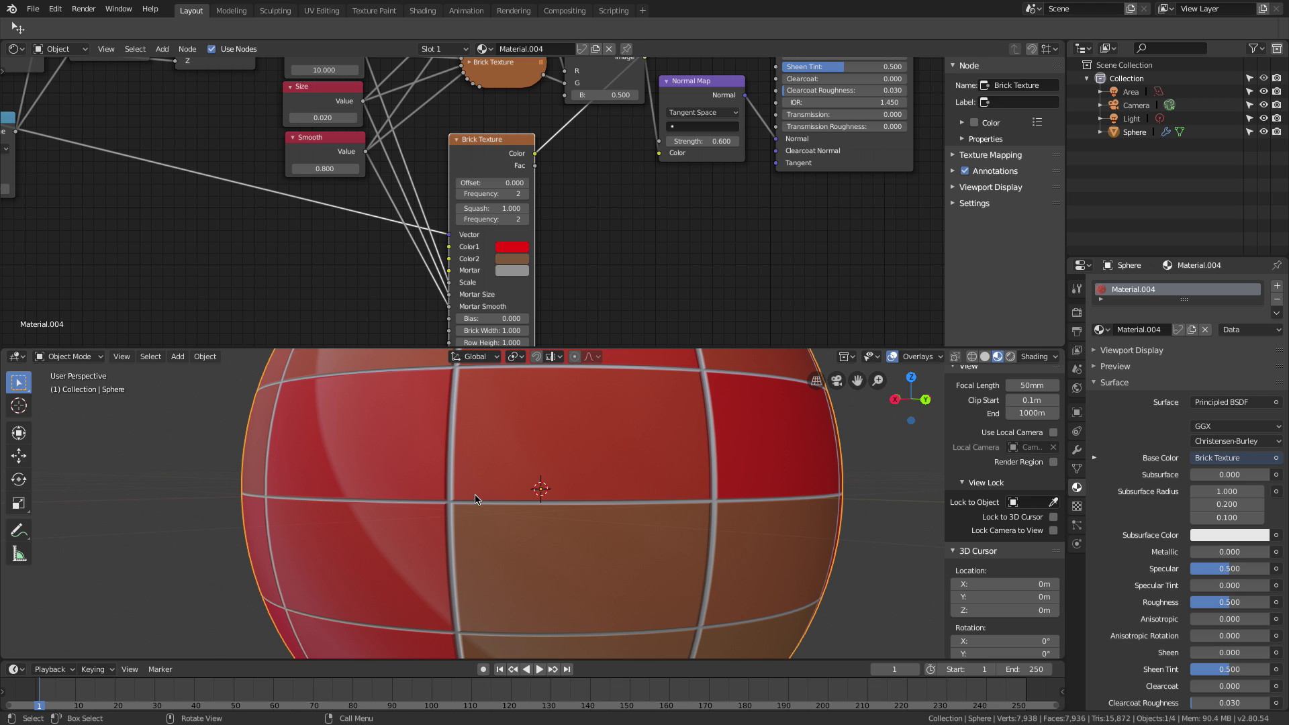
scroll(476, 500, up, 1)
scroll(422, 499, up, 1)
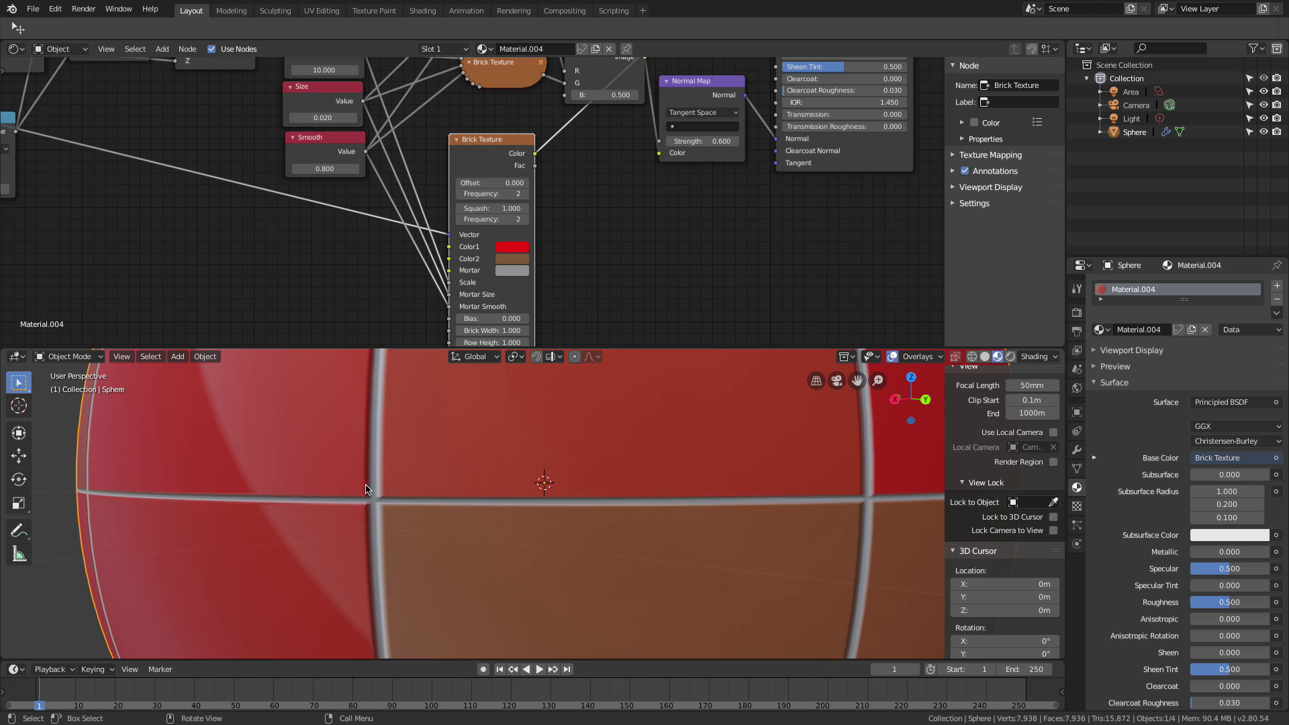
scroll(576, 279, down, 2)
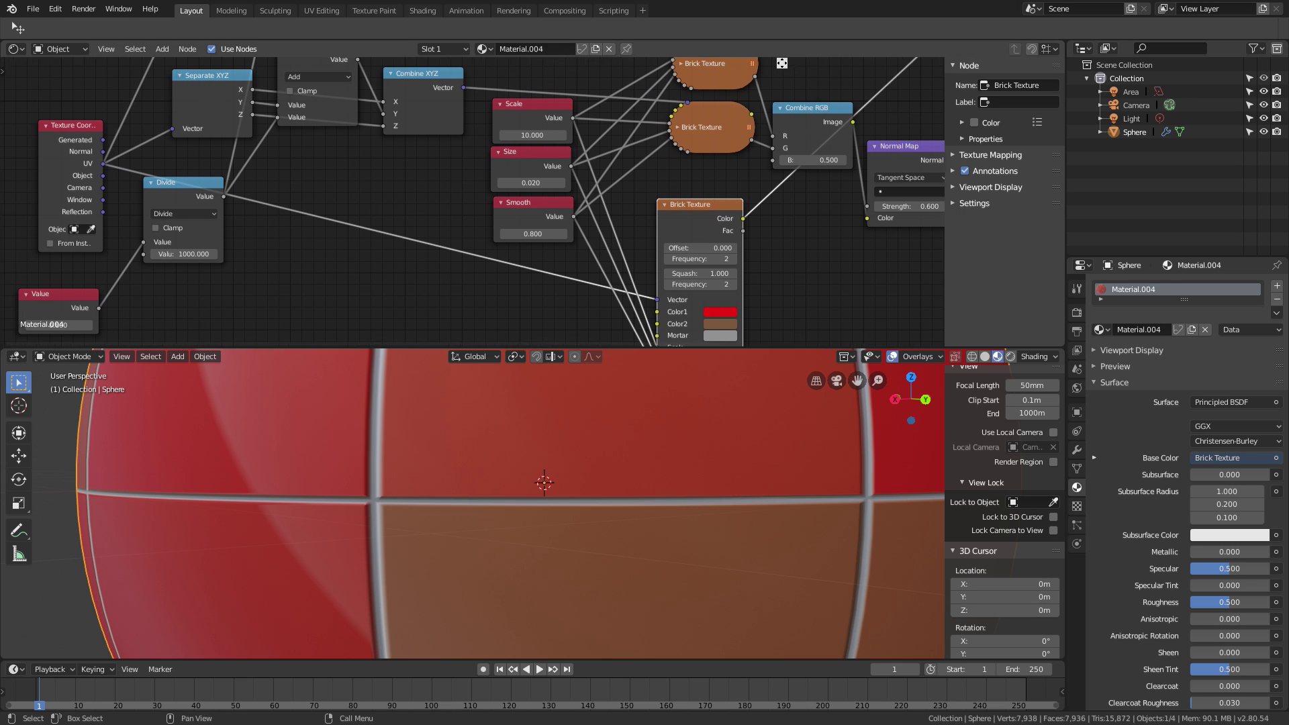
scroll(541, 245, up, 3)
mouse_move(545, 240)
mouse_down()
mouse_move(505, 240)
mouse_move(585, 239)
mouse_move(553, 240)
mouse_up()
key(ctrl+z)
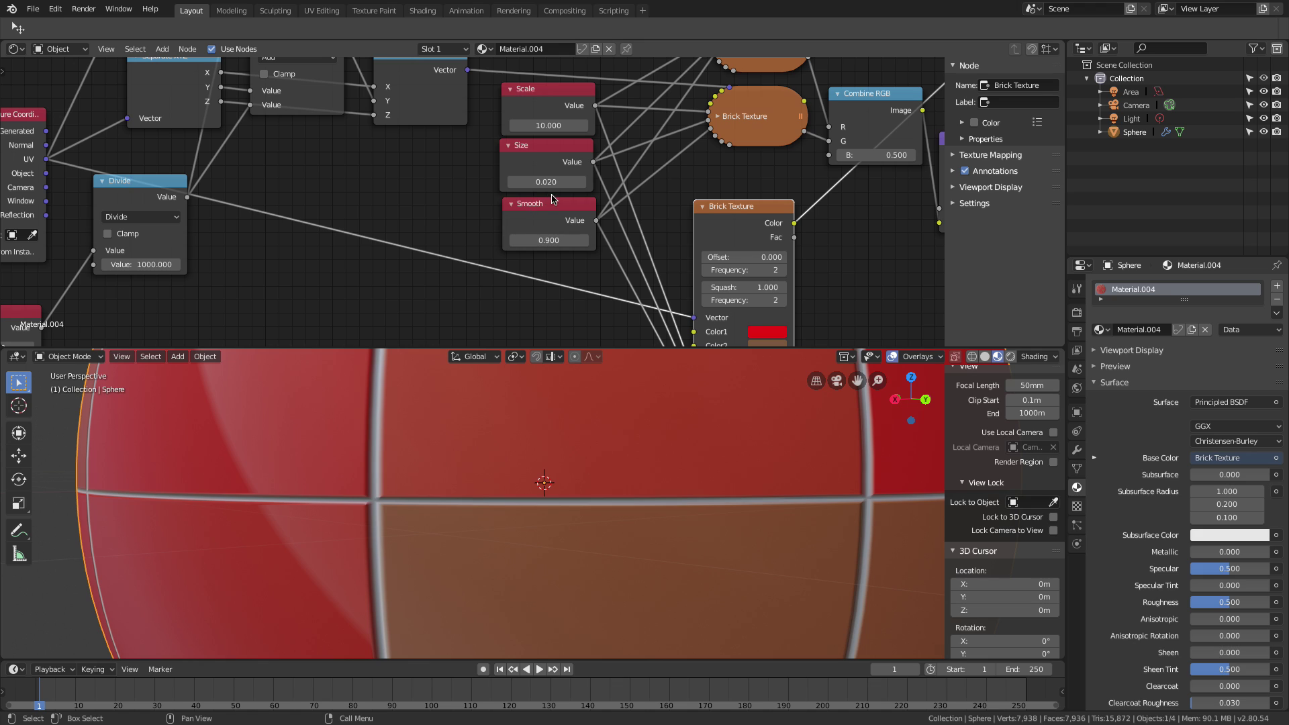
Set the shared Scale value node to 11.1.
mouse_move(546, 182)
mouse_down()
mouse_move(567, 182)
mouse_move(546, 182)
mouse_up()
mouse_move(541, 129)
mouse_down()
mouse_move(563, 129)
mouse_move(549, 129)
mouse_up()
scroll(432, 201, down, 2)
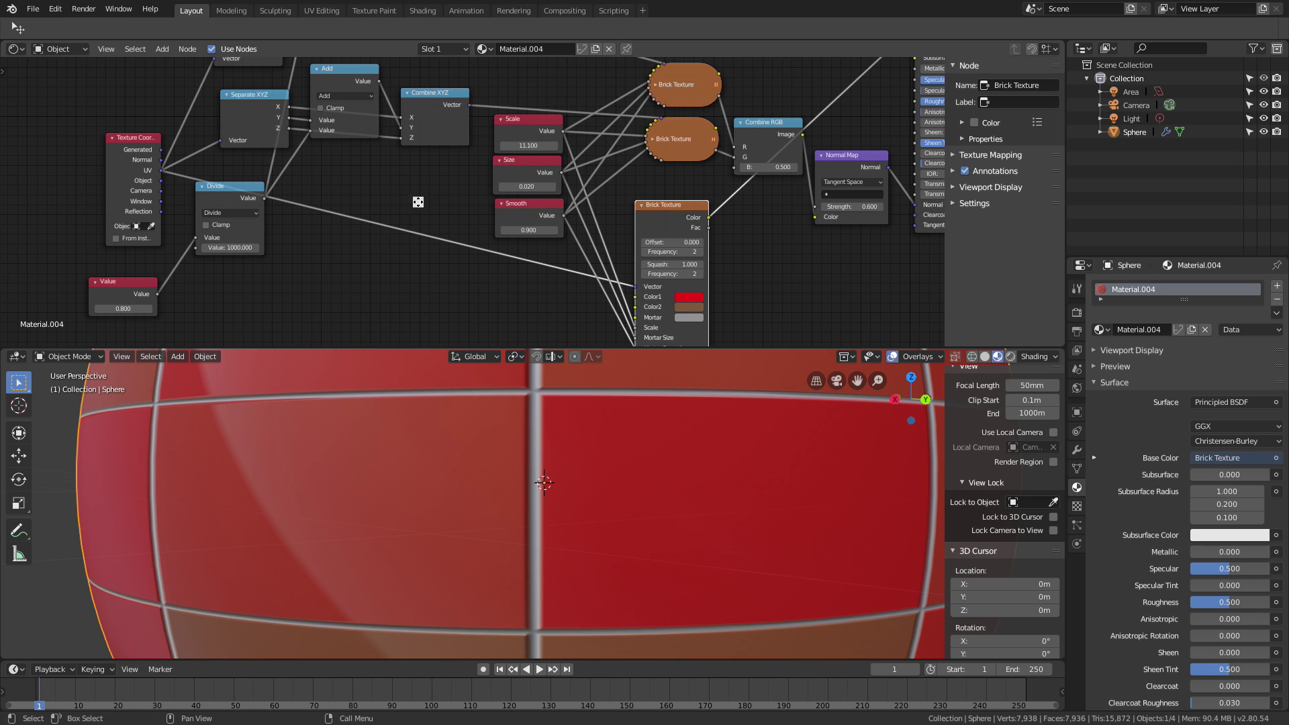
Collapse the Brick Texture node that drives the Base Color.
middle_drag(420, 202, 493, 222)
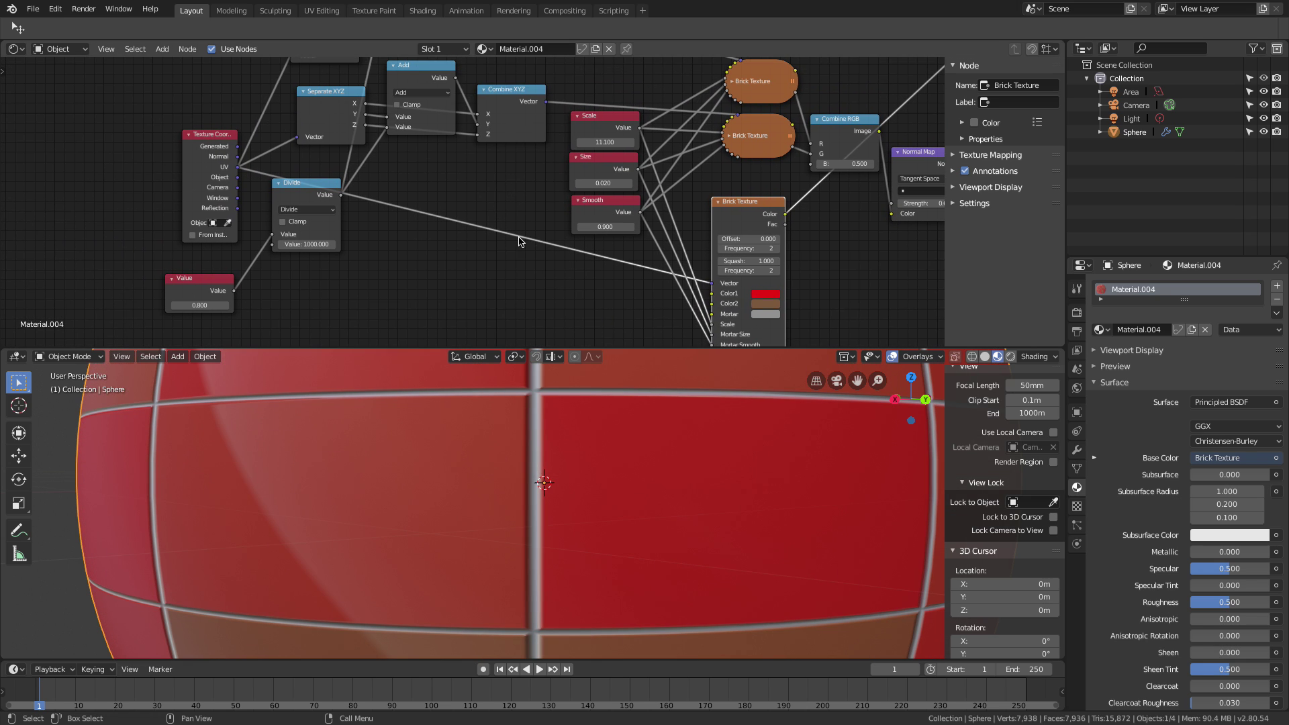
scroll(512, 255, down, 1)
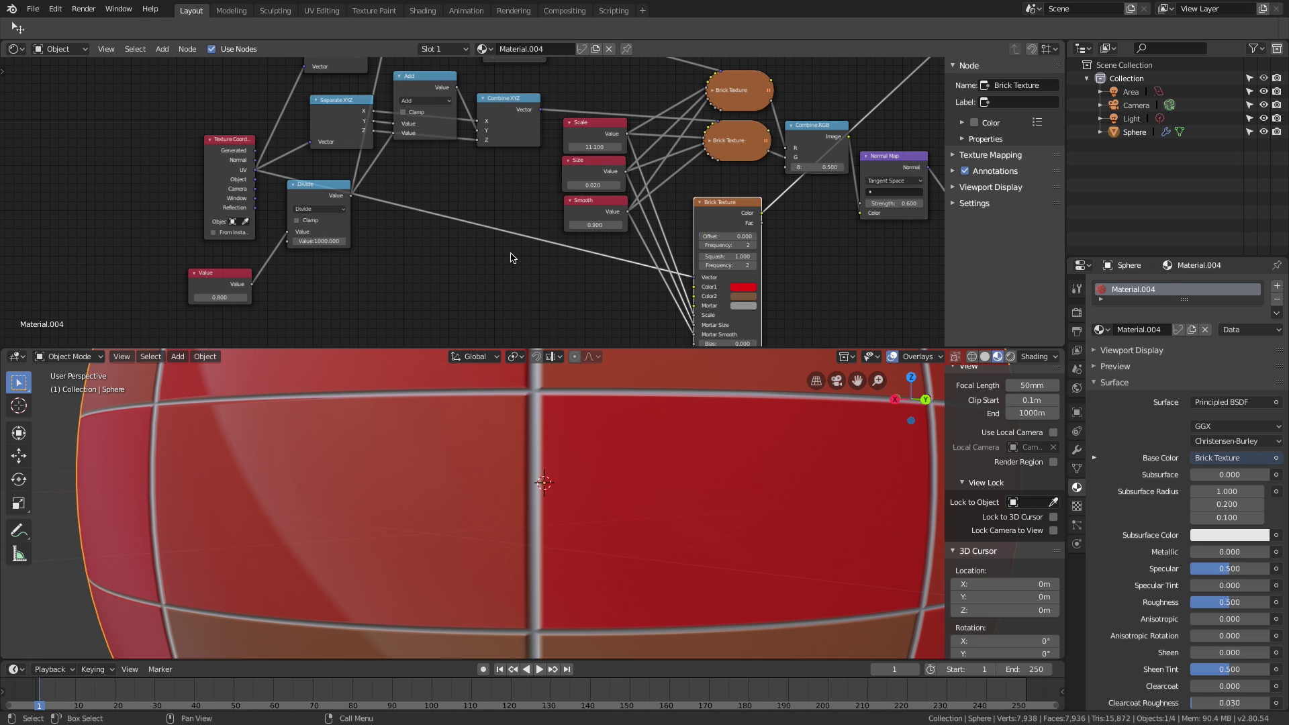
middle_drag(512, 253, 414, 222)
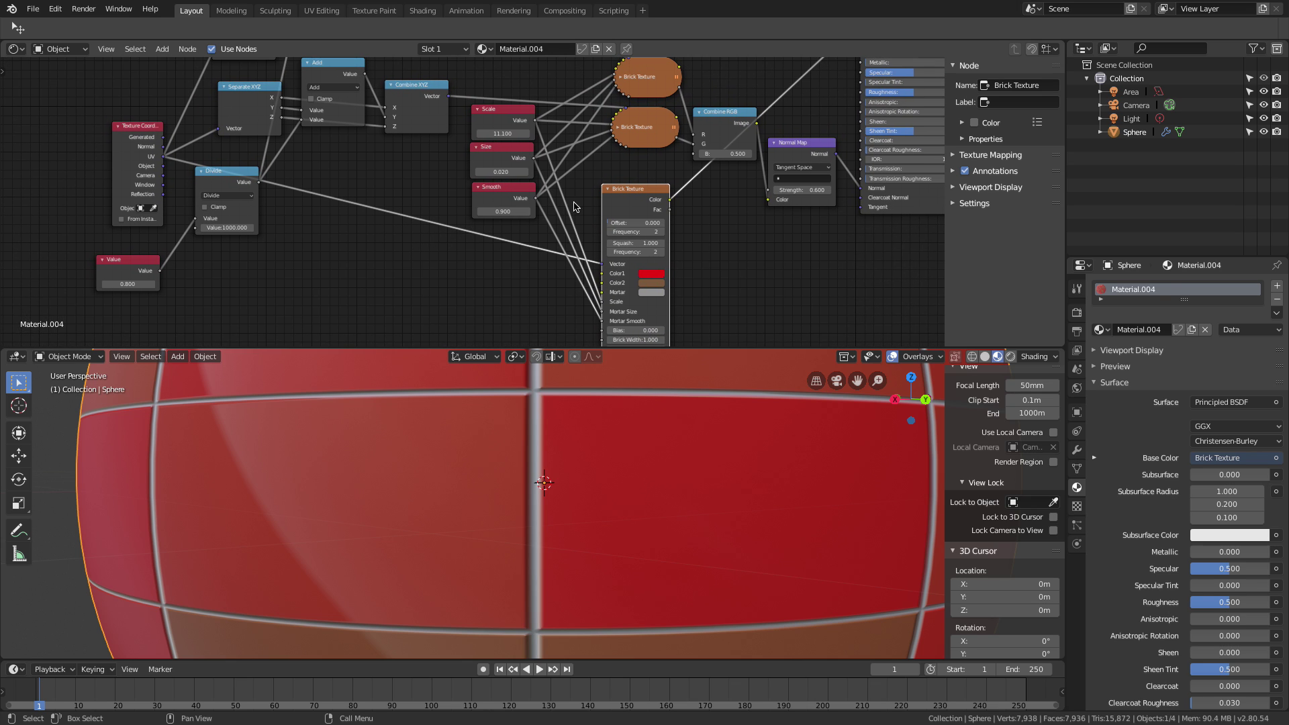
click(609, 190)
middle_drag(428, 271, 585, 231)
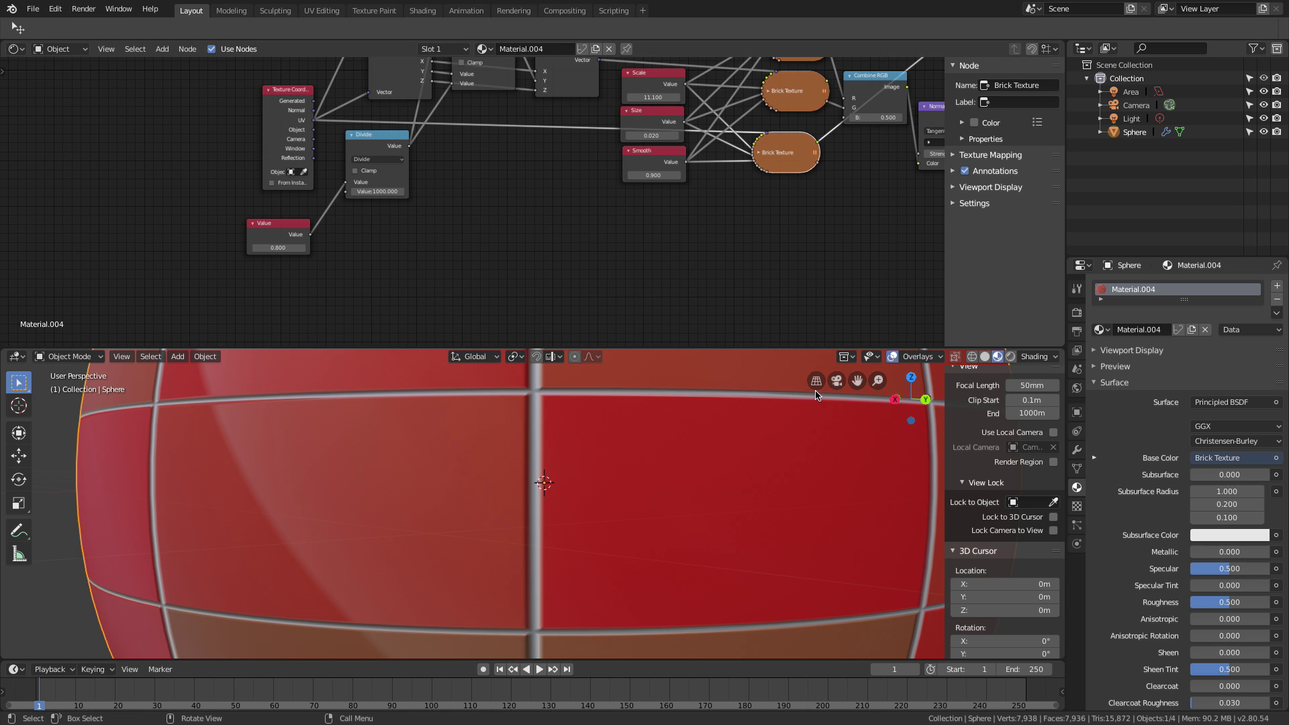
Reposition the offset's Divide and Value nodes to make room, and add a Noise Texture node below the Value node.
scroll(475, 297, up, 4)
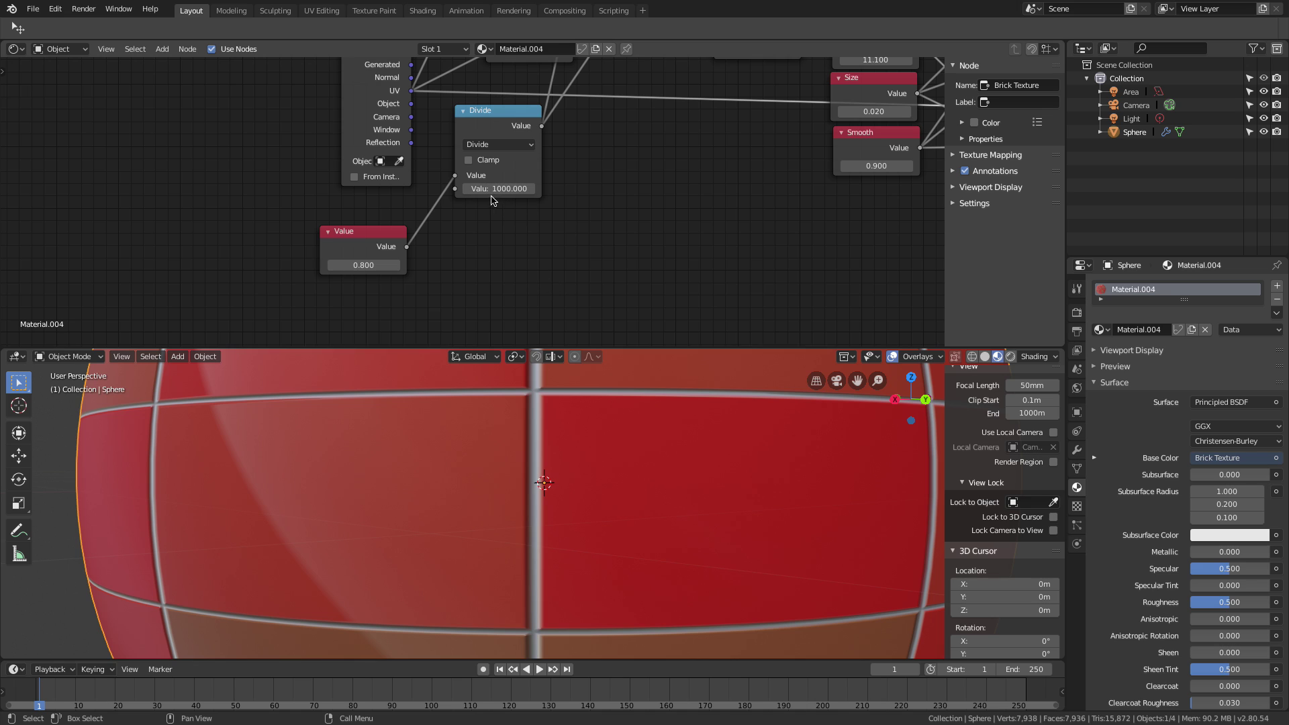
mouse_move(467, 123)
mouse_down()
mouse_move(508, 138)
mouse_move(476, 136)
mouse_up()
drag(340, 240, 255, 214)
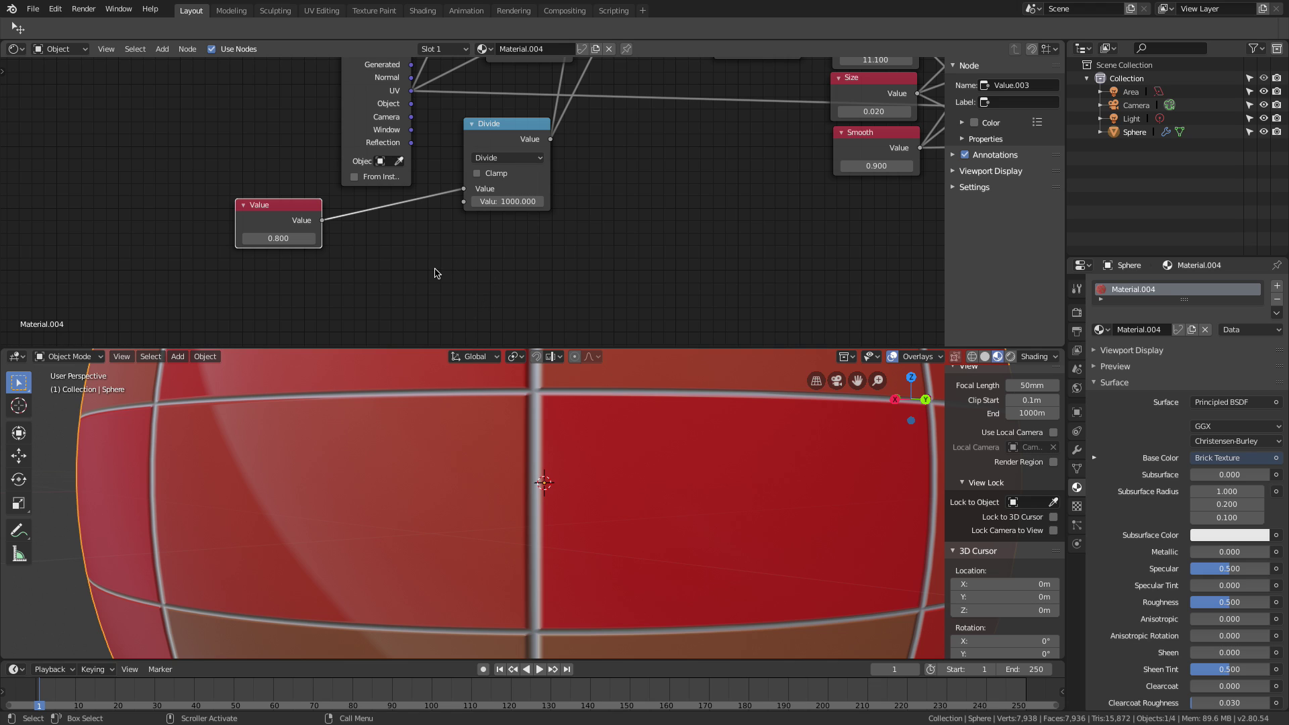
key(shift+a)
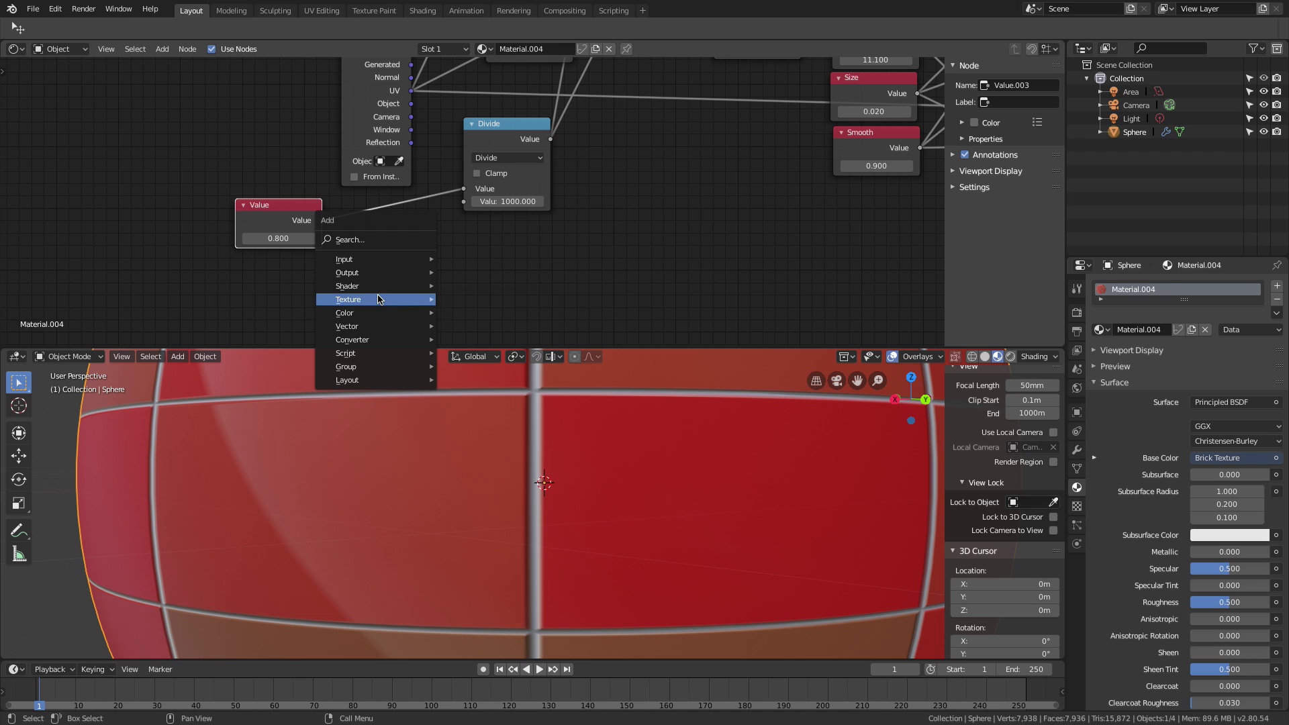
mouse_move(417, 300)
click(481, 417)
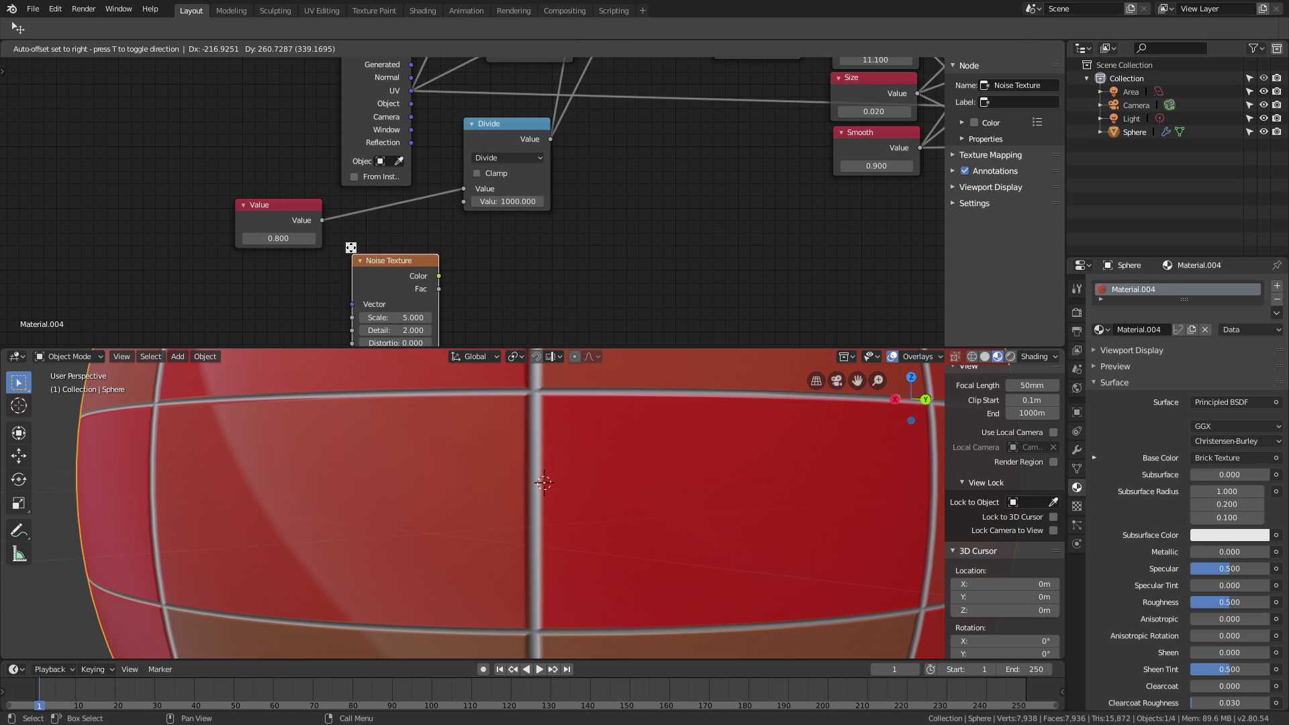
click(459, 287)
middle_drag(459, 287, 415, 258)
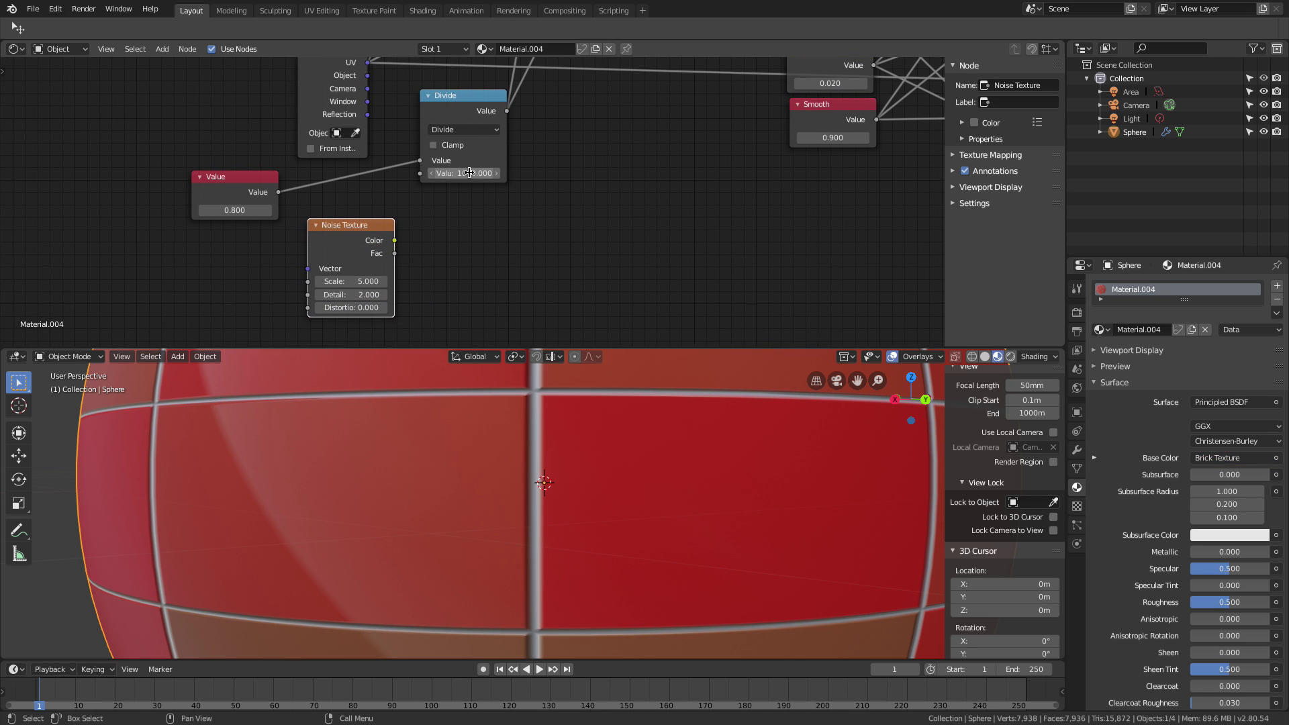
drag(364, 240, 330, 254)
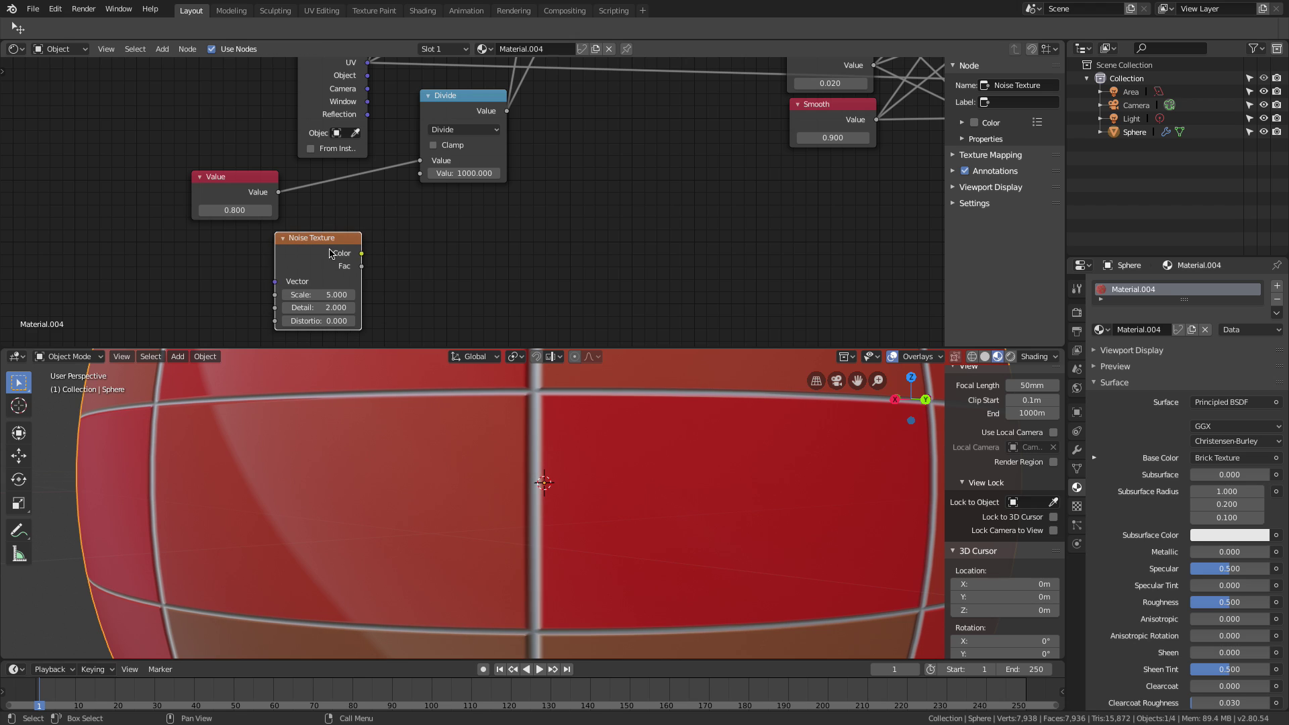
Duplicate the Divide node as a Multiply node and route the Noise Texture's Fac through it into the original Divide node's second value.
click(449, 101)
key(shift+d)
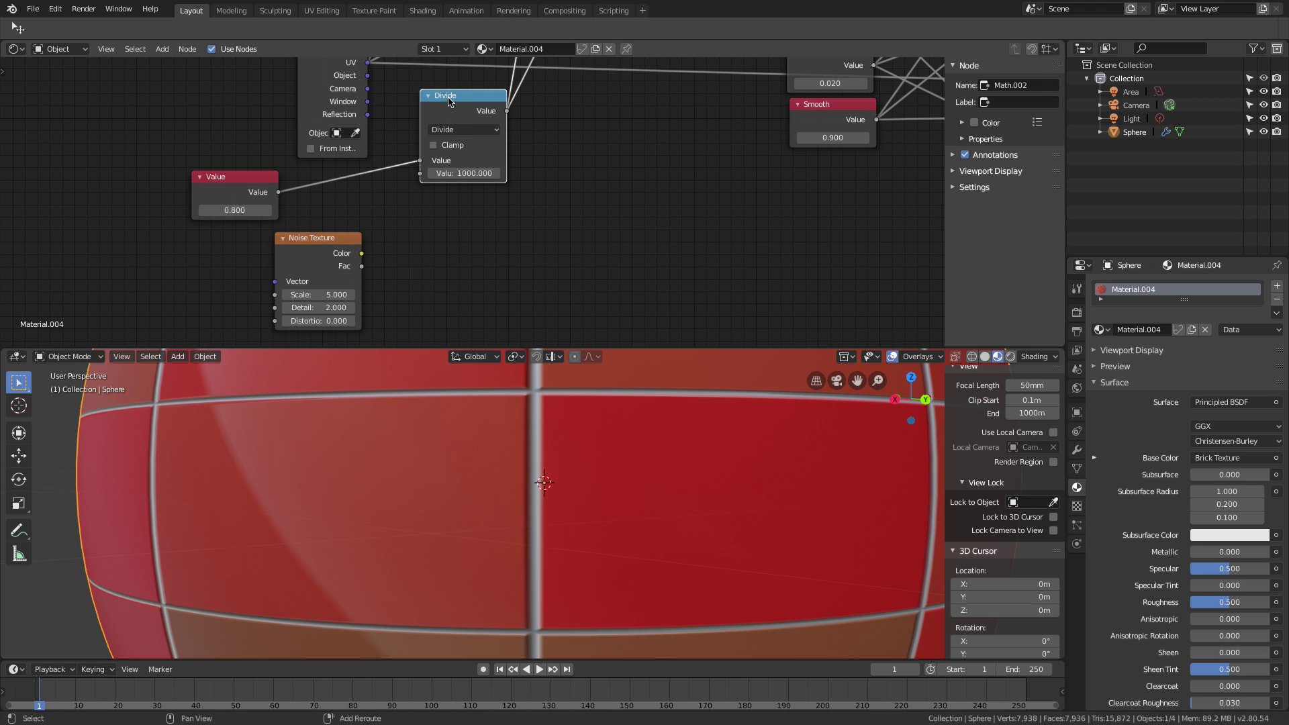
click(437, 232)
click(452, 260)
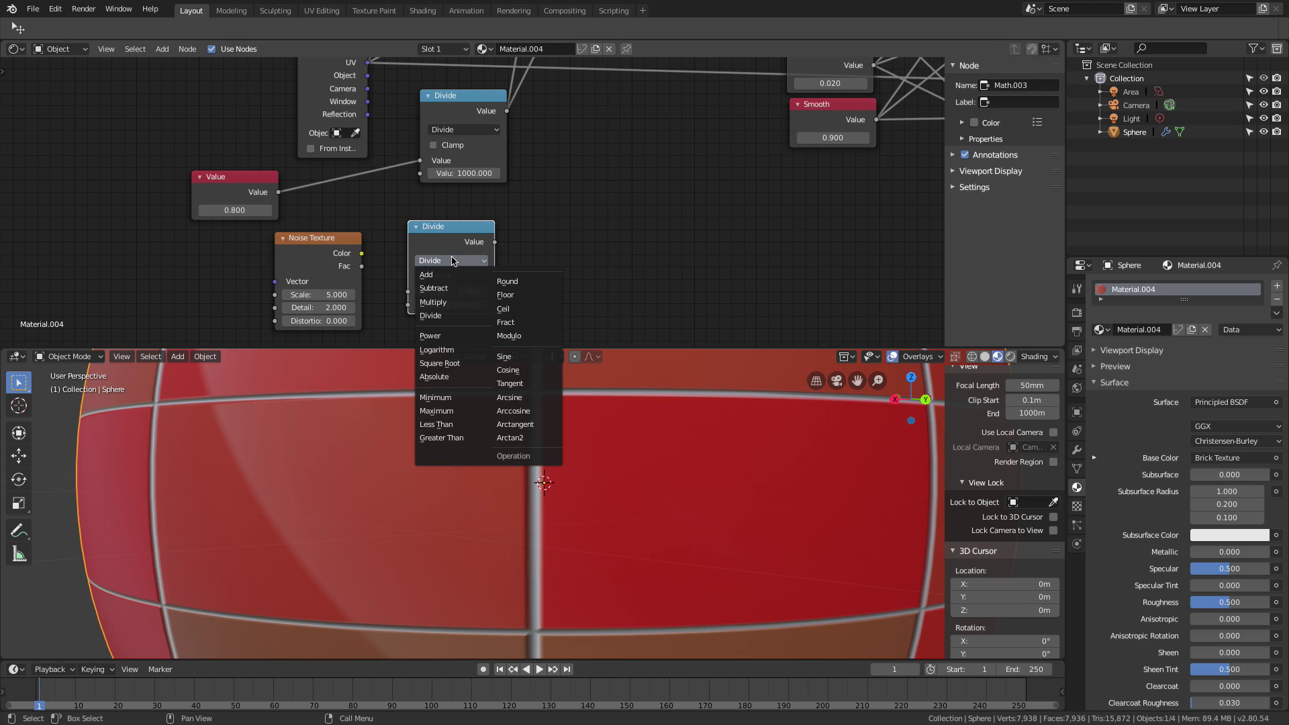
click(460, 303)
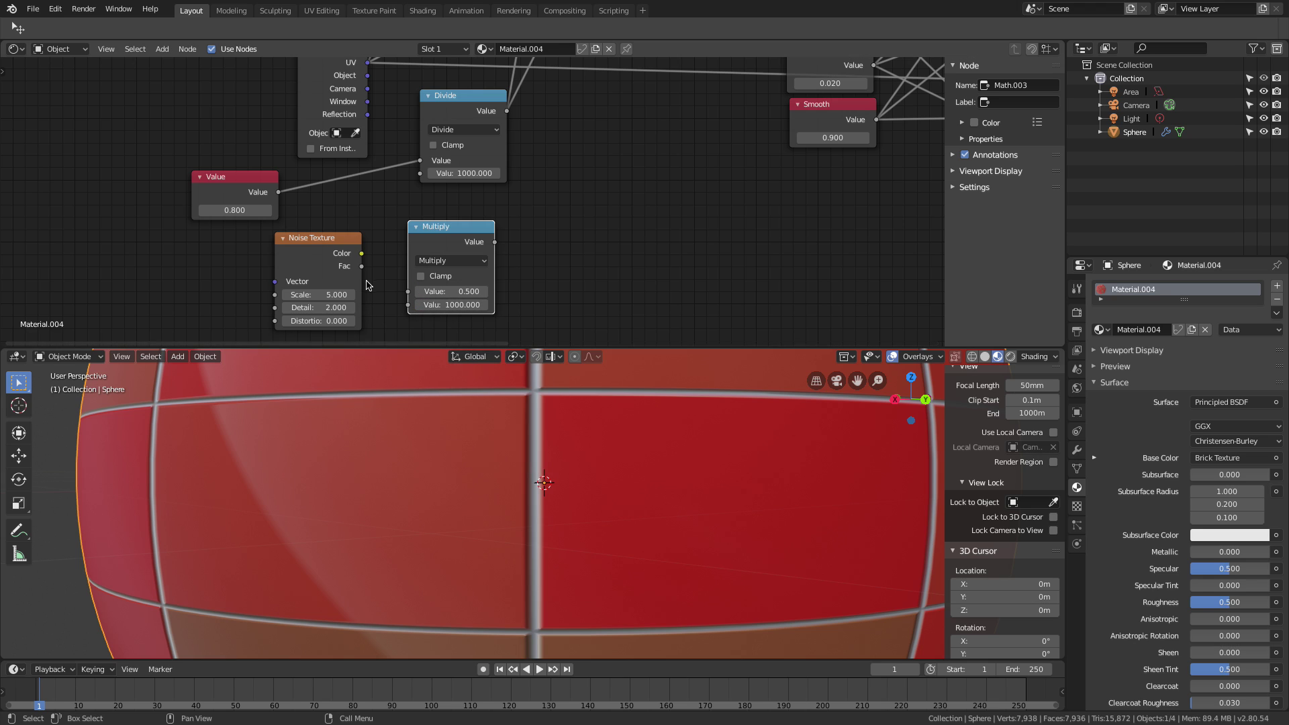
drag(362, 266, 408, 291)
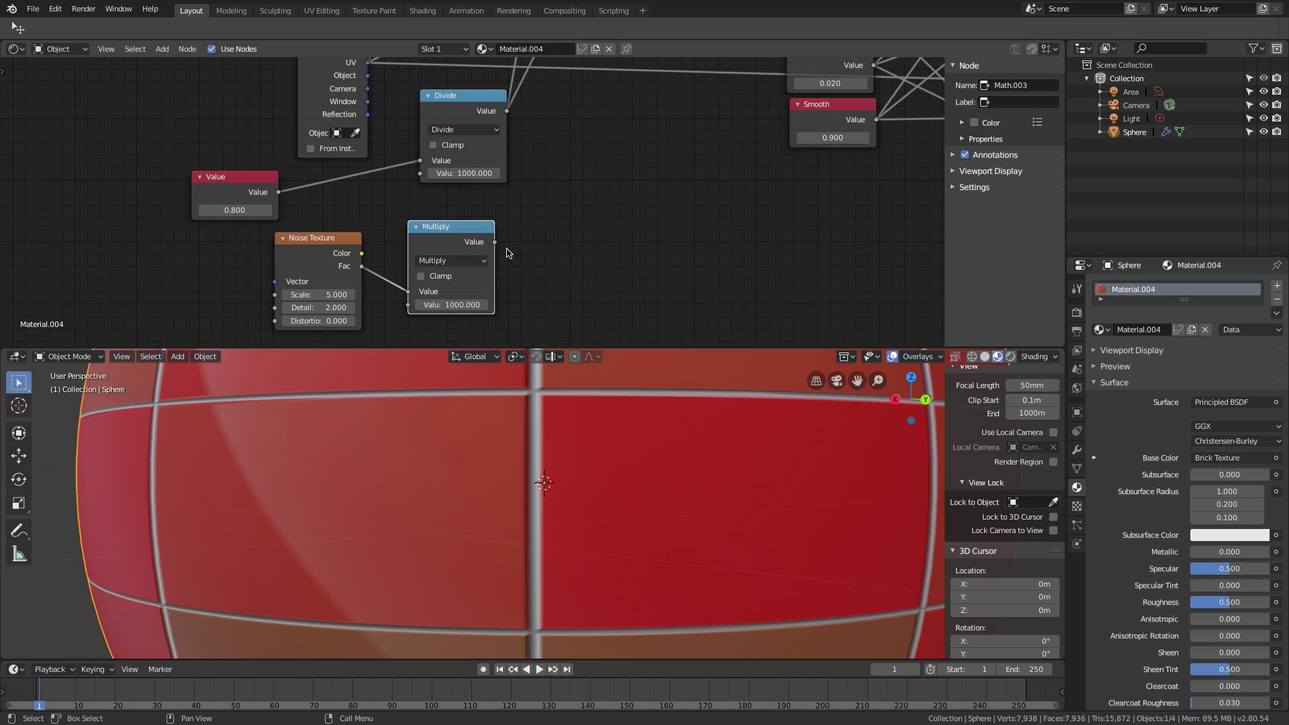
drag(496, 243, 423, 179)
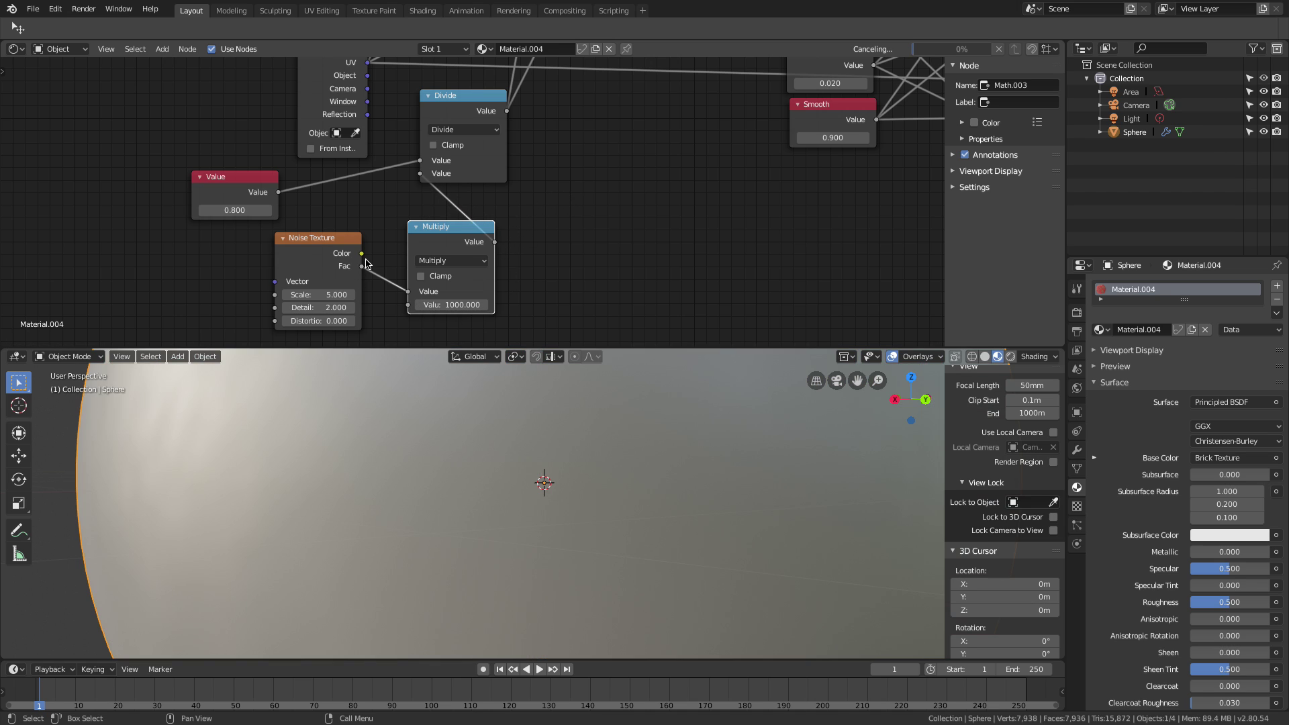
Add a Texture Coordinate node beside the Noise Texture and connect its Object output to the noise Vector.
middle_drag(366, 263, 663, 180)
key(shift+a)
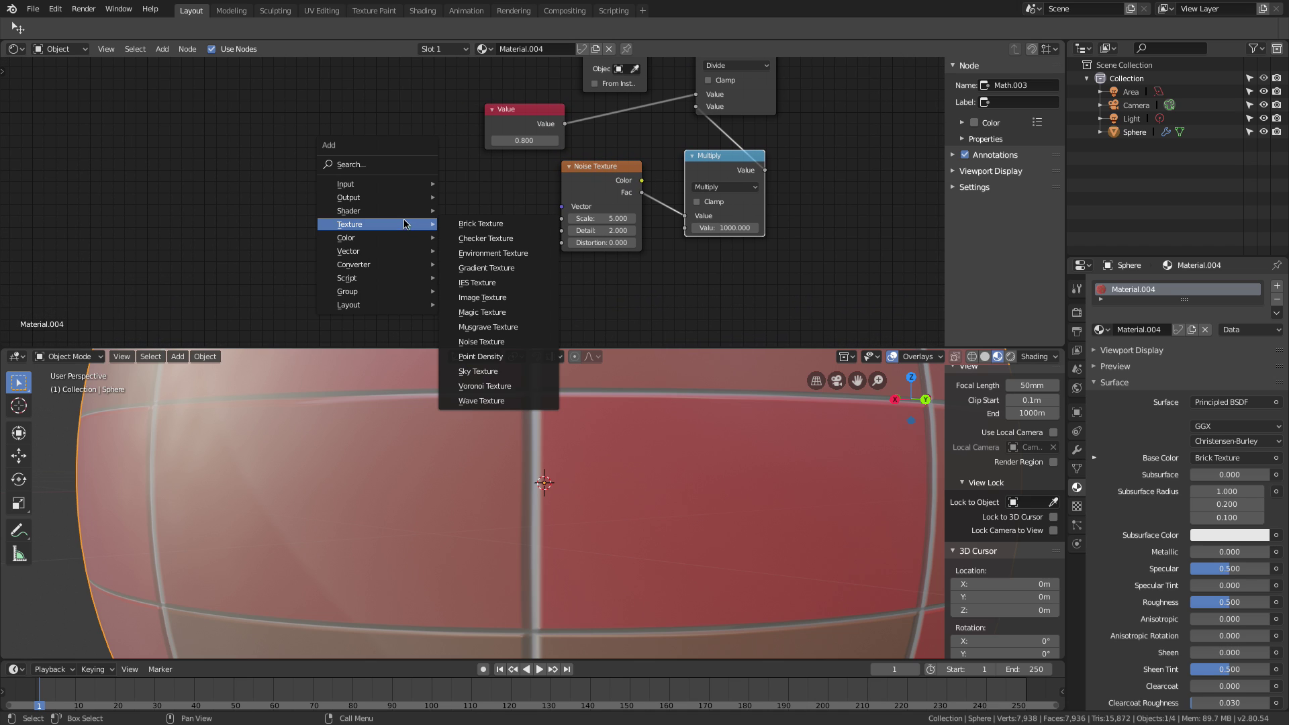
mouse_move(366, 188)
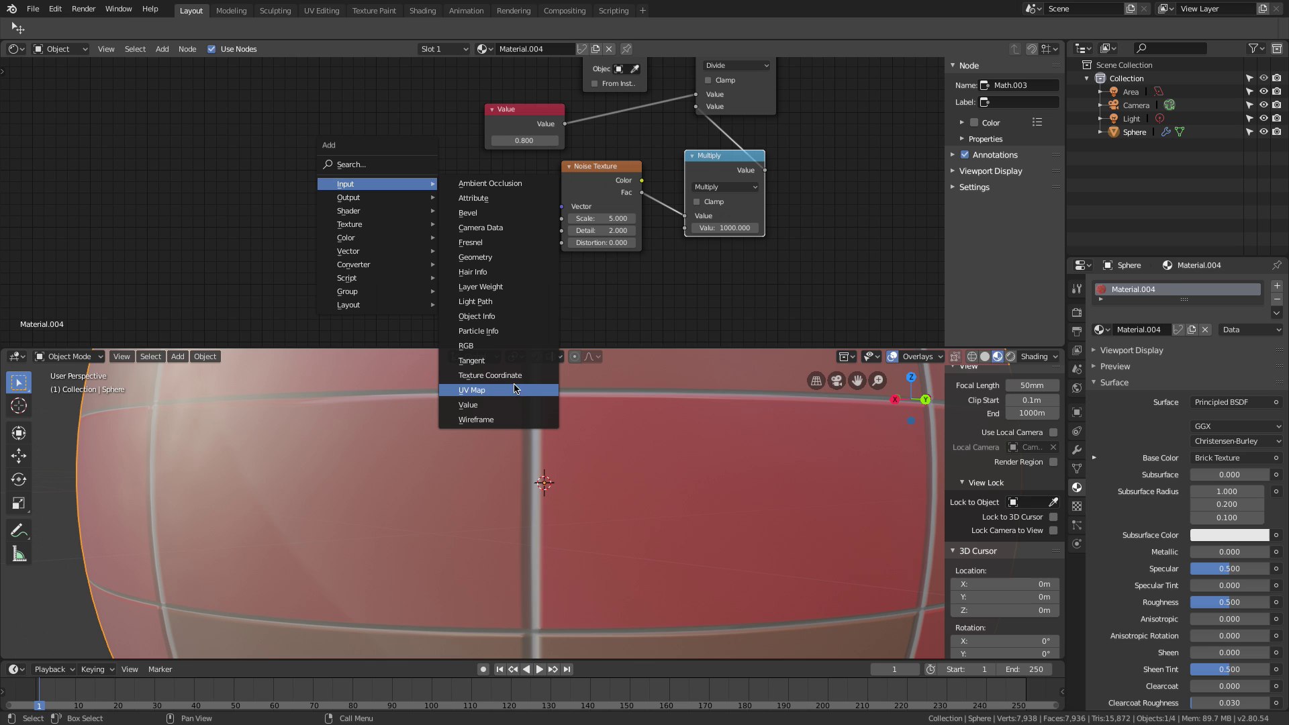
click(485, 375)
click(400, 180)
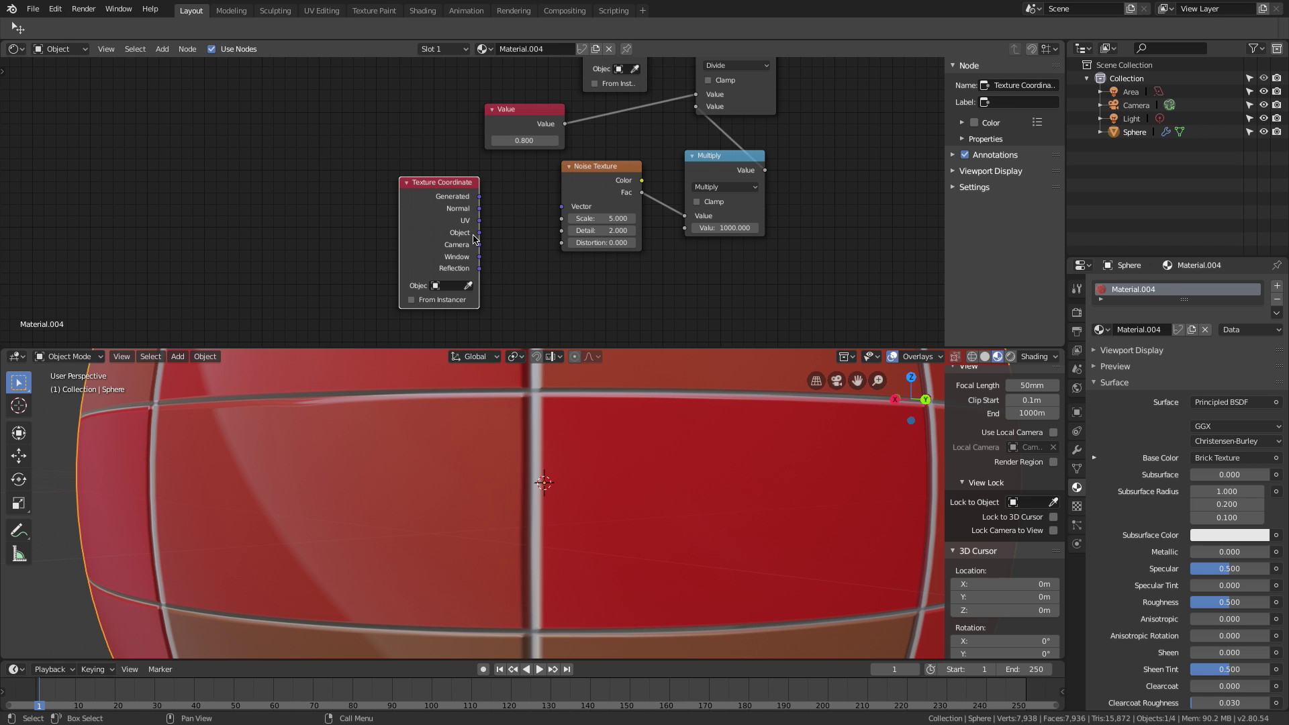
drag(480, 232, 562, 207)
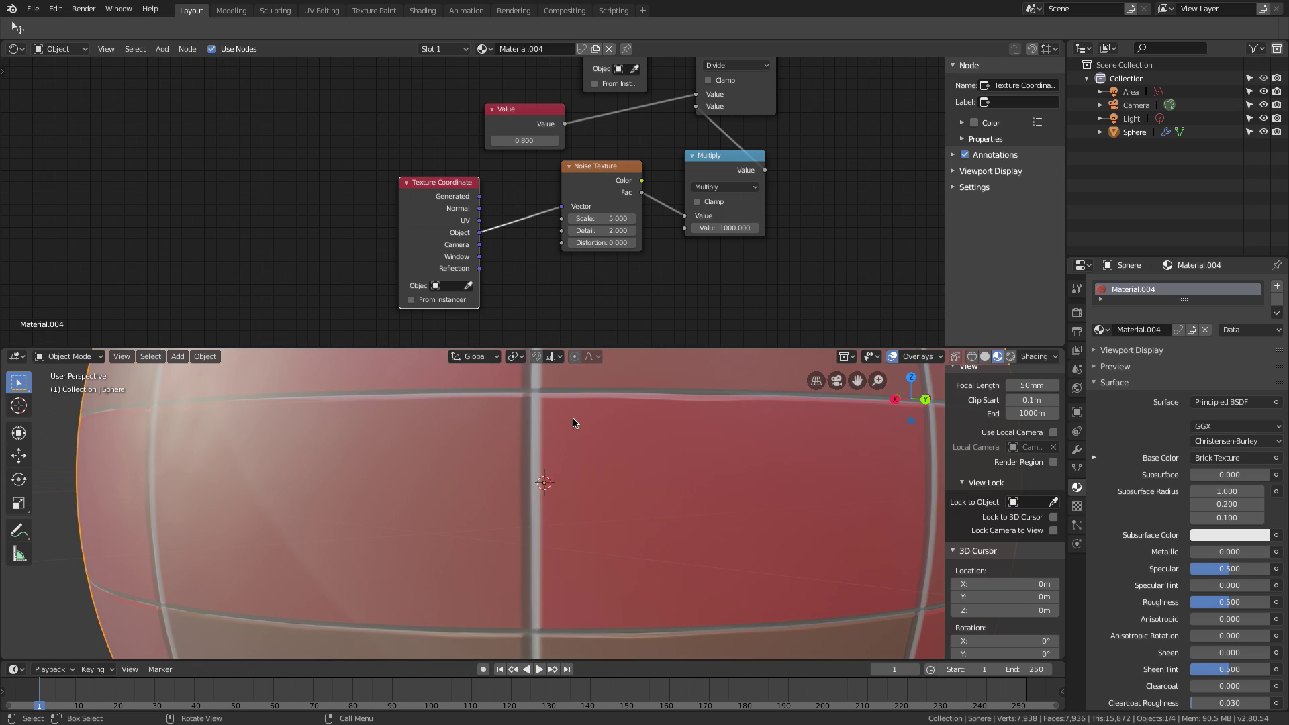
Set the Noise Texture's Scale to 50, Detail to 7.3 and Distortion to 2.1.
click(601, 219)
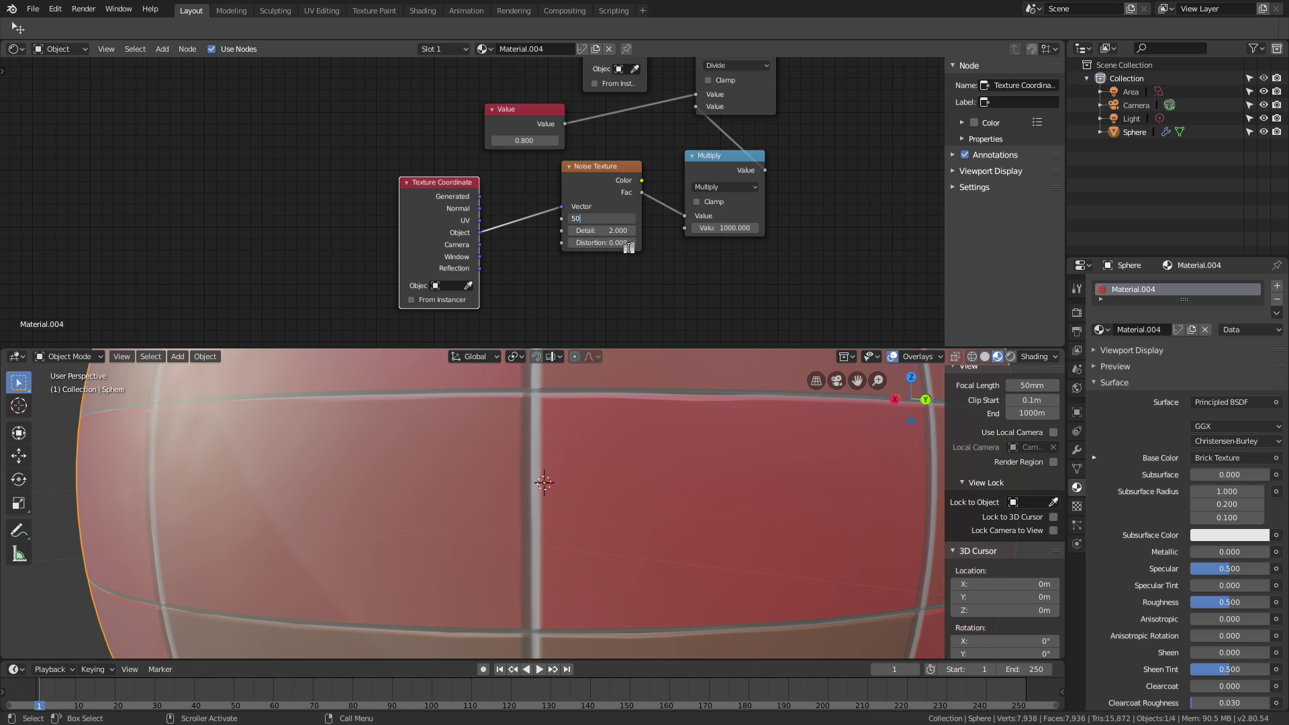
key(Return)
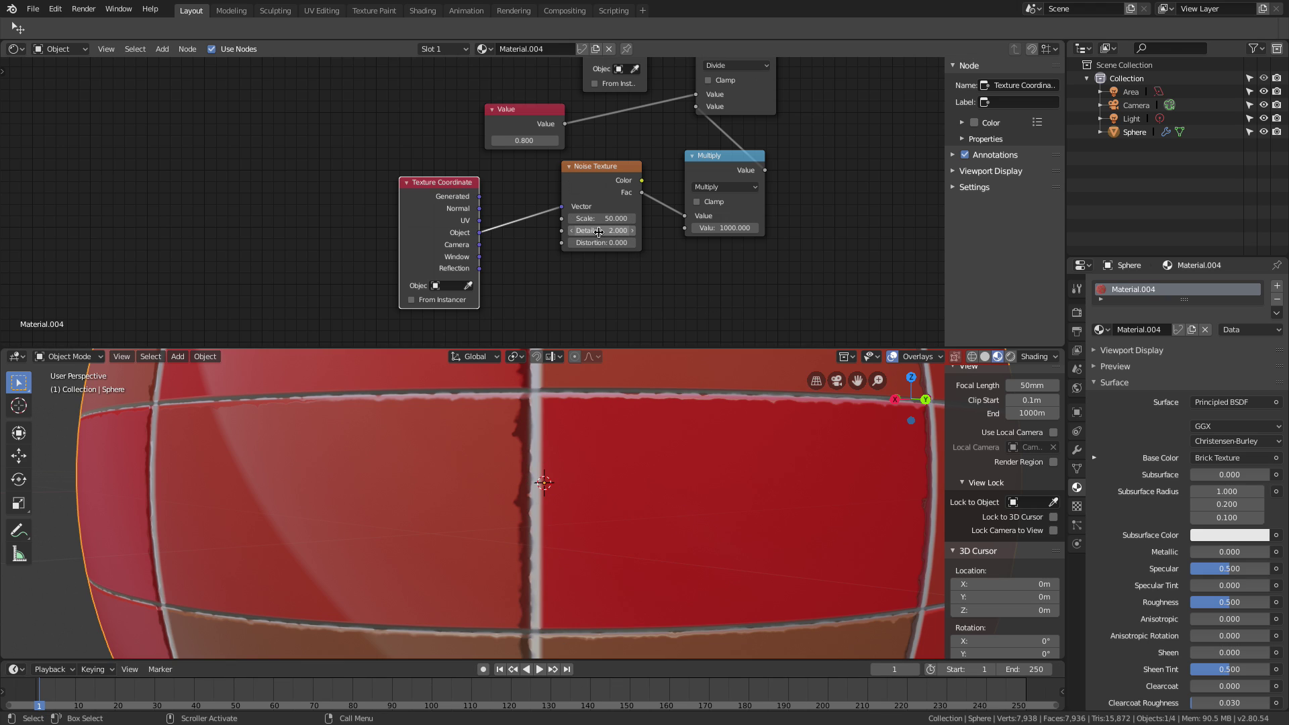
drag(599, 232, 625, 242)
scroll(569, 598, down, 2)
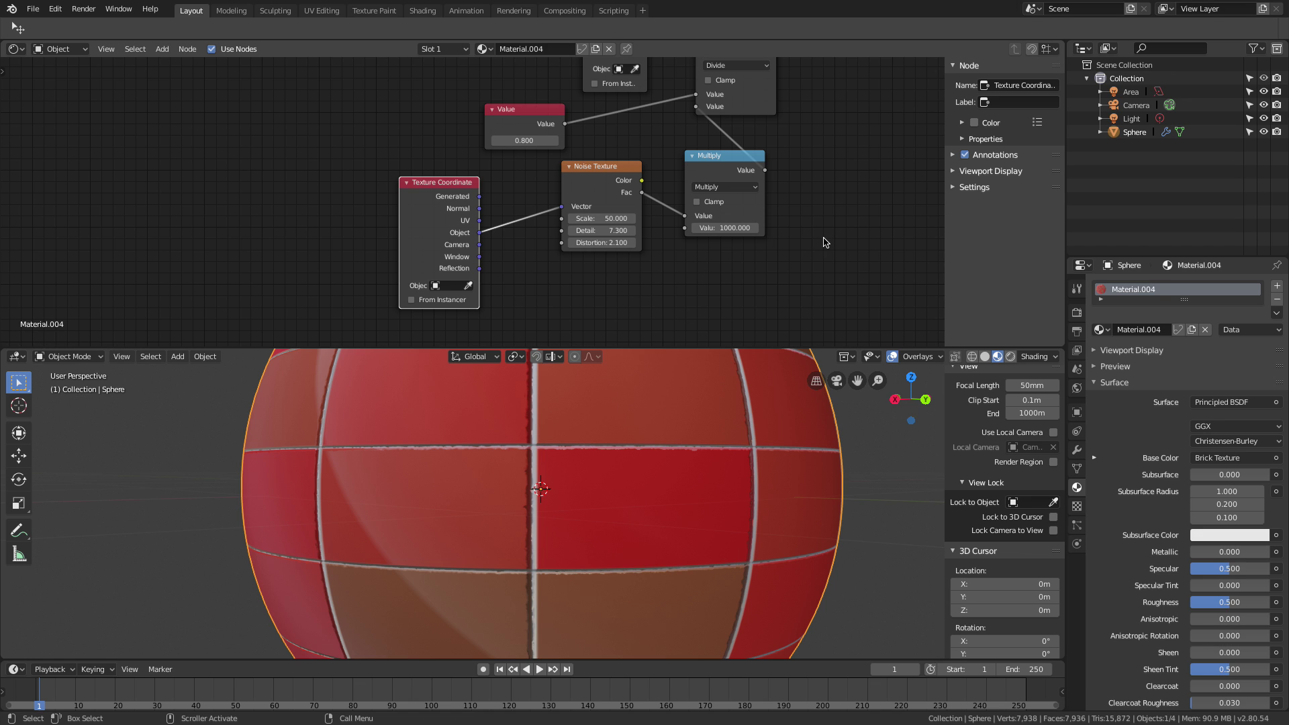
Move the Normal Map node clear of the shader and insert a Bump node between its Normal output and the Principled BSDF's Normal input.
middle_drag(826, 242, 400, 300)
scroll(594, 246, down, 1)
scroll(594, 246, down, 1)
middle_drag(625, 230, 403, 298)
scroll(524, 314, up, 2)
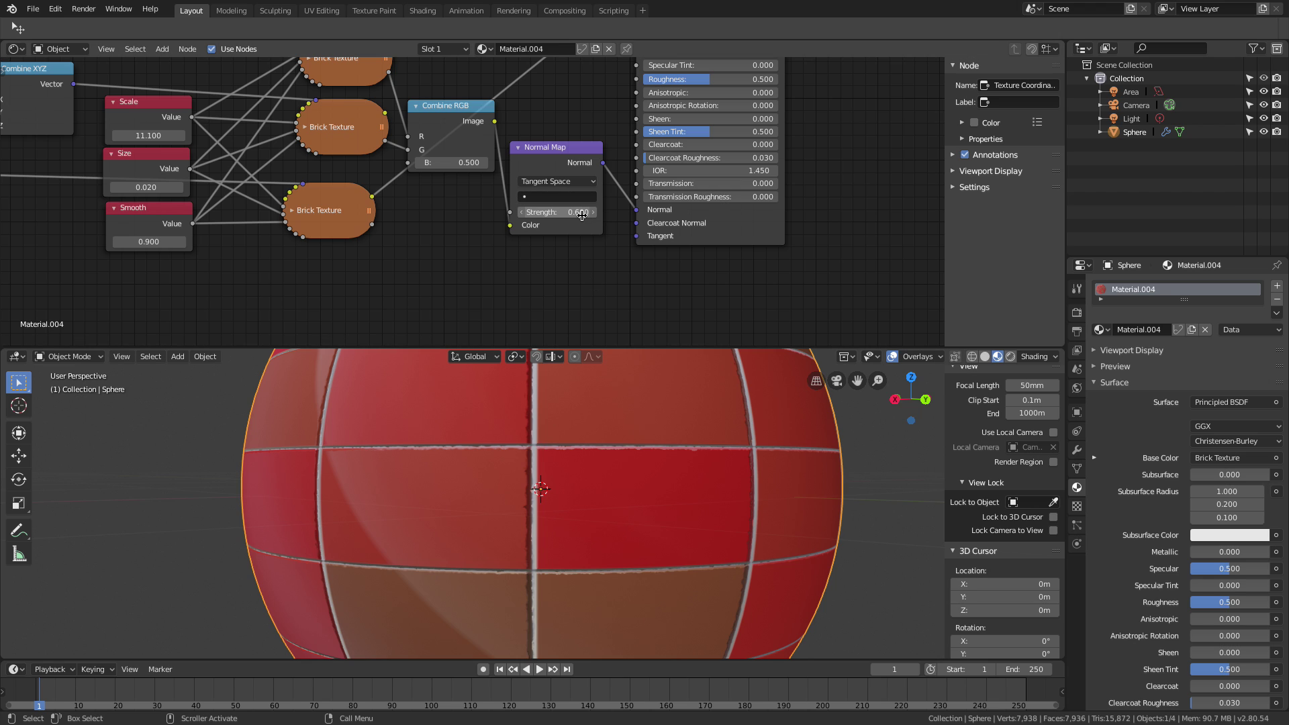
drag(557, 154, 529, 230)
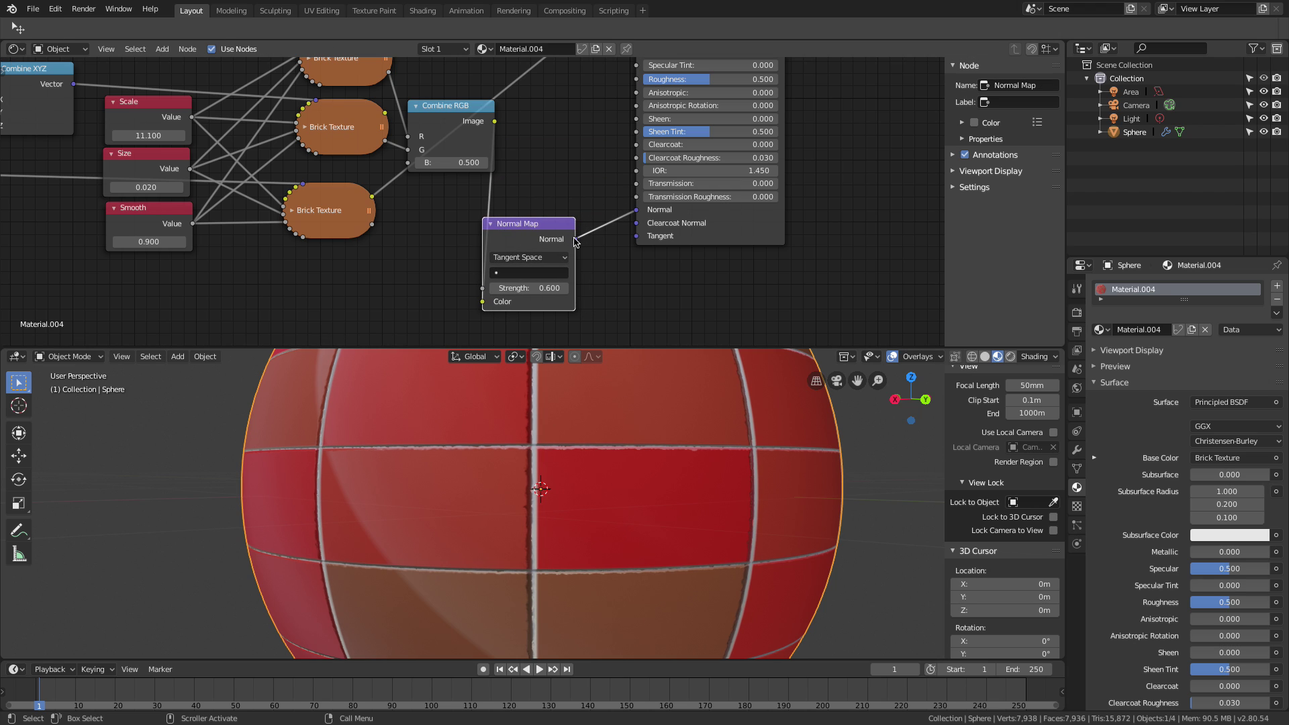
middle_drag(629, 273, 638, 213)
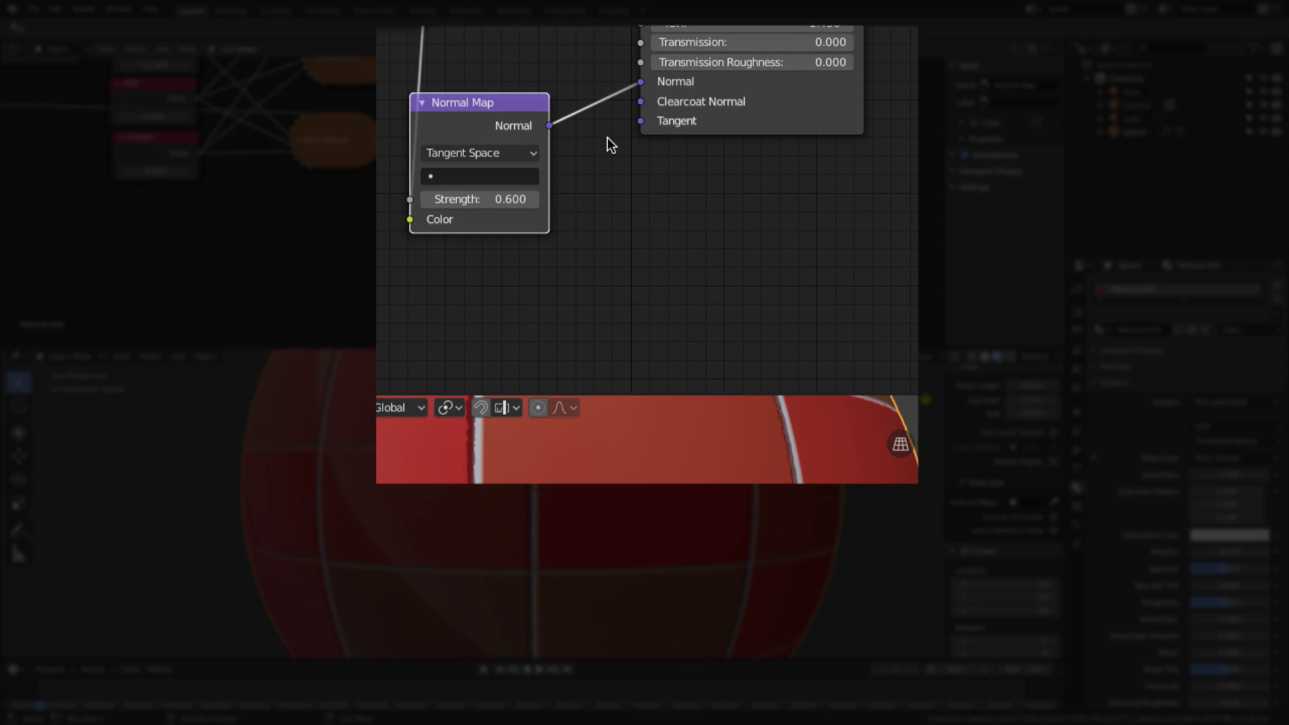
key(shift+a)
mouse_move(627, 241)
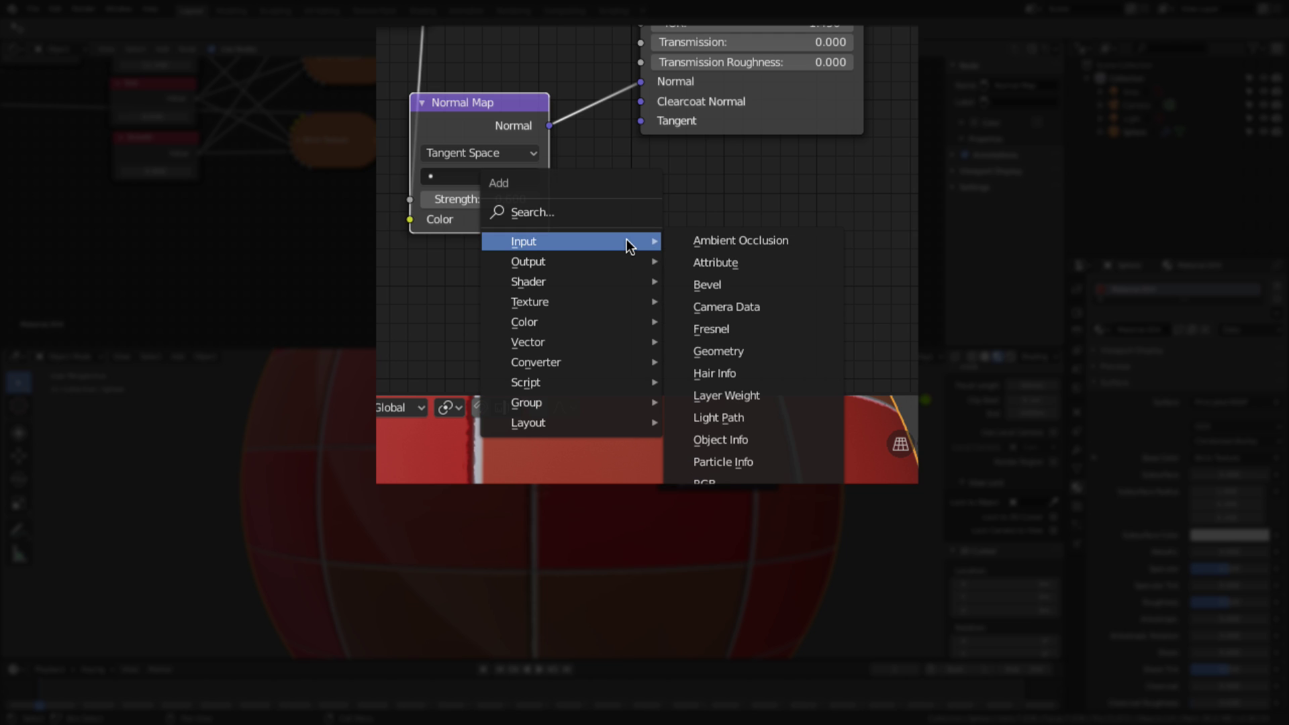
mouse_move(548, 345)
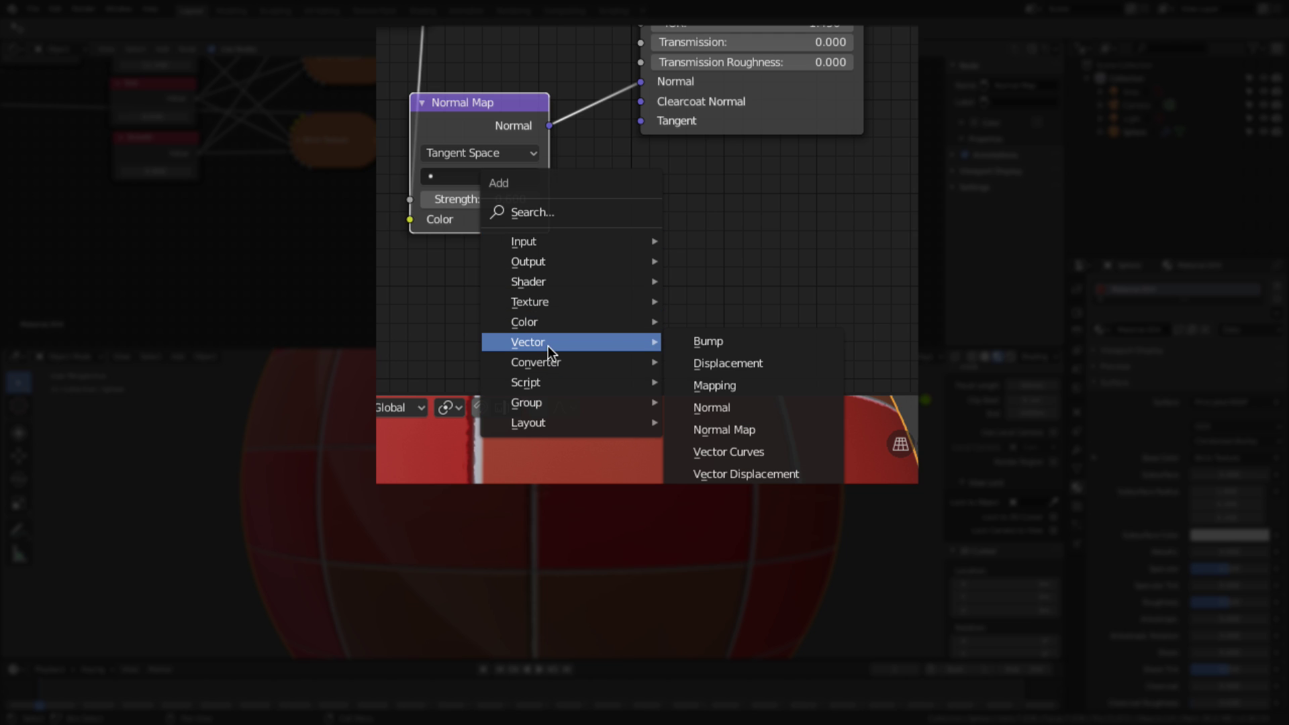
click(709, 341)
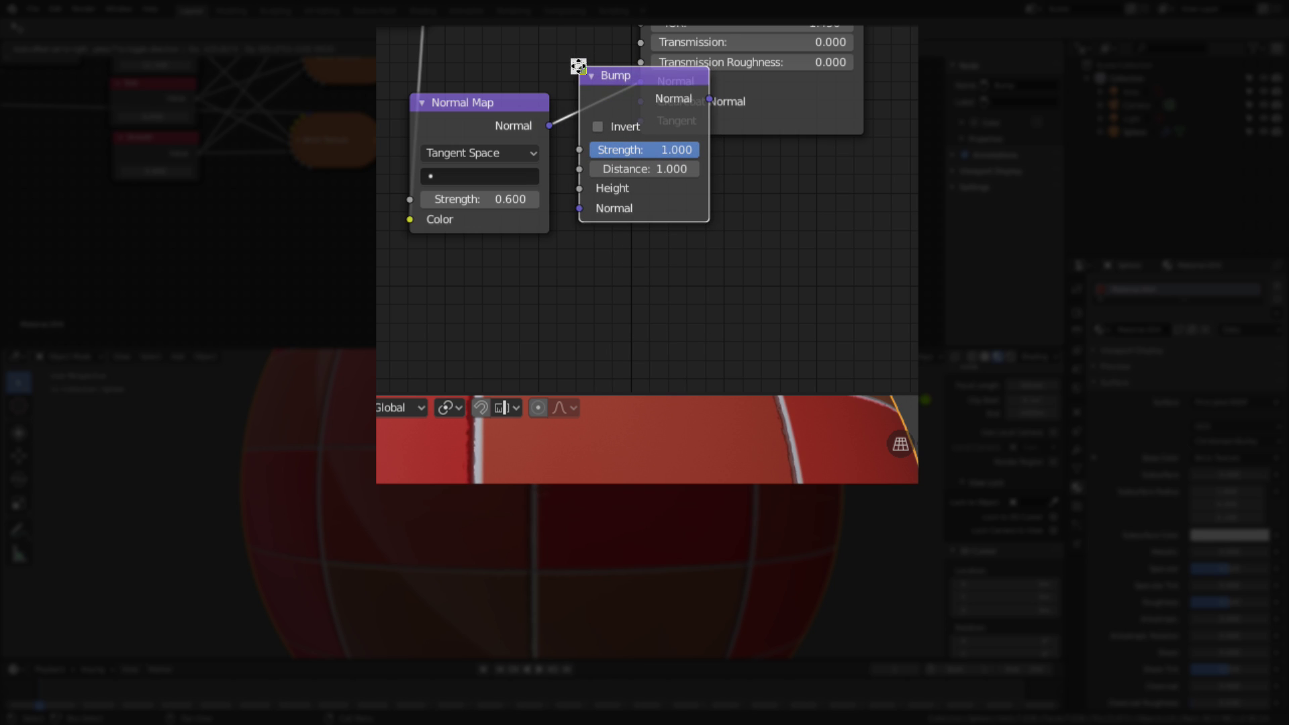
click(604, 66)
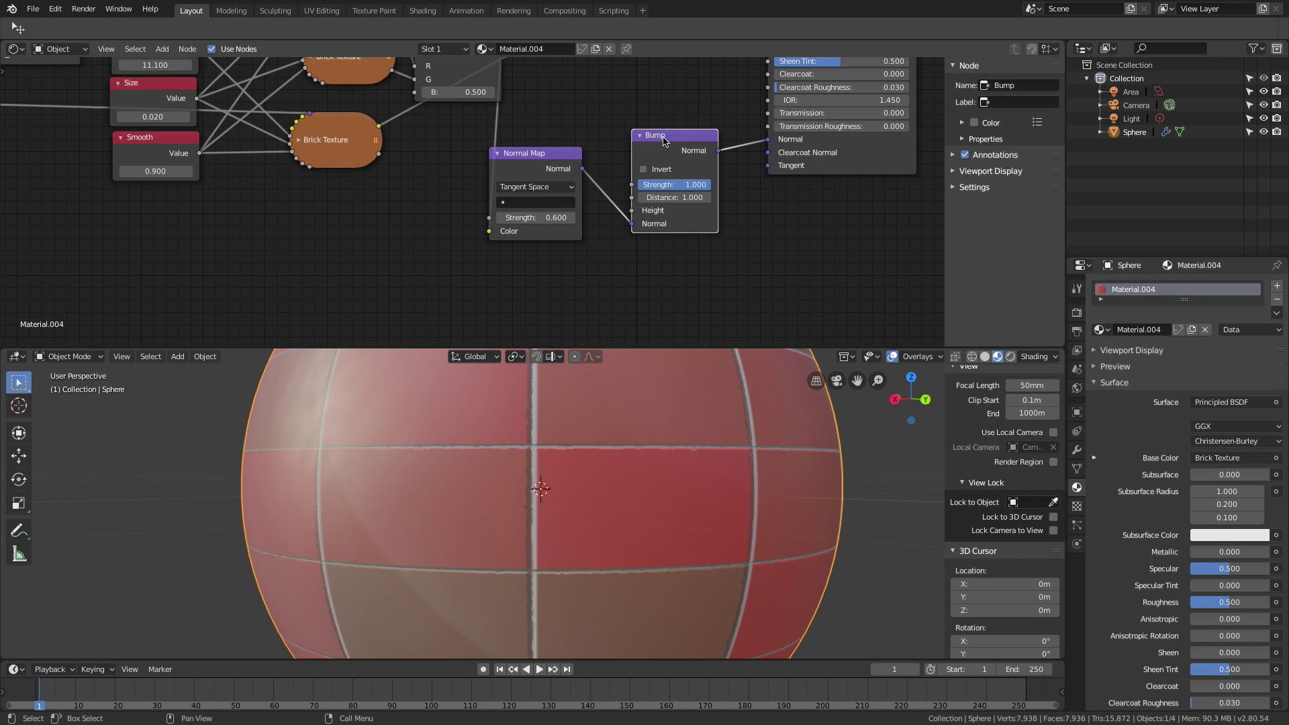
drag(663, 141, 687, 138)
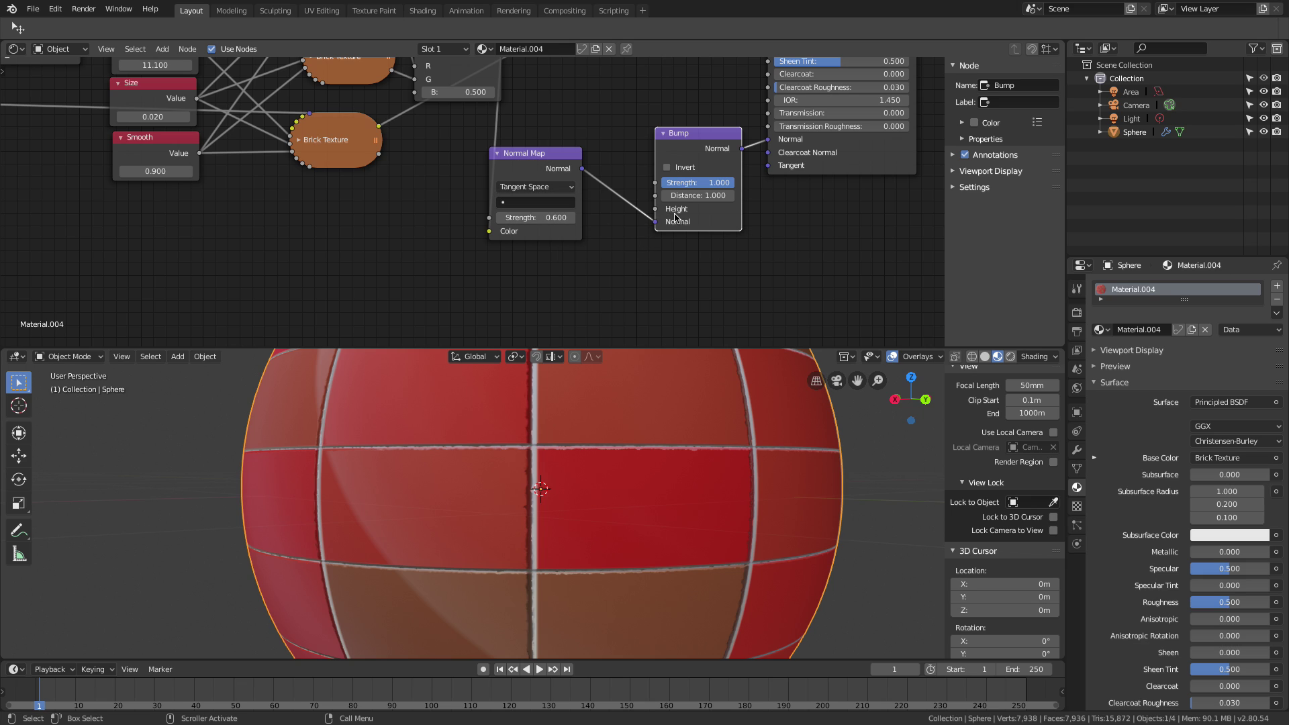
Add a Voronoi Texture node below the Normal Map and connect its Fac output to the Bump node's Height.
middle_drag(482, 305, 495, 273)
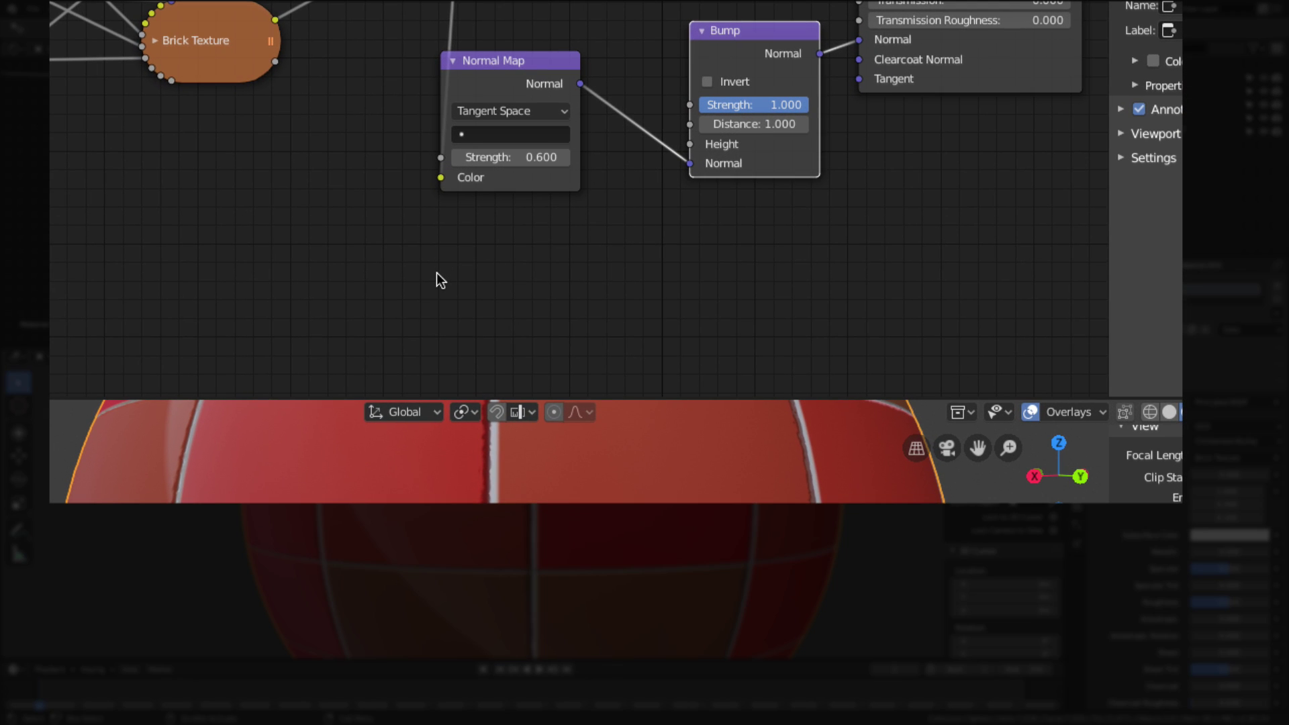
key(shift+a)
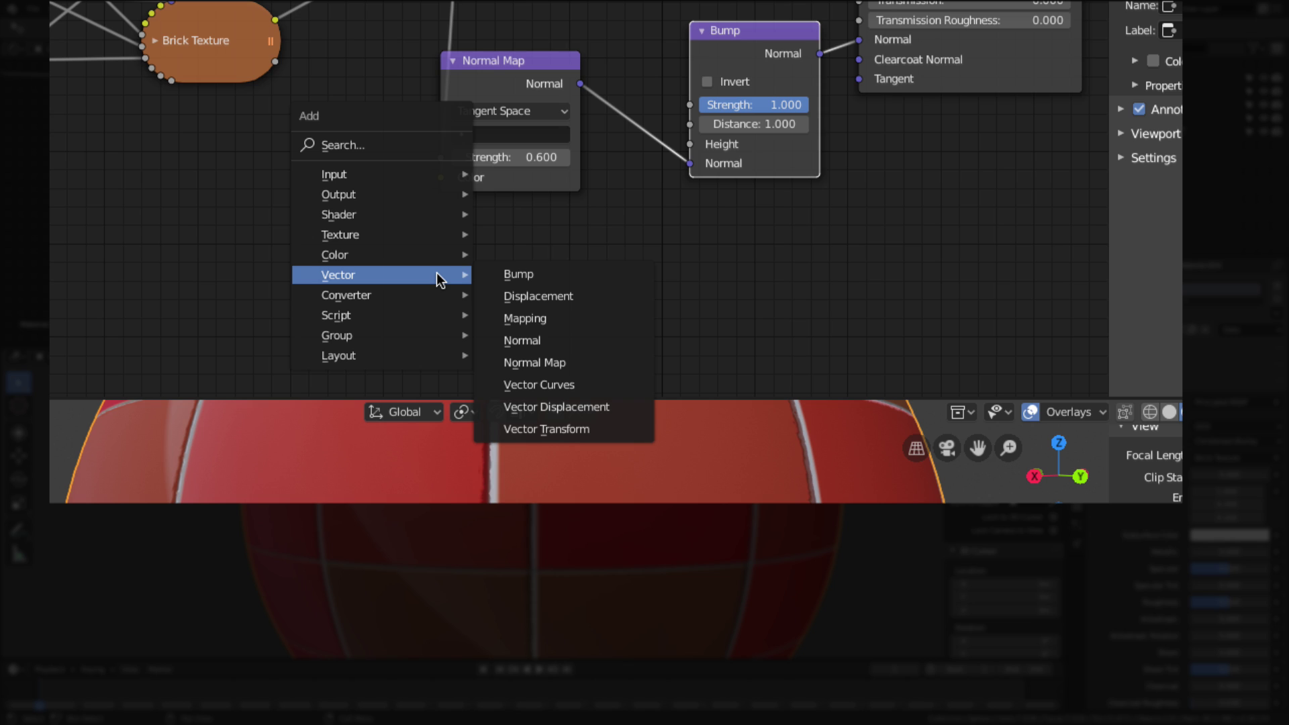
mouse_move(380, 236)
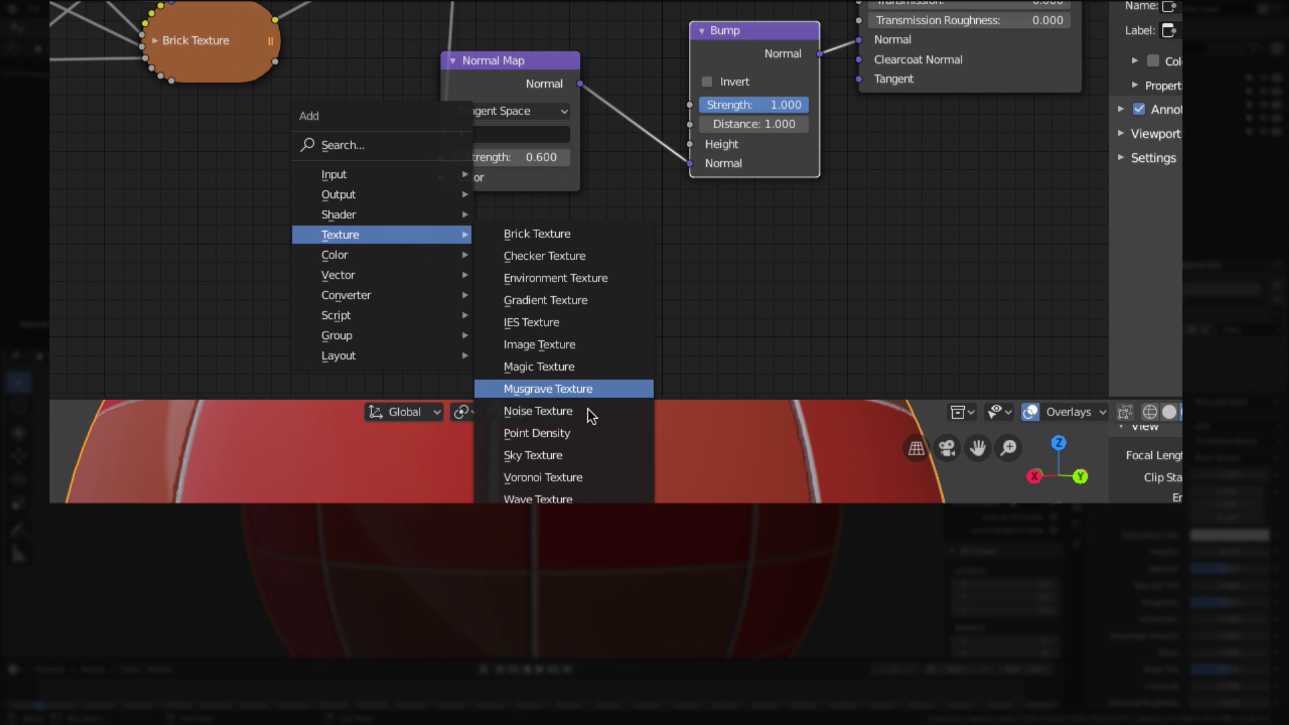
click(590, 475)
click(436, 220)
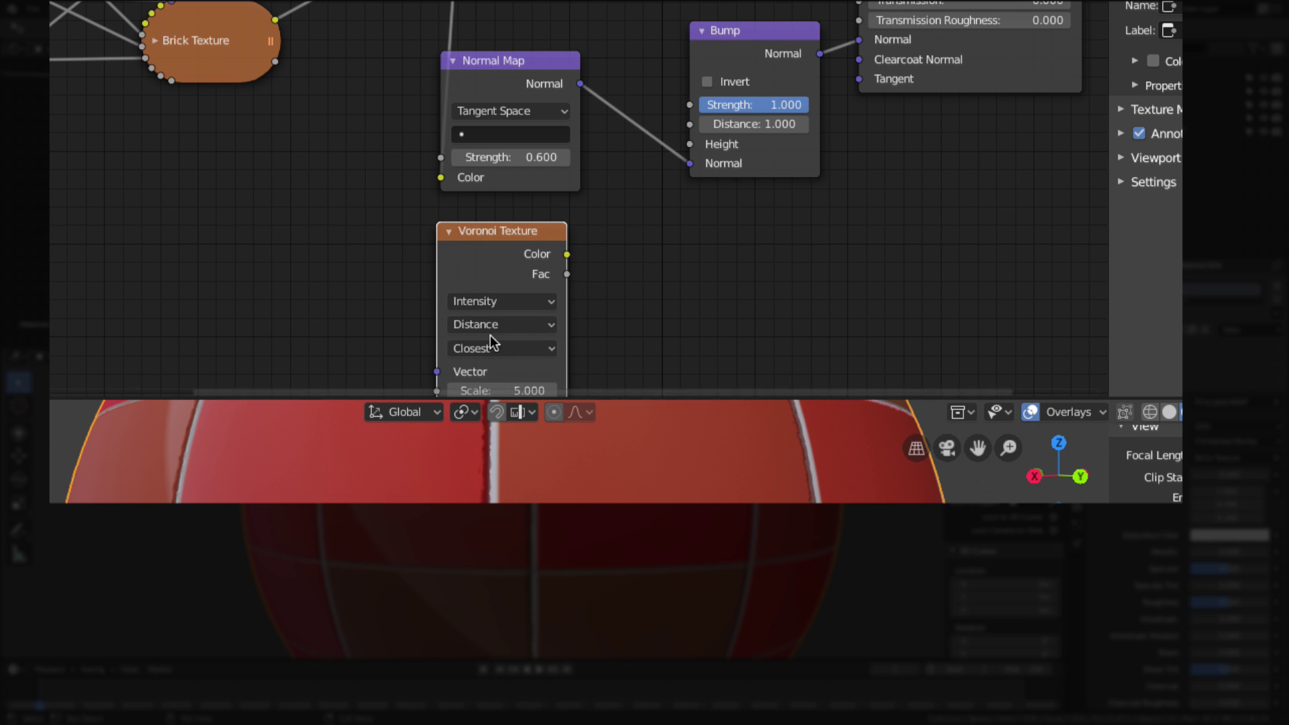
scroll(309, 324, down, 1)
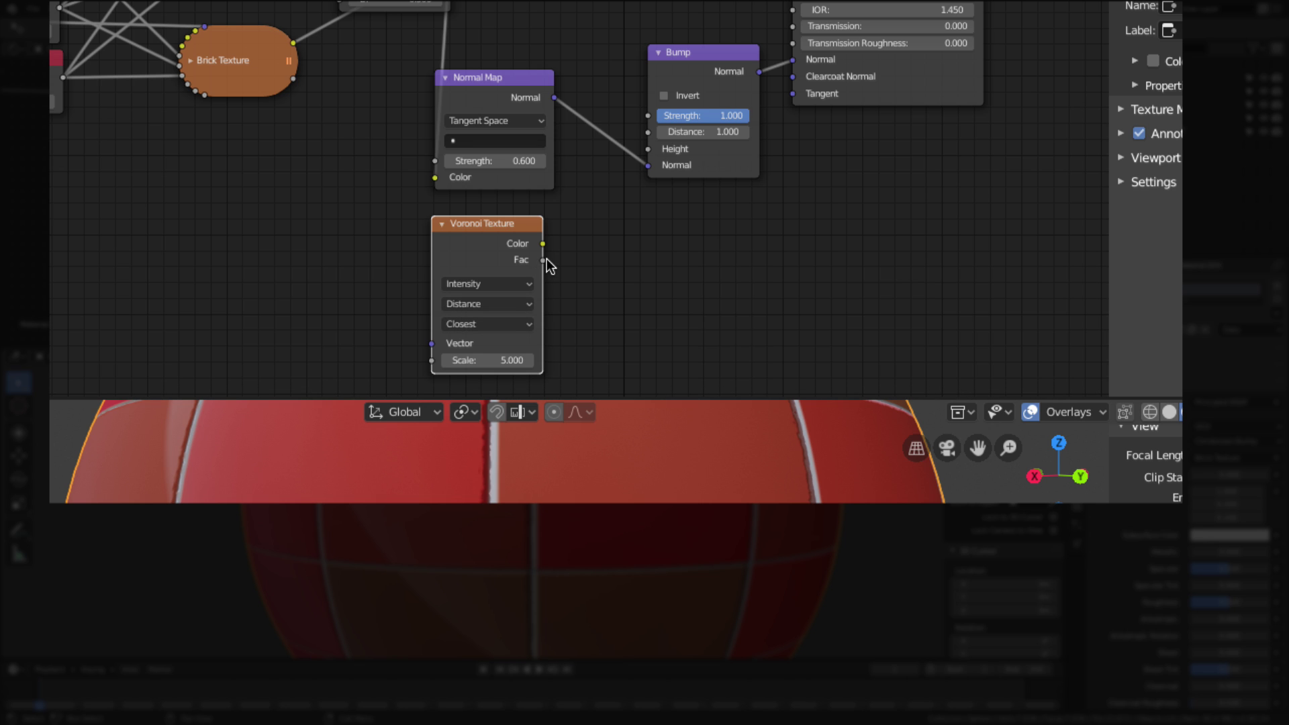
drag(544, 260, 648, 148)
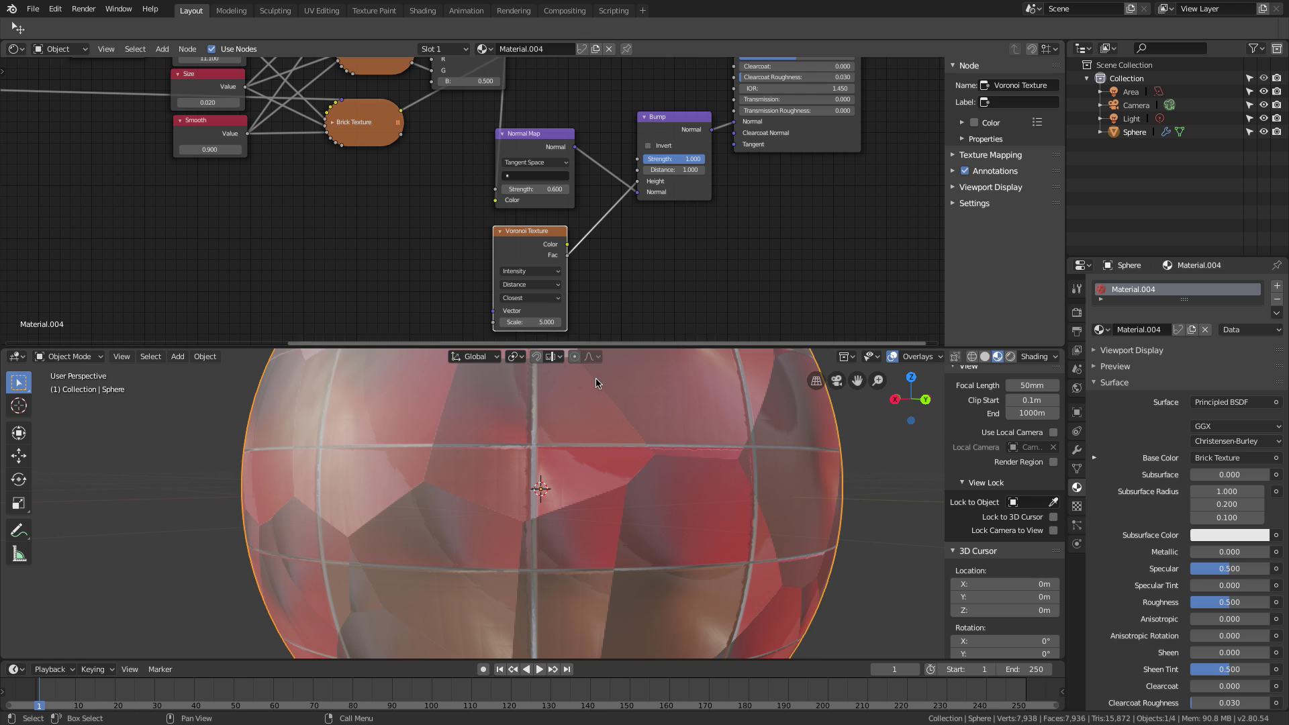
Set the Voronoi Texture's Scale to 18.7 and the Bump node's Strength to 0.4.
scroll(613, 517, up, 1)
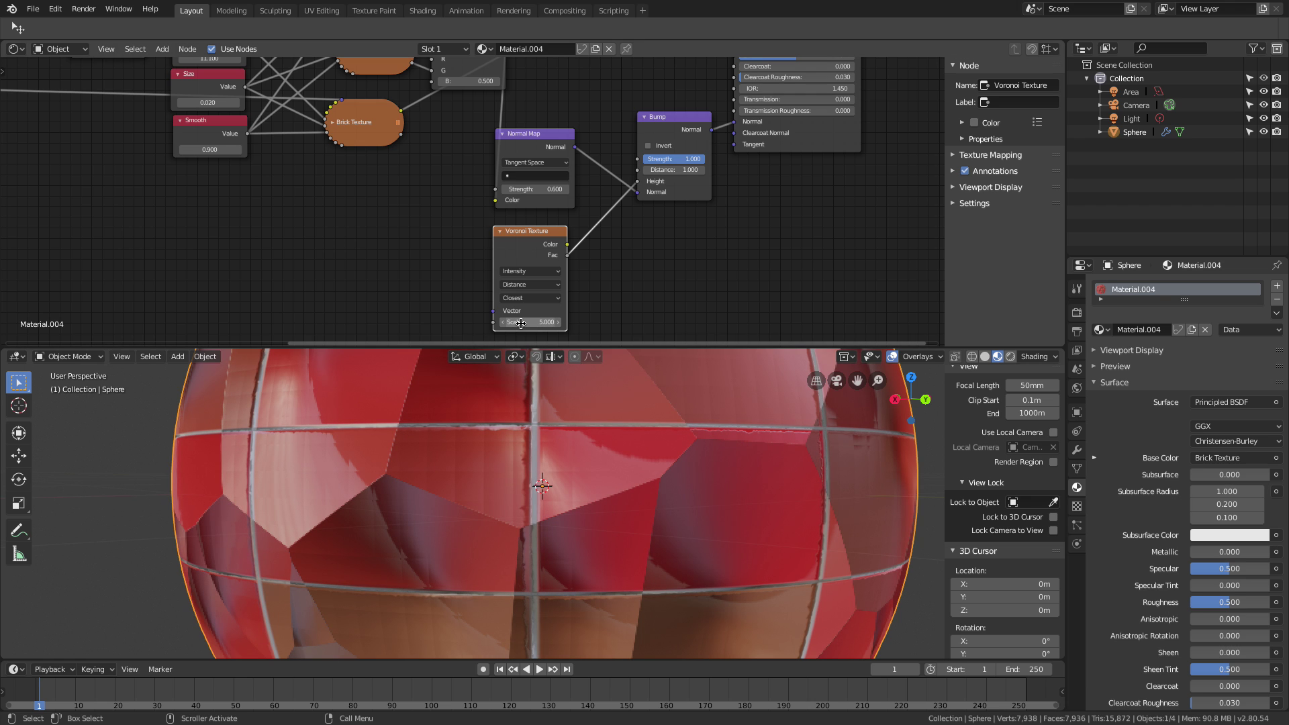
drag(537, 322, 635, 322)
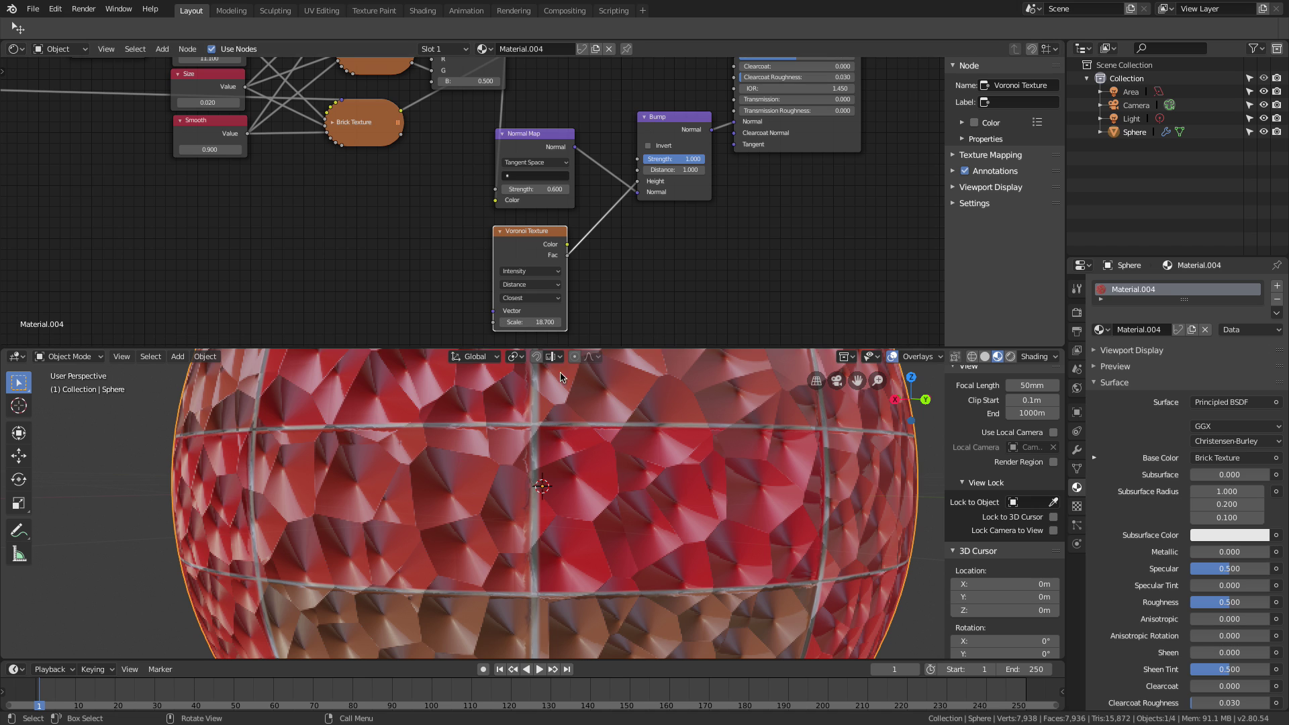
drag(692, 162, 632, 162)
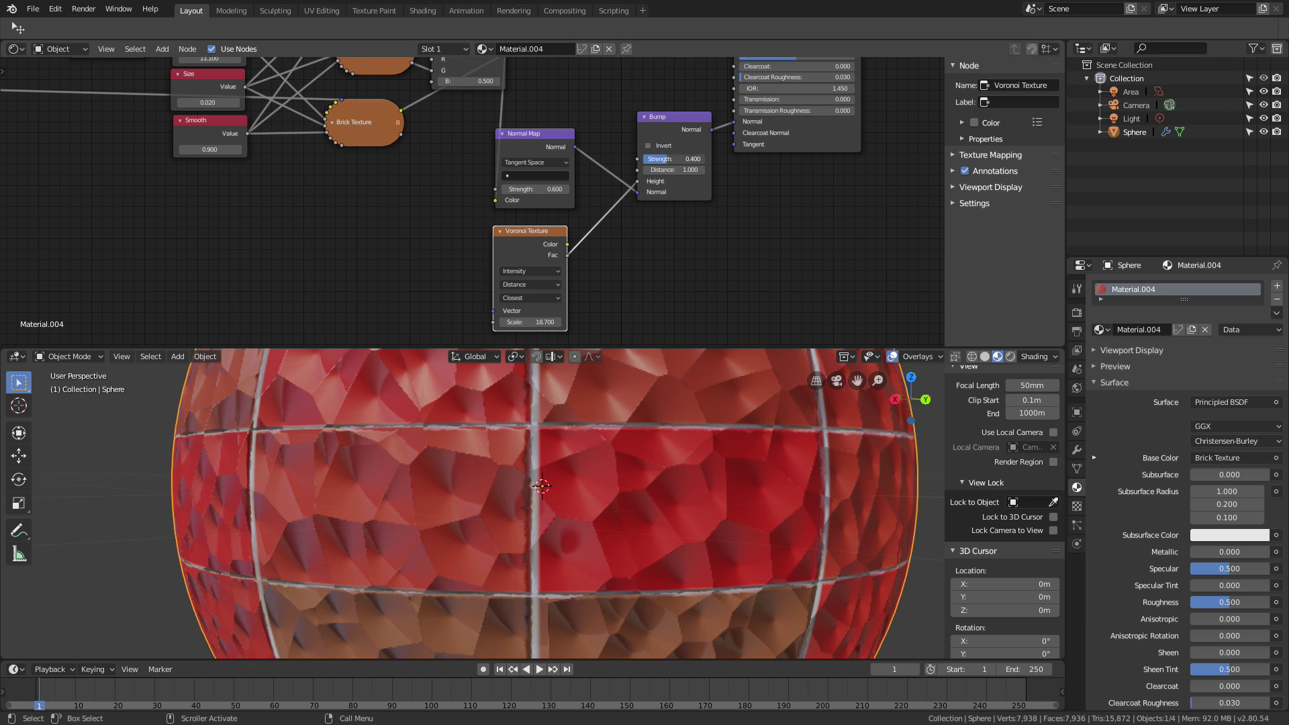
Set the Bump node's Distance to 0.1 and enable its Invert option.
click(672, 169)
text(0)
key(Return)
click(702, 170)
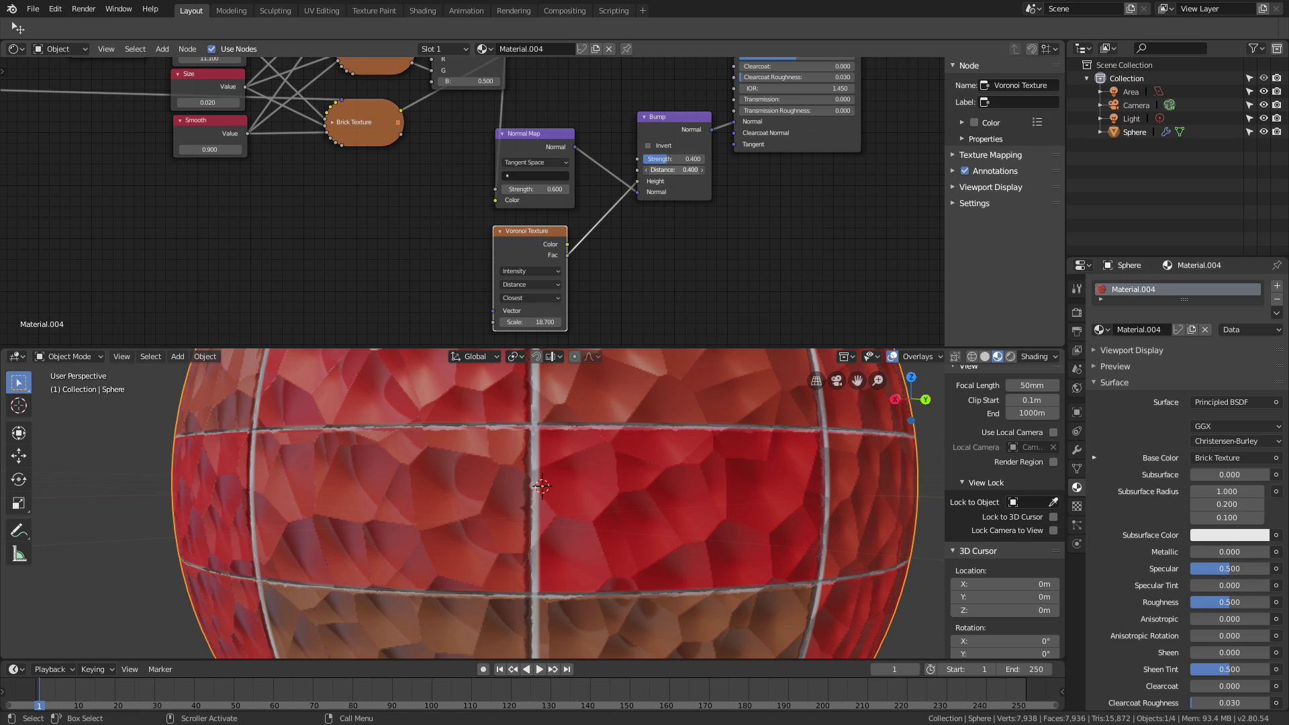
click(649, 146)
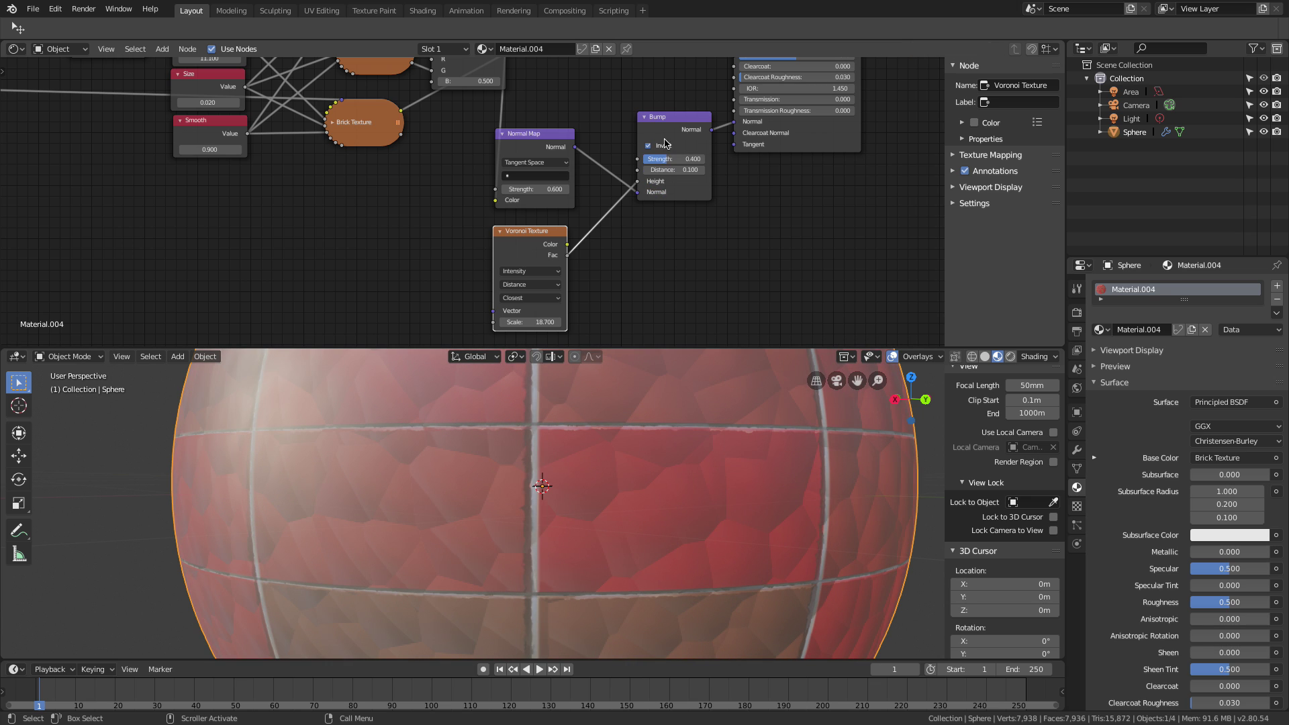
click(665, 143)
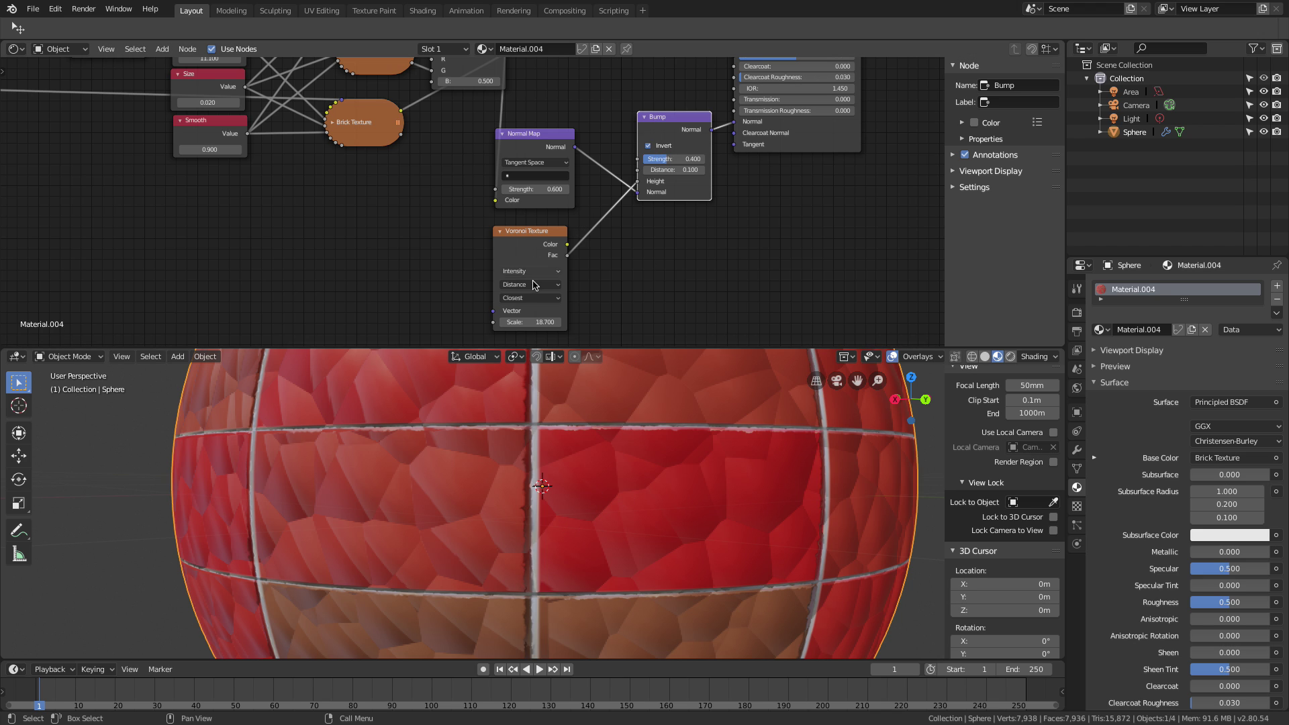
Set the Voronoi Texture's Scale to 73.5 for a finer bump pattern across the sphere's panels.
drag(531, 322, 686, 322)
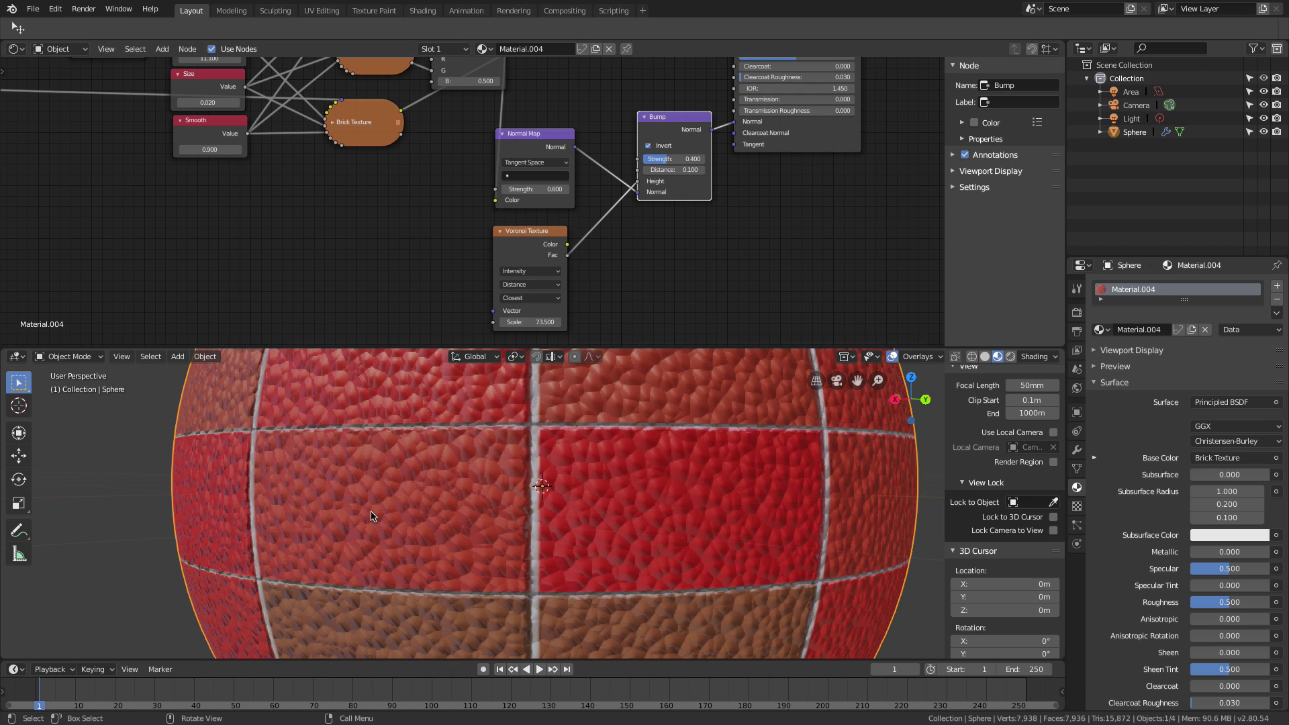
scroll(373, 517, down, 2)
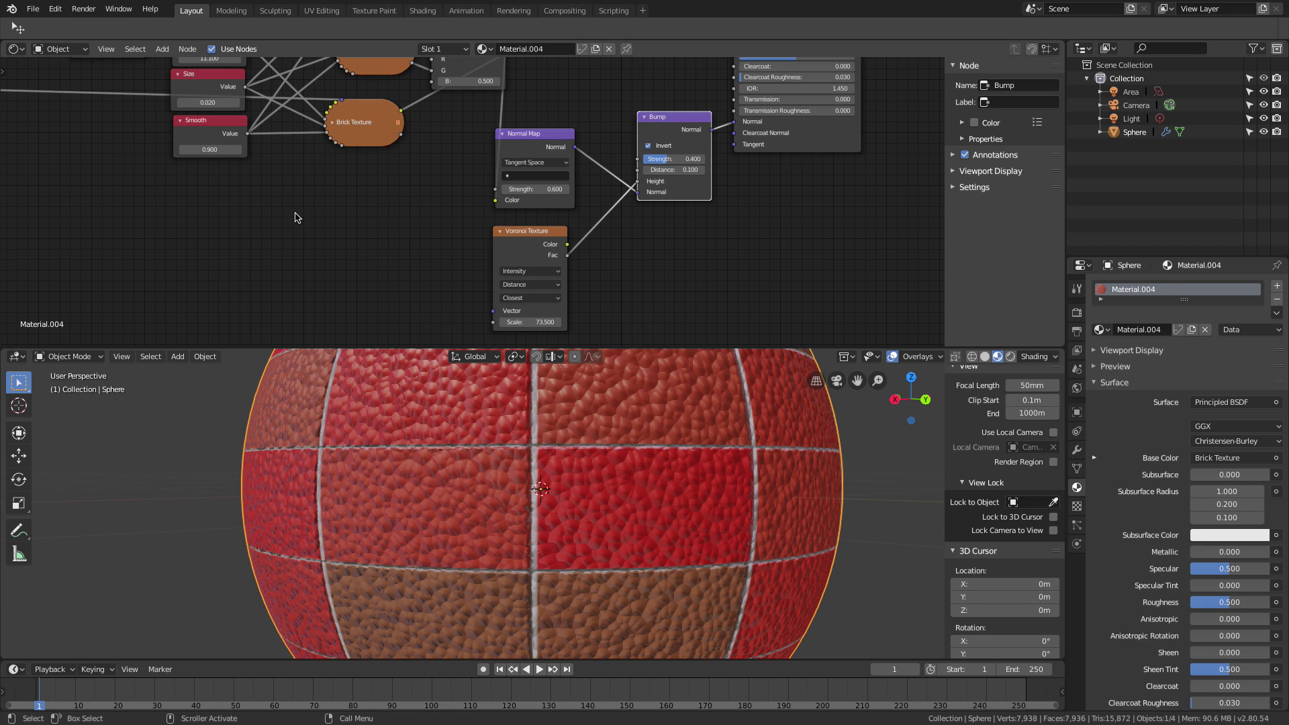
Review the whole node tree, from the noise and coordinate-offset nodes through the Brick Textures to the Principled BSDF, and inspect the sphere's surface up close.
middle_drag(296, 217, 854, 302)
middle_drag(607, 282, 692, 184)
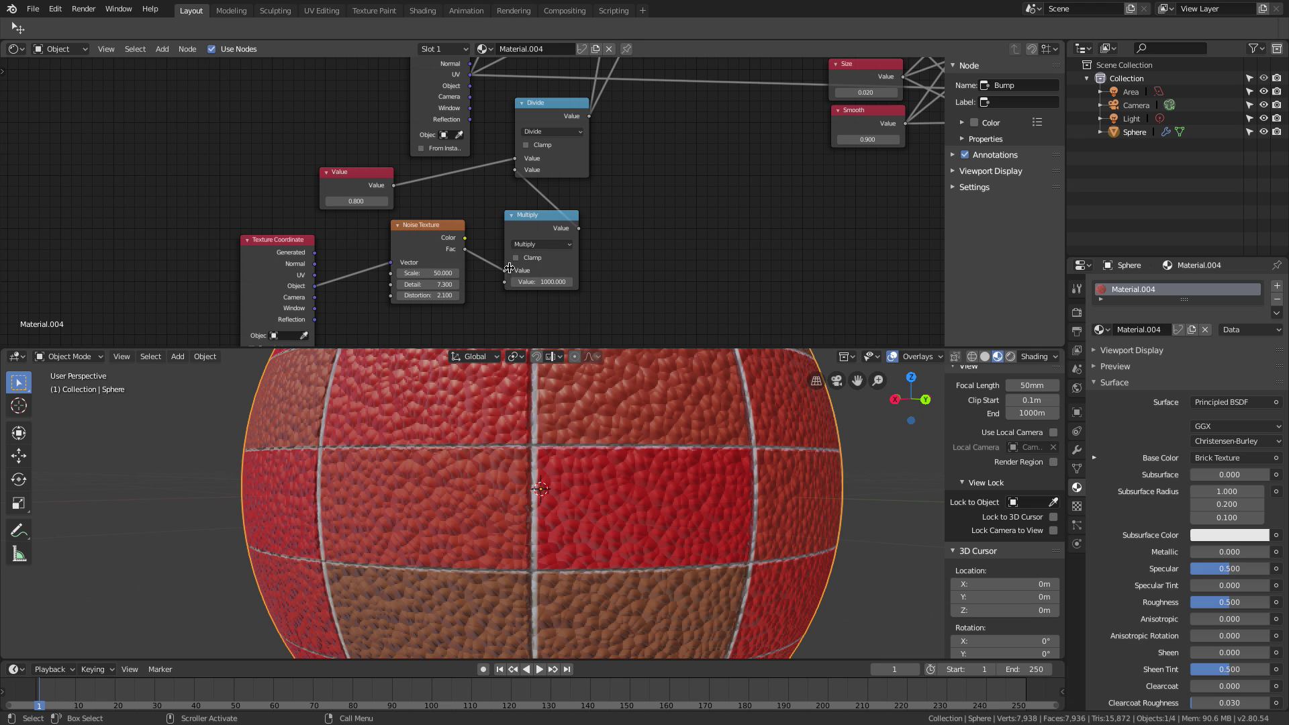
middle_drag(520, 186, 430, 357)
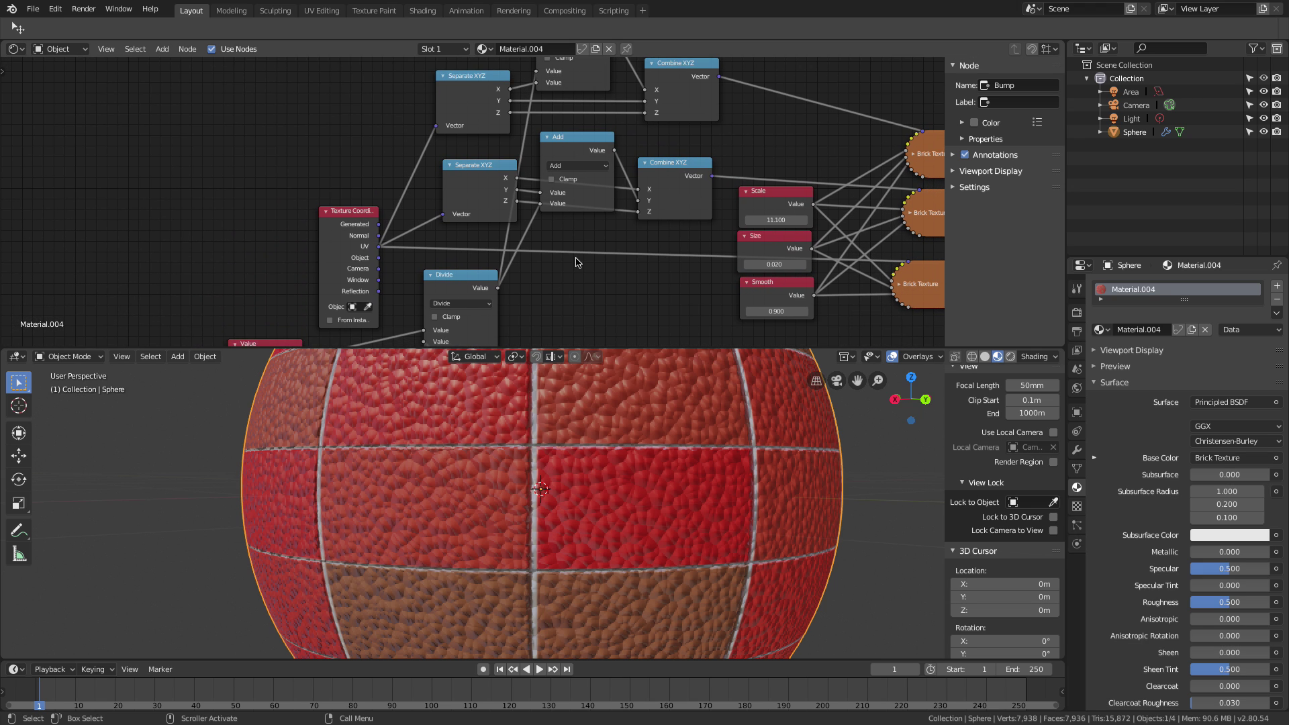
middle_drag(576, 262, 544, 351)
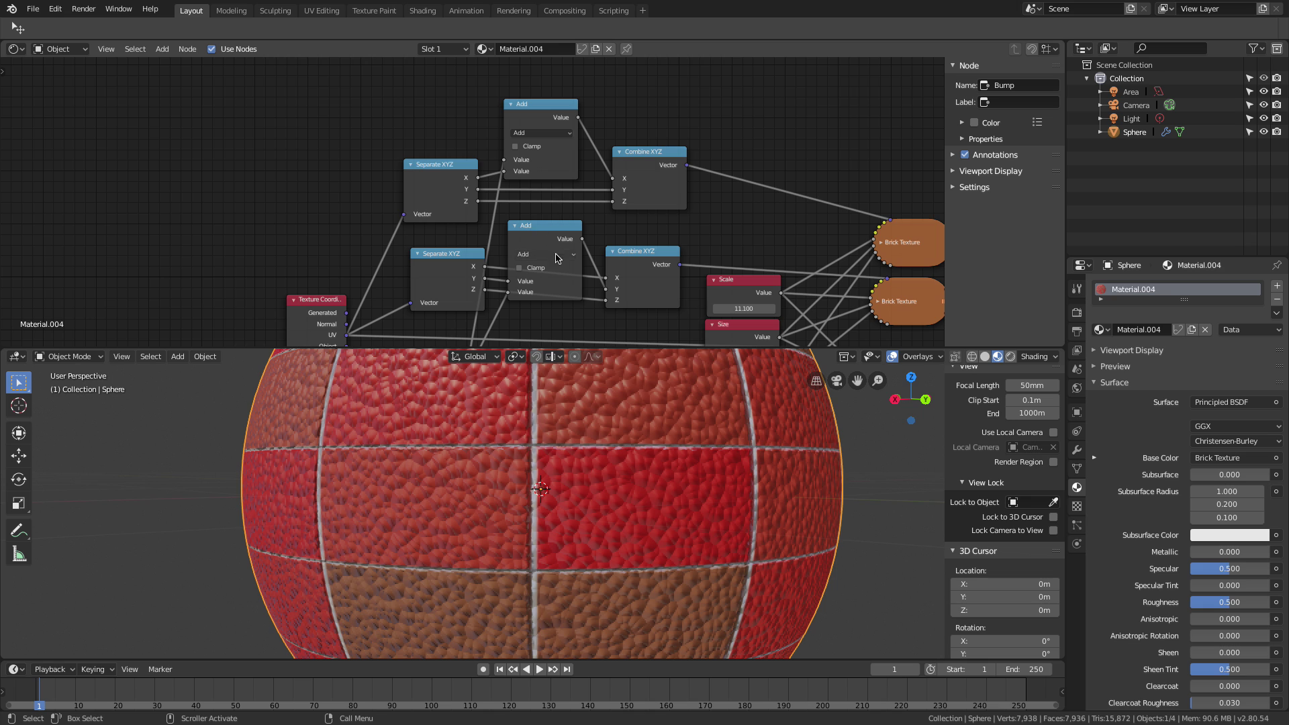
scroll(572, 435, up, 4)
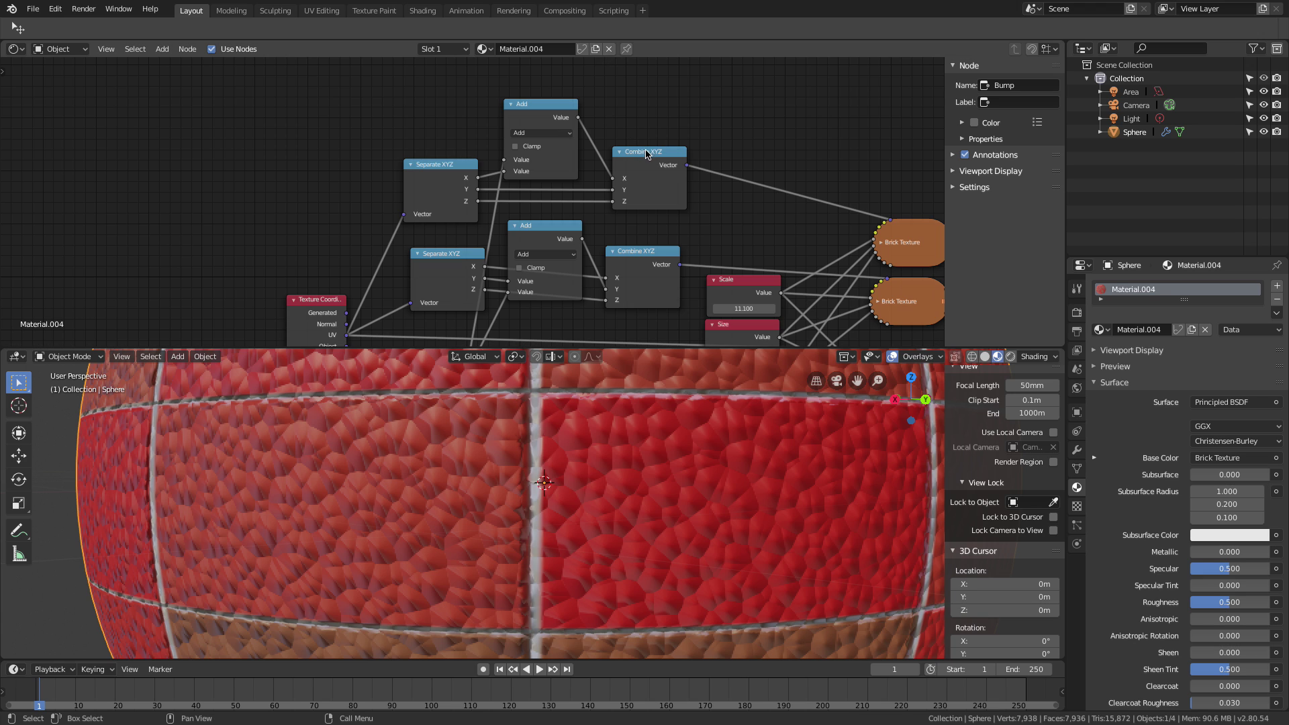
scroll(680, 161, down, 2)
middle_drag(705, 185, 356, 151)
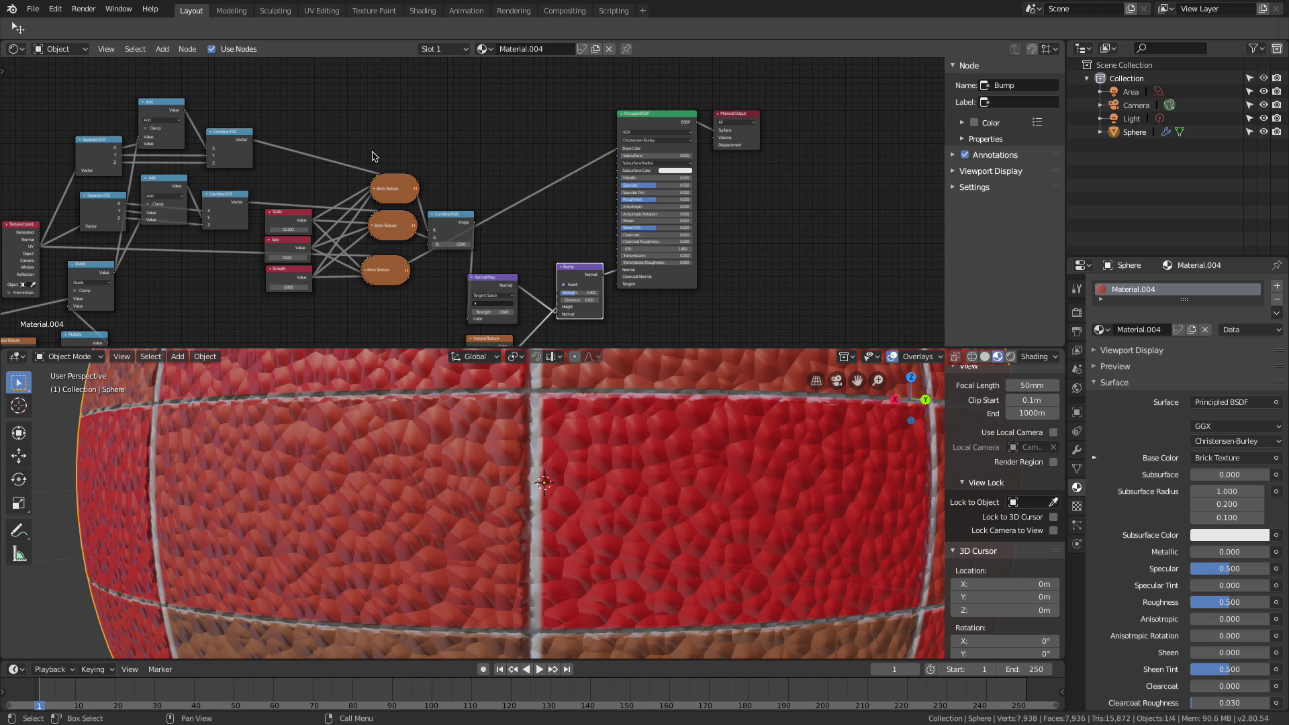
scroll(374, 155, up, 1)
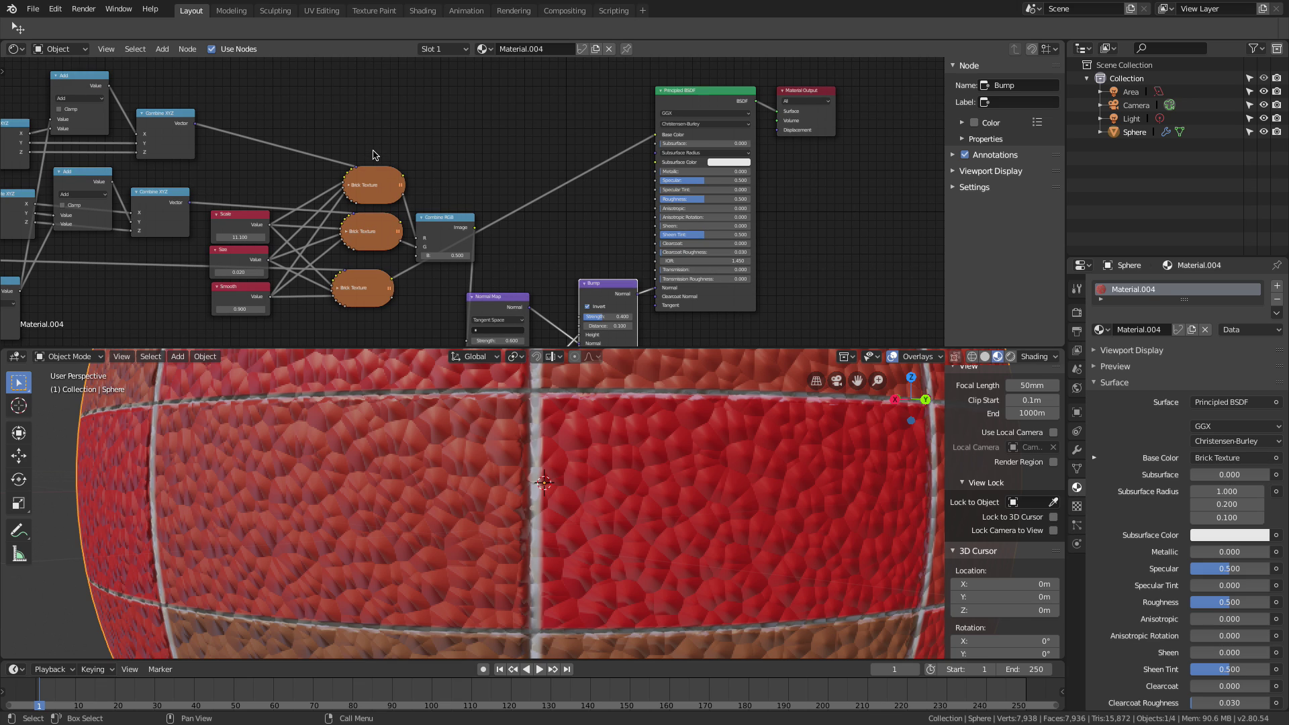